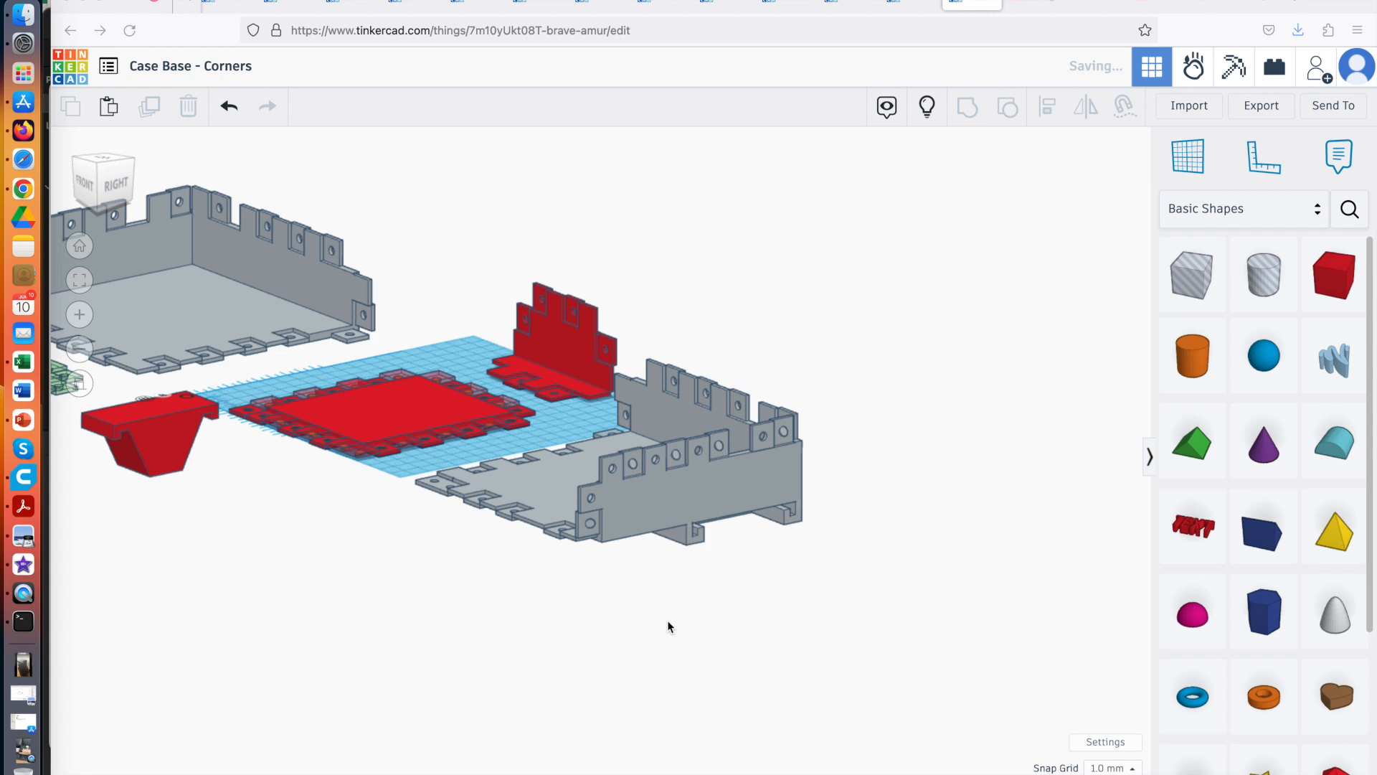
Ungroup the gray case corner that has clip feet under one side wall into its separate pieces
{"action": "right_click_drag", "start_coordinate": [487, 599], "coordinate": [430, 596]}
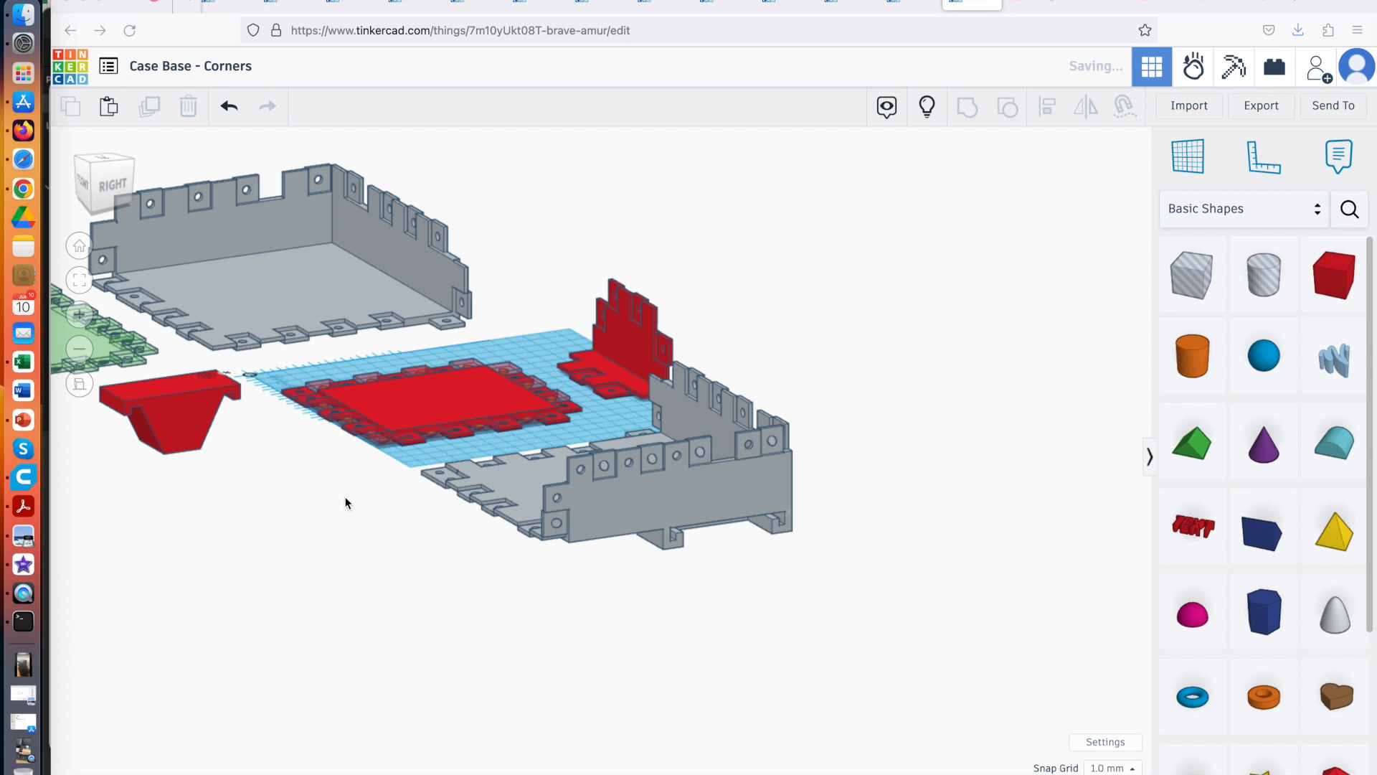
{"action": "scroll", "coordinate": [346, 496], "scroll_direction": "down", "scroll_amount": 5}
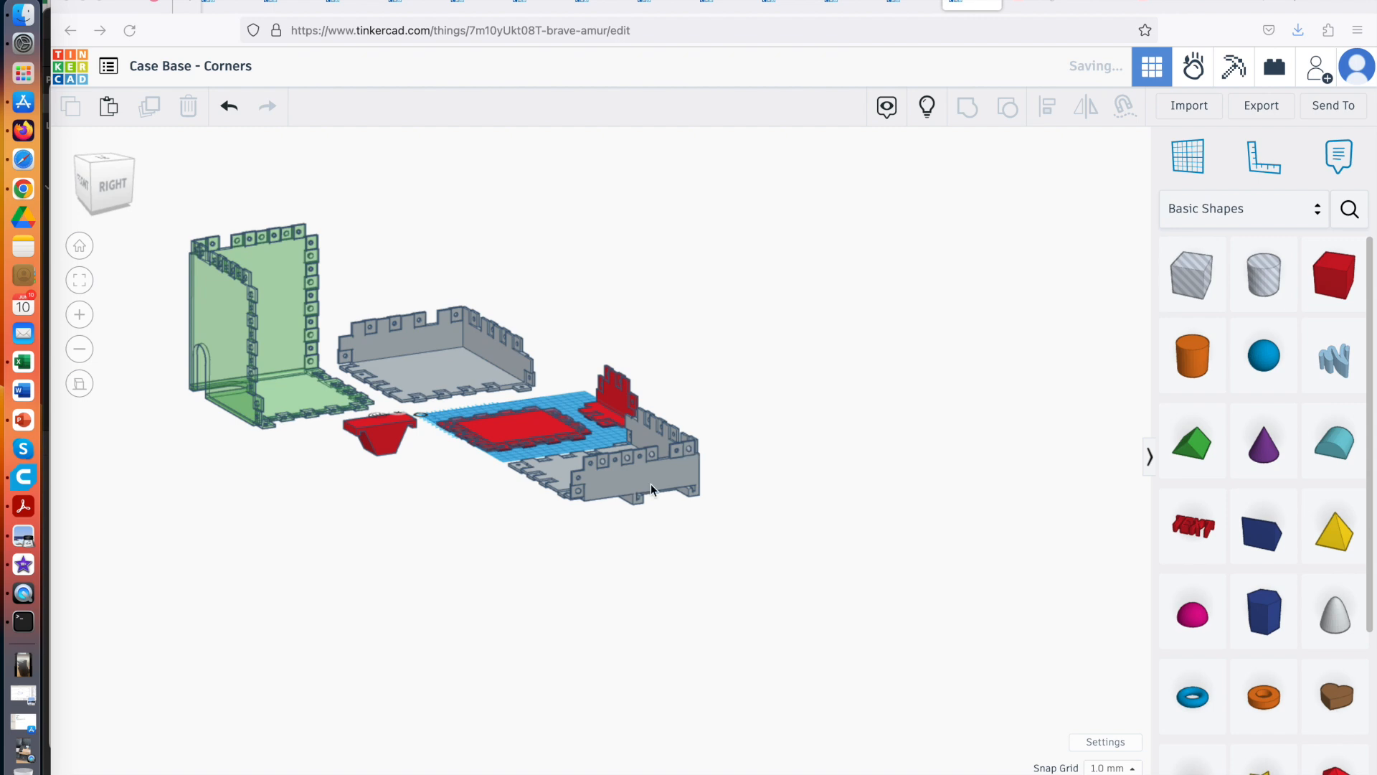
{"action": "scroll", "coordinate": [670, 472], "scroll_direction": "up", "scroll_amount": 10}
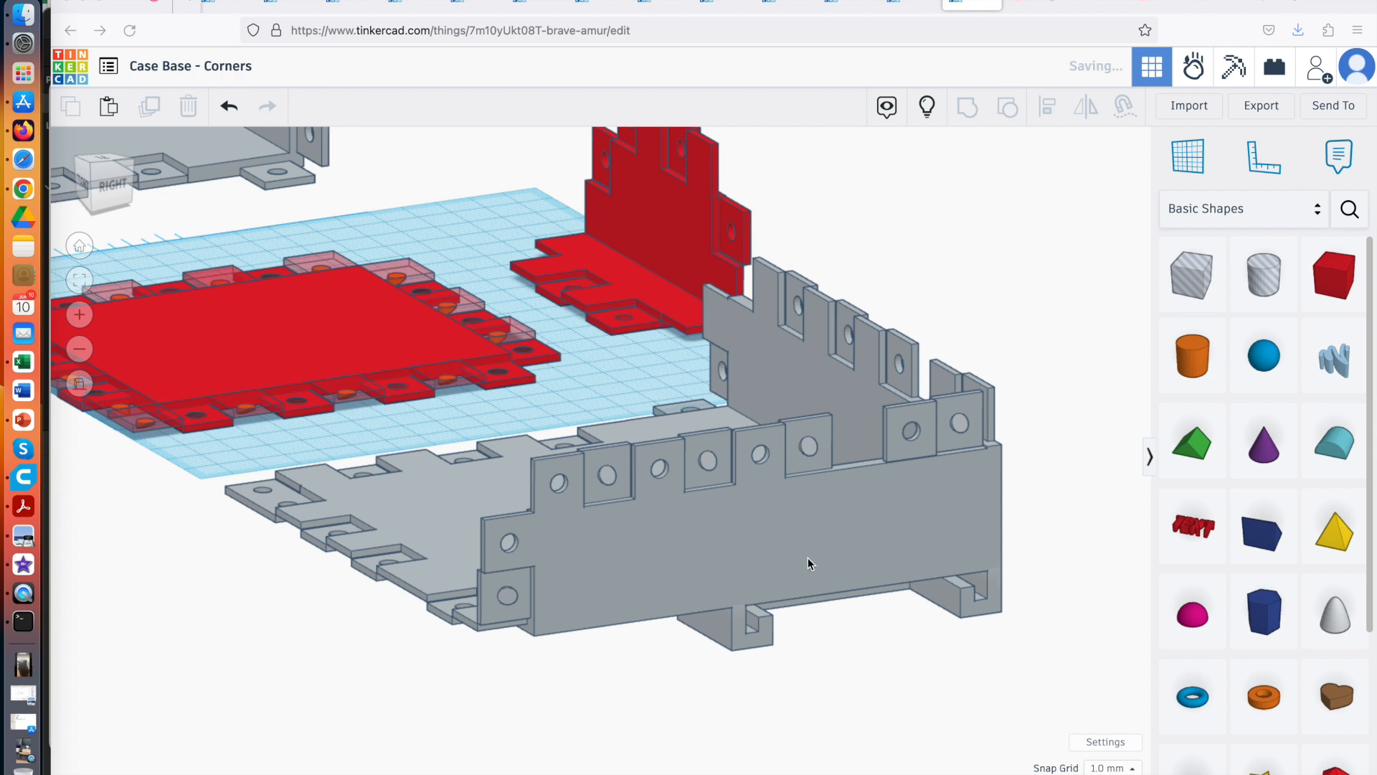
{"action": "left_click", "coordinate": [728, 507]}
{"action": "left_click", "coordinate": [1007, 108]}
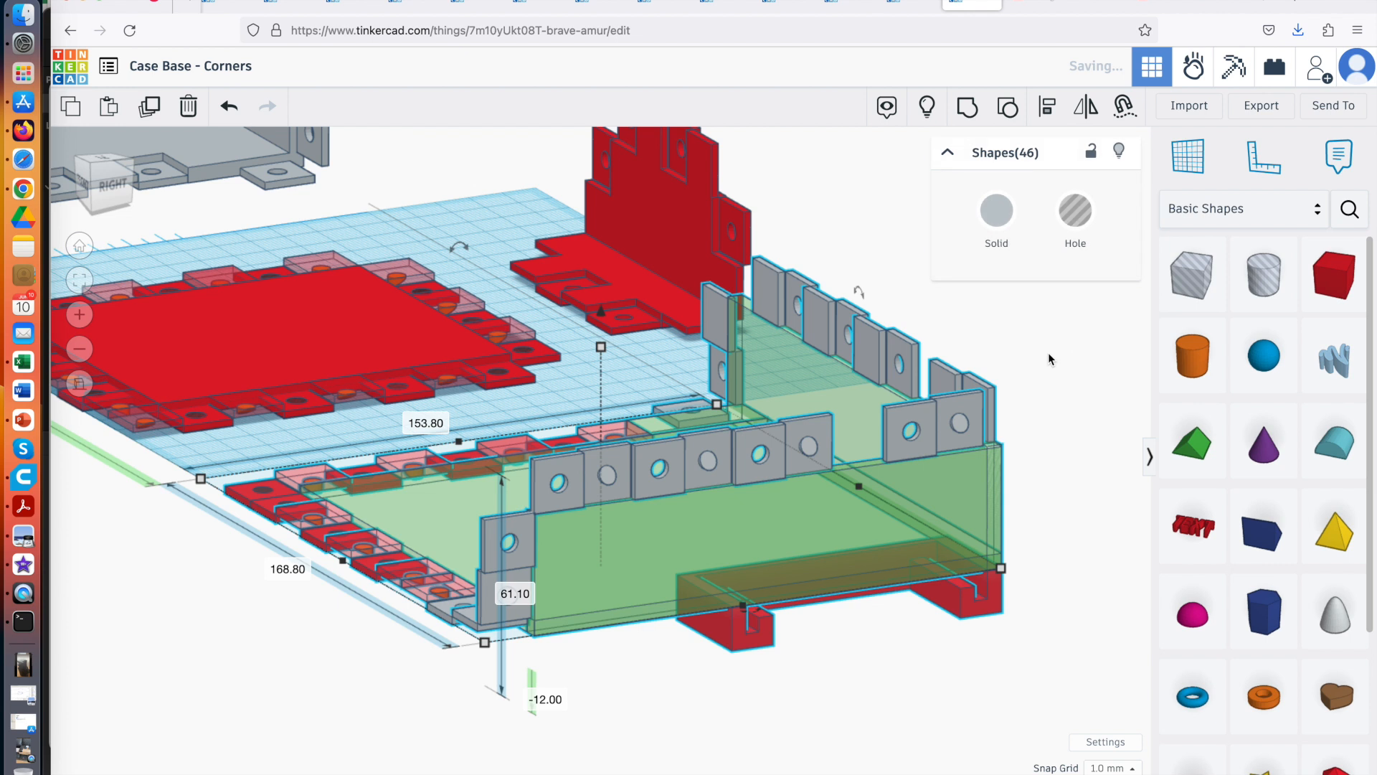
{"action": "left_click", "coordinate": [1048, 351]}
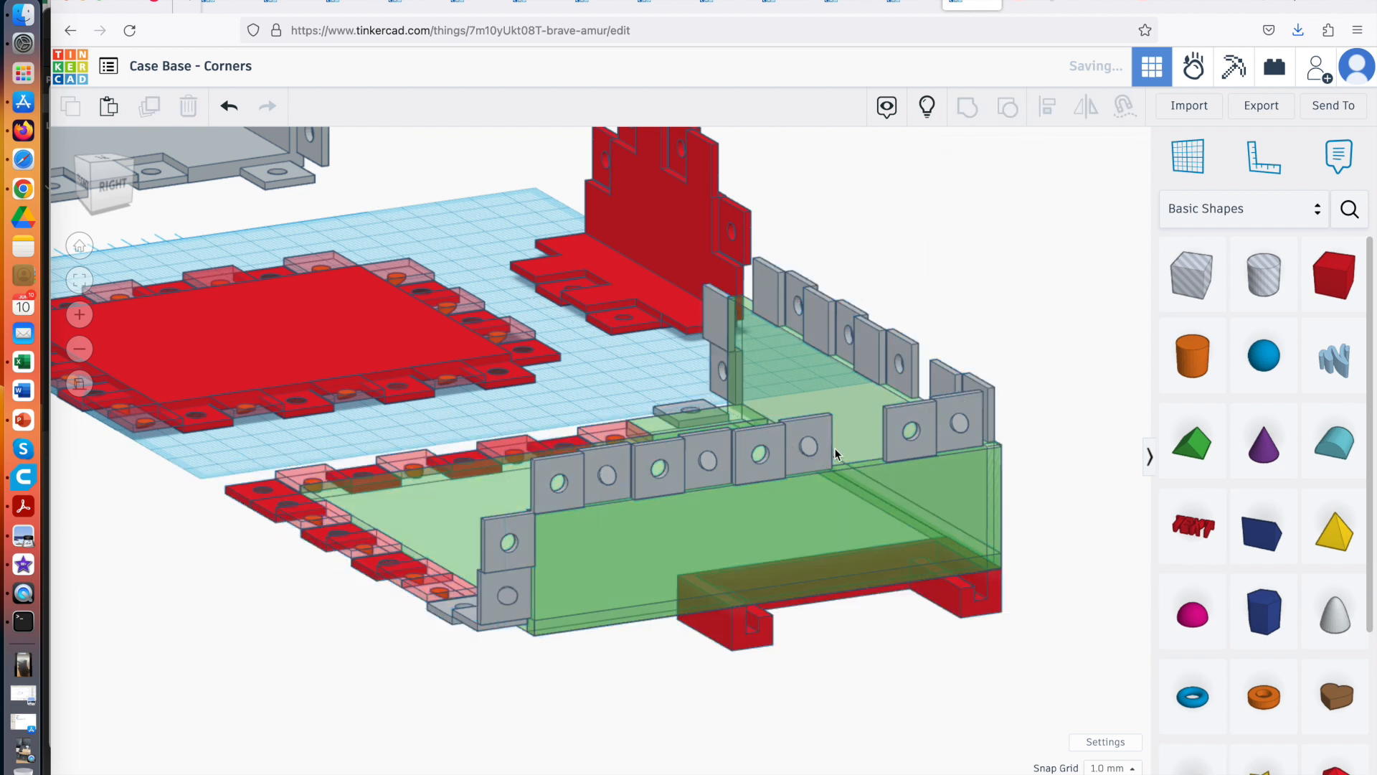
Set the elevation of the two-tab block on top of the front side wall to 33.80 mm, level with the six-tab row
{"action": "left_click", "coordinate": [769, 467]}
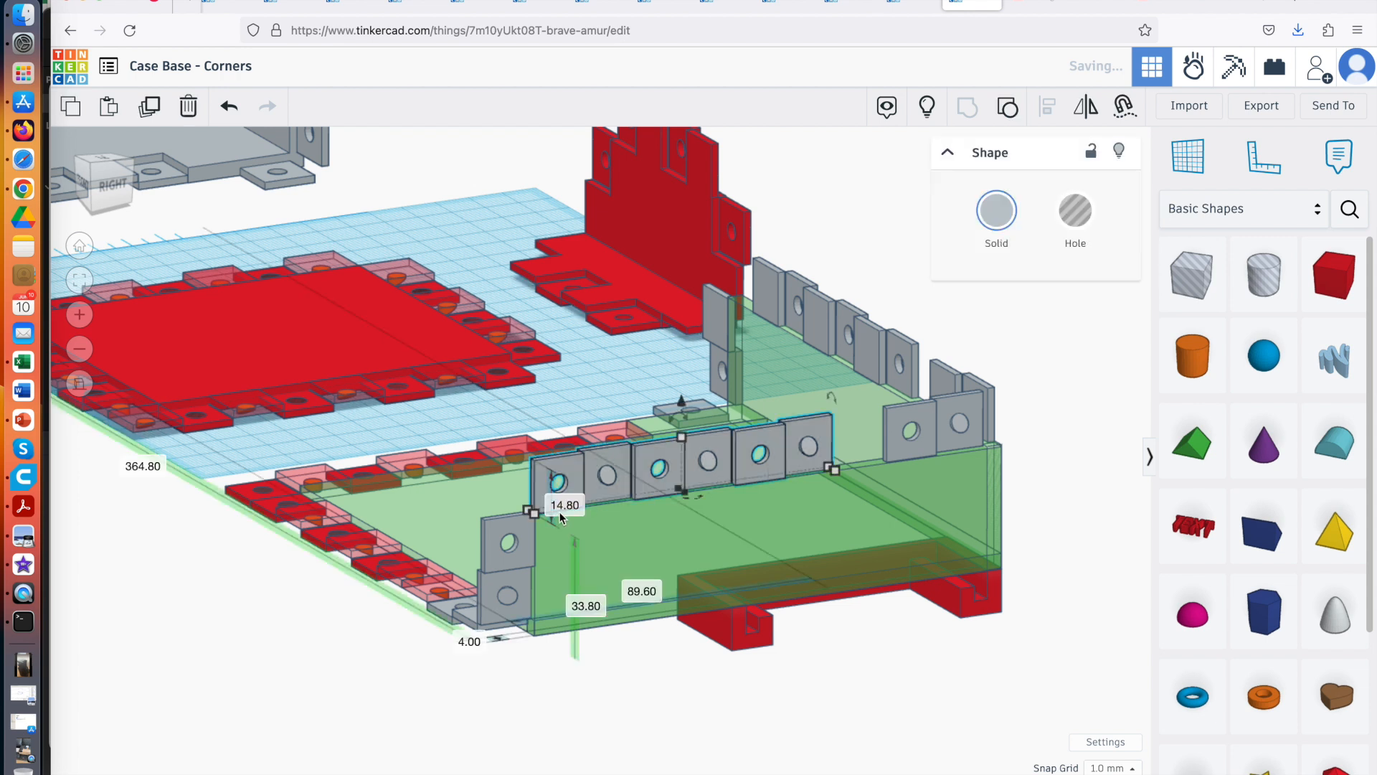
{"action": "left_click", "coordinate": [913, 437]}
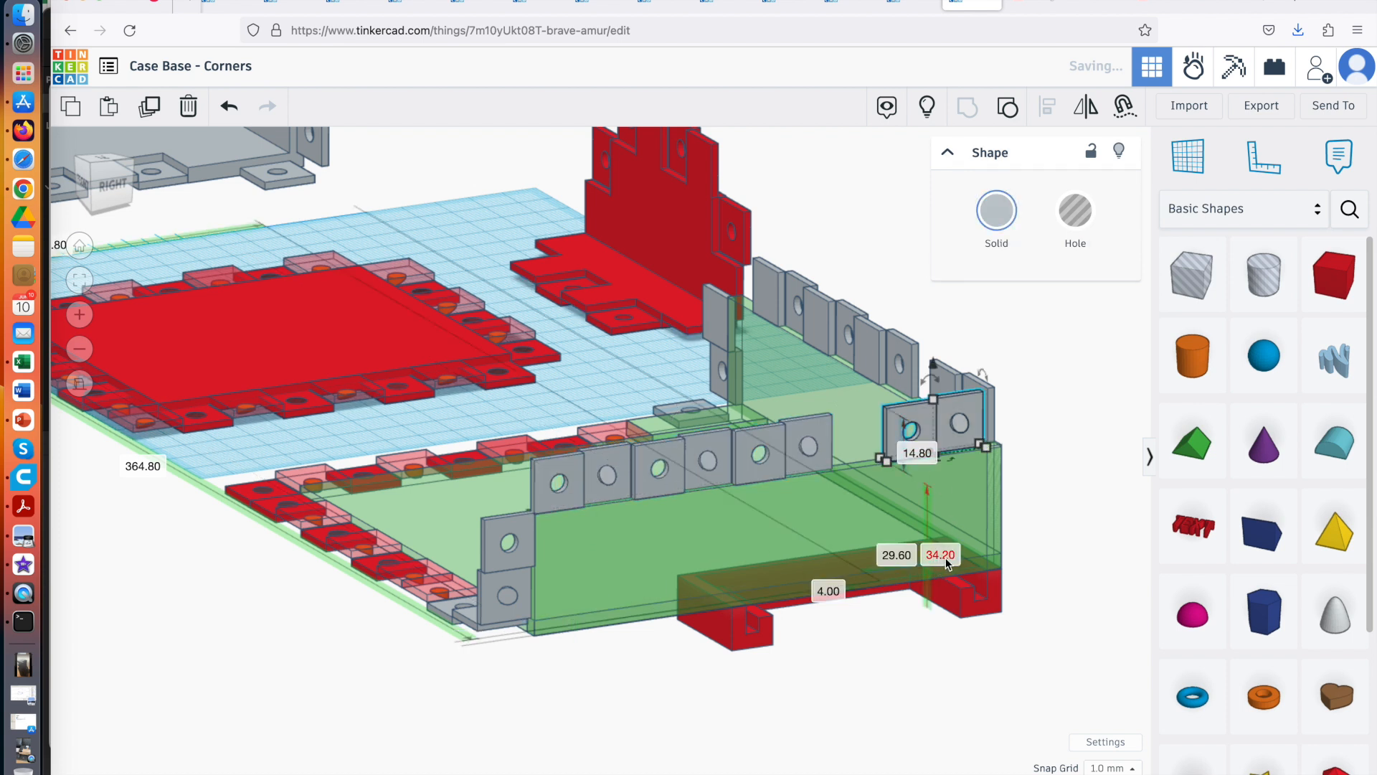
{"action": "left_click", "coordinate": [564, 493]}
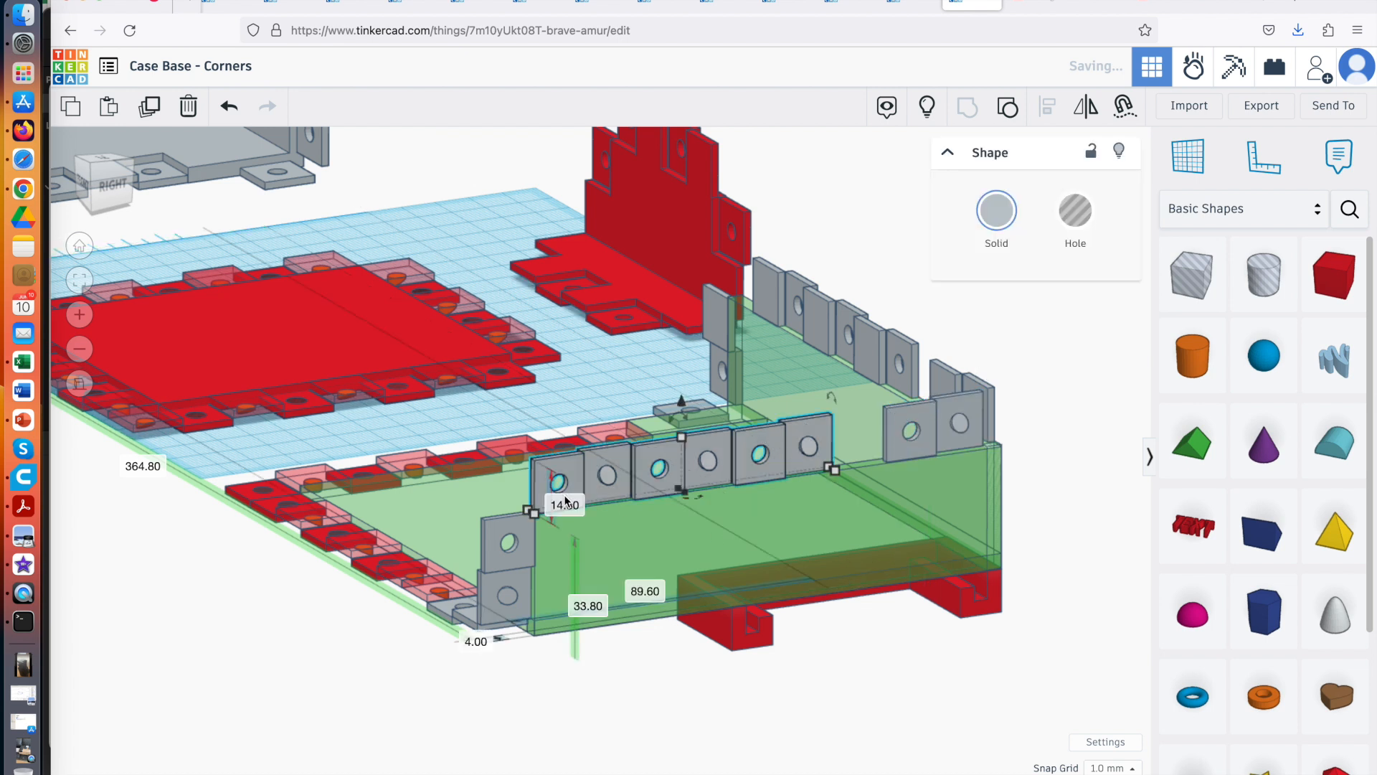
{"action": "left_click", "coordinate": [828, 519]}
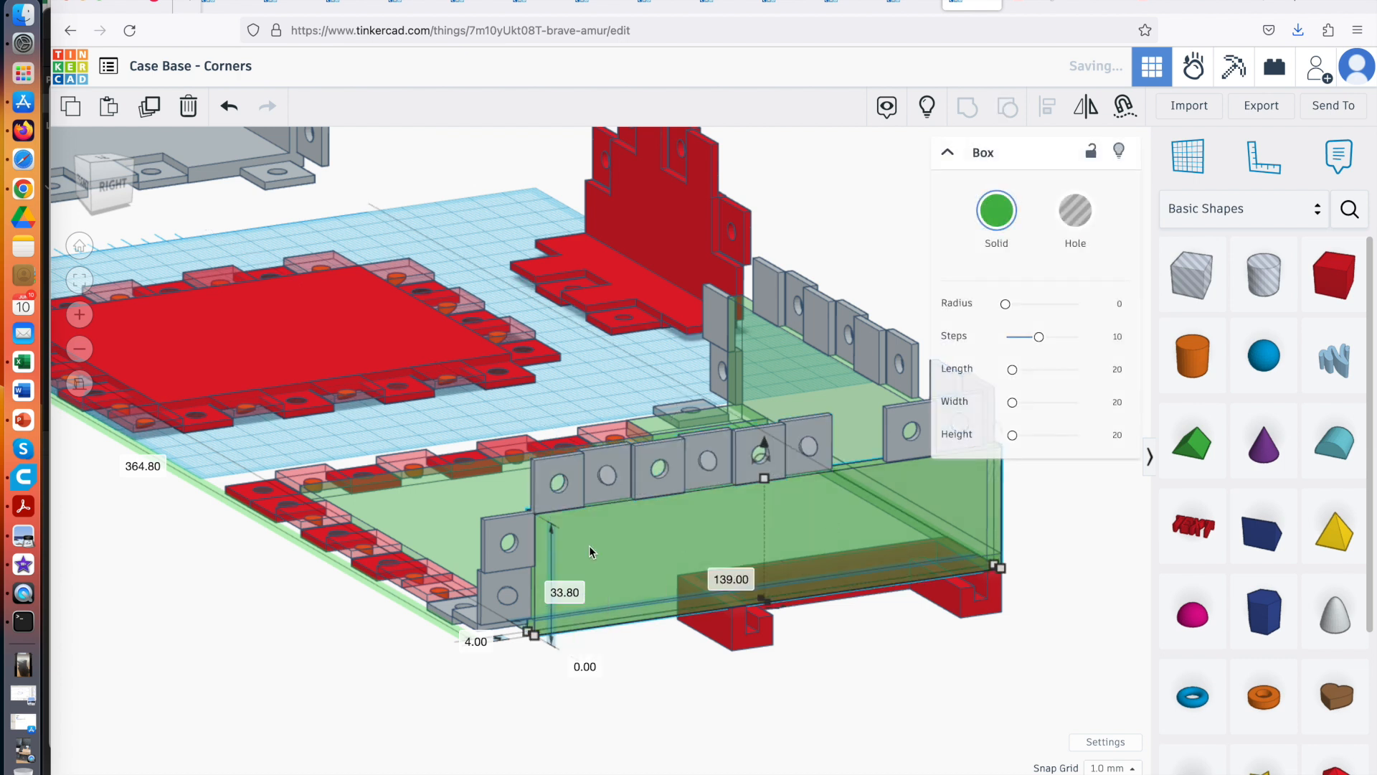
{"action": "left_click", "coordinate": [570, 505]}
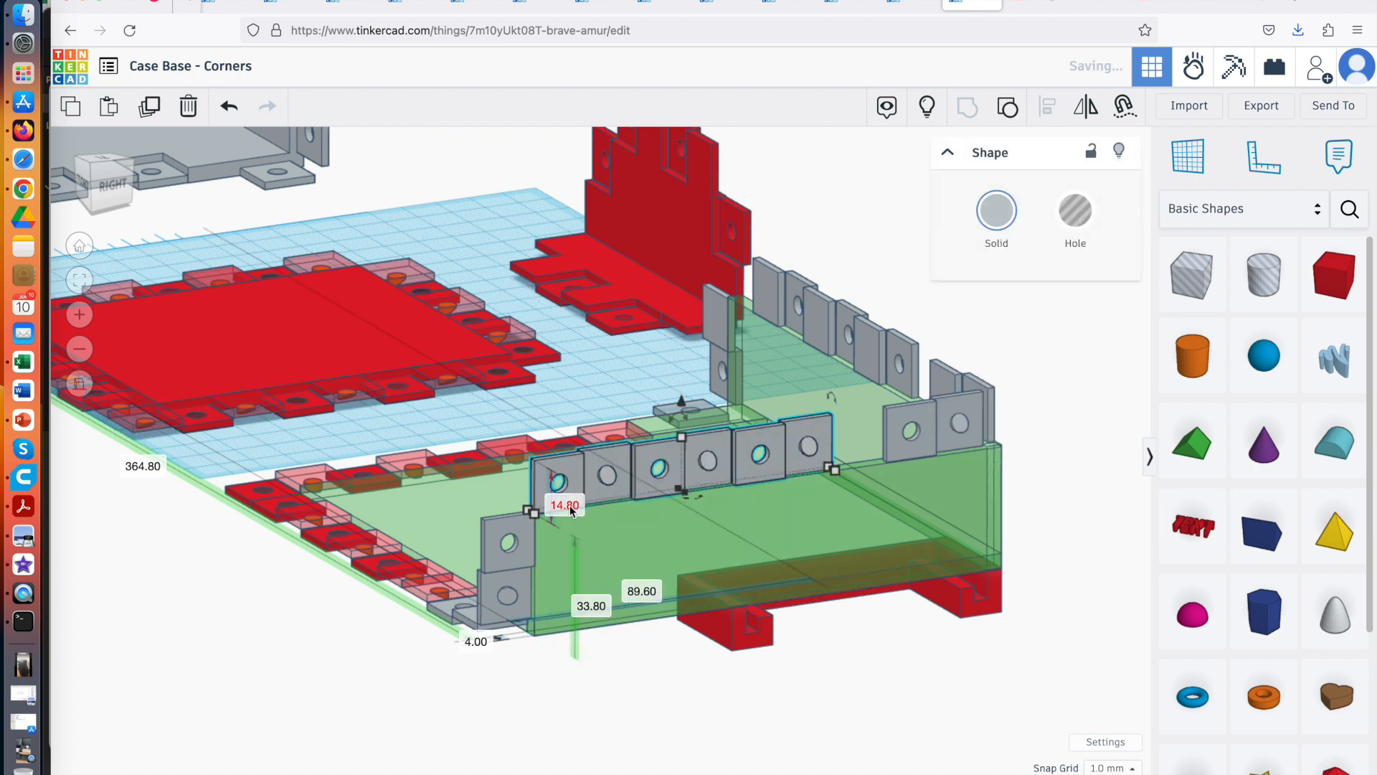
{"action": "left_click", "coordinate": [925, 483]}
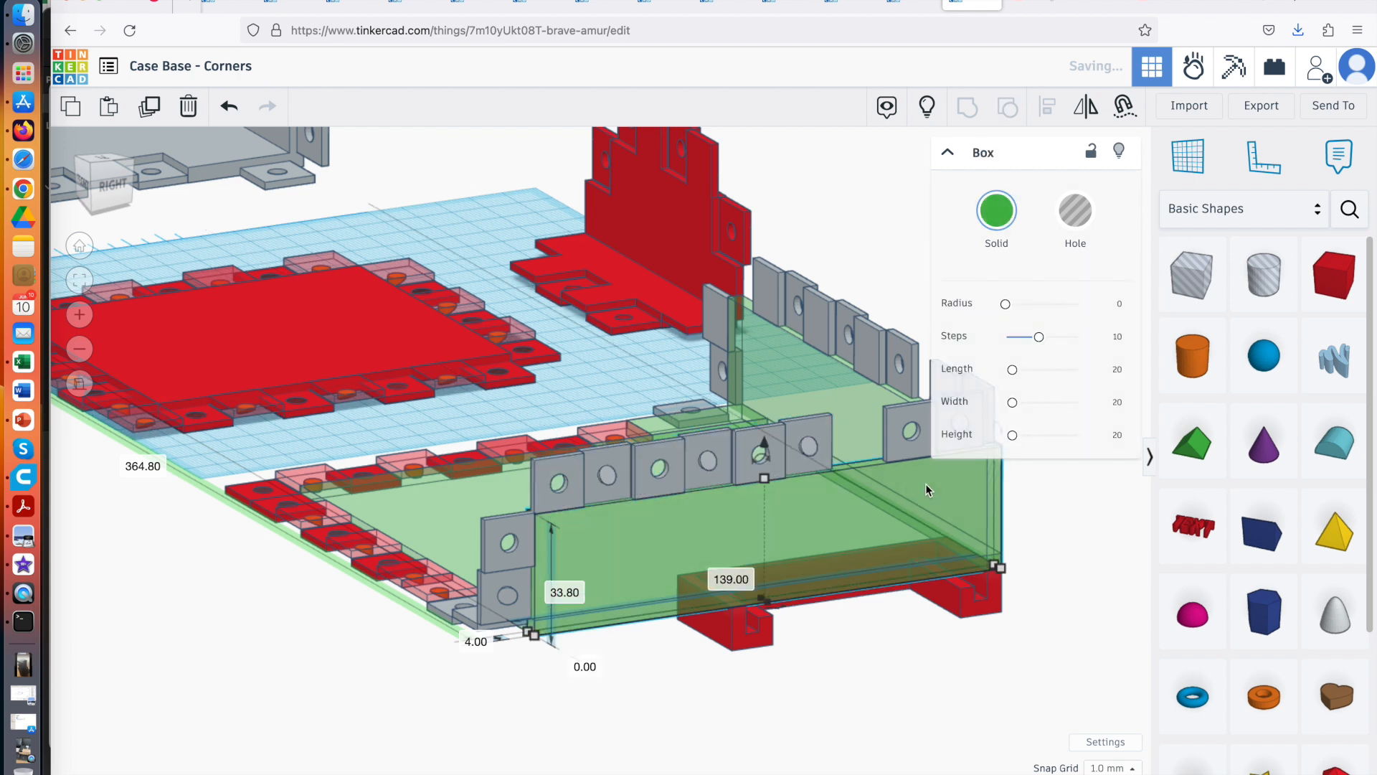
{"action": "left_click", "coordinate": [894, 450]}
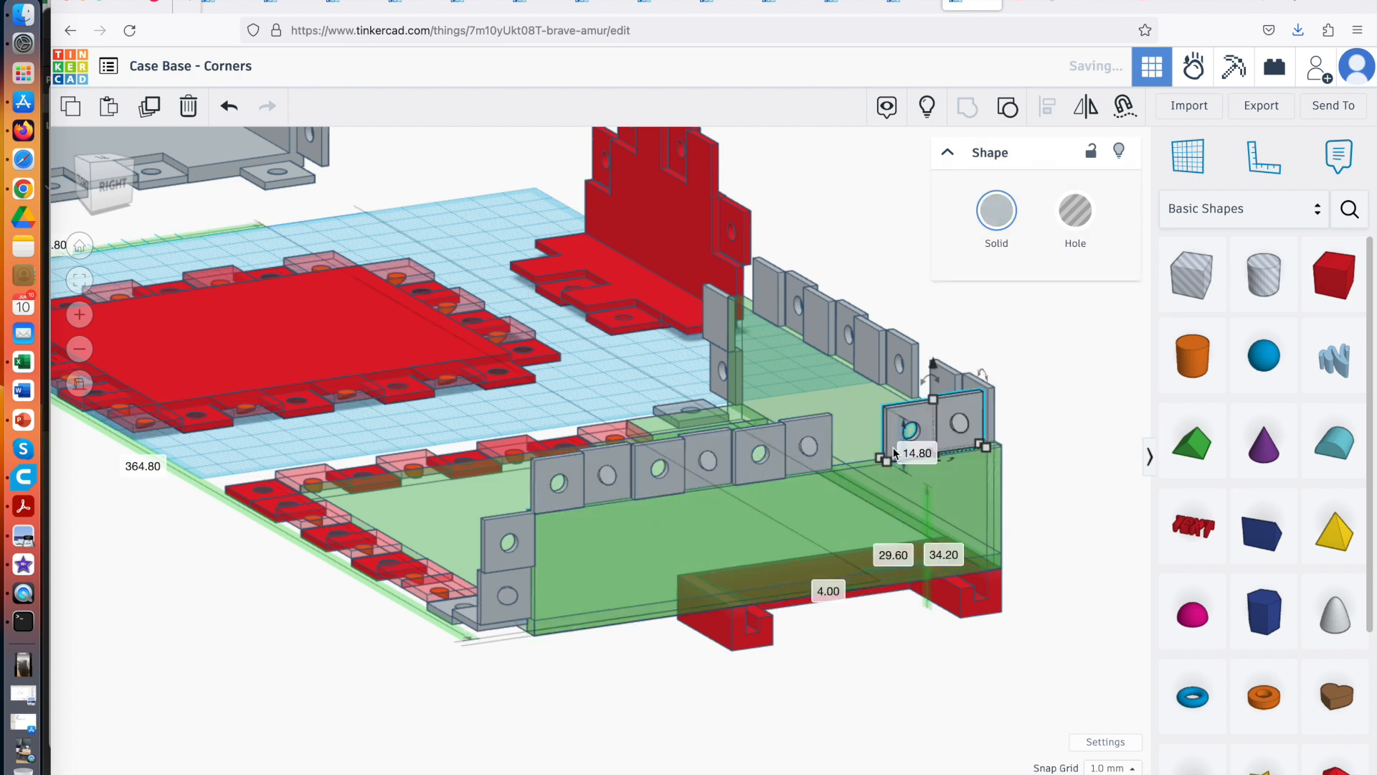
{"action": "left_click", "coordinate": [954, 556]}
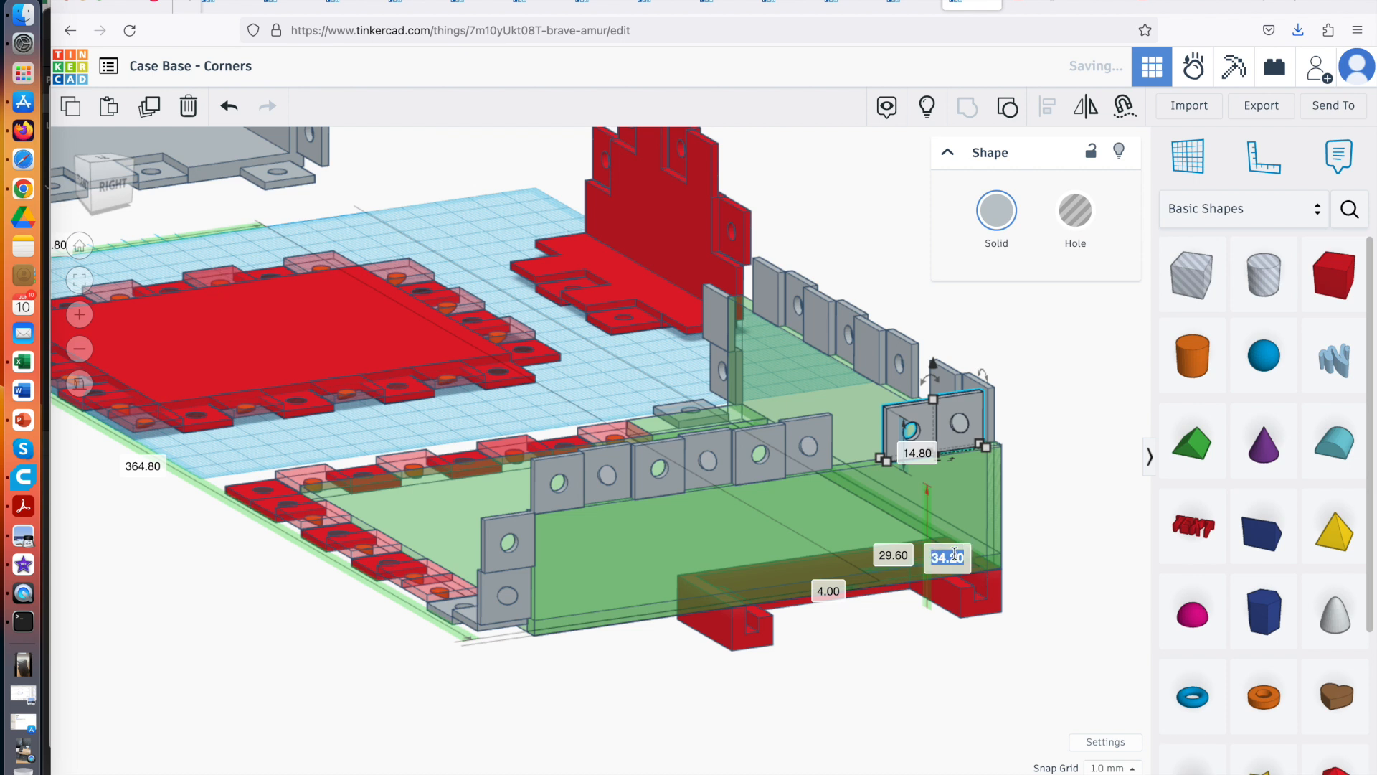
{"action": "key", "text": "Right"}
{"action": "key", "text": "BackSpace"}
{"action": "key", "text": "BackSpace"}
{"action": "key", "text": "BackSpace"}
{"action": "key", "text": "BackSpace"}
{"action": "key", "text": "BackSpace"}
{"action": "type", "text": "33.80"}
{"action": "key", "text": "Return"}
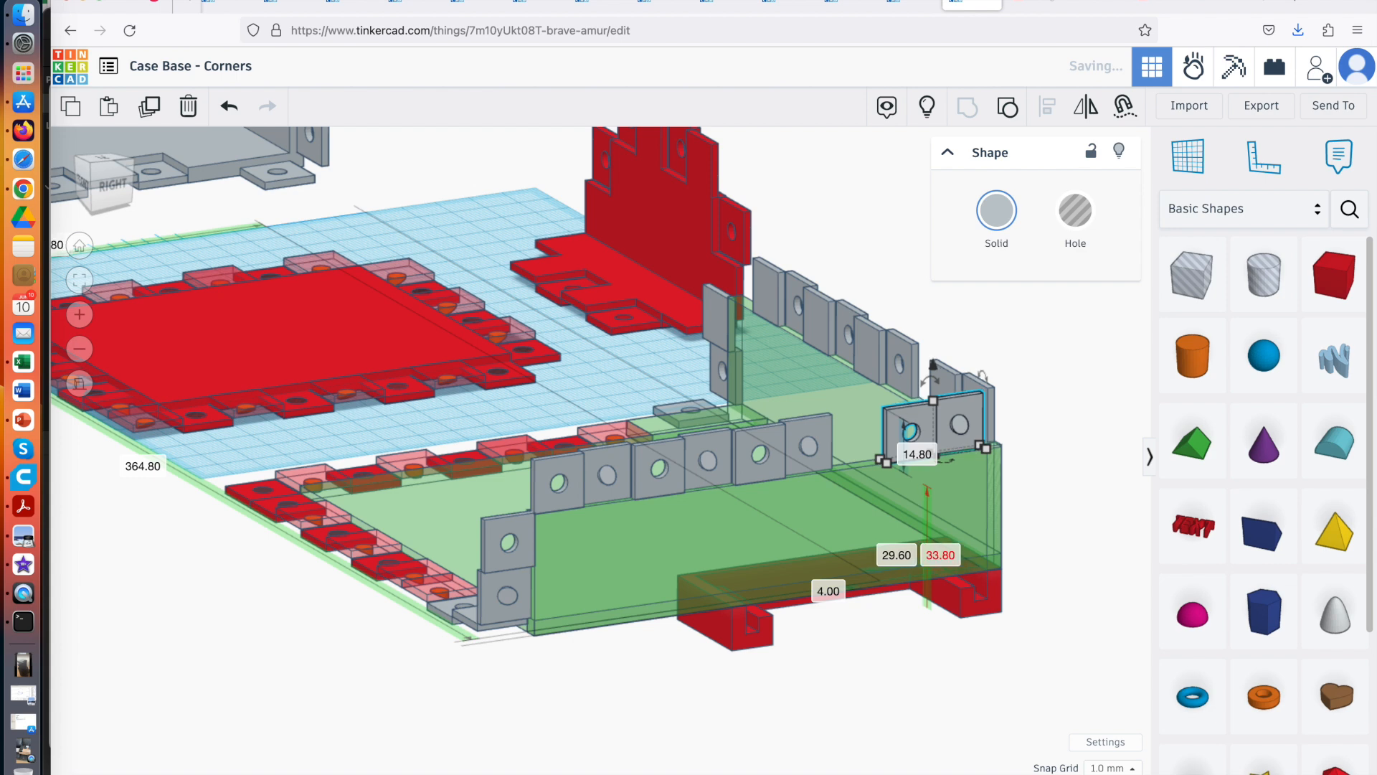
{"action": "left_click", "coordinate": [1082, 513]}
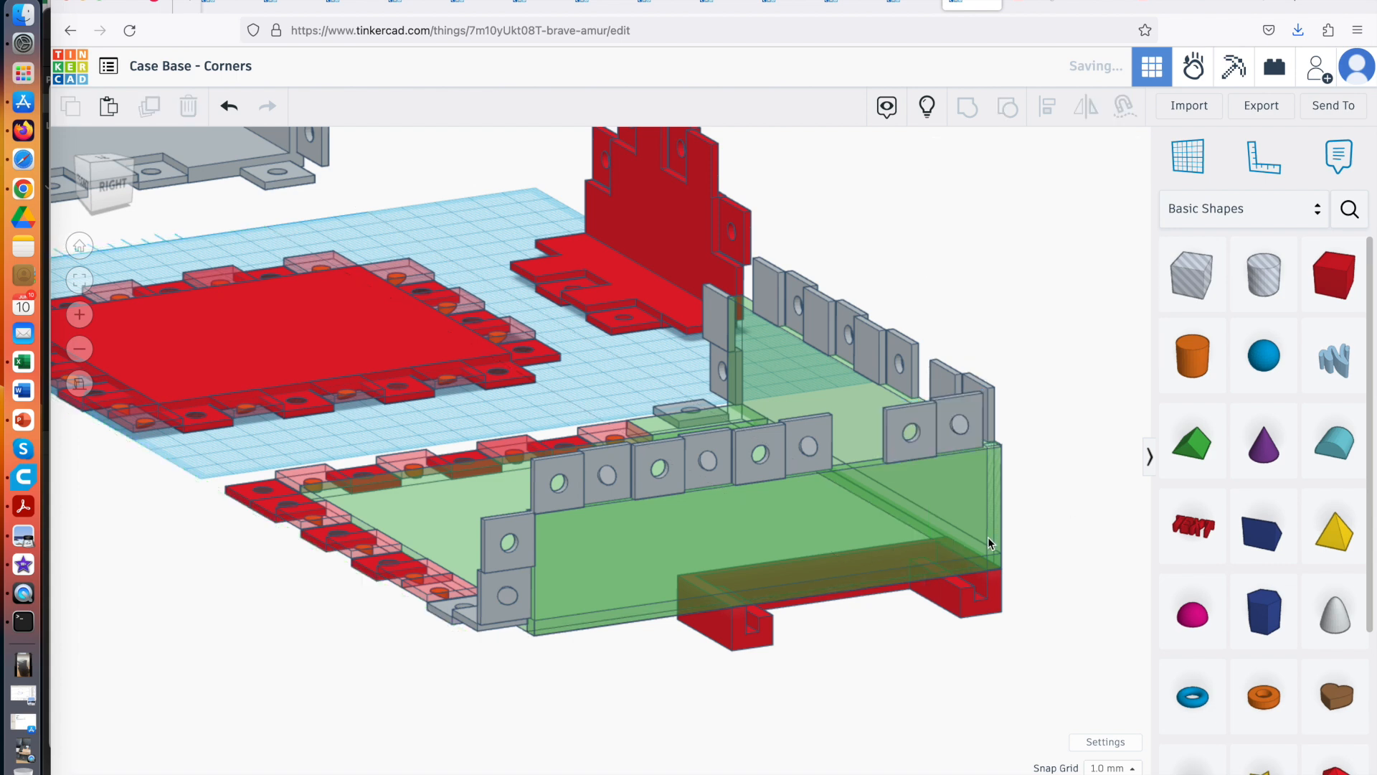
Regroup all pieces of the case corner to inspect its back wall, and ungroup them again
{"action": "right_click_drag", "start_coordinate": [829, 568], "coordinate": [832, 669]}
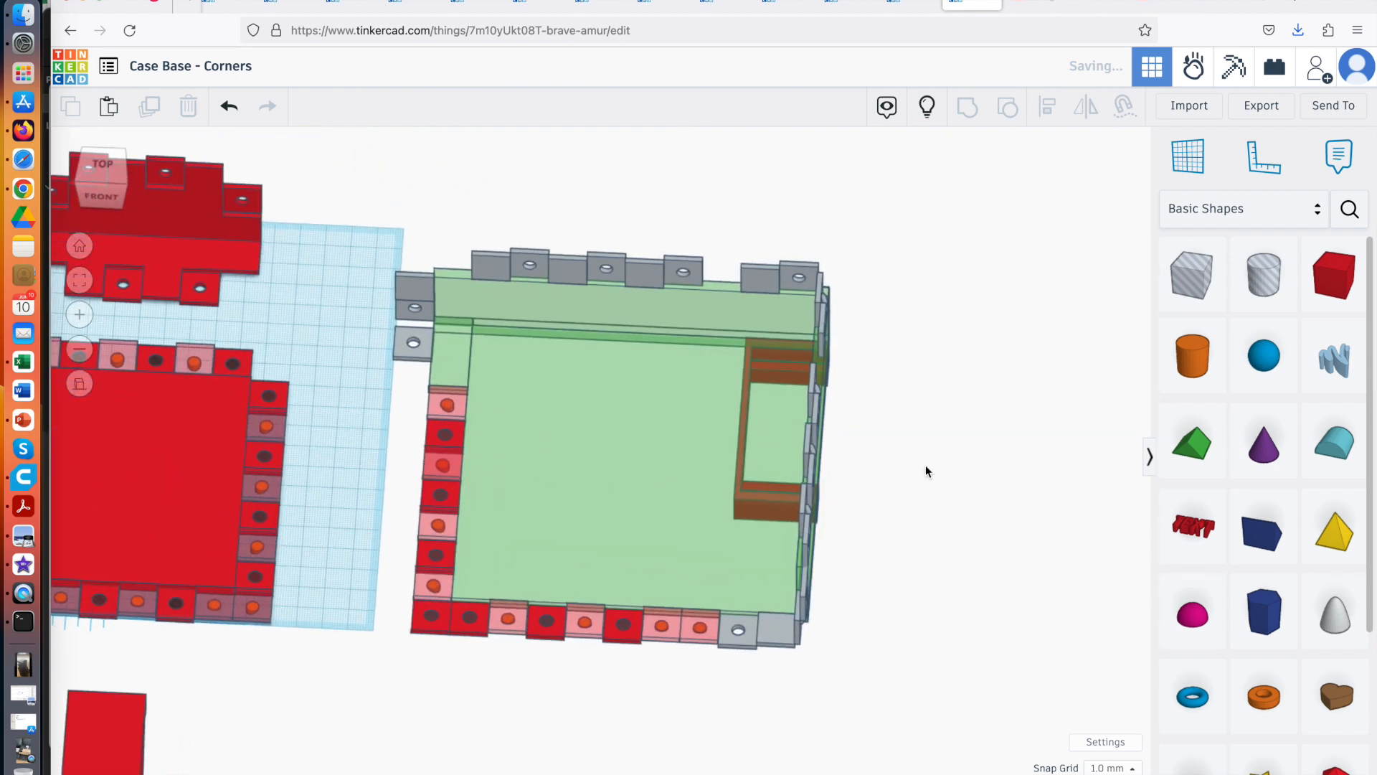
{"action": "left_click_drag", "start_coordinate": [906, 243], "coordinate": [354, 669]}
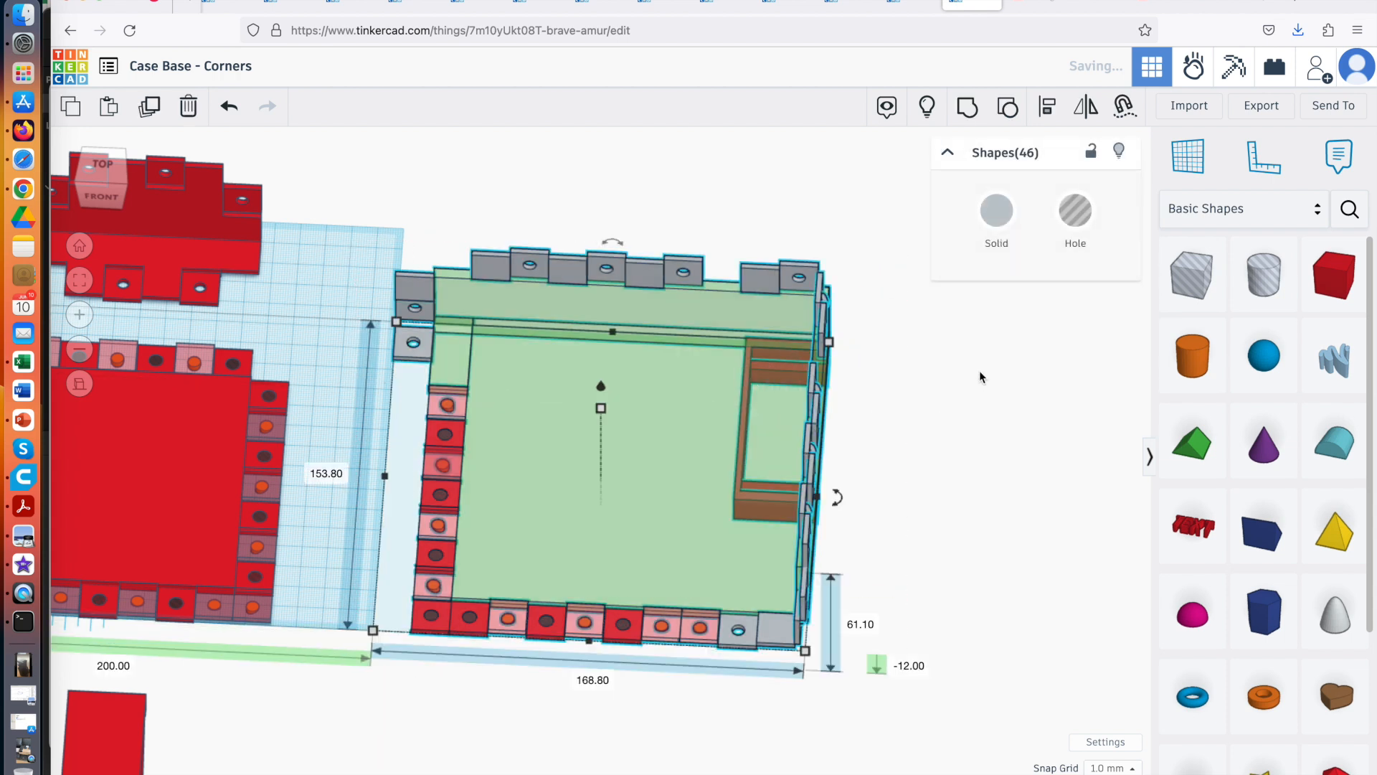
{"action": "left_click", "coordinate": [969, 107]}
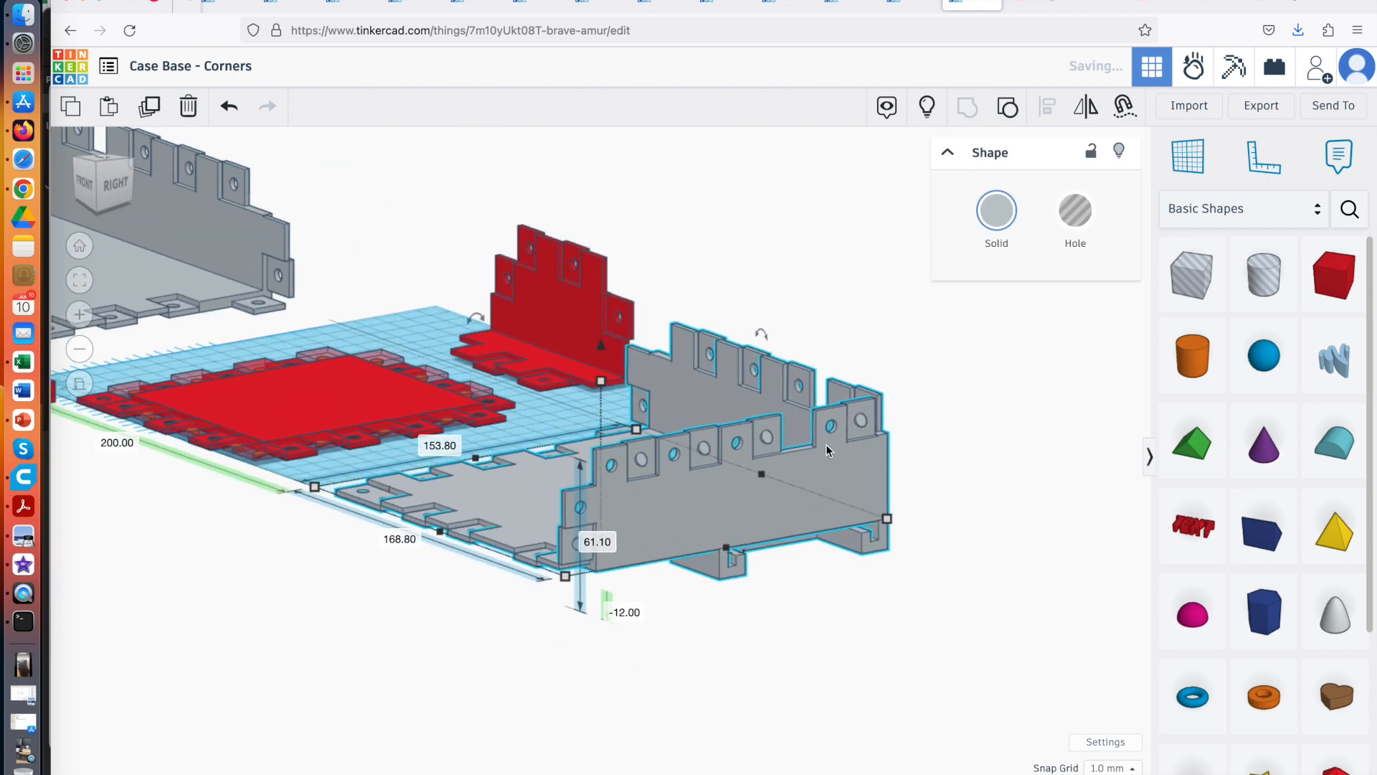
{"action": "right_click_drag", "start_coordinate": [839, 442], "coordinate": [947, 486]}
{"action": "right_click_drag", "start_coordinate": [638, 500], "coordinate": [832, 553]}
{"action": "right_click_drag", "start_coordinate": [890, 475], "coordinate": [807, 448]}
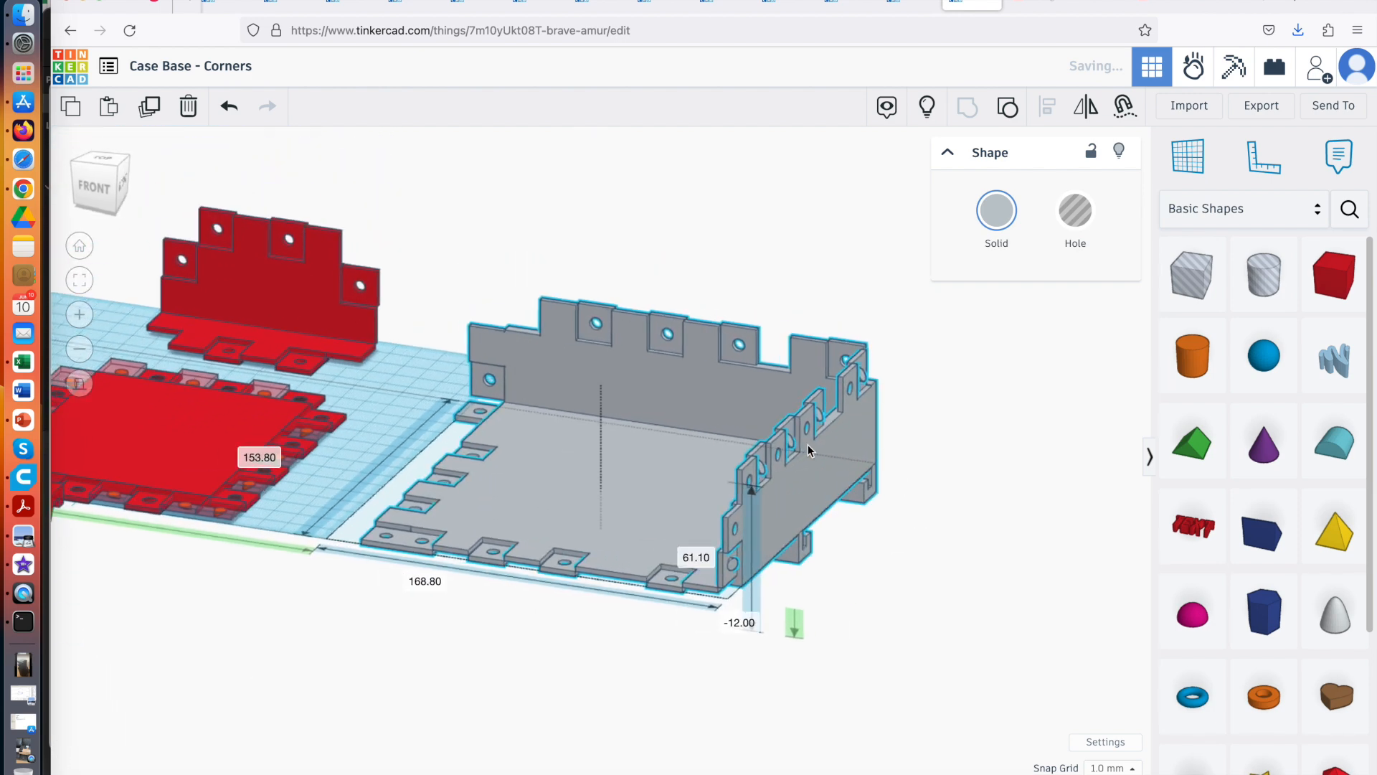
{"action": "right_click_drag", "start_coordinate": [433, 579], "coordinate": [398, 402]}
{"action": "right_click_drag", "start_coordinate": [569, 412], "coordinate": [786, 512]}
{"action": "key", "text": "f"}
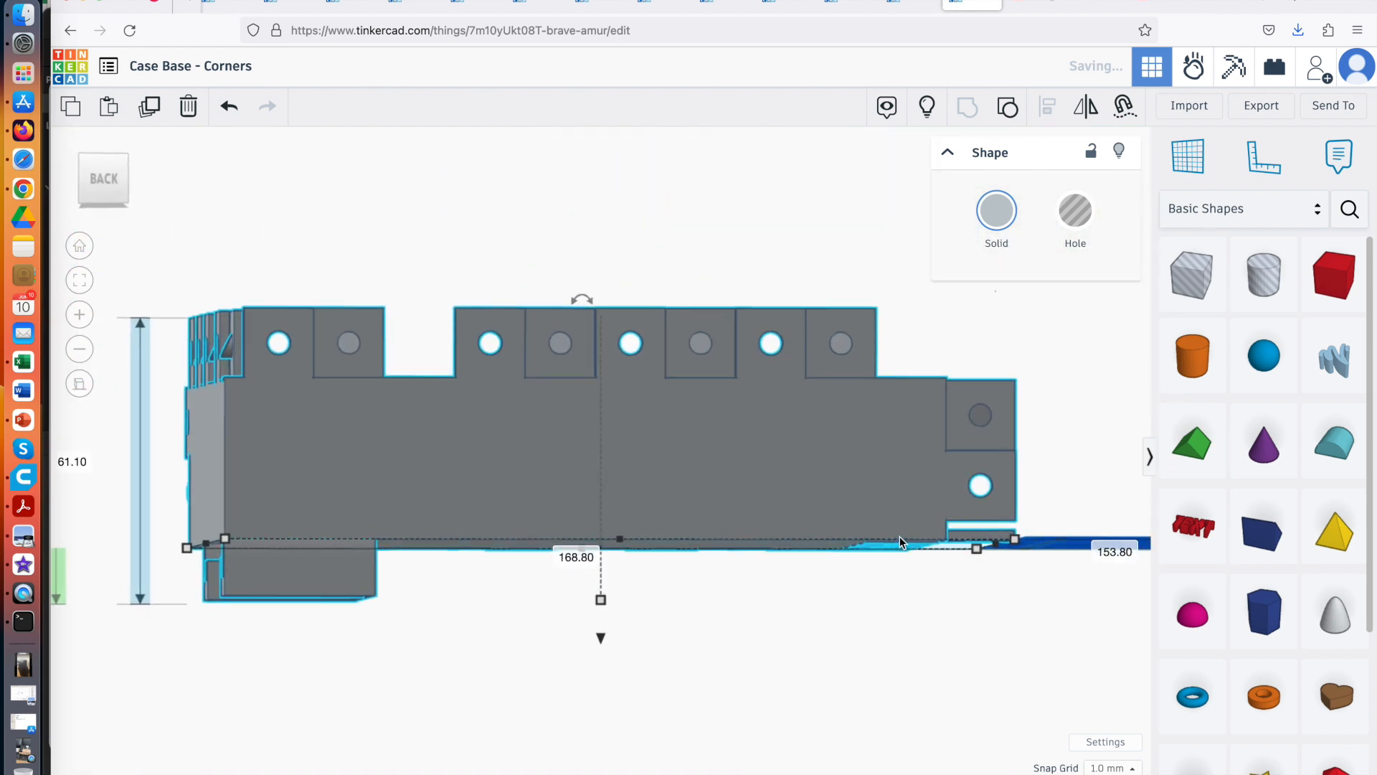
{"action": "left_click", "coordinate": [1008, 106]}
{"action": "scroll", "coordinate": [995, 351], "scroll_direction": "down", "scroll_amount": 8}
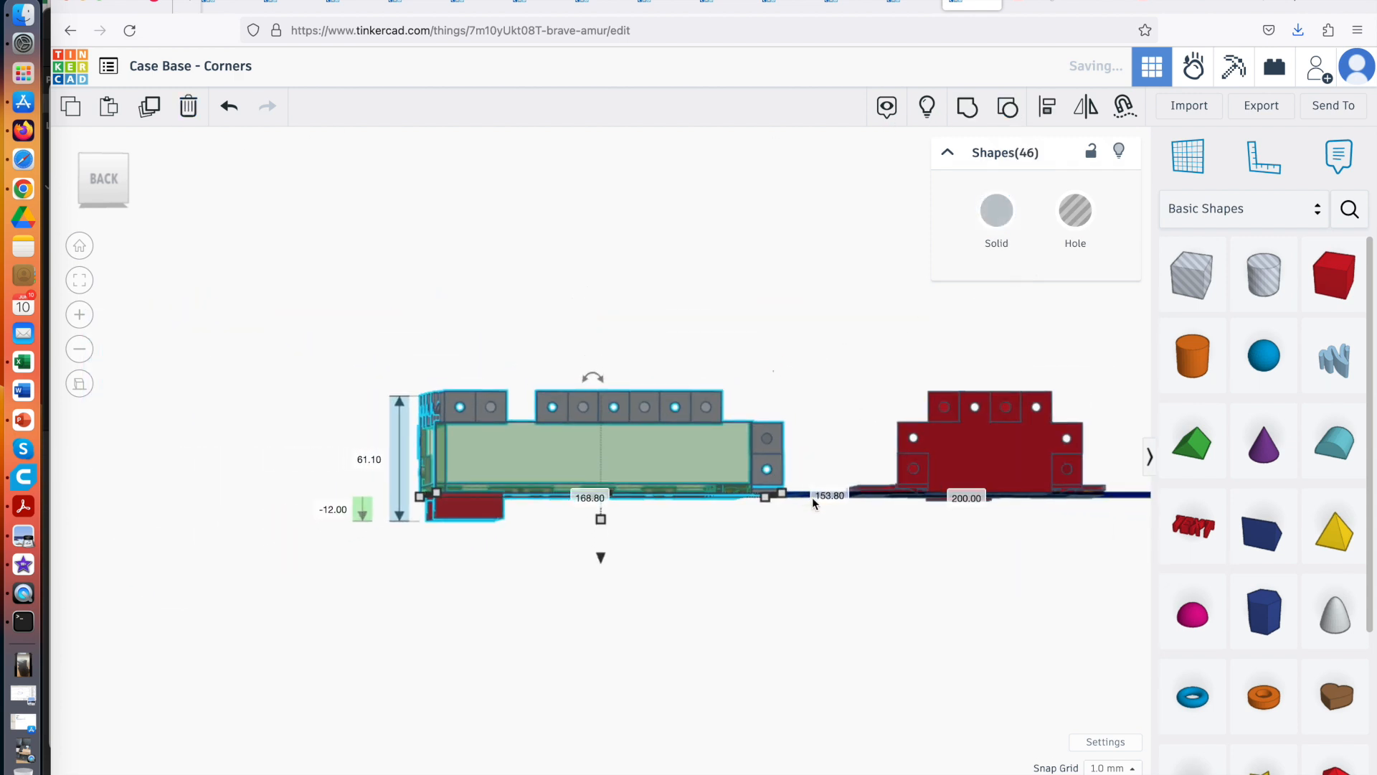
{"action": "left_click", "coordinate": [789, 479]}
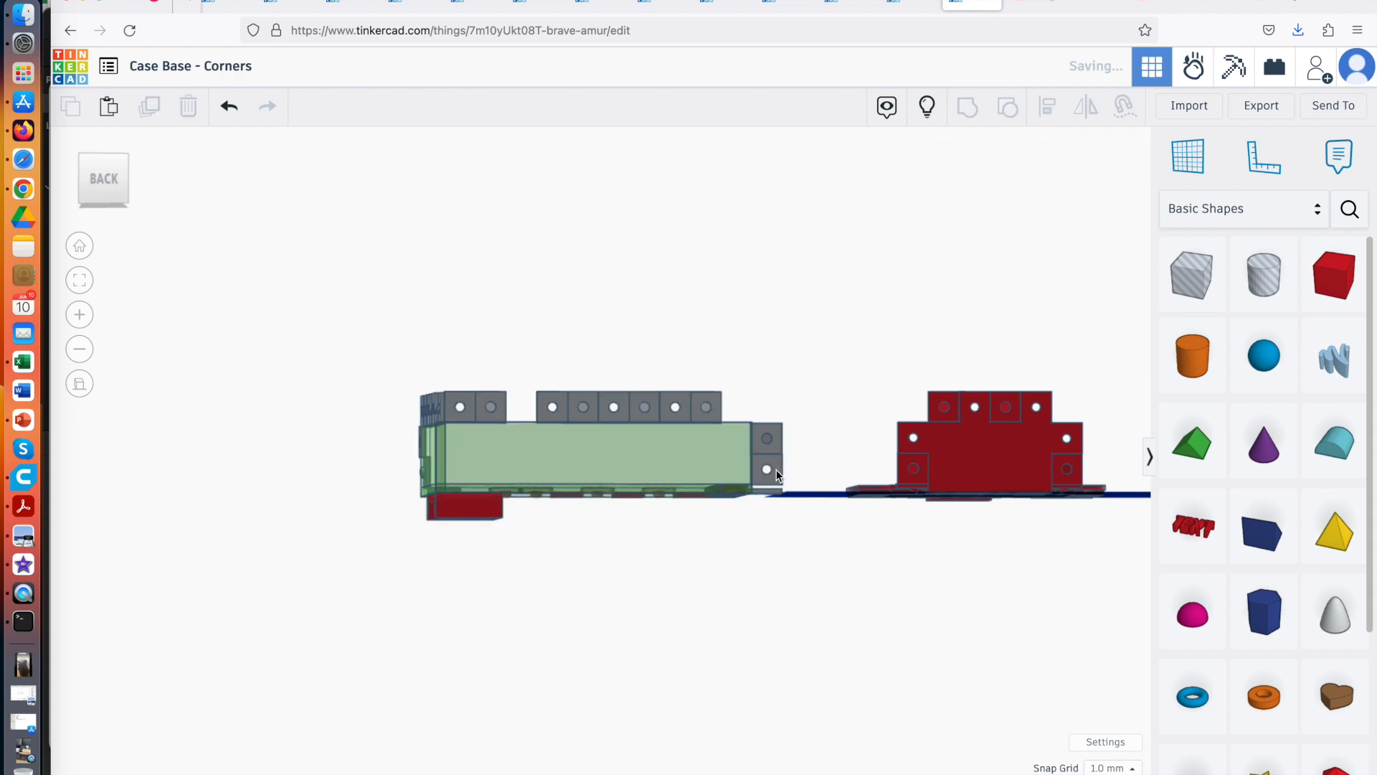
Ungroup the vertical two-tab block at the end of the back wall into separate boxes and hole pieces
{"action": "left_click", "coordinate": [776, 469]}
{"action": "left_click", "coordinate": [80, 280]}
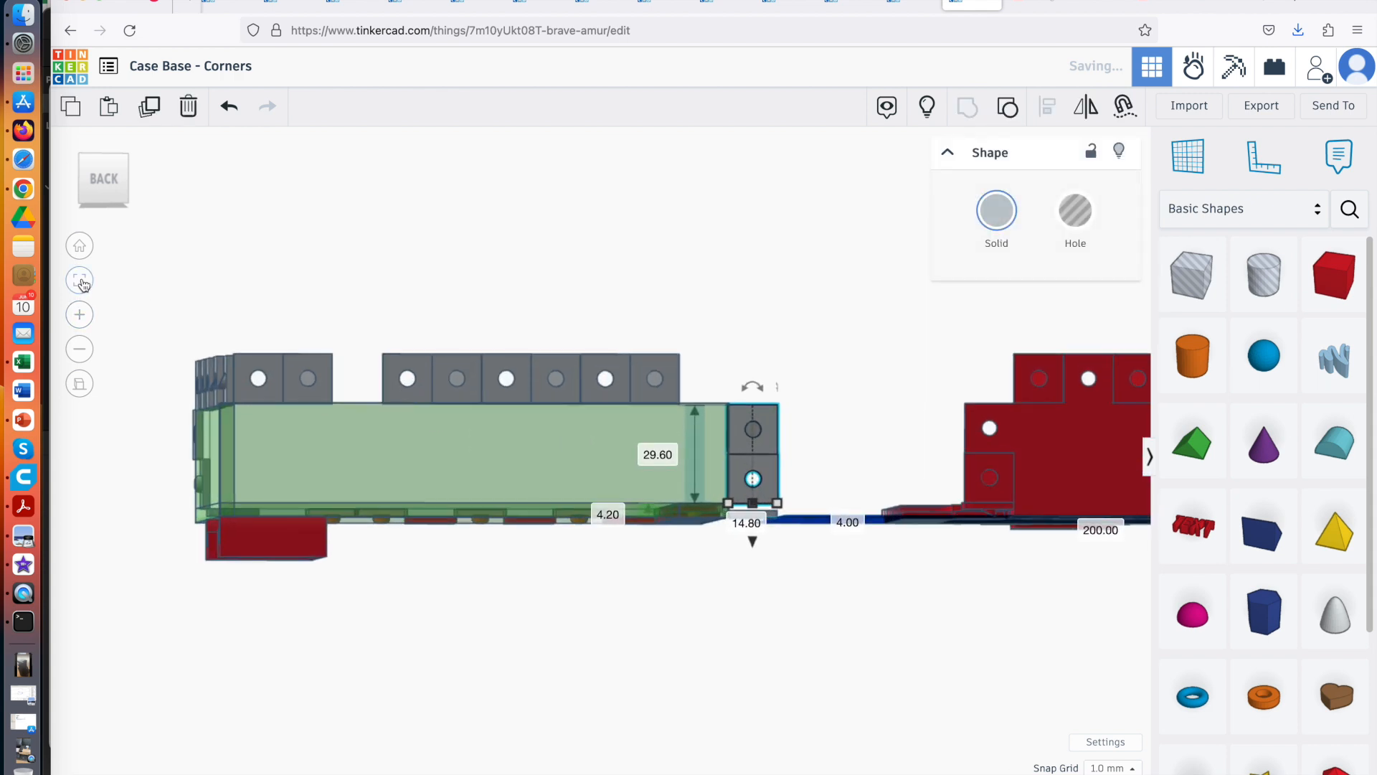
{"action": "scroll", "coordinate": [630, 419], "scroll_direction": "down", "scroll_amount": 3}
{"action": "right_click_drag", "start_coordinate": [802, 463], "coordinate": [765, 512]}
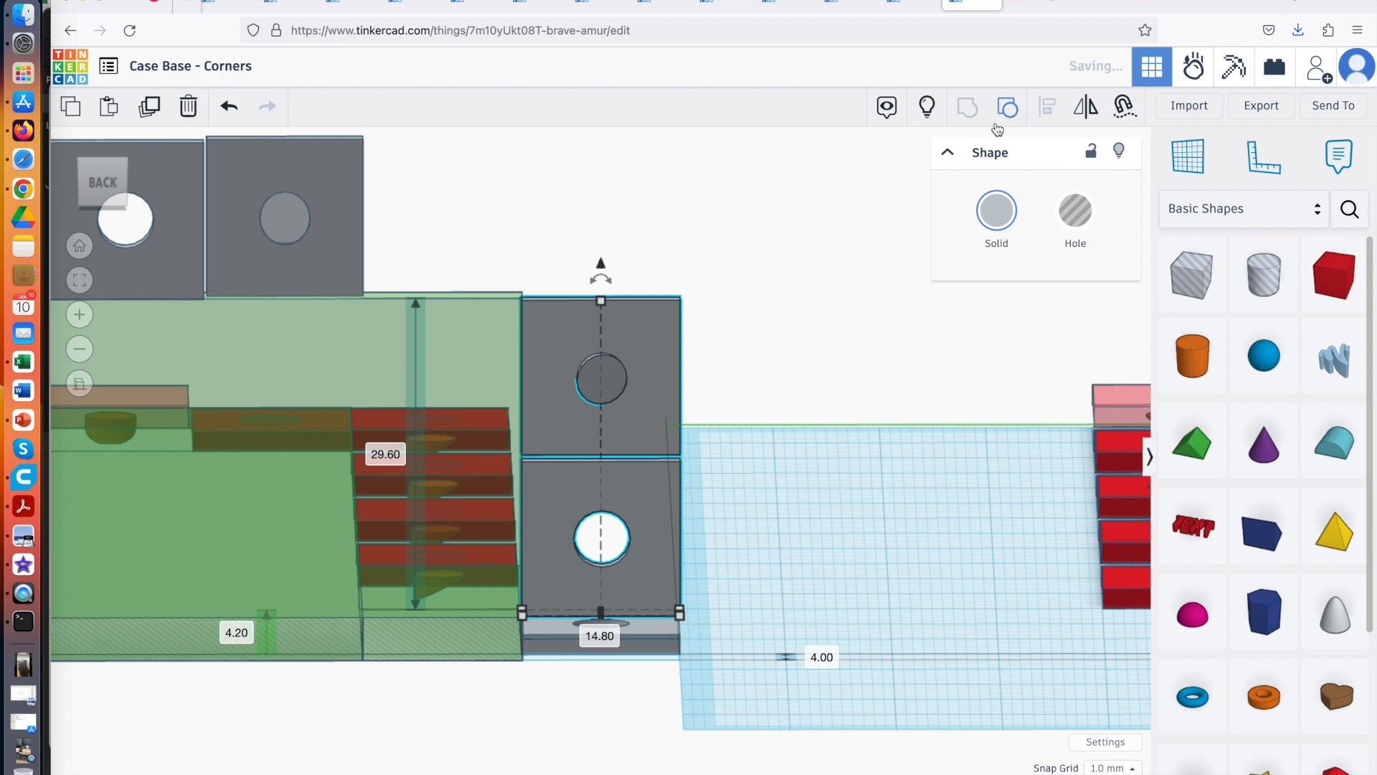
{"action": "left_click", "coordinate": [742, 428]}
{"action": "left_click", "coordinate": [629, 415]}
{"action": "key", "text": "ctrl+shift+g"}
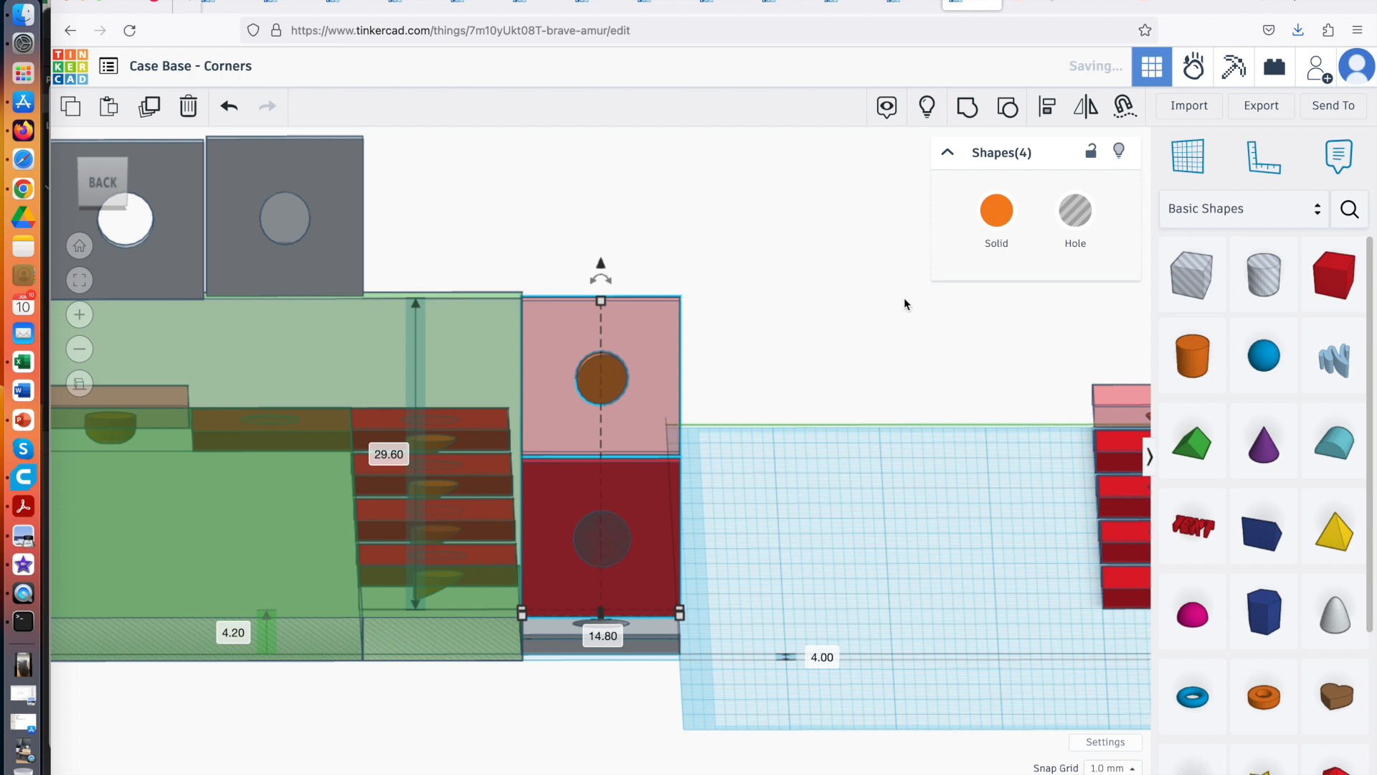
Lower the bottom red box of the vertical tab block to elevation 0 and set its height to 18.80 mm
{"action": "left_click", "coordinate": [836, 397]}
{"action": "left_click", "coordinate": [671, 511]}
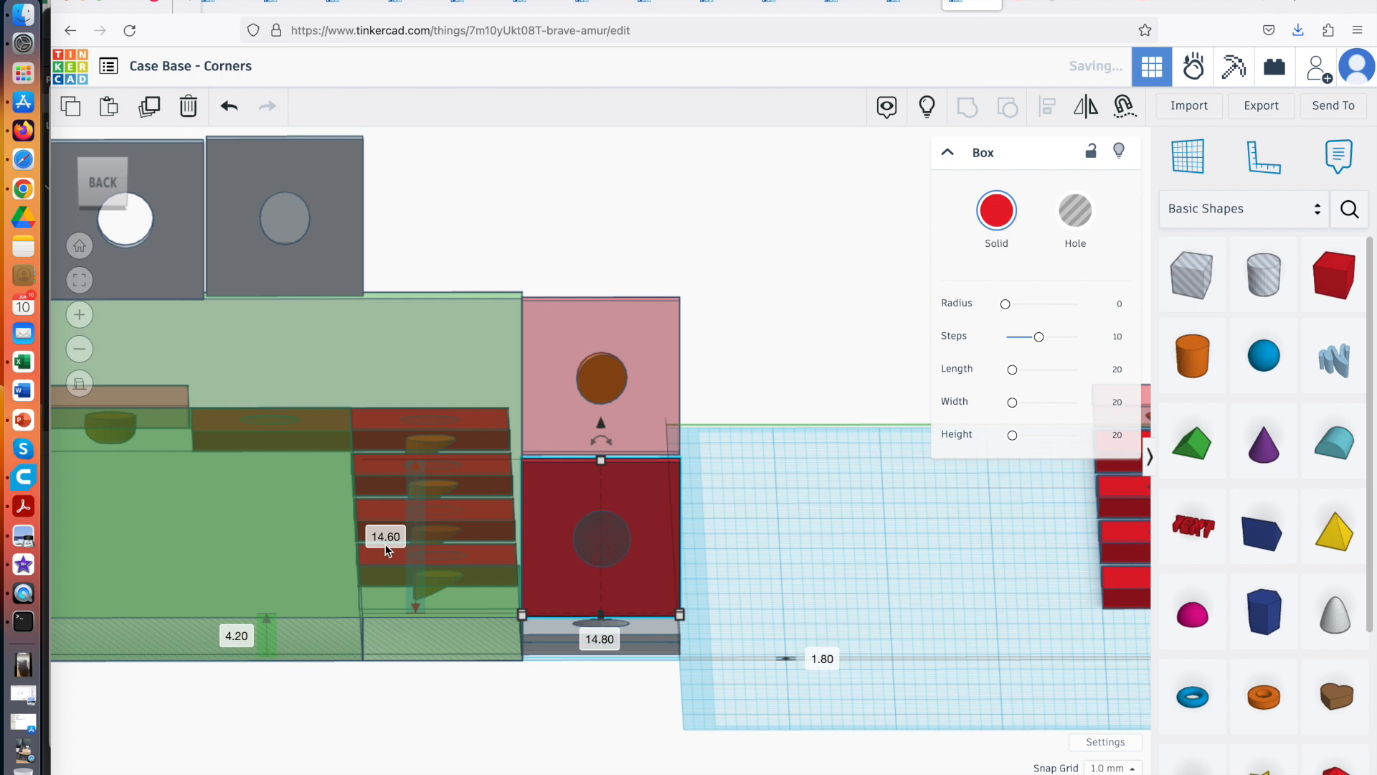
{"action": "left_click", "coordinate": [242, 637]}
{"action": "type", "text": "0"}
{"action": "key", "text": "Return"}
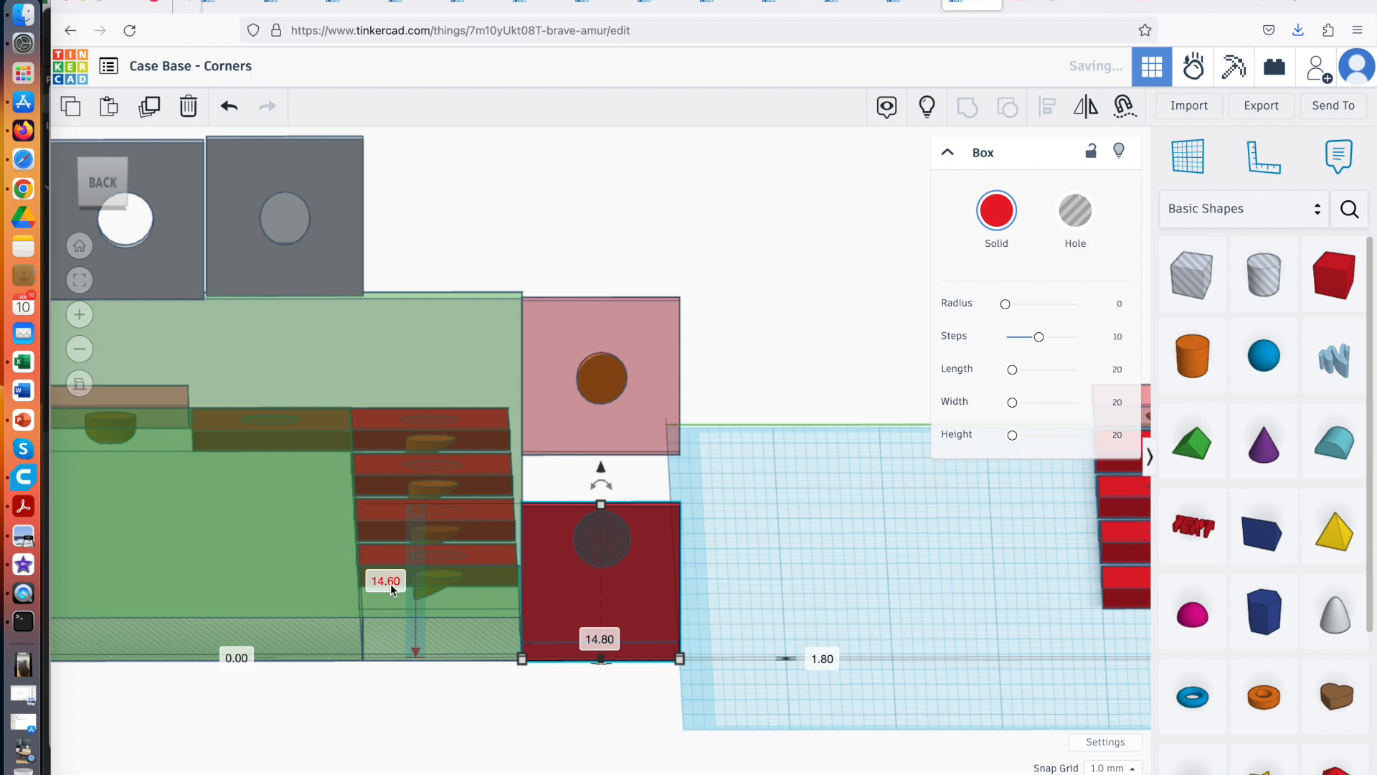
{"action": "type", "text": "18.8"}
{"action": "key", "text": "Return"}
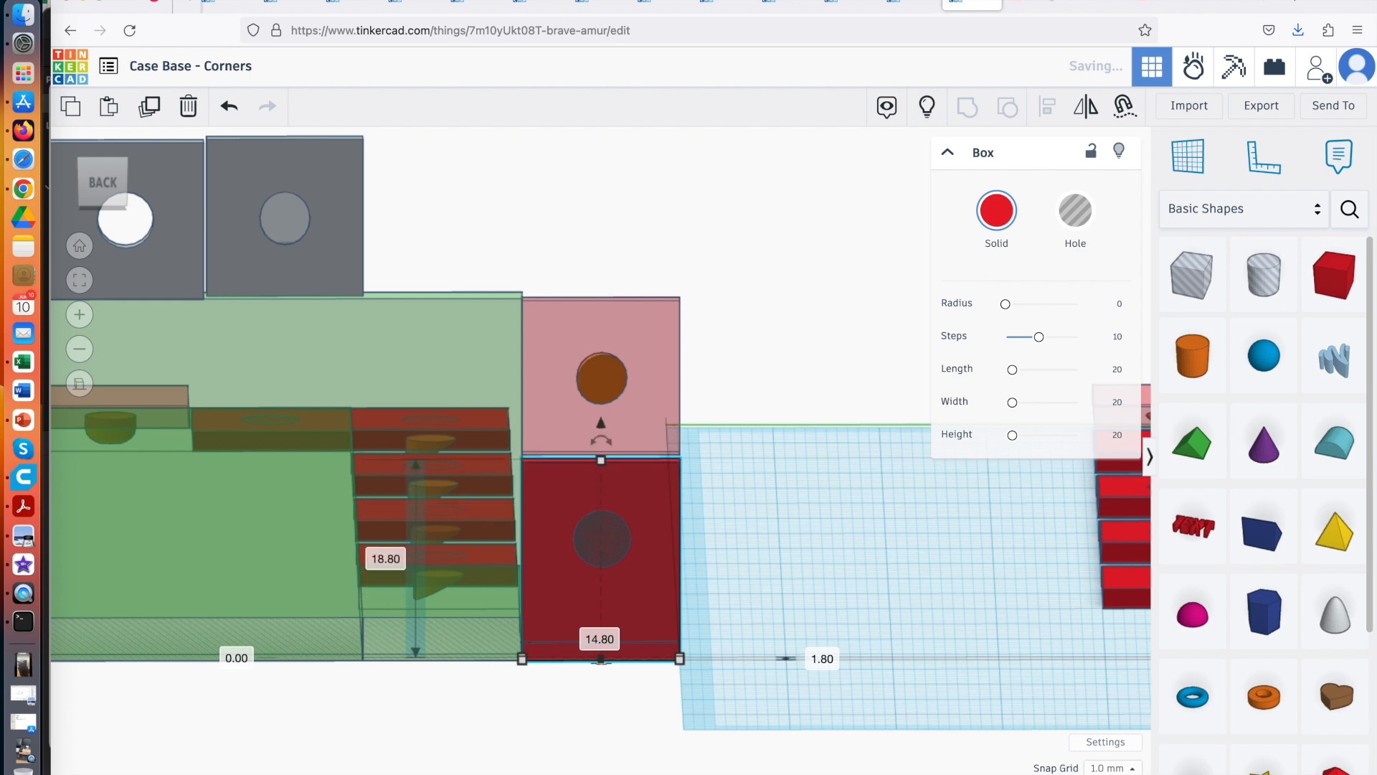
Ungroup the flat gray tab on the floor edge beside the vertical tab into its separate pieces
{"action": "right_click_drag", "start_coordinate": [974, 639], "coordinate": [549, 619]}
{"action": "right_click_drag", "start_coordinate": [852, 695], "coordinate": [848, 730]}
{"action": "left_click", "coordinate": [751, 646]}
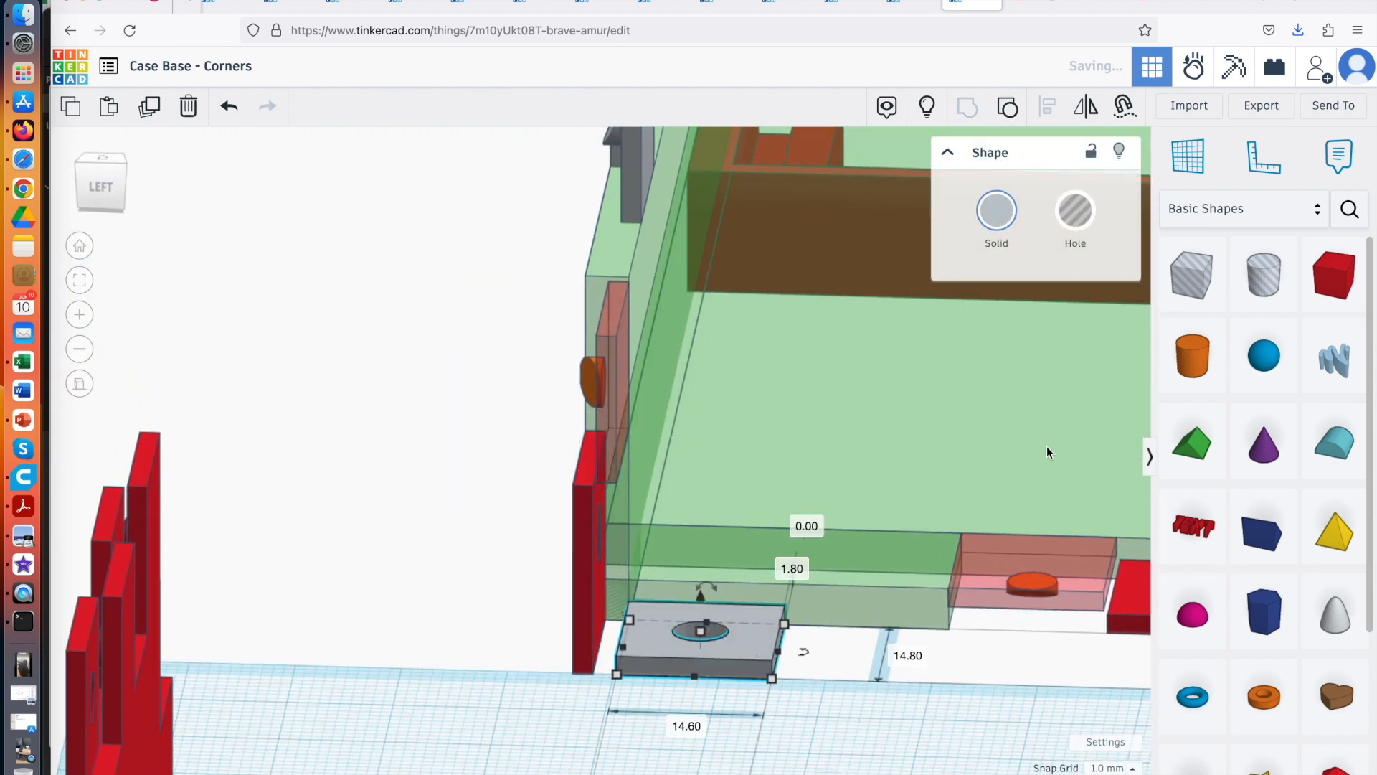
{"action": "left_click", "coordinate": [998, 109]}
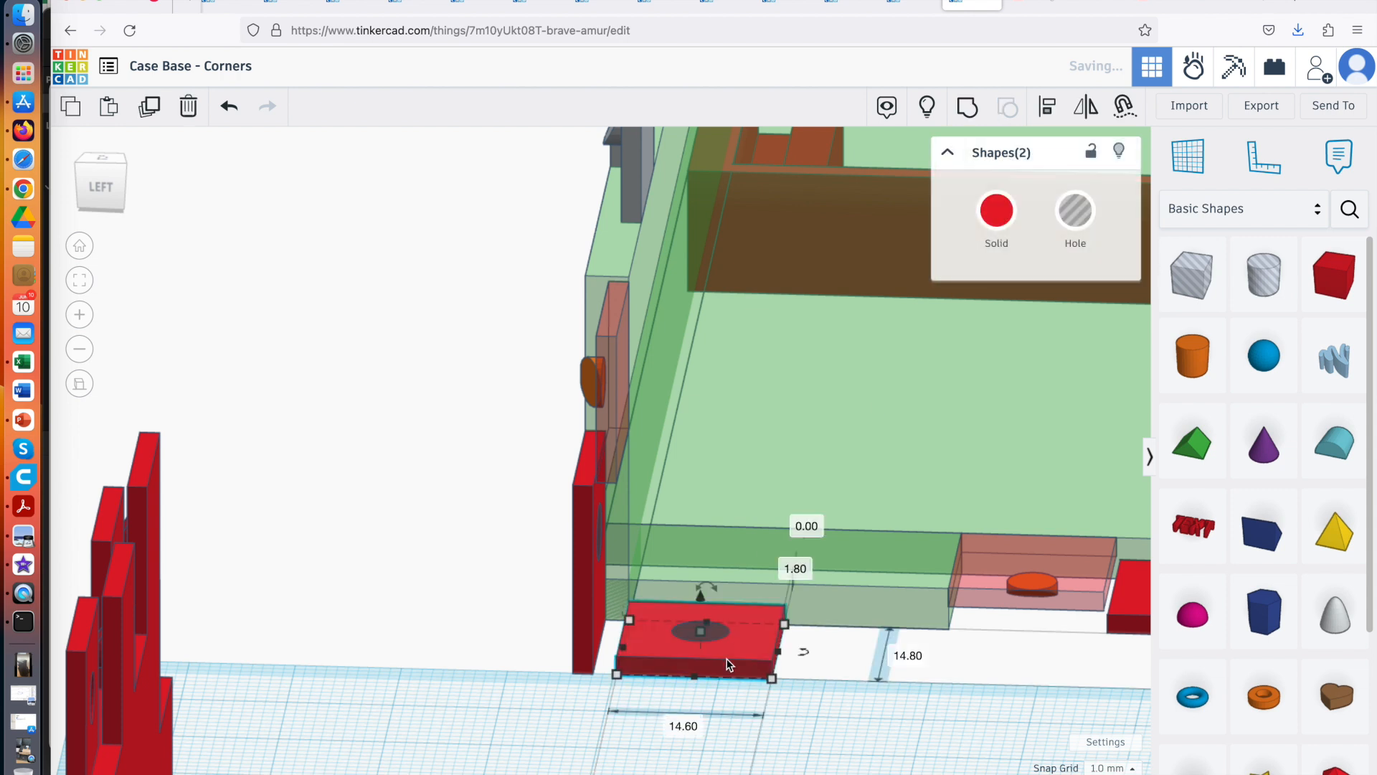
{"action": "left_click", "coordinate": [893, 689]}
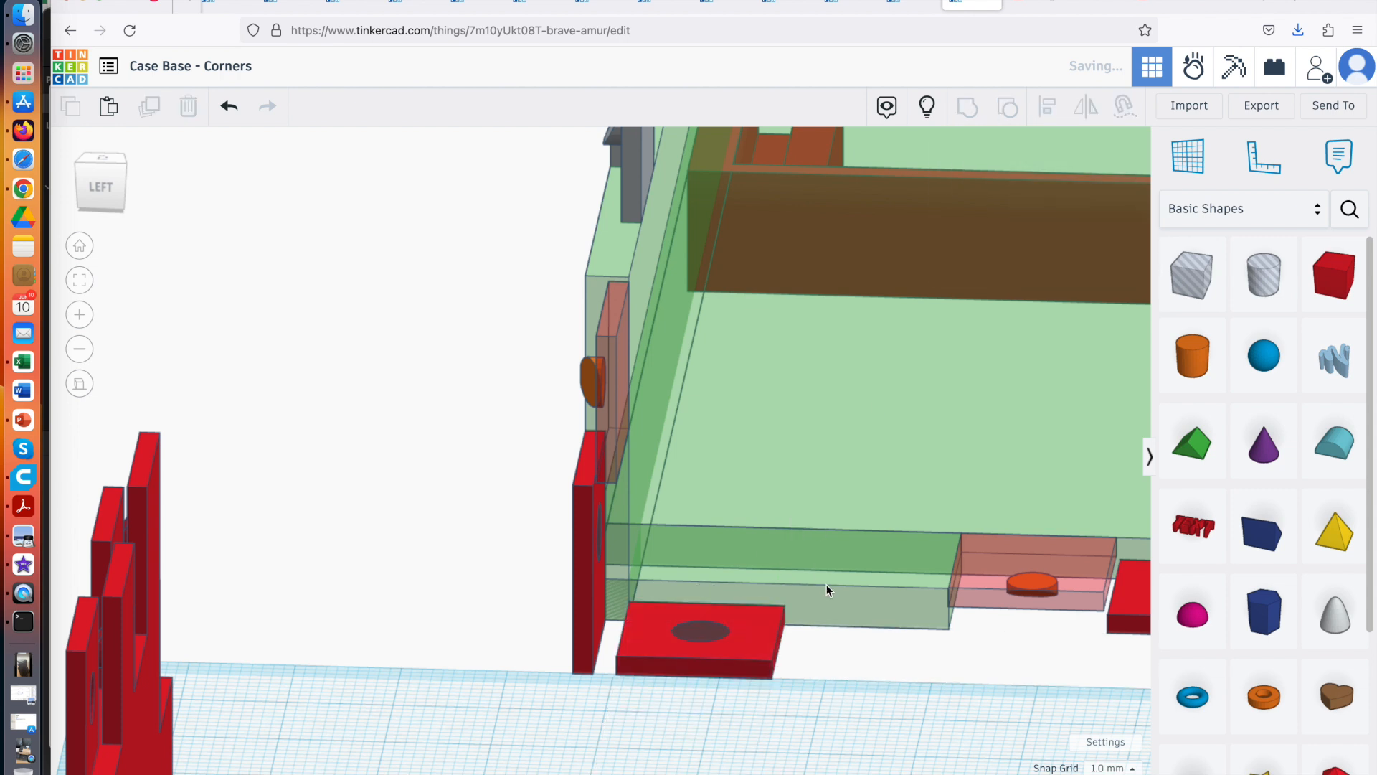
Set the flat red tab box's length to 18.80 mm so it extends to the outside of the vertical tab
{"action": "left_click", "coordinate": [753, 632]}
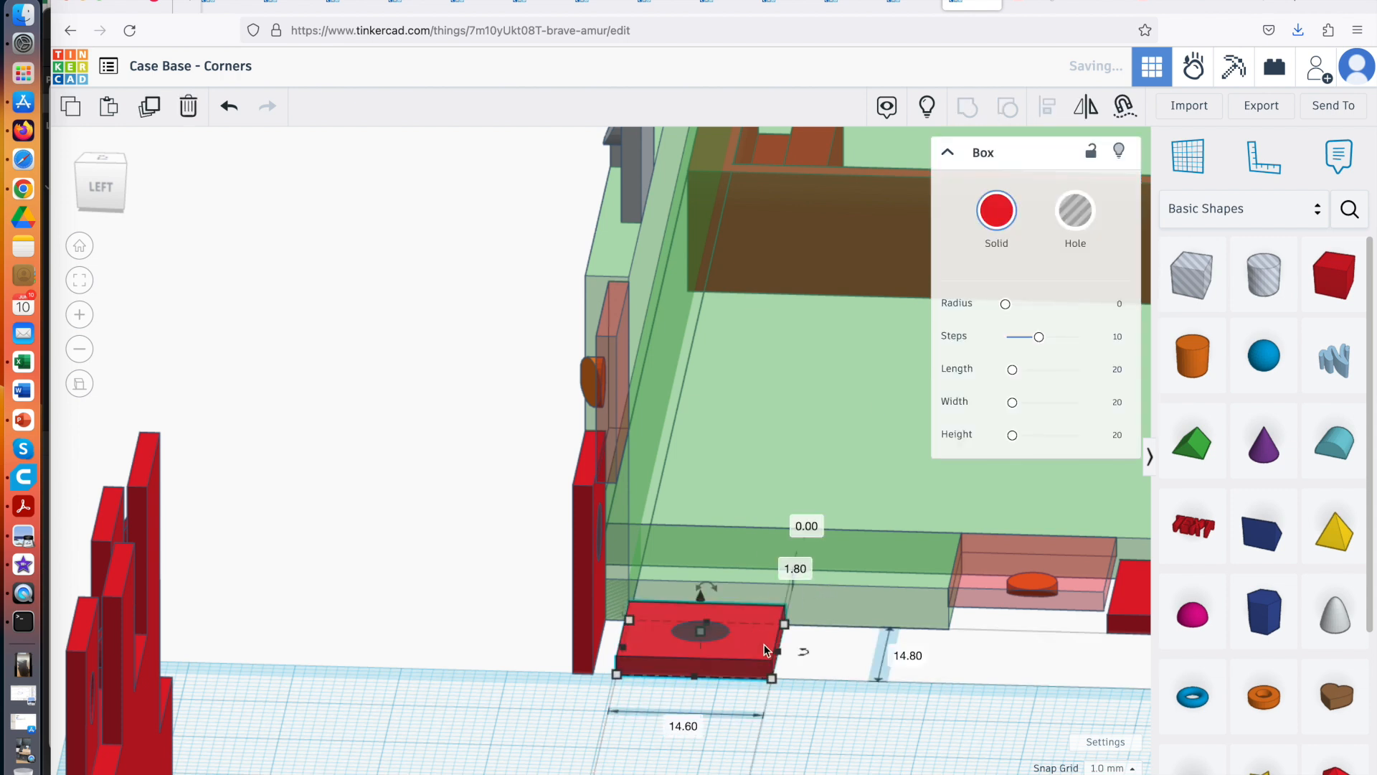
{"action": "left_click", "coordinate": [686, 725]}
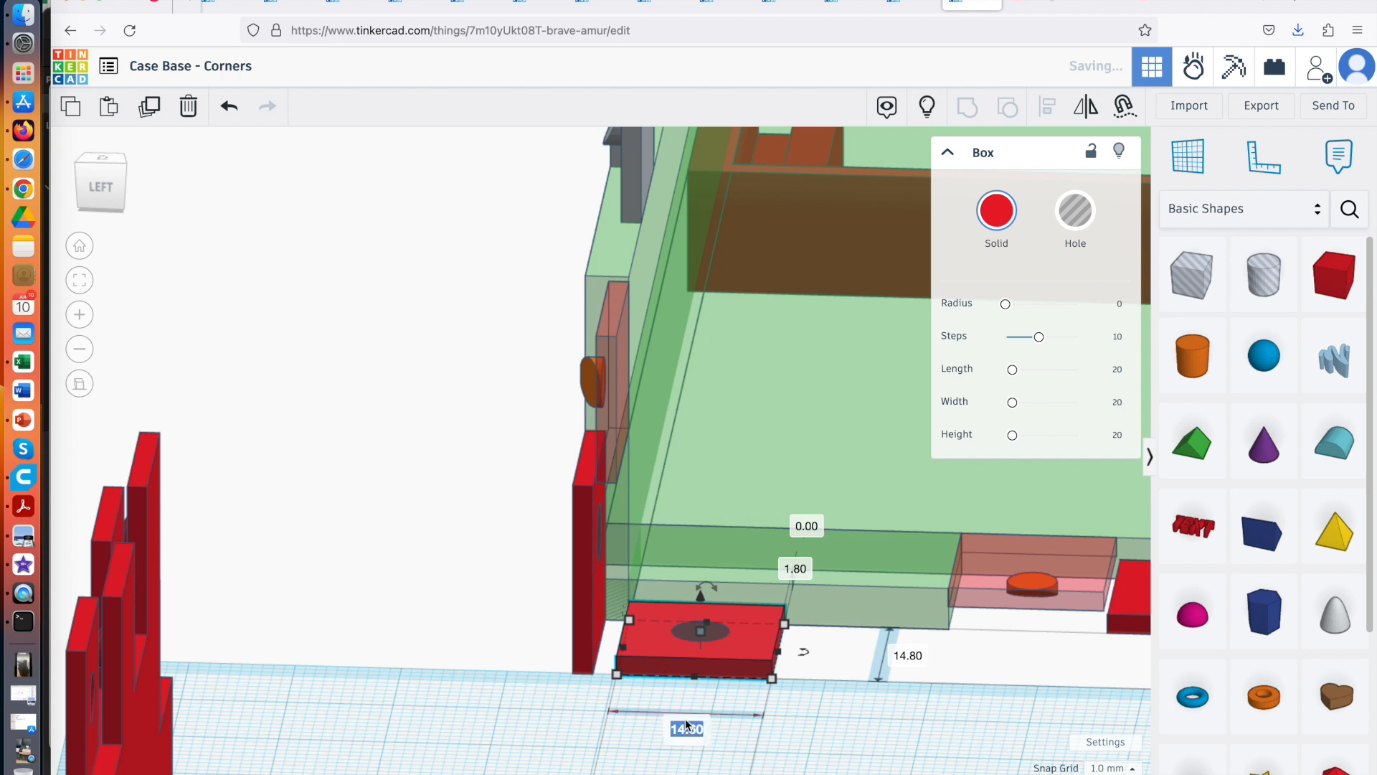
{"action": "type", "text": "18.8"}
{"action": "key", "text": "Return"}
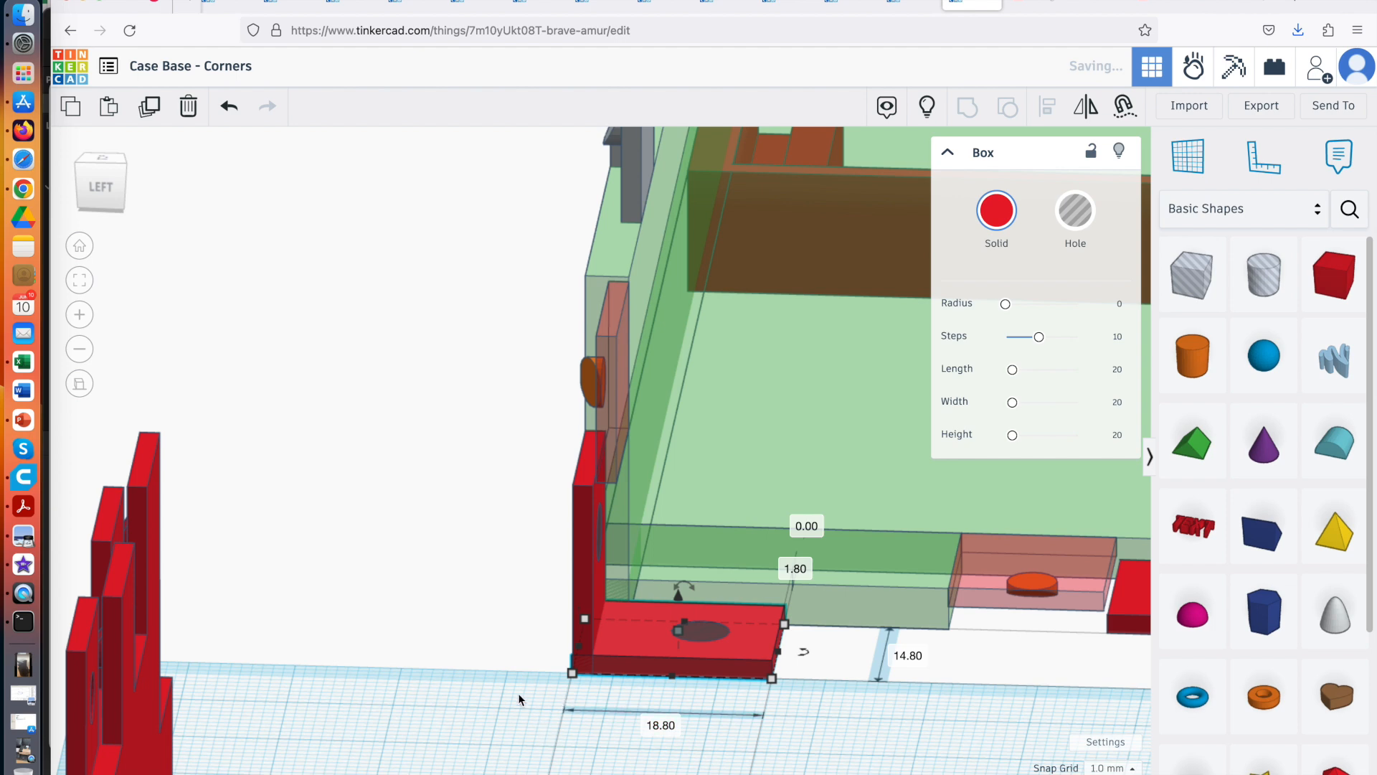
{"action": "scroll", "coordinate": [518, 693], "scroll_direction": "down", "scroll_amount": 3}
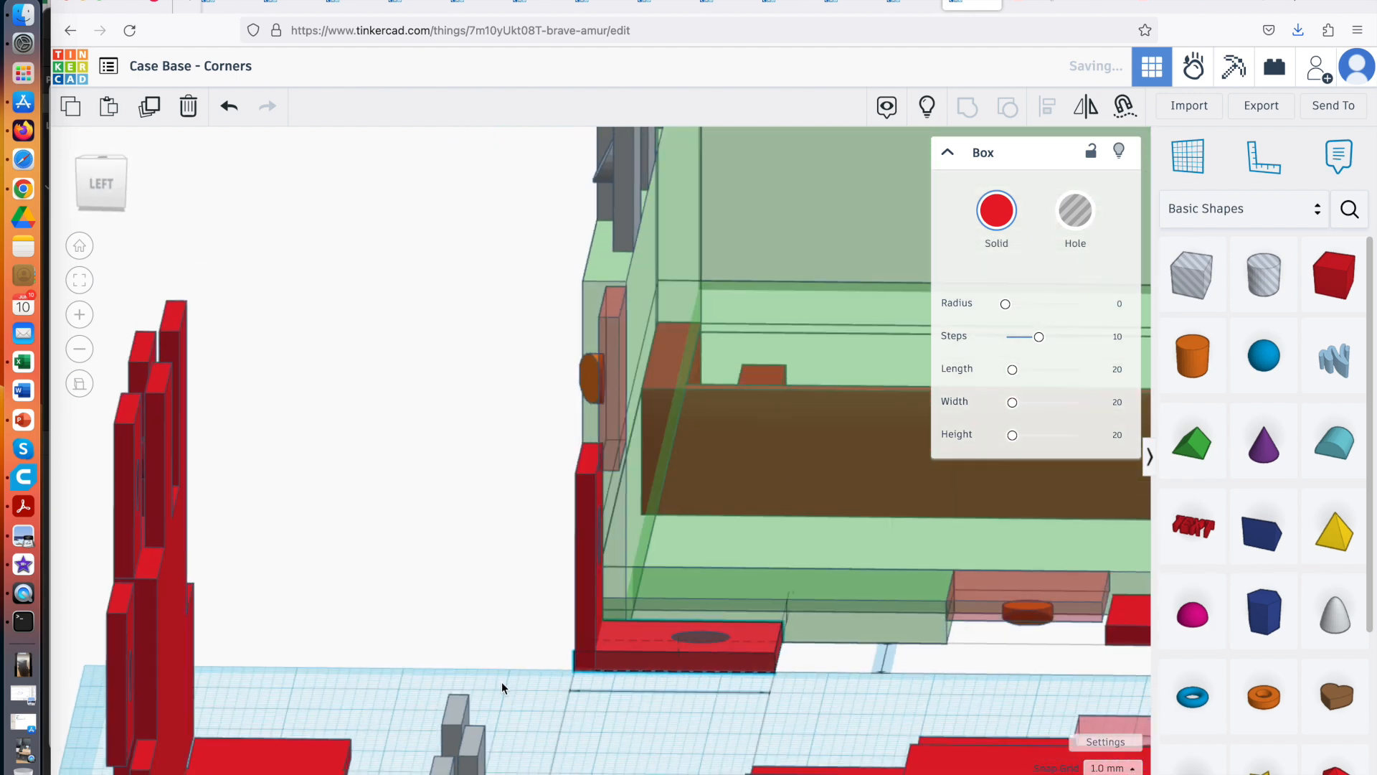
Group the flat red corner tab box with its cylindrical hole piece
{"action": "right_click_drag", "start_coordinate": [501, 681], "coordinate": [459, 691]}
{"action": "right_click_drag", "start_coordinate": [633, 714], "coordinate": [673, 704]}
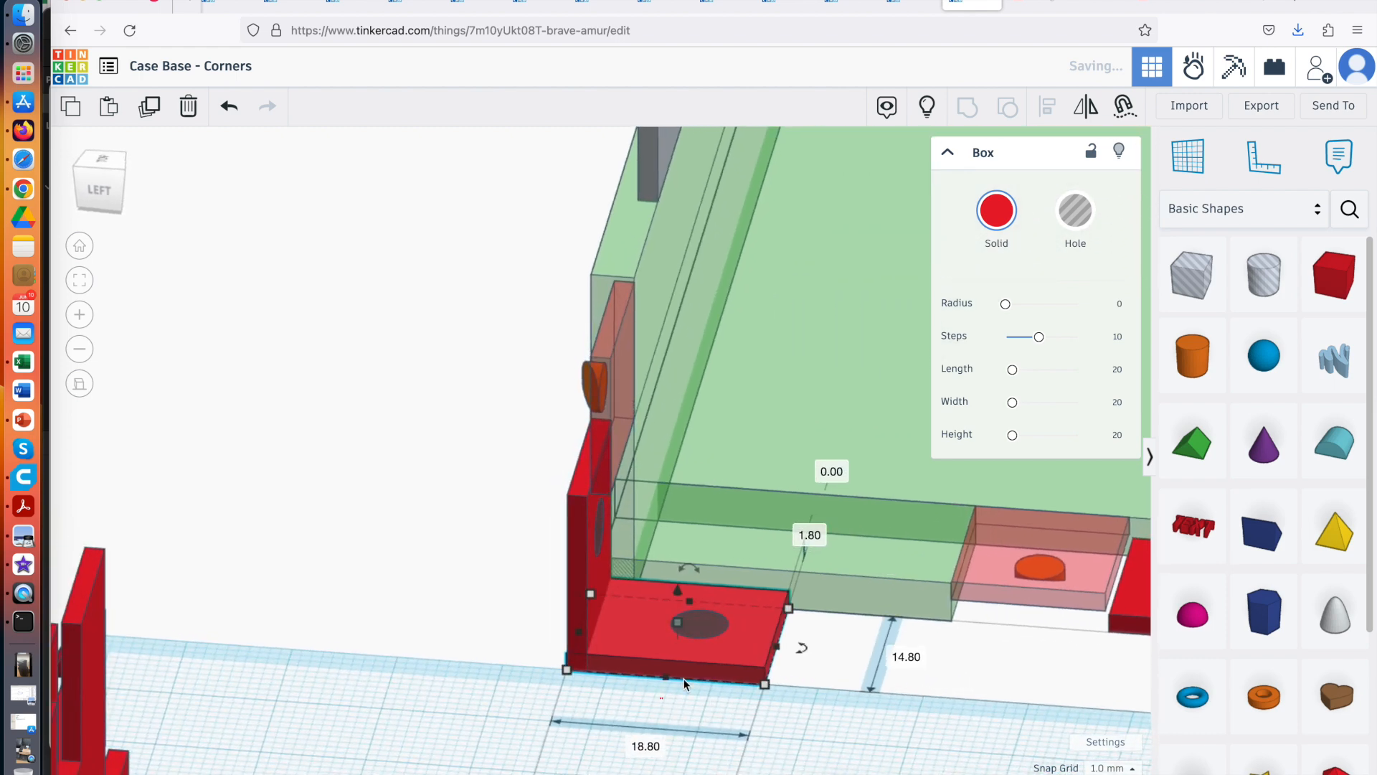
{"action": "left_click", "coordinate": [792, 625], "text": "shift"}
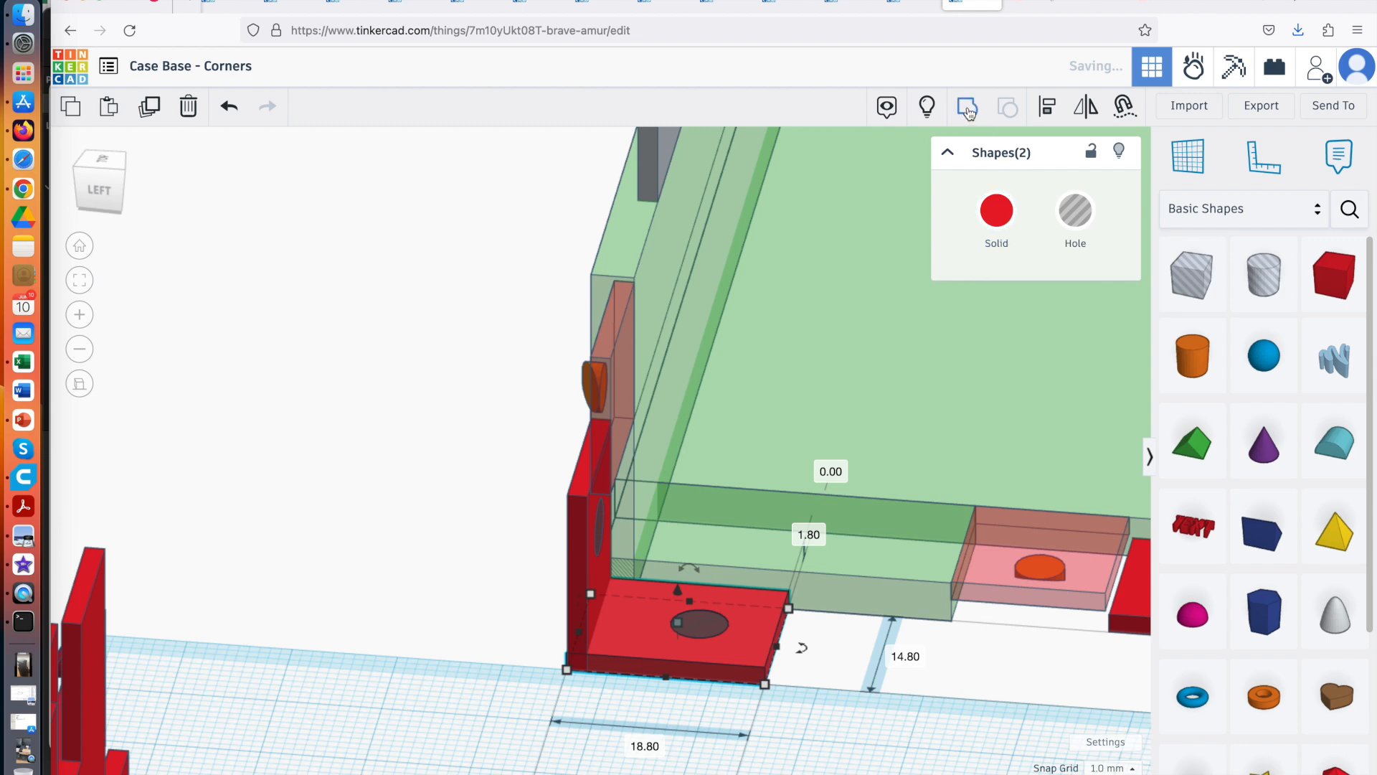
{"action": "key", "text": "super+g"}
Group the vertical tab's boxes and hole pieces at the wall end and color the group light gray
{"action": "right_click_drag", "start_coordinate": [519, 553], "coordinate": [511, 385]}
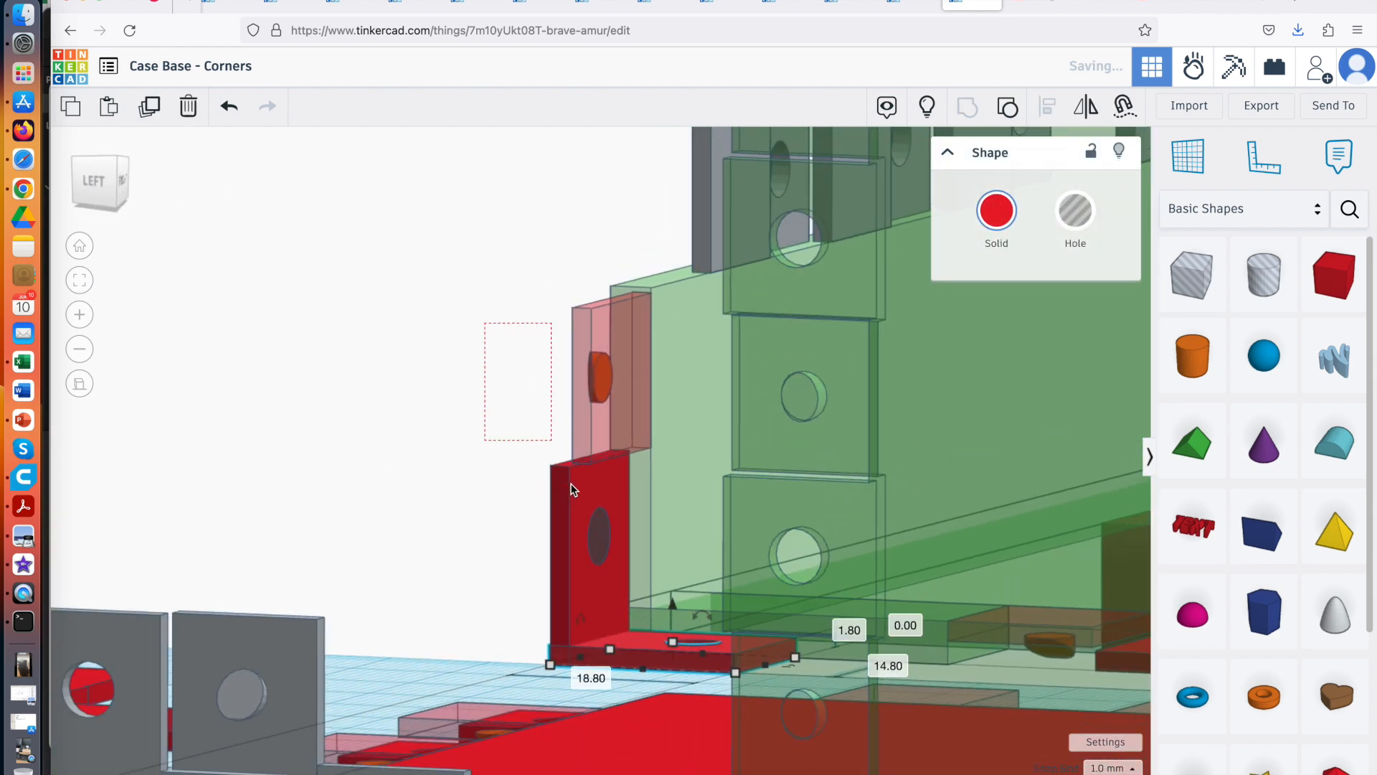
{"action": "left_click_drag", "start_coordinate": [608, 543], "coordinate": [599, 548]}
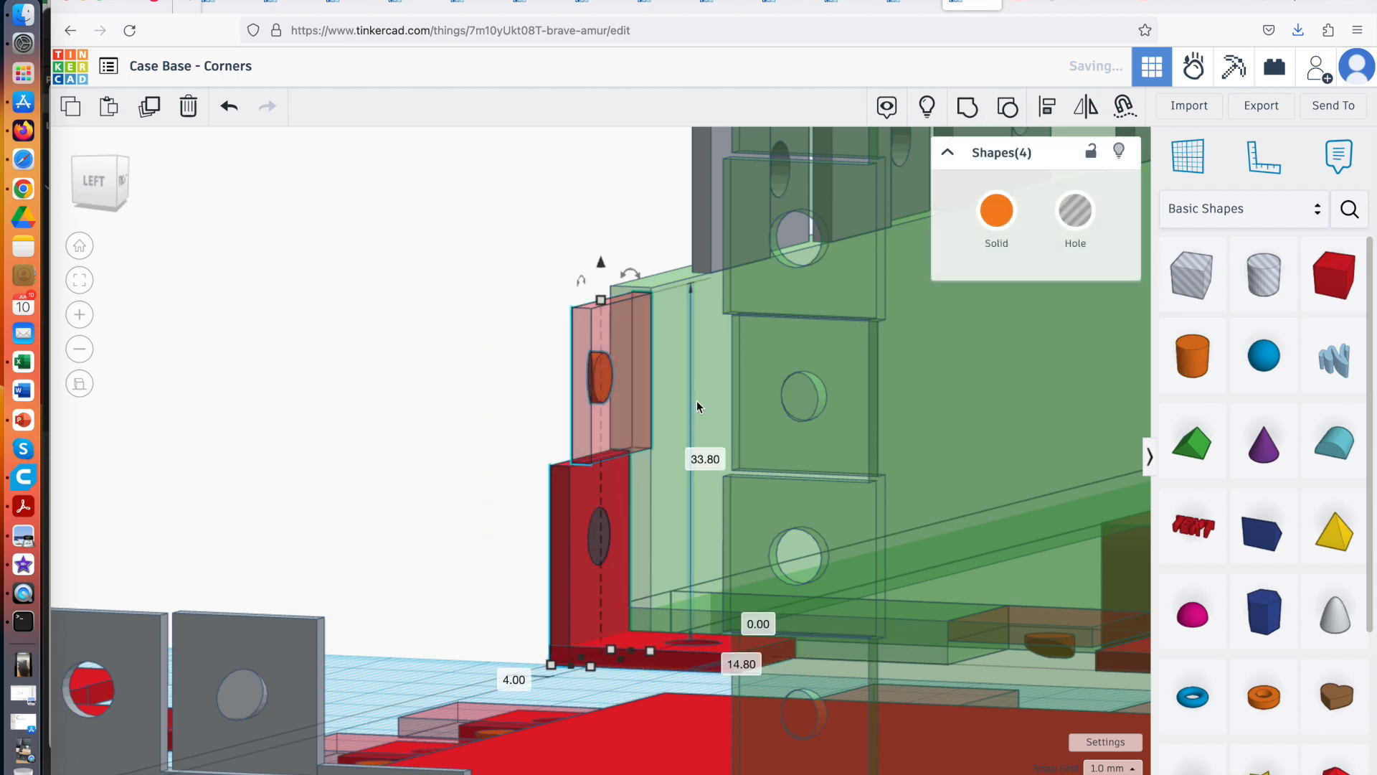
{"action": "key", "text": "super+g"}
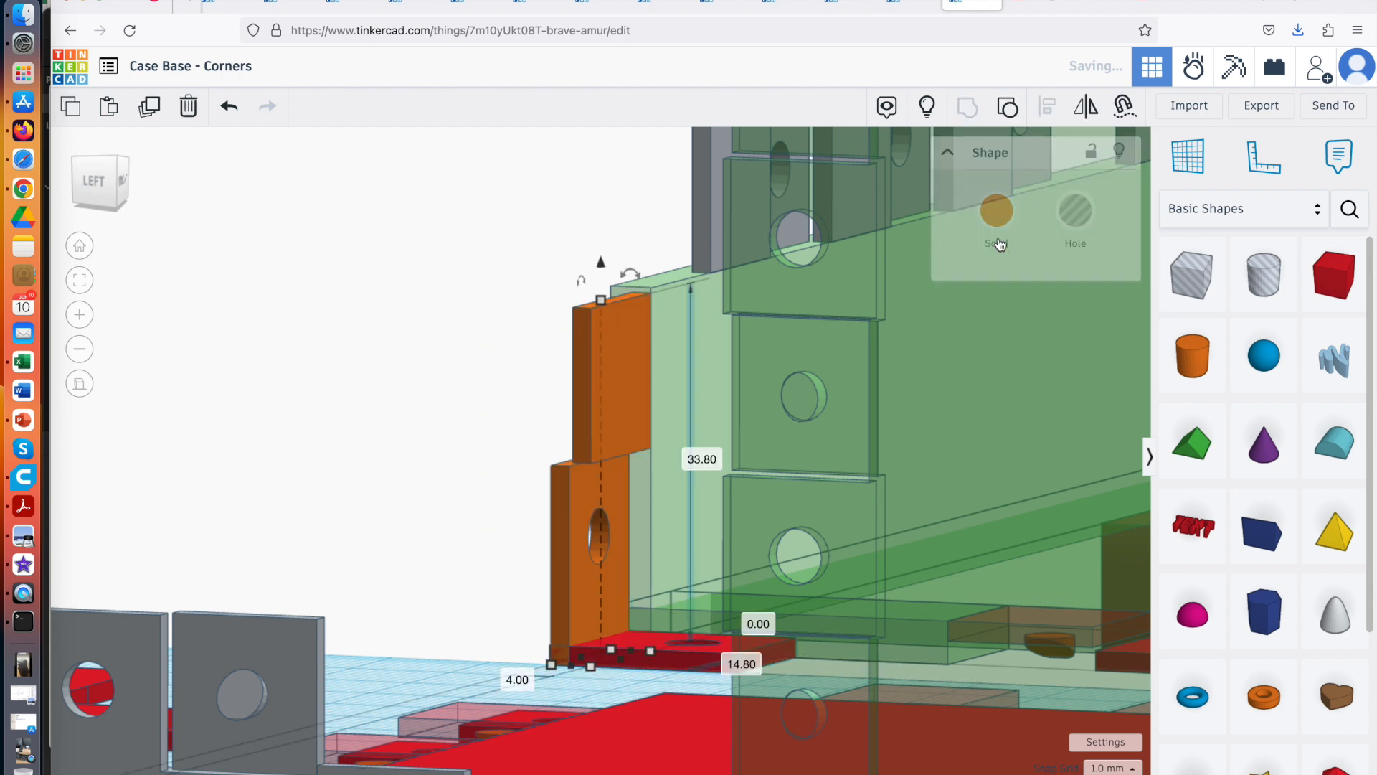
{"action": "left_click", "coordinate": [999, 245]}
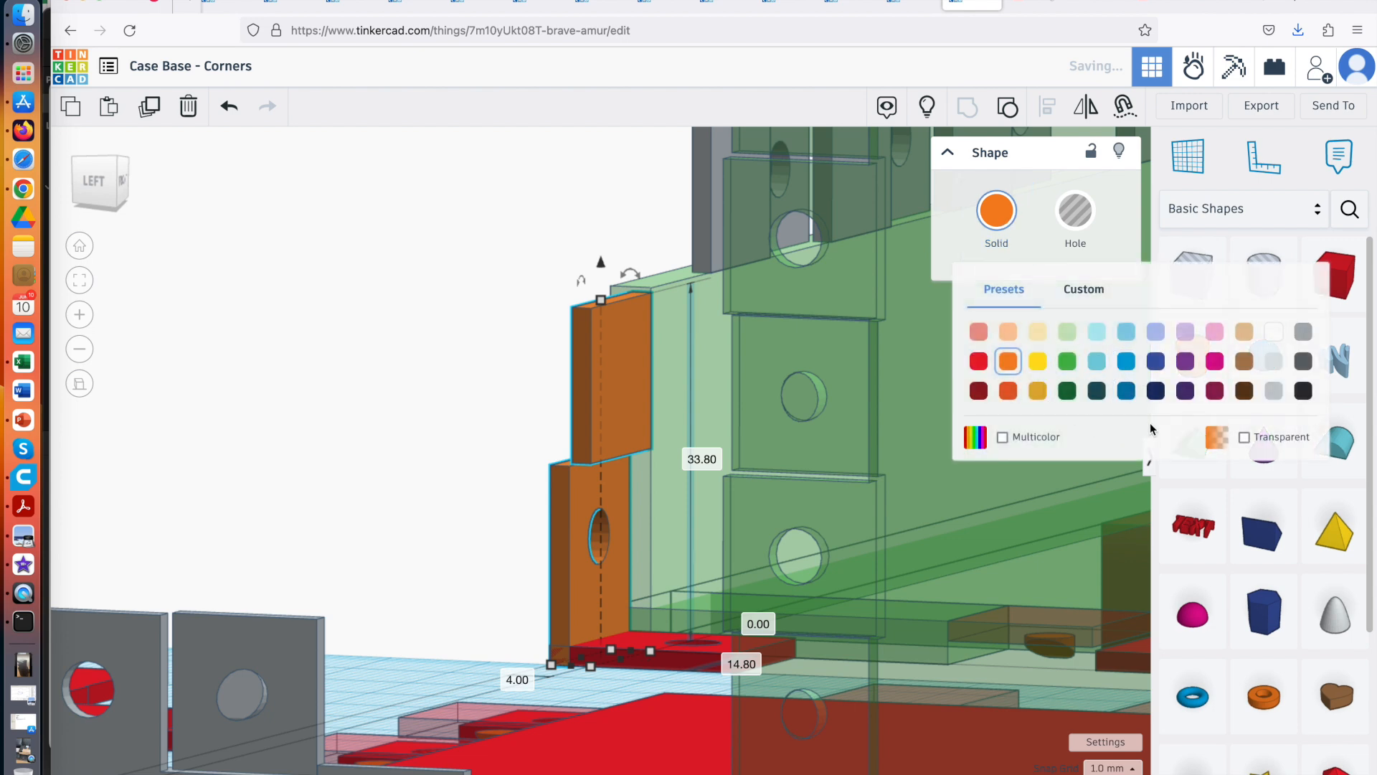
{"action": "left_click", "coordinate": [1273, 390]}
Color the flat red corner tab the same light gray as the vertical tab
{"action": "scroll", "coordinate": [523, 603], "scroll_direction": "up", "scroll_amount": 3}
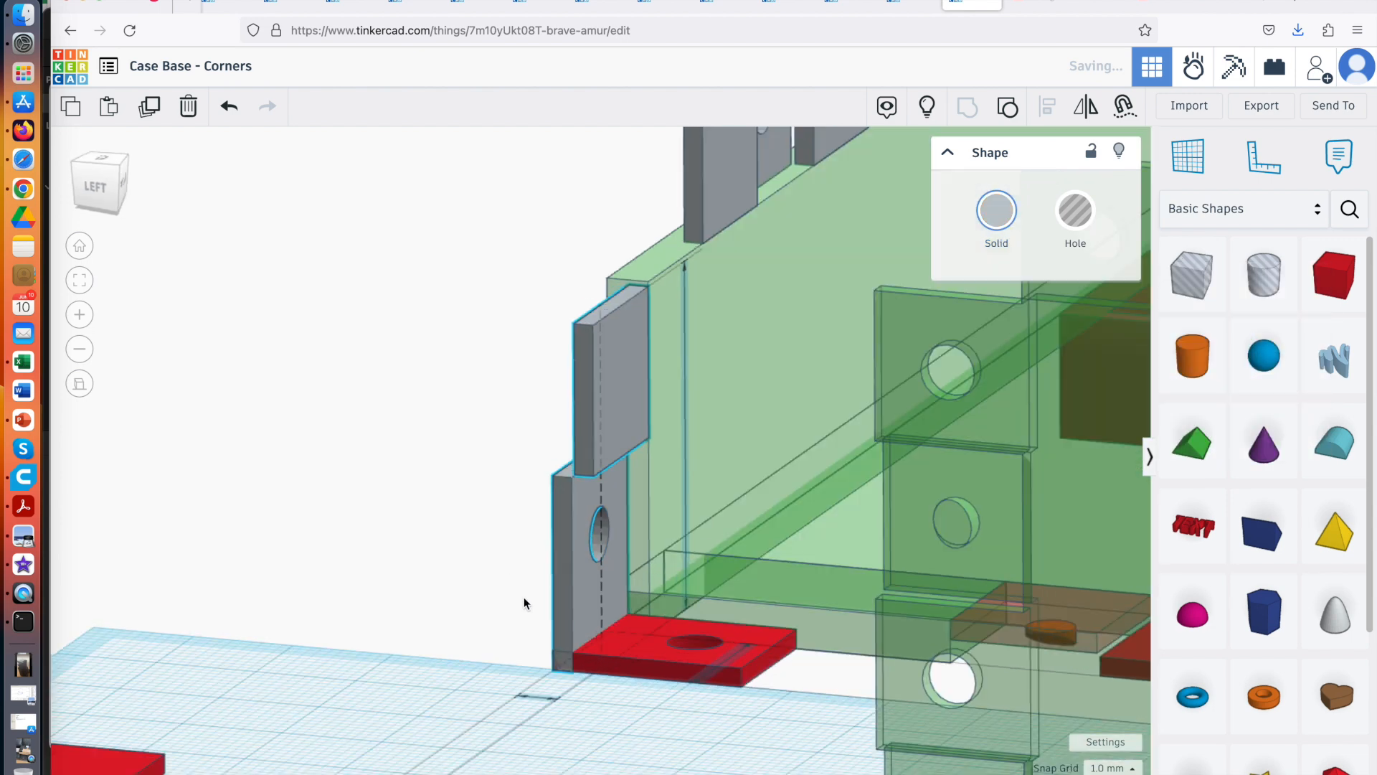
{"action": "right_click_drag", "start_coordinate": [524, 597], "coordinate": [682, 684]}
{"action": "left_click", "coordinate": [674, 660]}
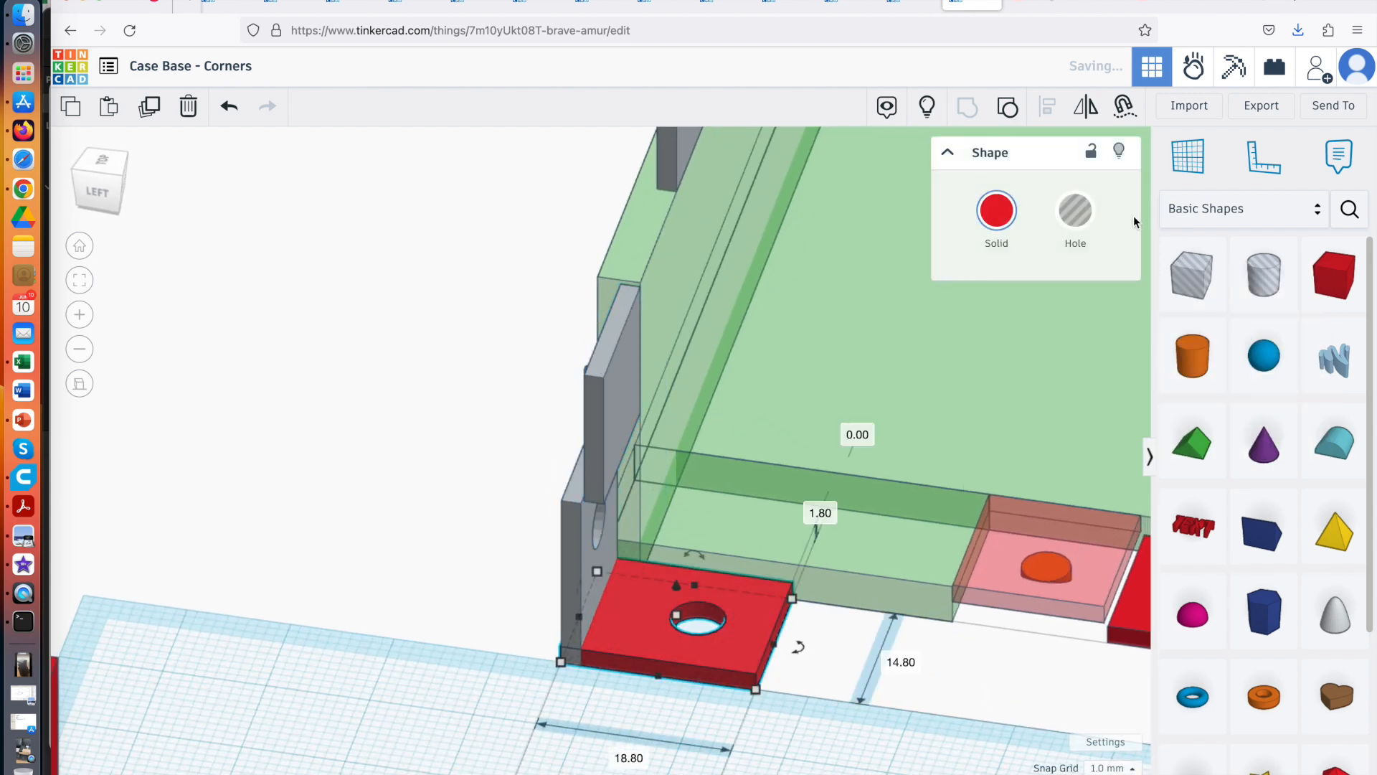
{"action": "left_click", "coordinate": [996, 210]}
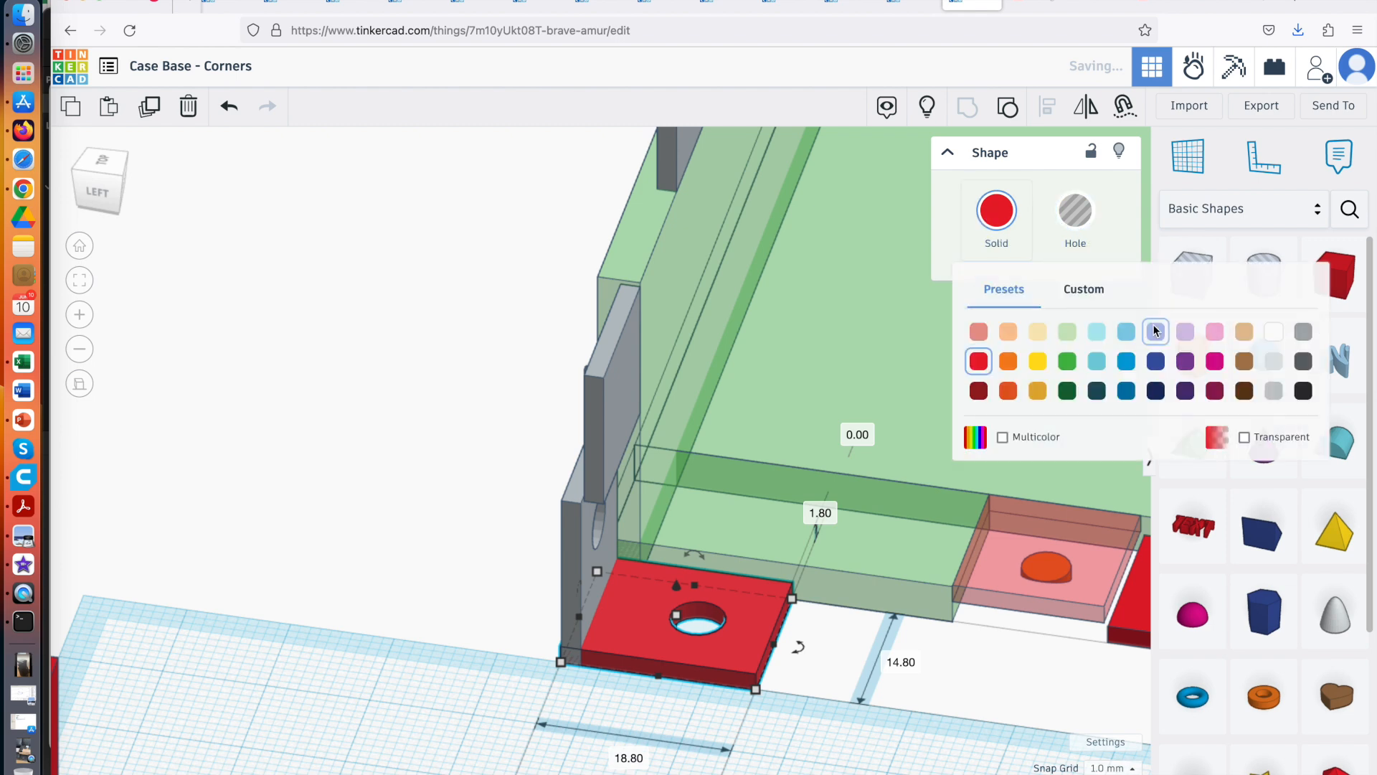
{"action": "left_click", "coordinate": [1283, 390]}
Group all the pieces of the green case base, including its walls and tabs, into one shape
{"action": "scroll", "coordinate": [816, 399], "scroll_direction": "down", "scroll_amount": 5}
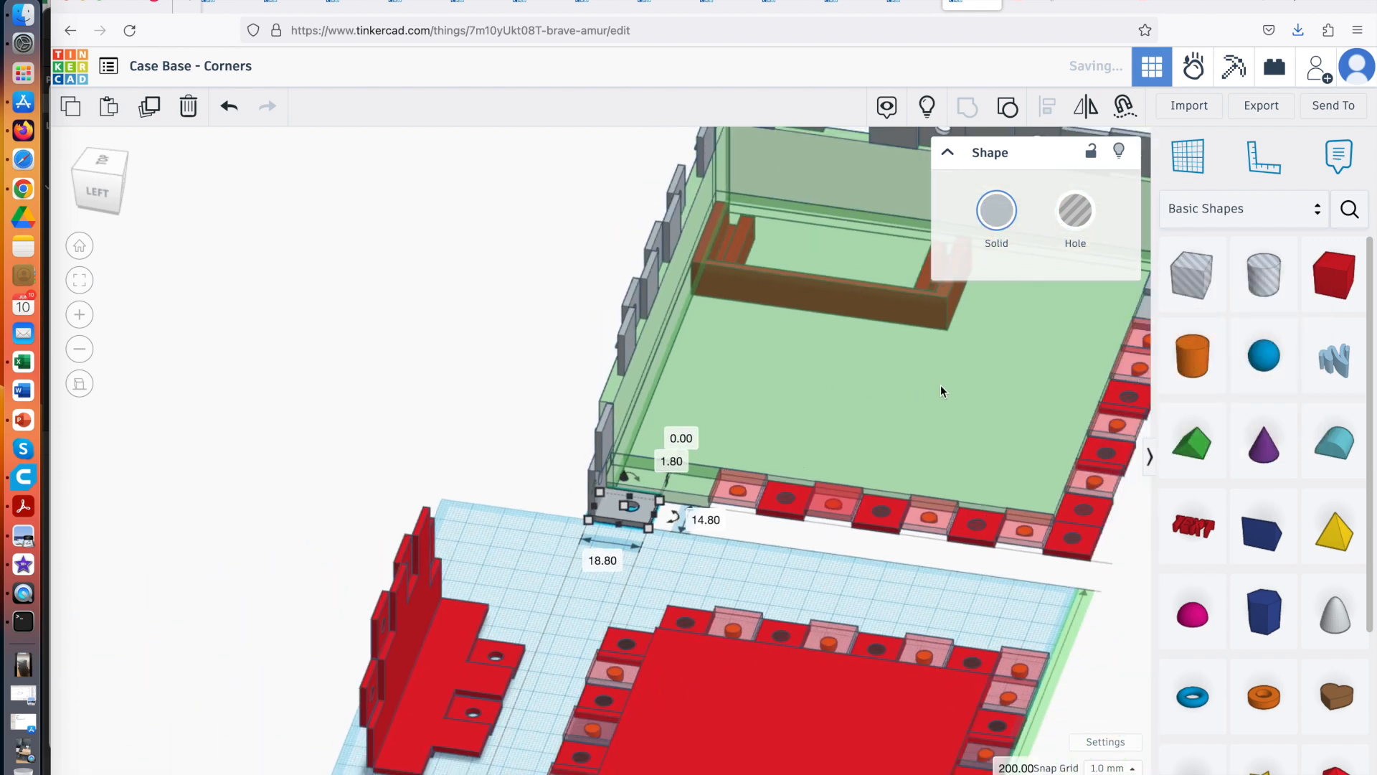
{"action": "scroll", "coordinate": [953, 391], "scroll_direction": "down", "scroll_amount": 3}
{"action": "right_click_drag", "start_coordinate": [984, 384], "coordinate": [690, 426]}
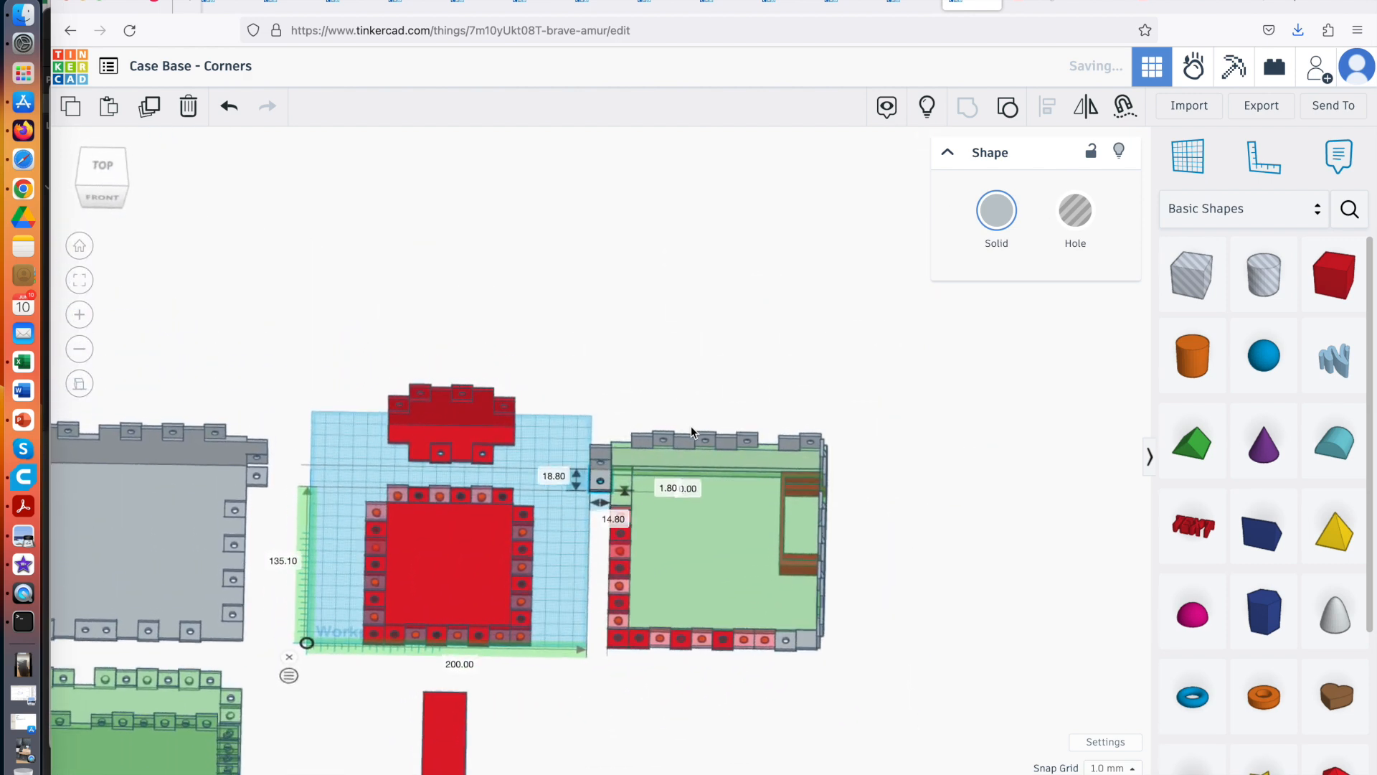
{"action": "left_click_drag", "start_coordinate": [575, 388], "coordinate": [887, 678]}
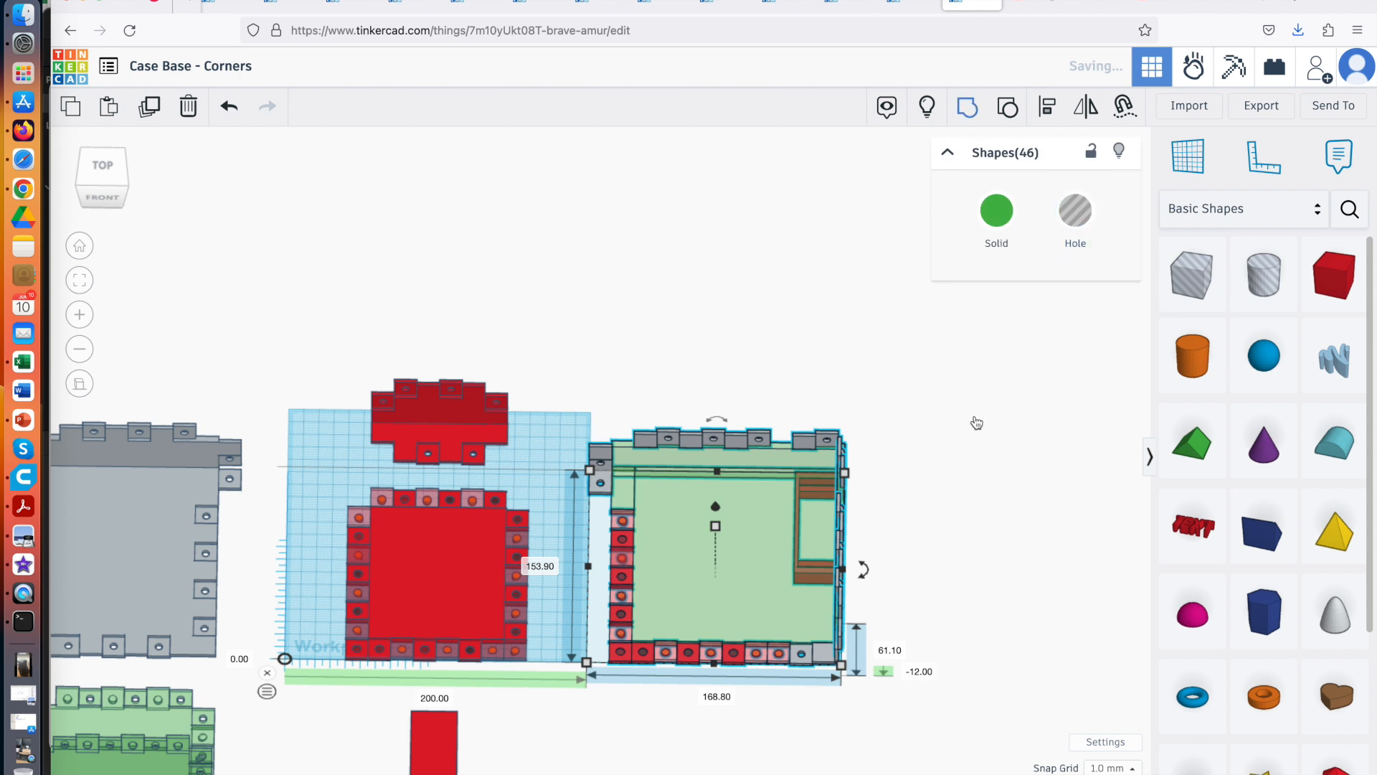
{"action": "key", "text": "super+g"}
Inspect the corner tabs of the grouped case base, and ungroup it back into its separate pieces
{"action": "right_click_drag", "start_coordinate": [971, 455], "coordinate": [634, 454]}
{"action": "scroll", "coordinate": [644, 447], "scroll_direction": "up", "scroll_amount": 10}
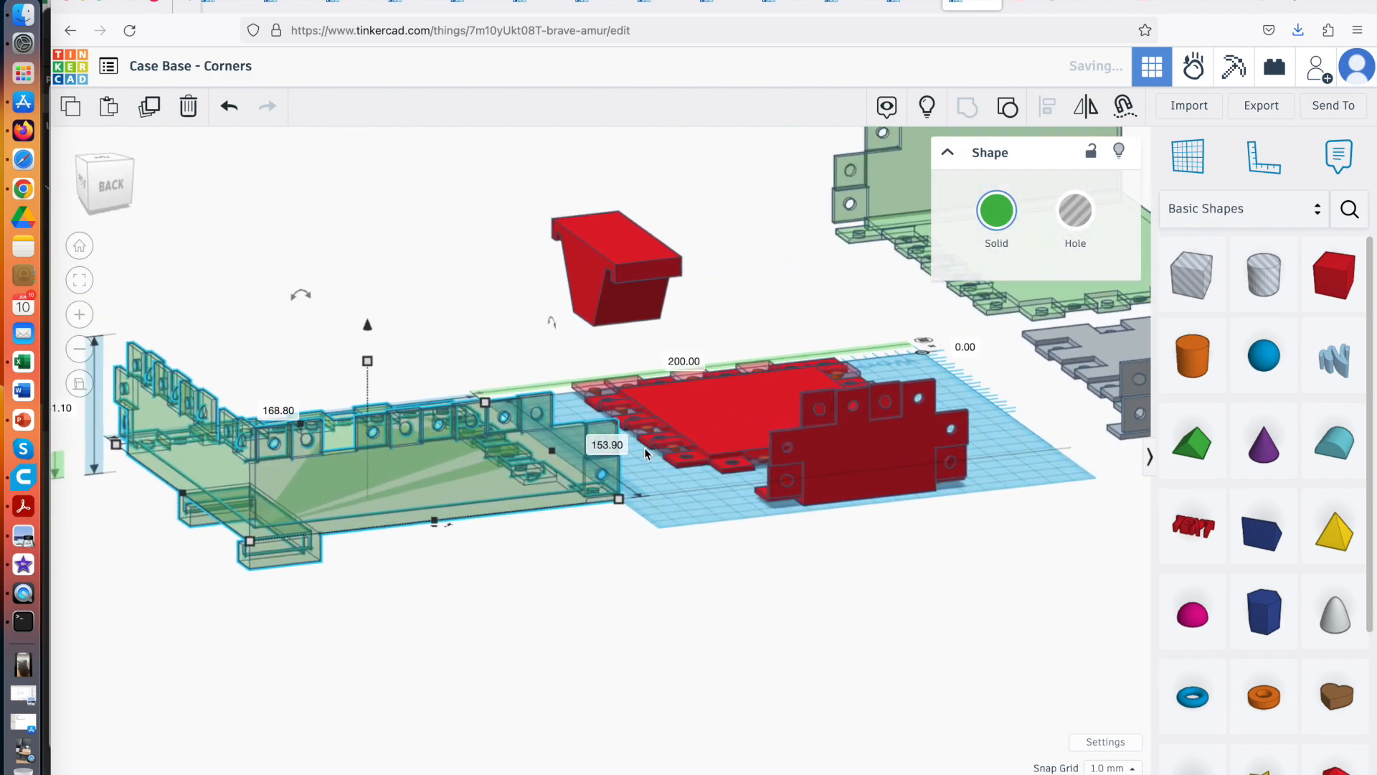
{"action": "right_click_drag", "start_coordinate": [666, 495], "coordinate": [595, 553]}
{"action": "scroll", "coordinate": [596, 553], "scroll_direction": "up", "scroll_amount": 5}
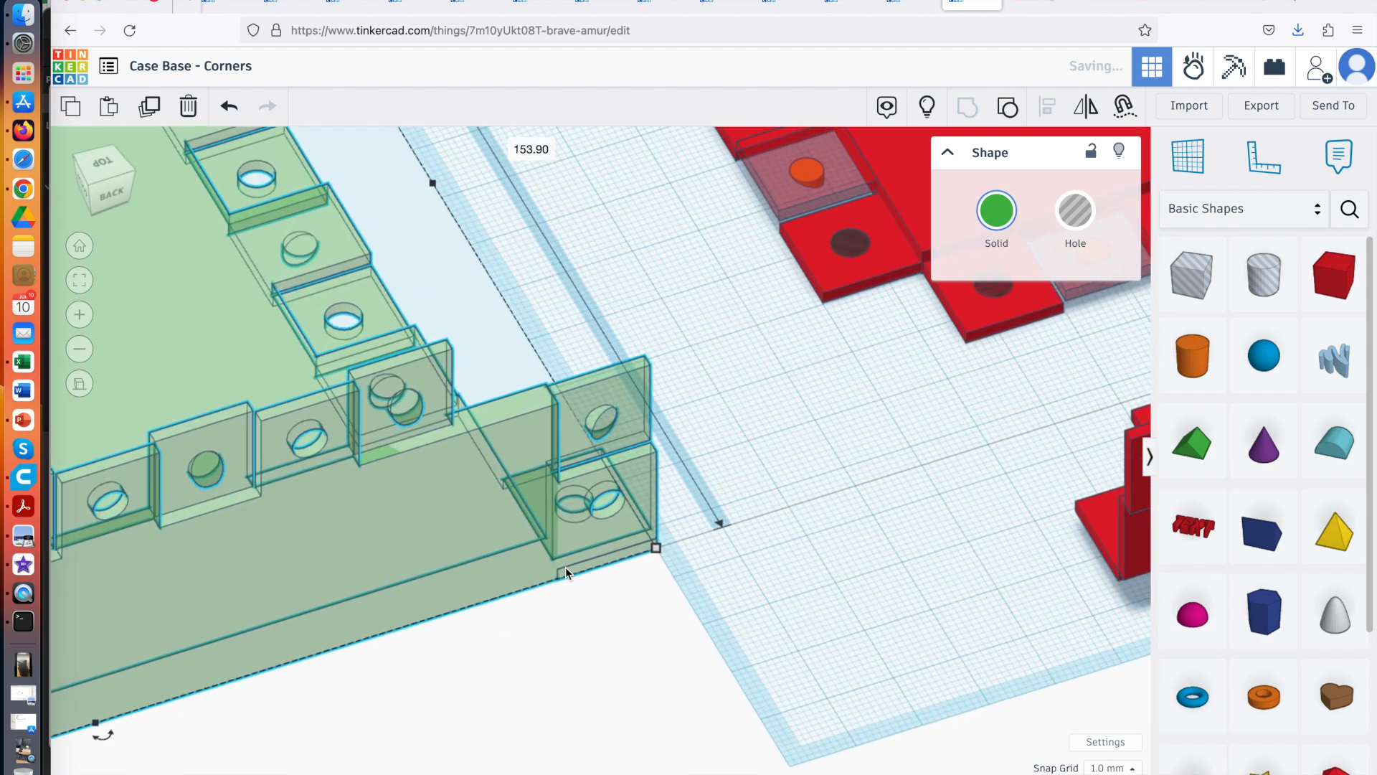
{"action": "right_click_drag", "start_coordinate": [719, 571], "coordinate": [651, 587]}
{"action": "scroll", "coordinate": [651, 581], "scroll_direction": "down", "scroll_amount": 10}
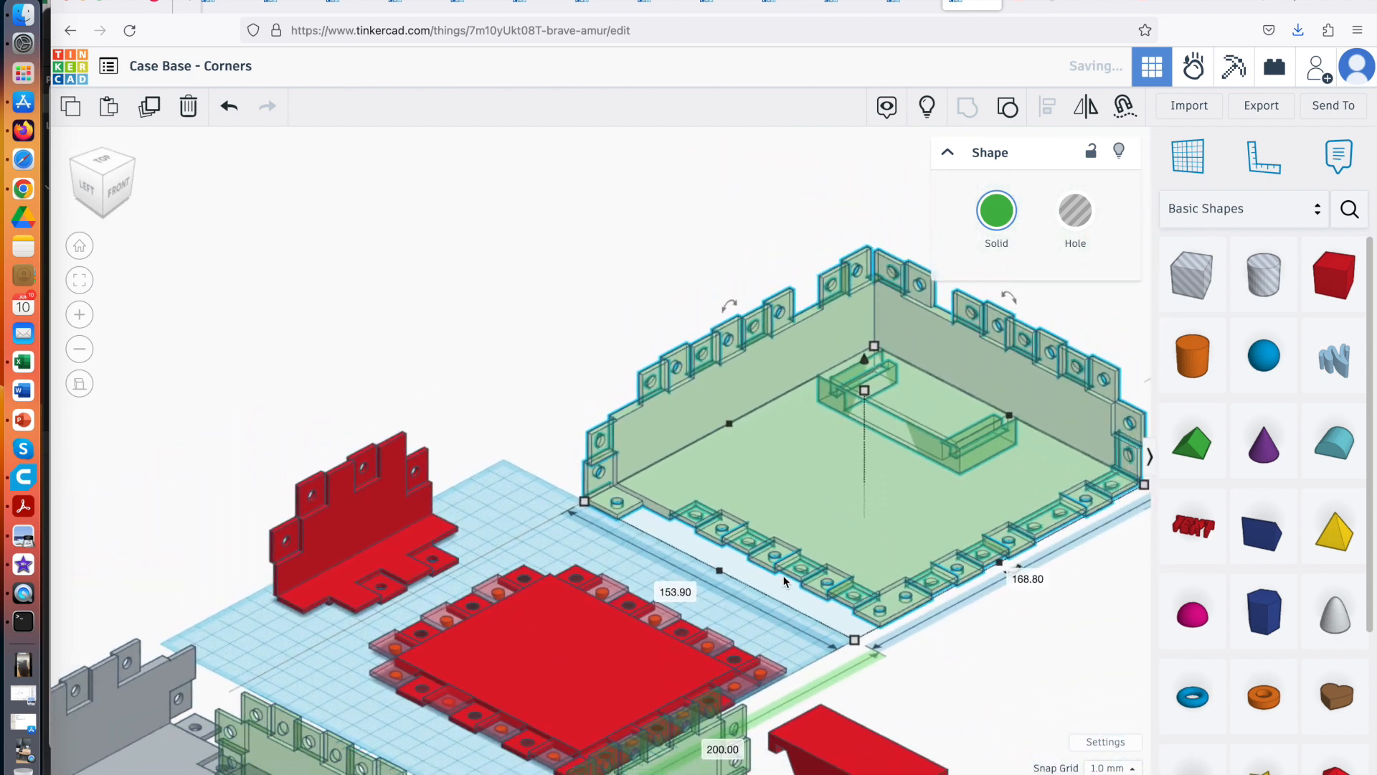
{"action": "scroll", "coordinate": [781, 600], "scroll_direction": "up", "scroll_amount": 5}
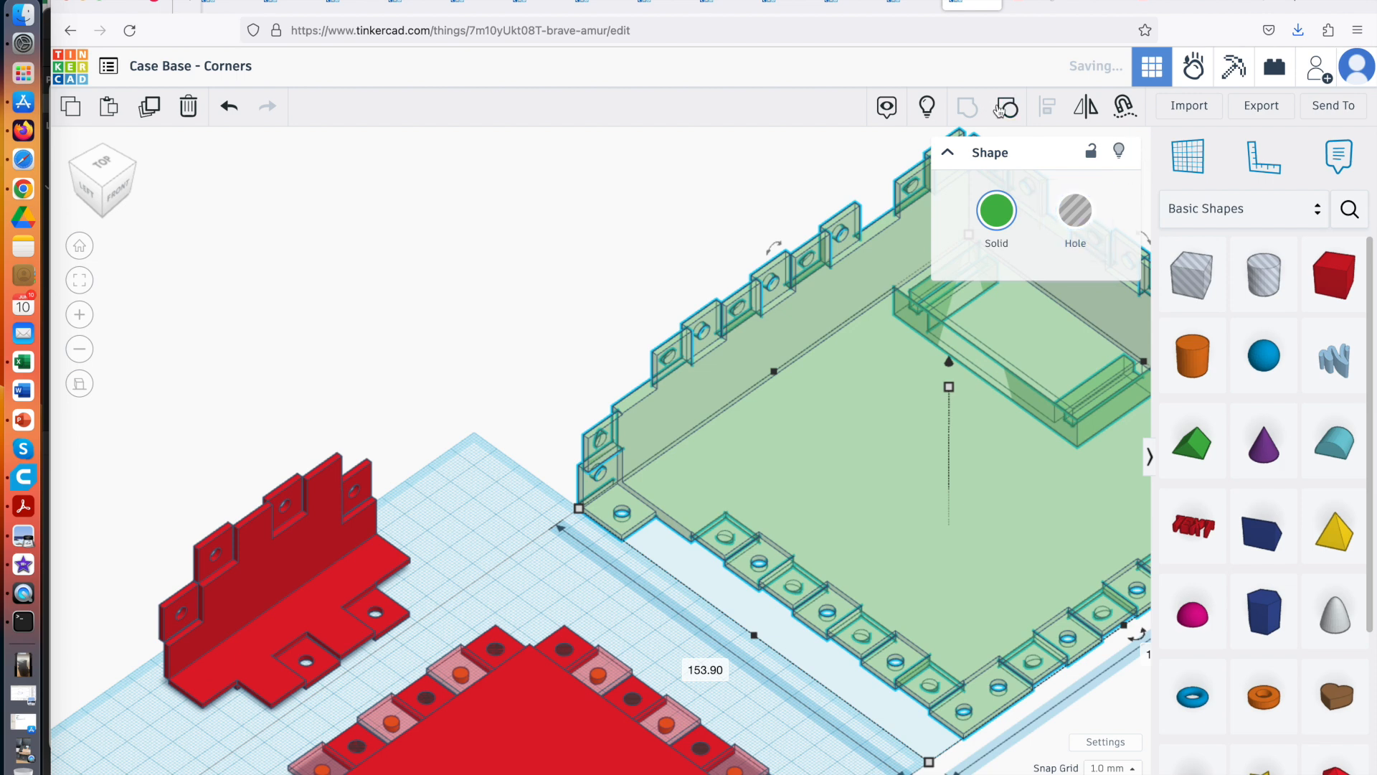
{"action": "left_click", "coordinate": [647, 528]}
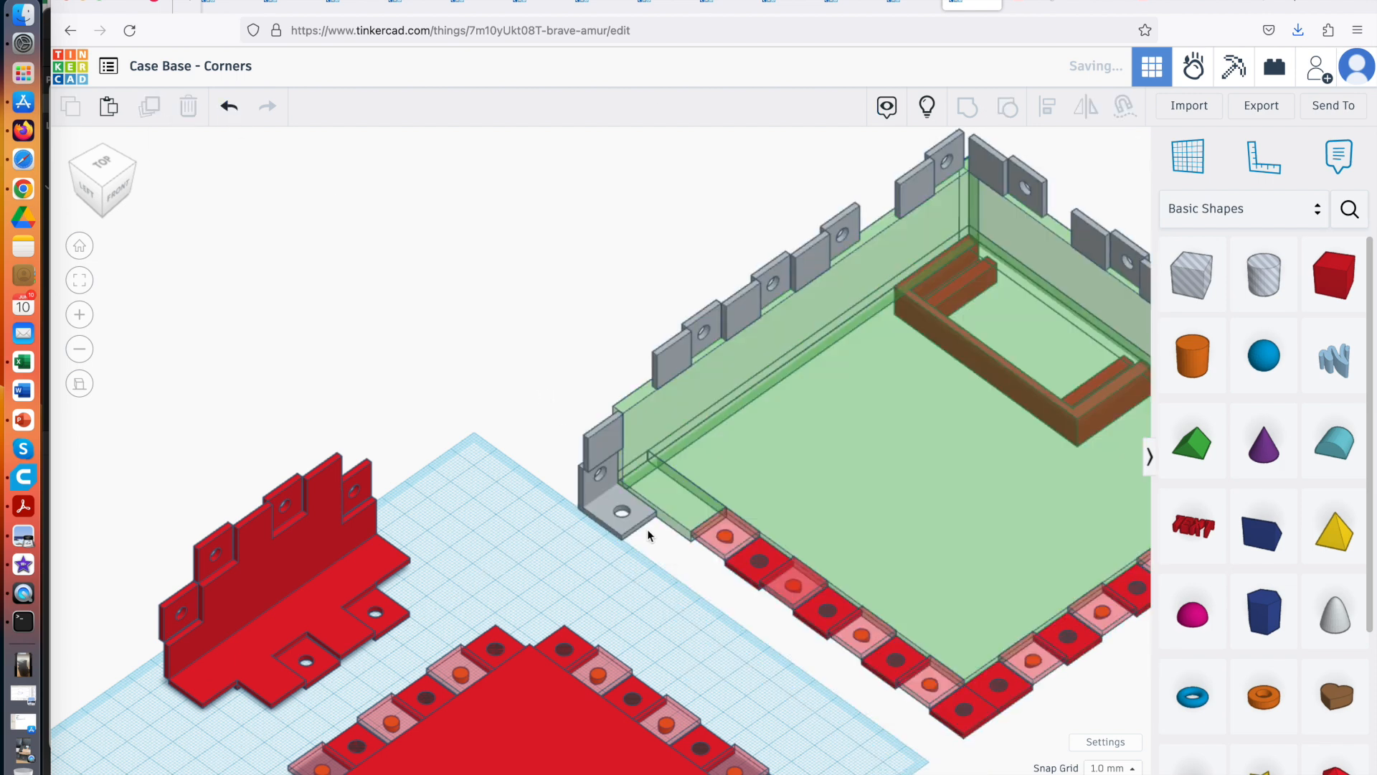
Check the dimensions and ruler offsets of the green floor box and the flat gray corner tab
{"action": "left_click", "coordinate": [794, 506]}
{"action": "scroll", "coordinate": [794, 506], "scroll_direction": "down", "scroll_amount": 5}
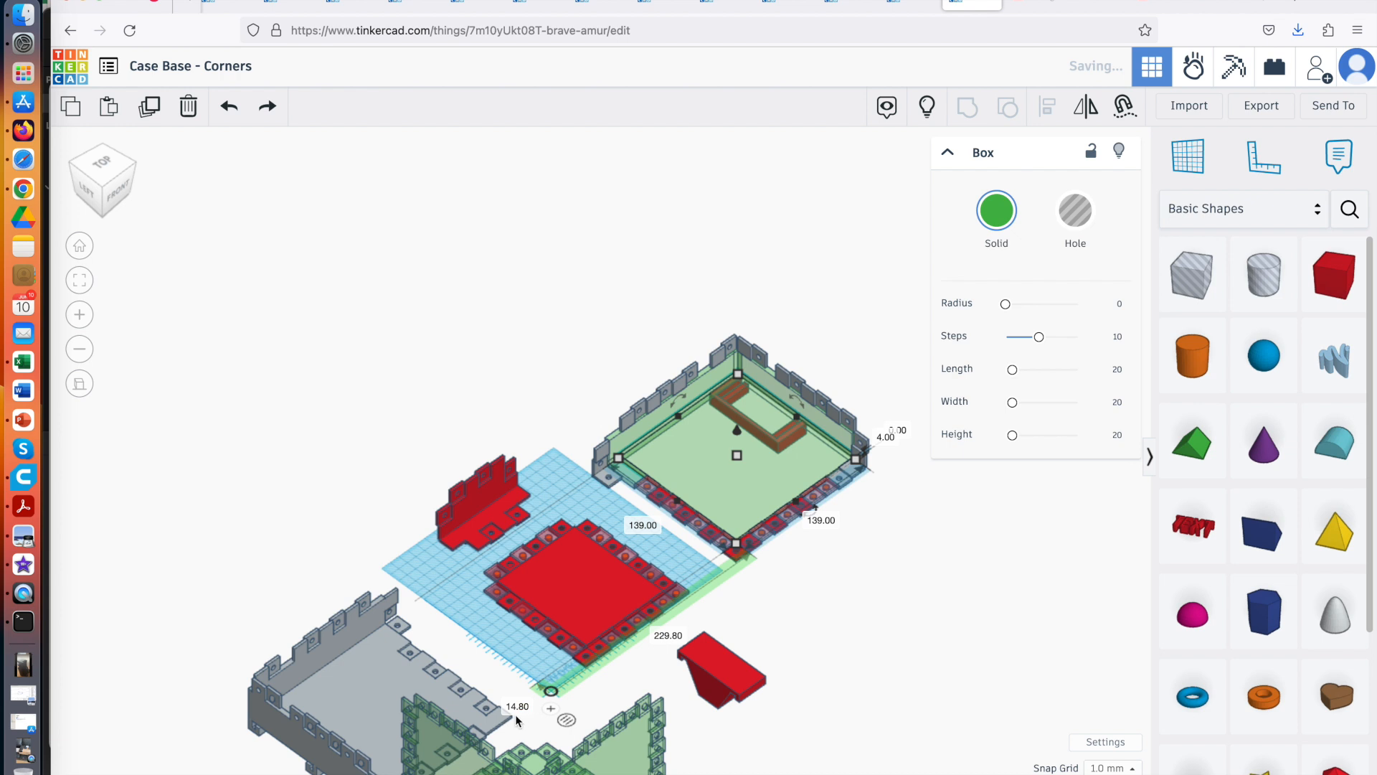
{"action": "left_click", "coordinate": [602, 479]}
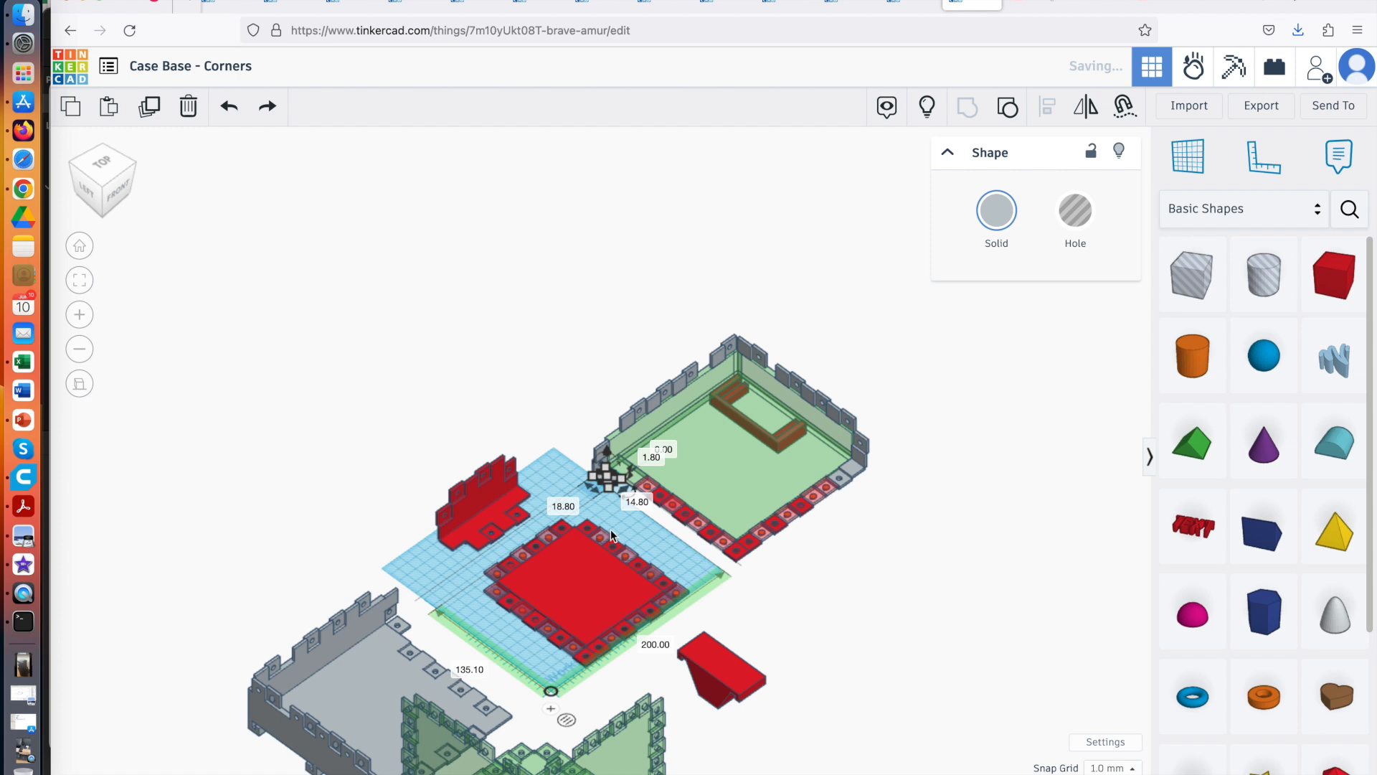
Set the grouped flat corner tab's length to 18.70 mm and compare it with the green floor box
{"action": "left_click", "coordinate": [568, 506]}
{"action": "key", "text": "Right"}
{"action": "key", "text": "Return"}
{"action": "left_click", "coordinate": [702, 497]}
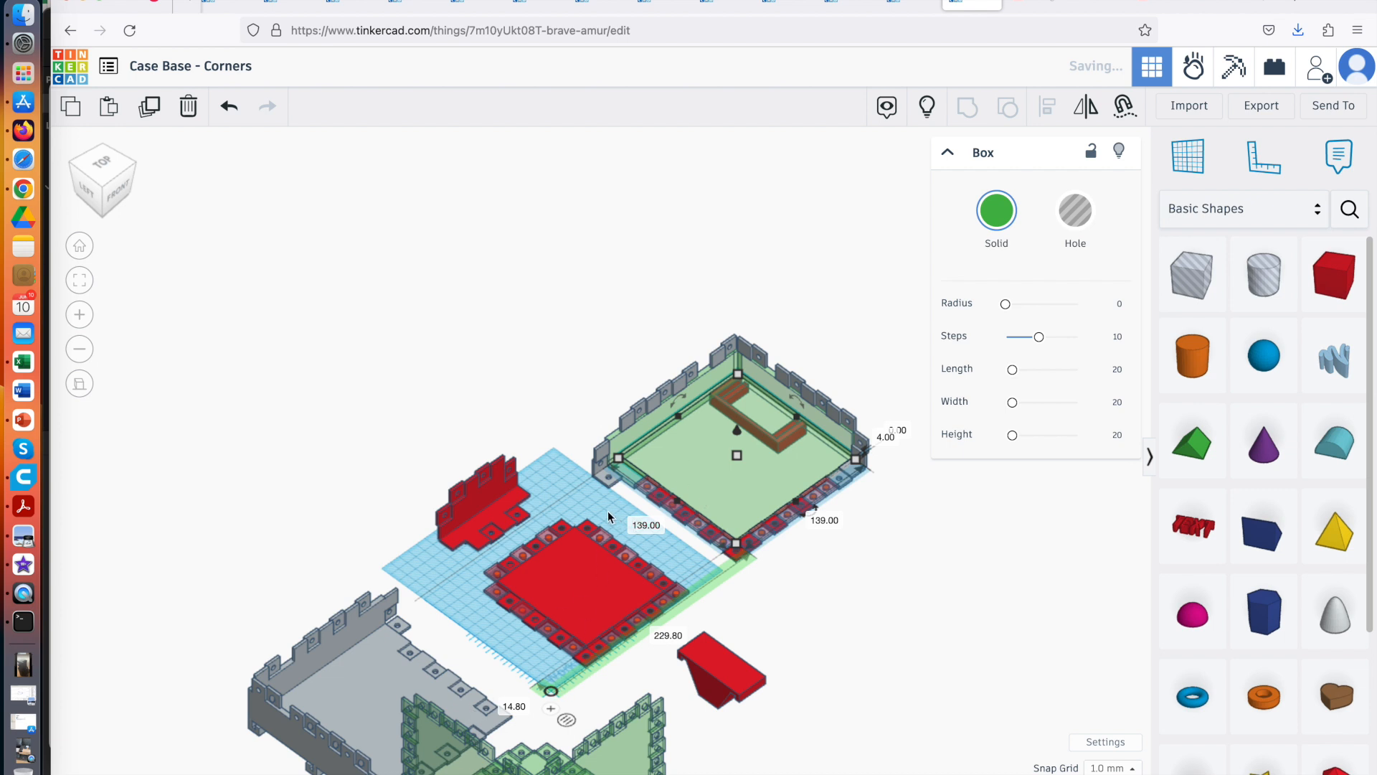
{"action": "left_click", "coordinate": [604, 479]}
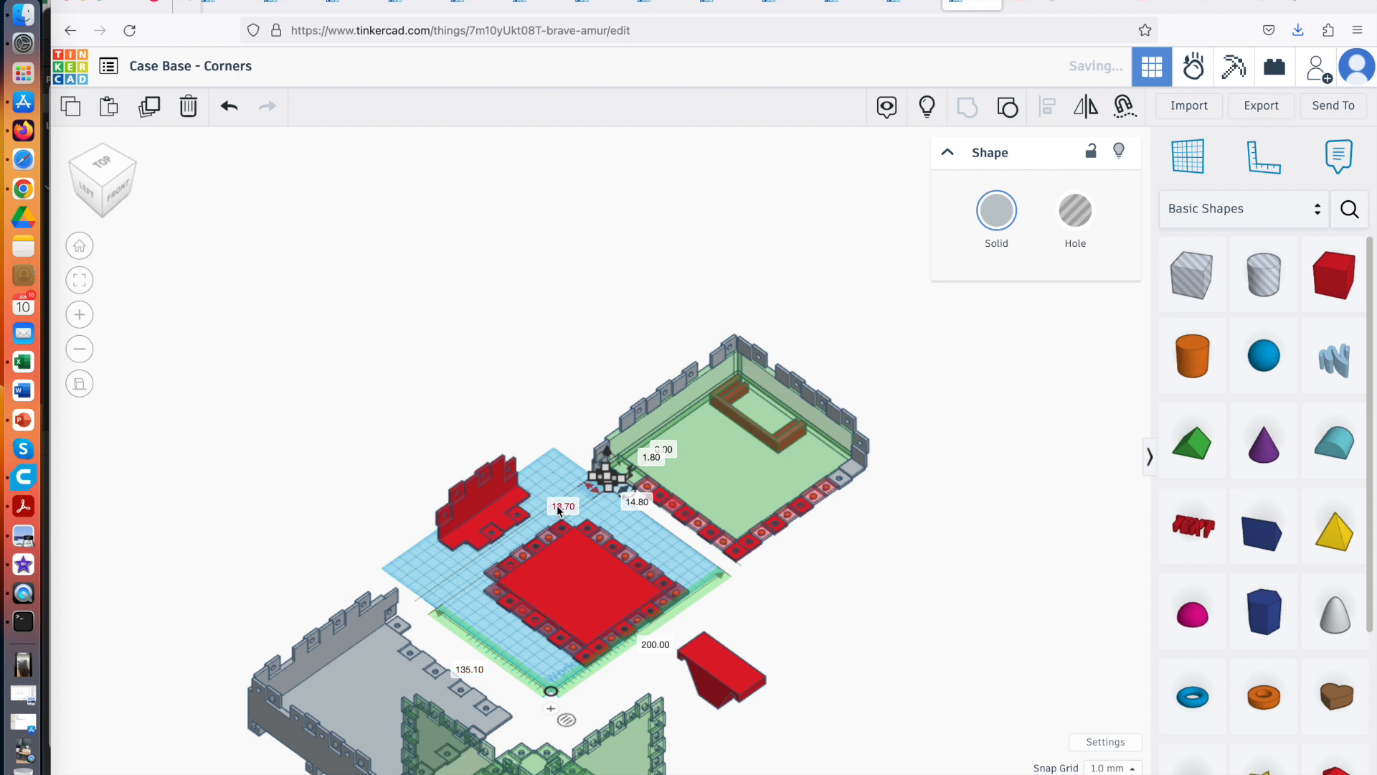
{"action": "left_click", "coordinate": [893, 622]}
Ungroup the flat corner tab and check the size of its cylindrical hole piece
{"action": "right_click_drag", "start_coordinate": [889, 621], "coordinate": [874, 657]}
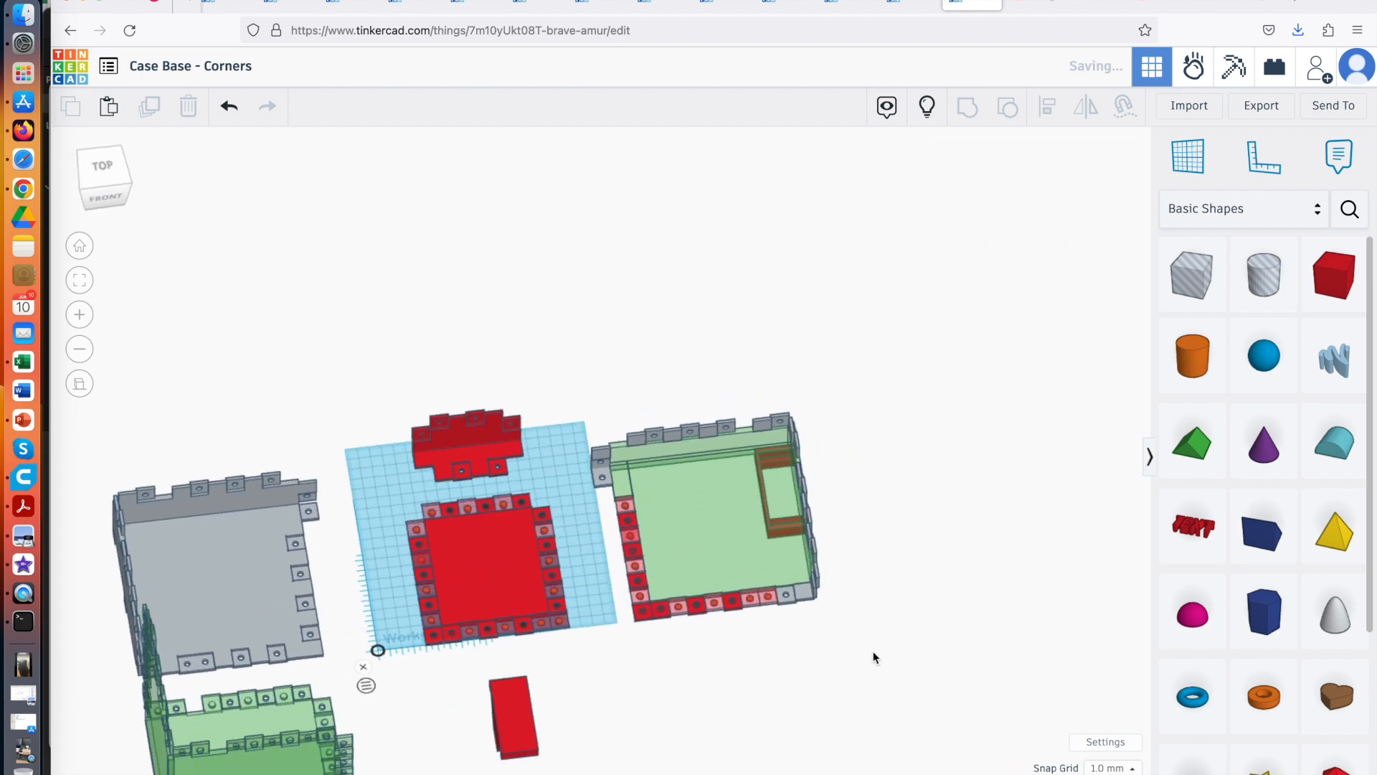
{"action": "scroll", "coordinate": [578, 547], "scroll_direction": "up", "scroll_amount": 10}
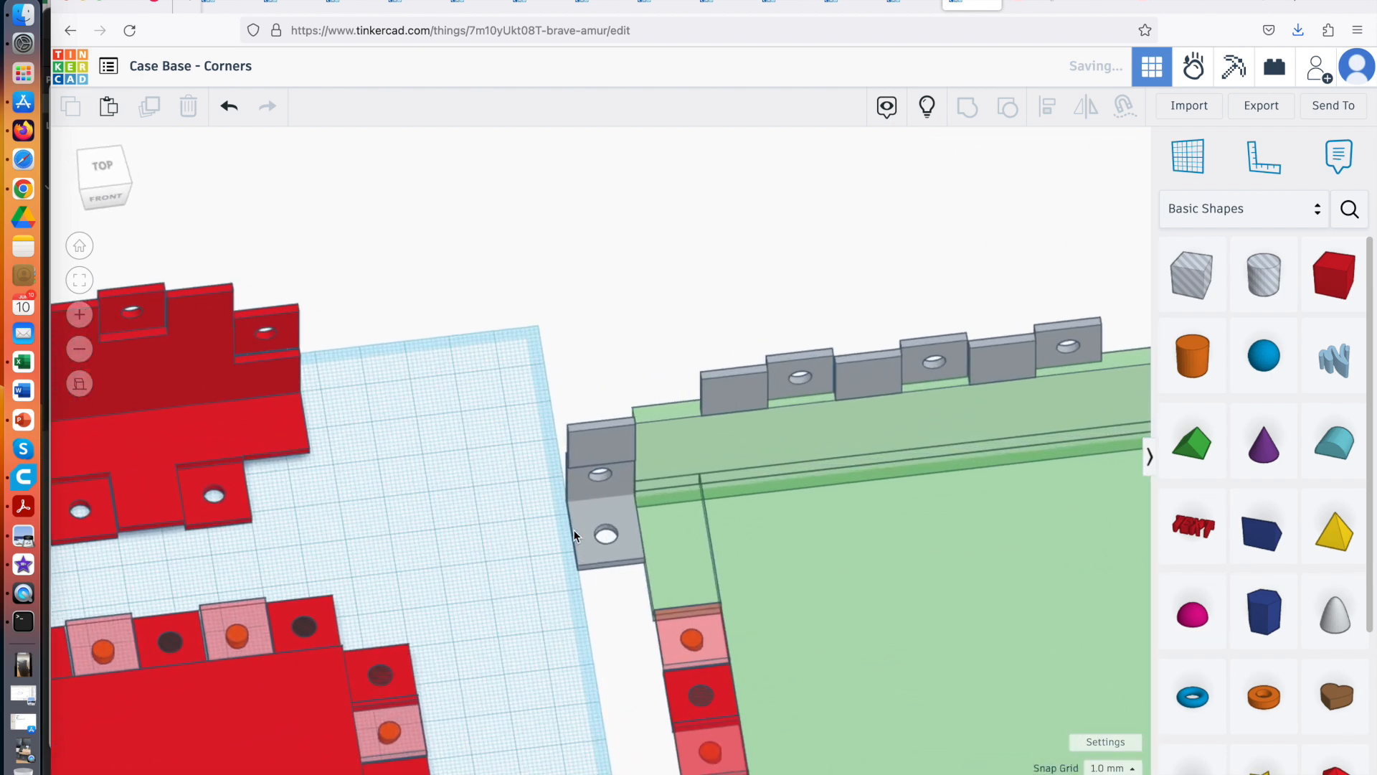
{"action": "scroll", "coordinate": [581, 541], "scroll_direction": "up", "scroll_amount": 2}
{"action": "left_click", "coordinate": [570, 557]}
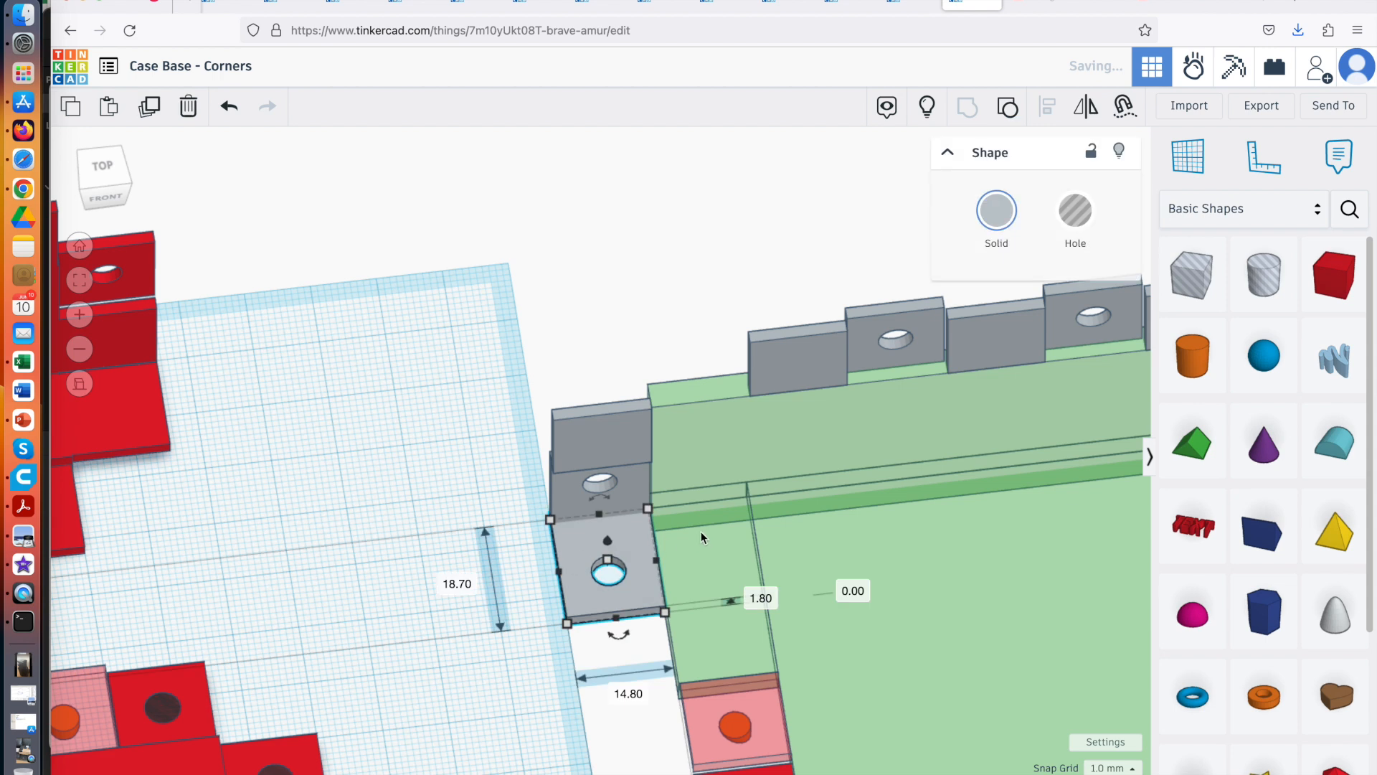
{"action": "left_click", "coordinate": [1009, 109]}
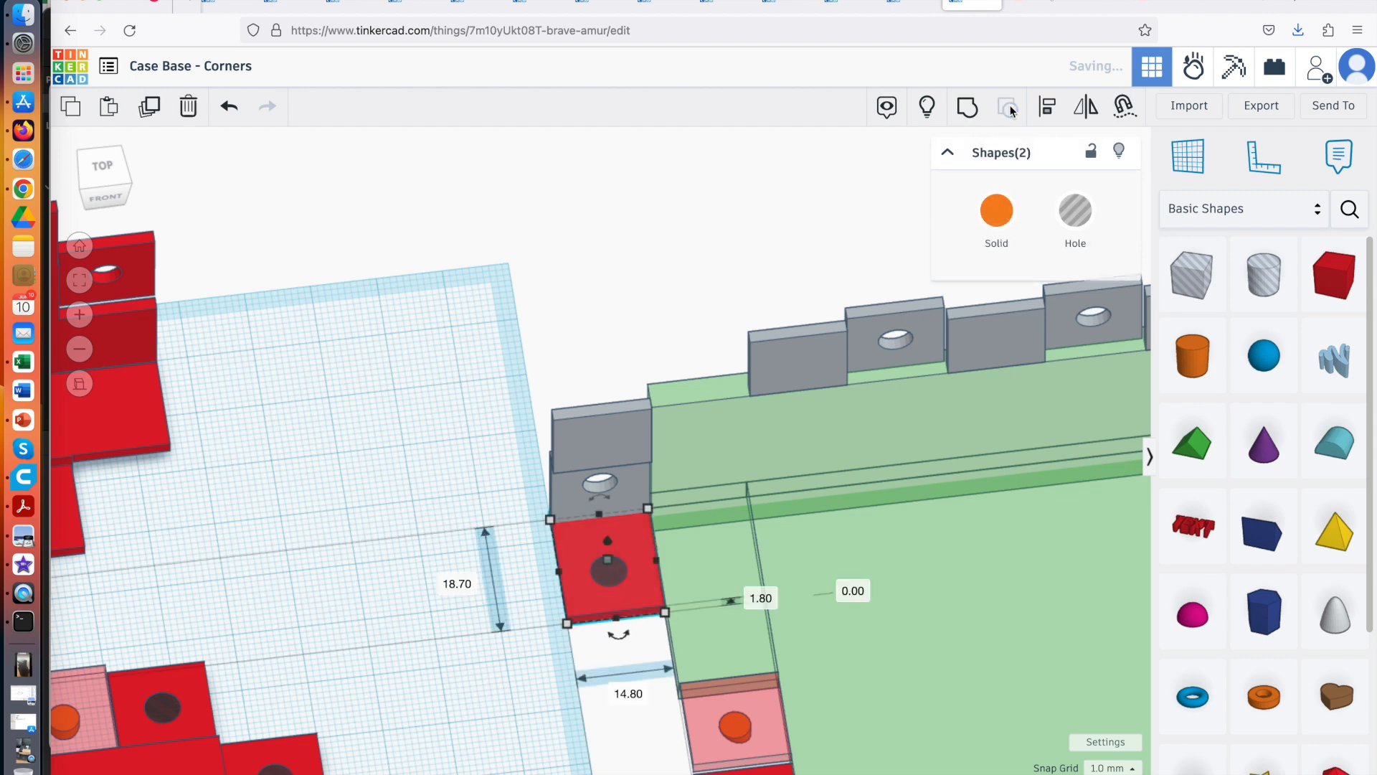
{"action": "left_click", "coordinate": [543, 564]}
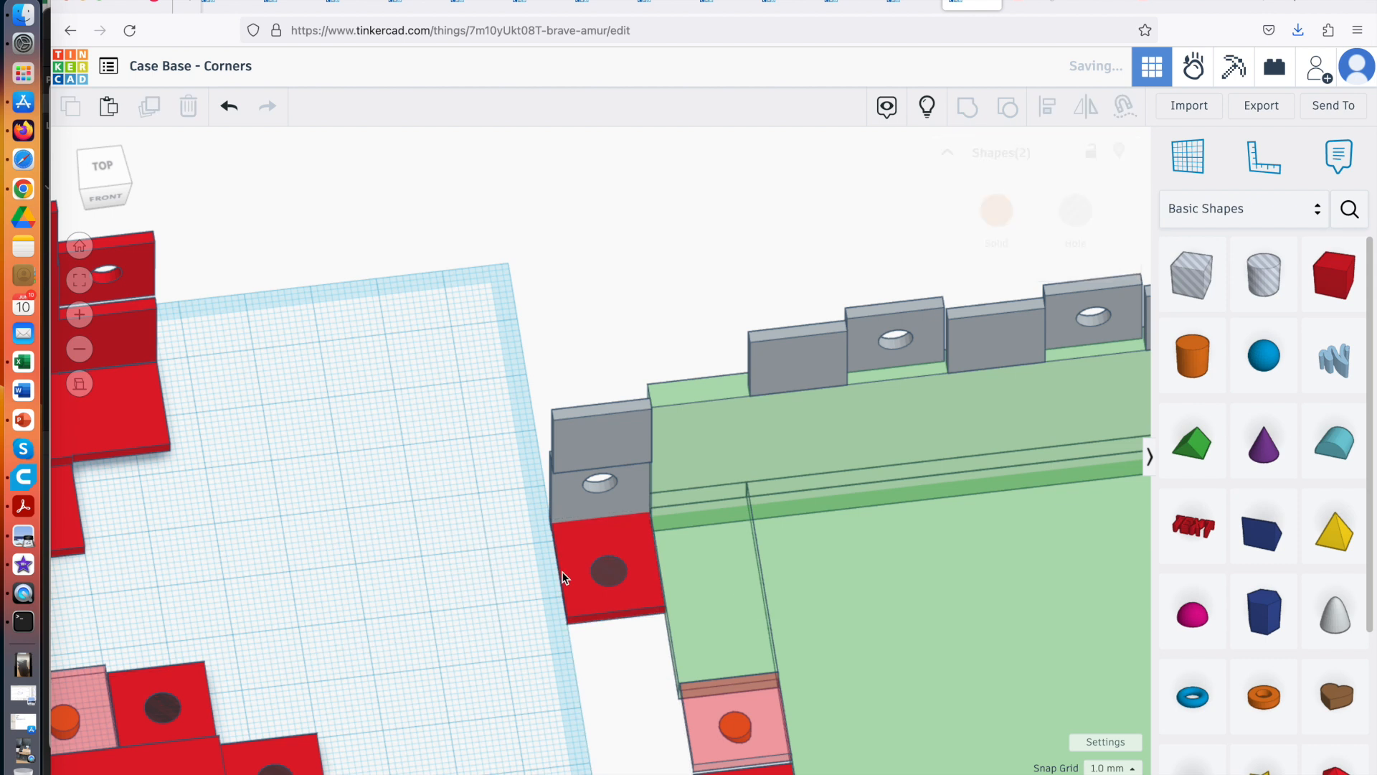
{"action": "left_click", "coordinate": [611, 574]}
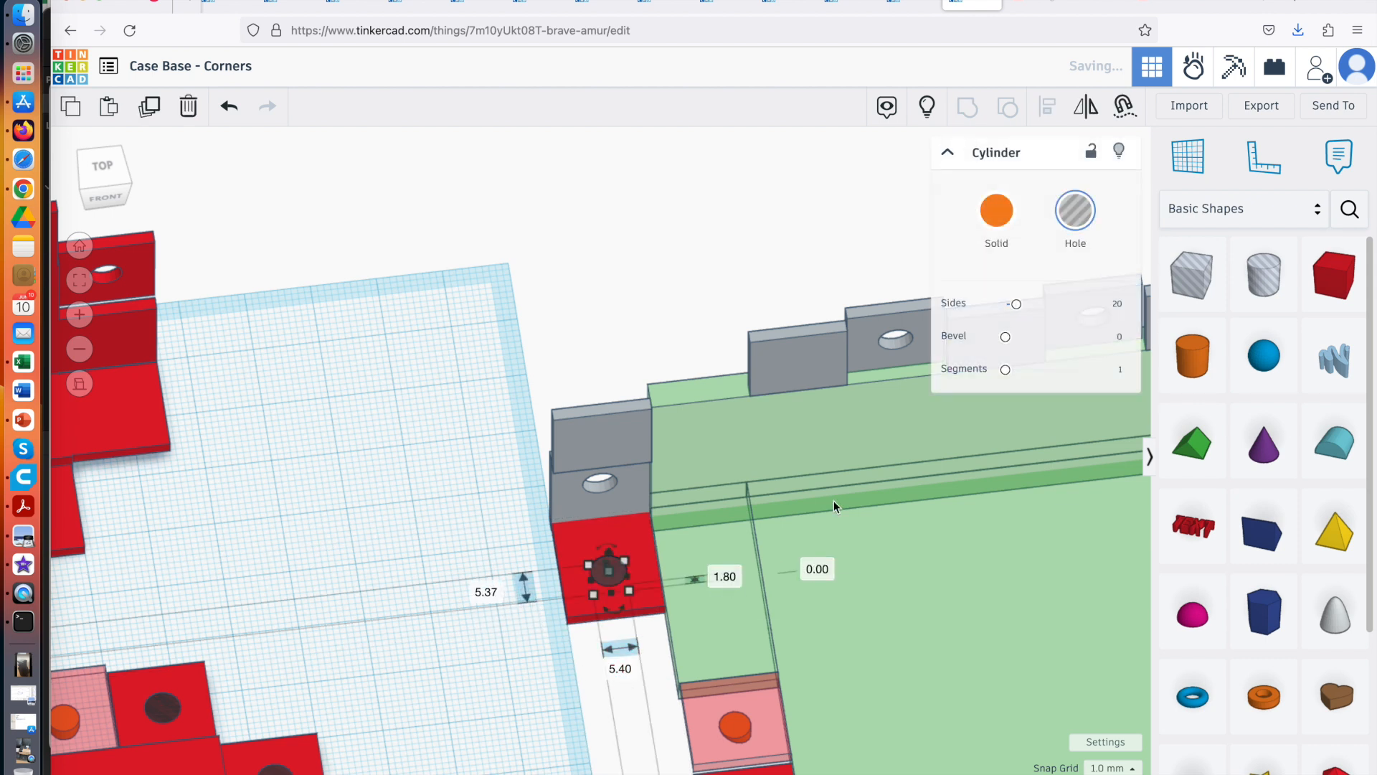
Undo the flat corner tab's ungrouping and its length change, keeping both corner tabs gray
{"action": "left_click", "coordinate": [229, 109]}
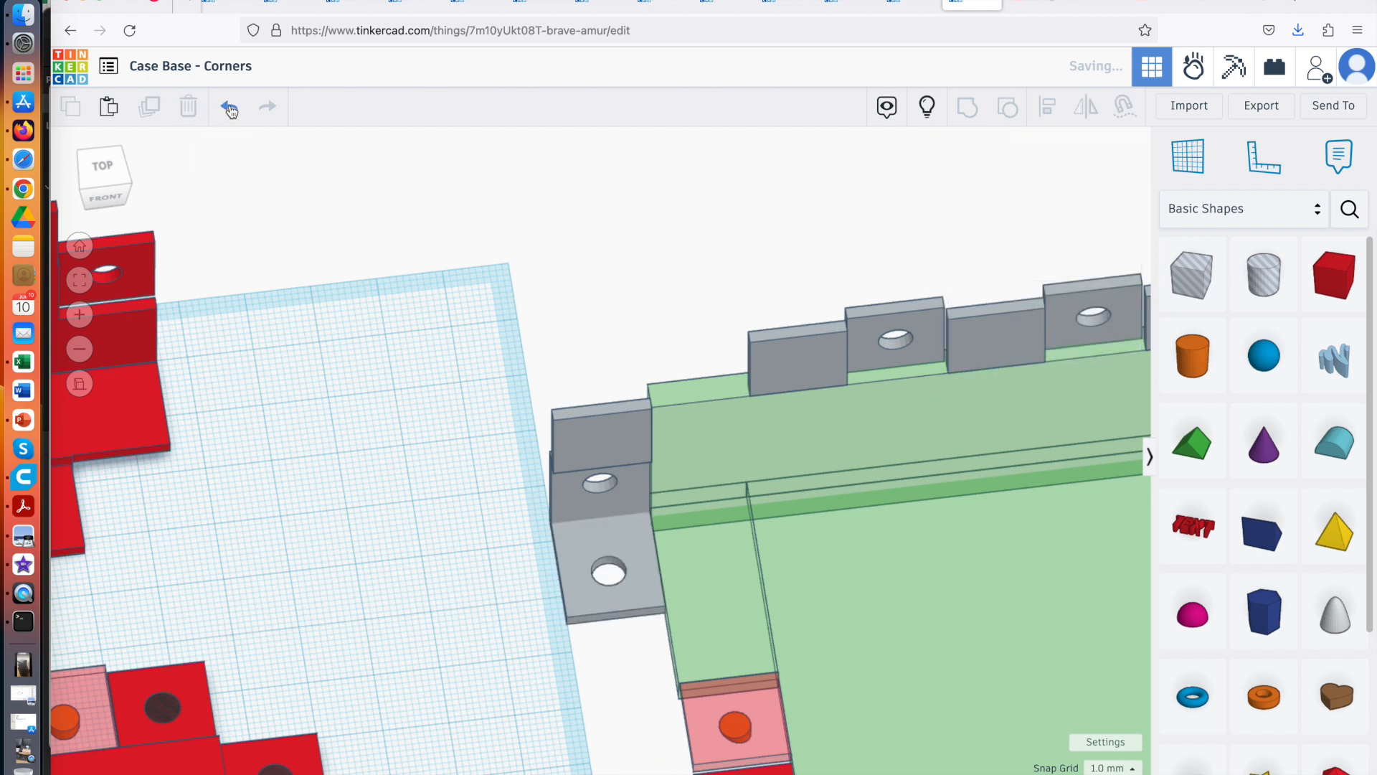
{"action": "left_click", "coordinate": [548, 451]}
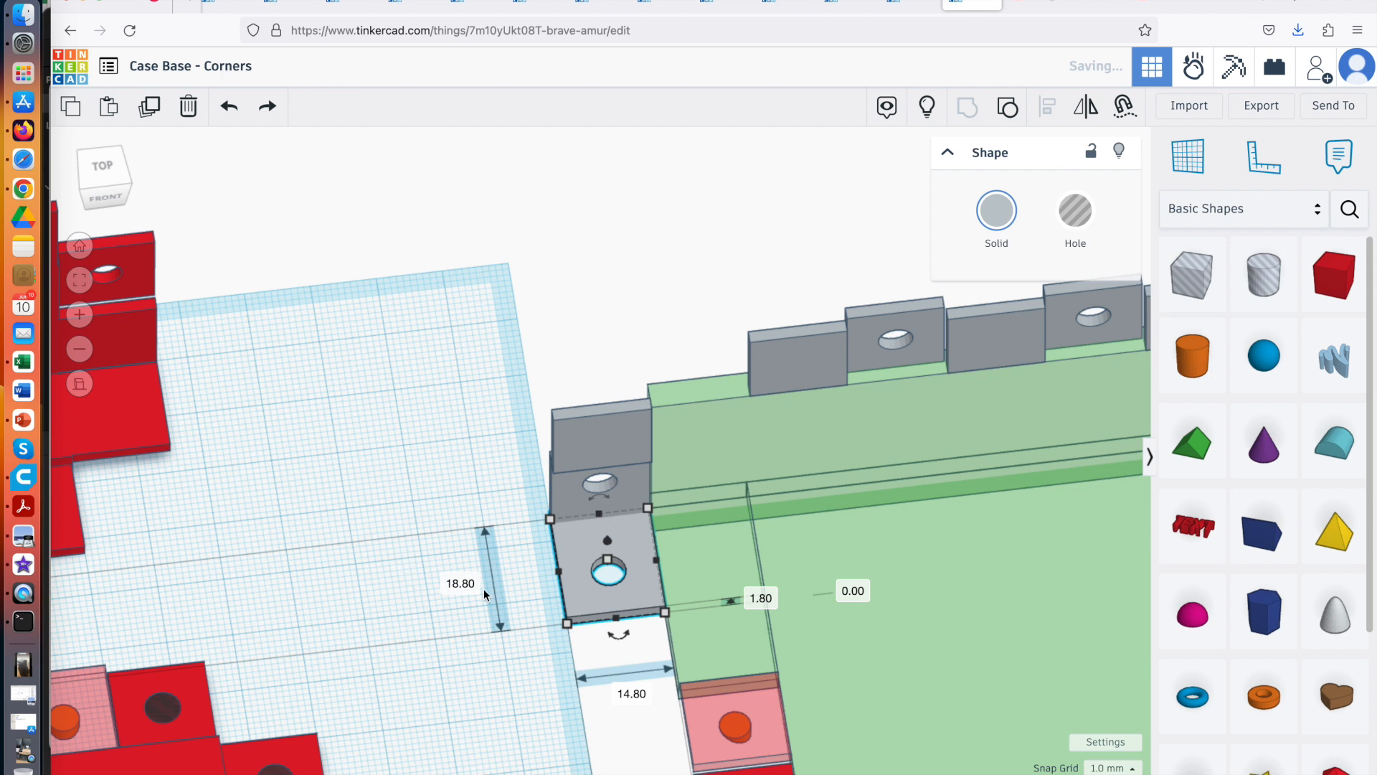
{"action": "left_click", "coordinate": [231, 108]}
{"action": "left_click", "coordinate": [230, 108]}
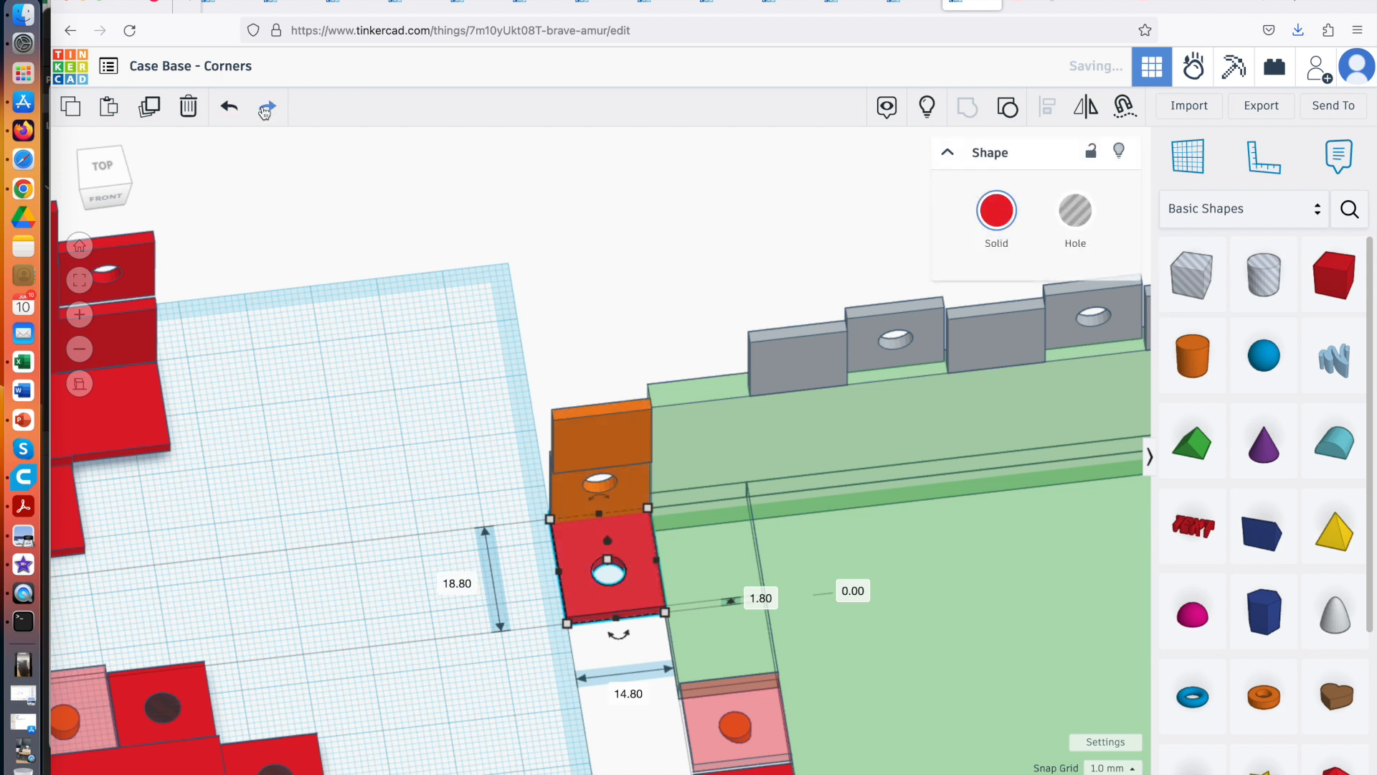
{"action": "left_click", "coordinate": [264, 109]}
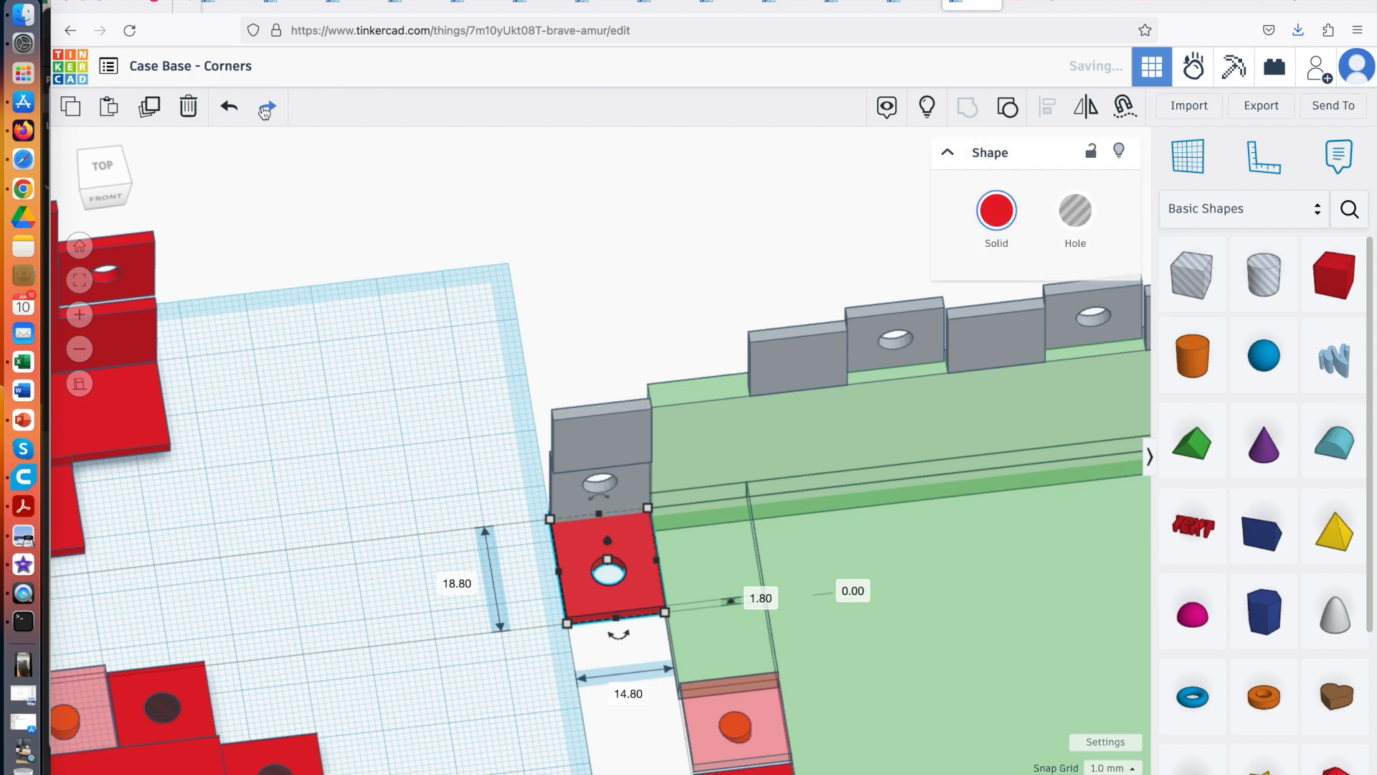
{"action": "left_click", "coordinate": [265, 109]}
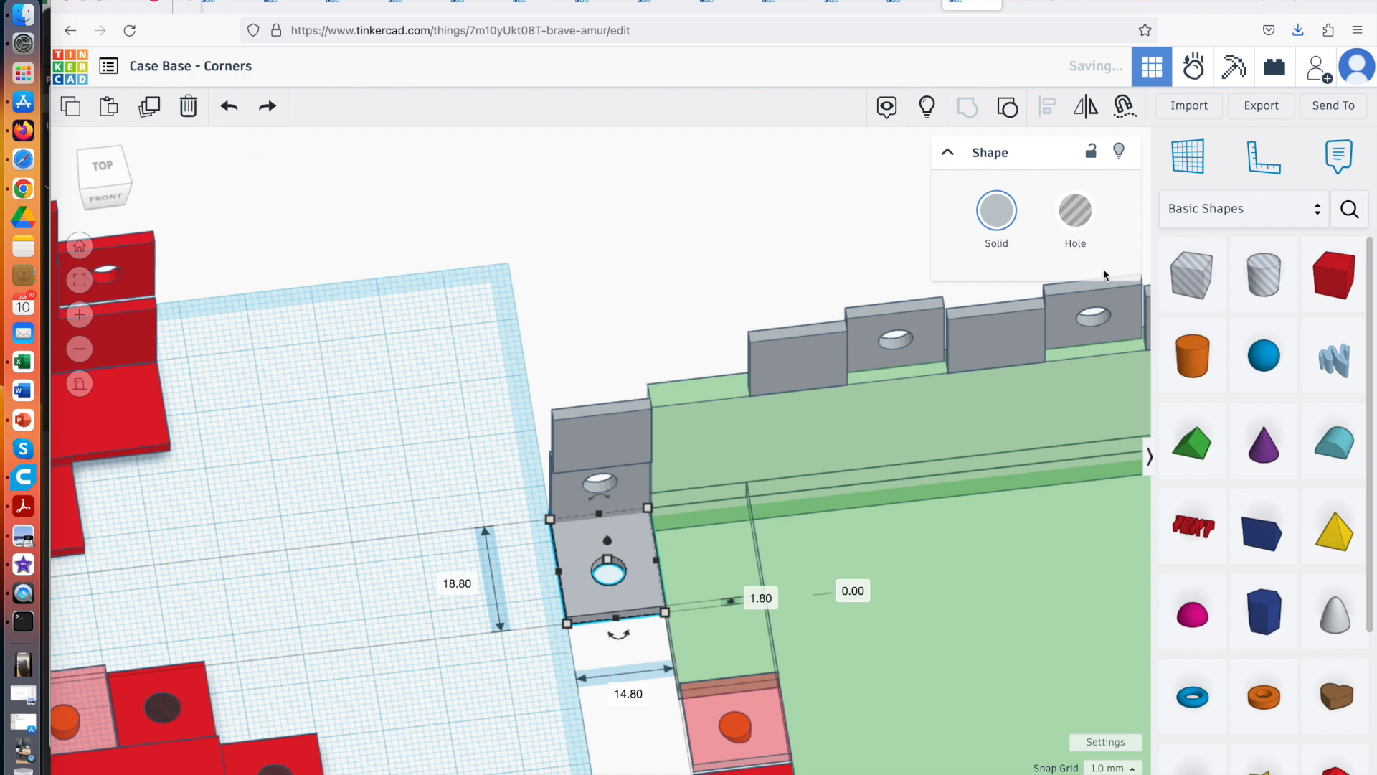
Ungroup the flat corner tab and set only its red box's length to 18.70 mm, leaving the hole piece unscaled
{"action": "key", "text": "ctrl+z"}
{"action": "left_click", "coordinate": [549, 585]}
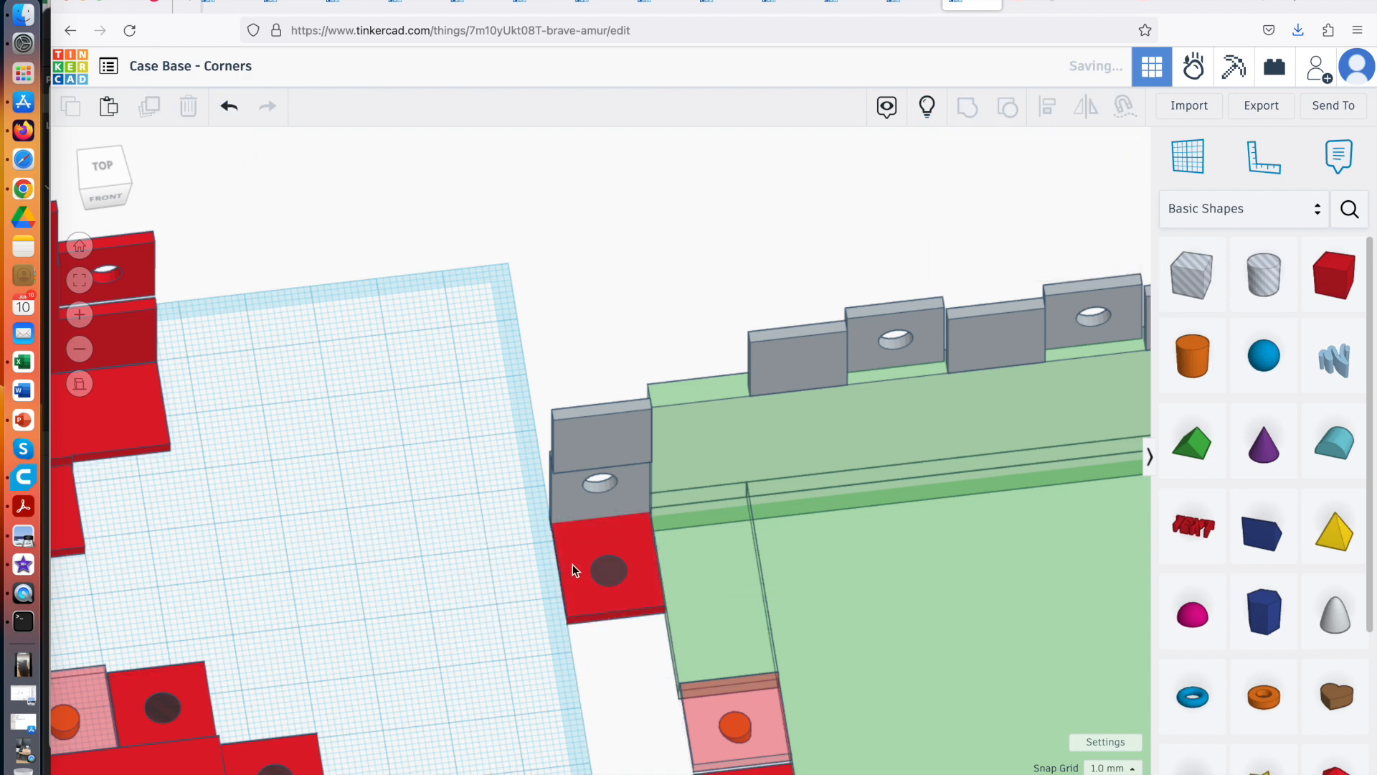
{"action": "left_click", "coordinate": [573, 564]}
{"action": "left_click", "coordinate": [466, 588]}
{"action": "key", "text": "BackSpace"}
{"action": "key", "text": "BackSpace"}
{"action": "type", "text": "7"}
{"action": "key", "text": "Return"}
{"action": "scroll", "coordinate": [308, 677], "scroll_direction": "down", "scroll_amount": 8}
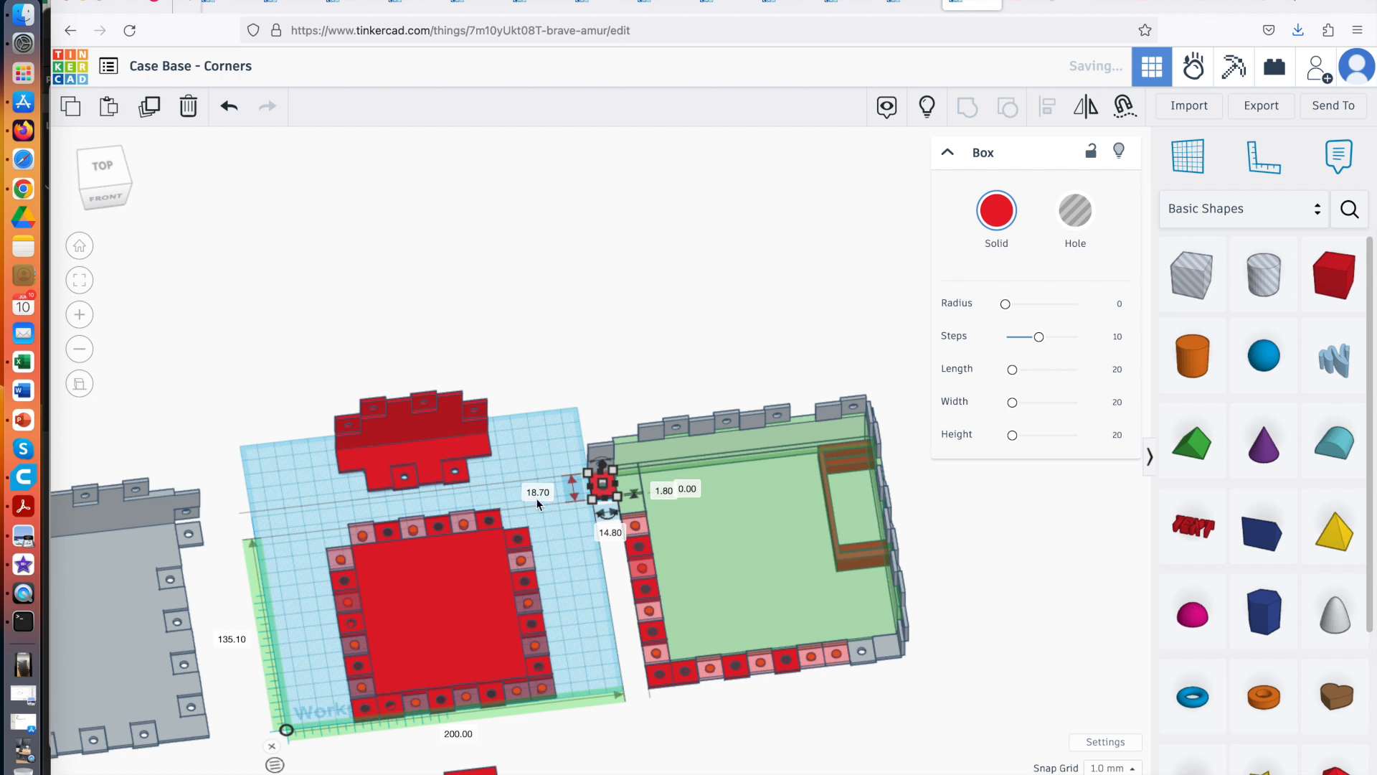
{"action": "left_click", "coordinate": [739, 547]}
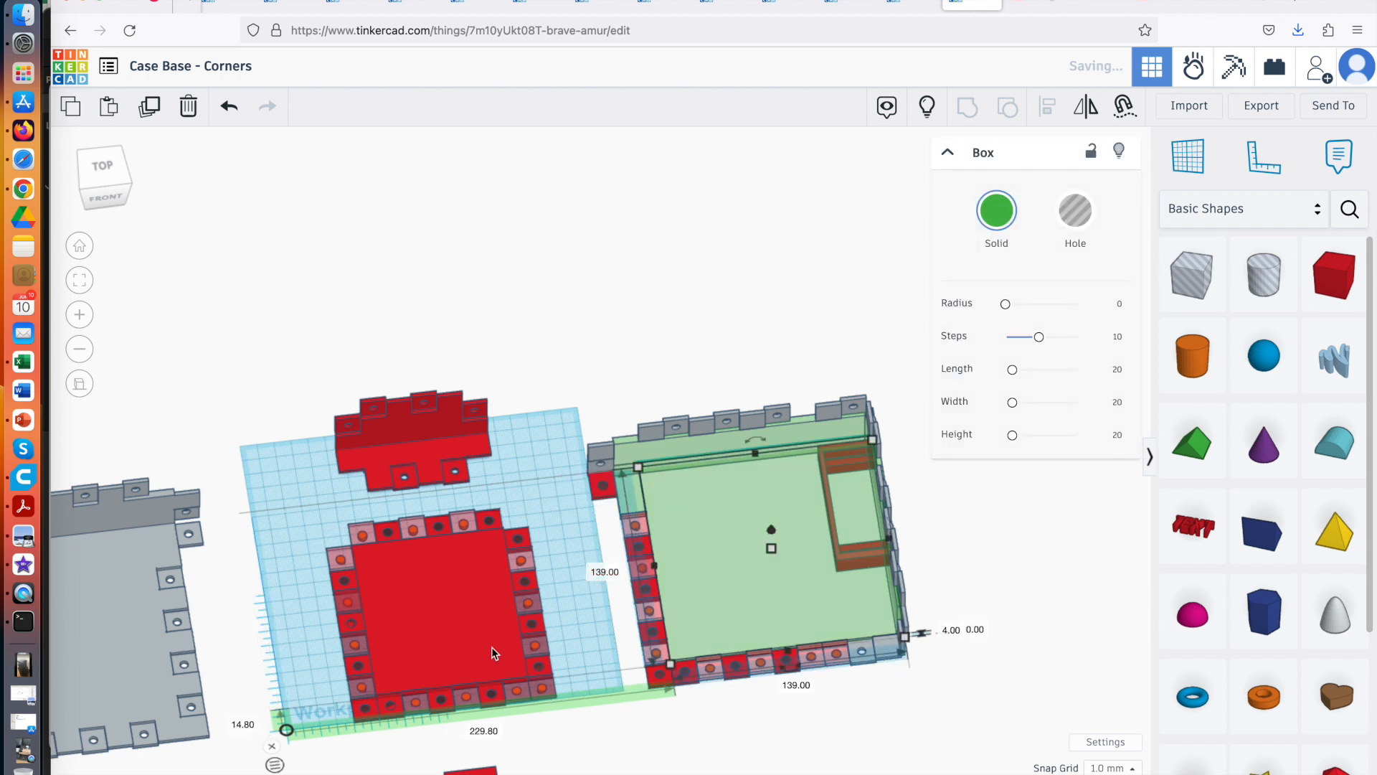
Group the resized flat corner tab's box with its hole piece and colour the group gray
{"action": "left_click", "coordinate": [596, 571]}
{"action": "scroll", "coordinate": [587, 510], "scroll_direction": "up", "scroll_amount": 5}
{"action": "scroll", "coordinate": [570, 560], "scroll_direction": "up", "scroll_amount": 2}
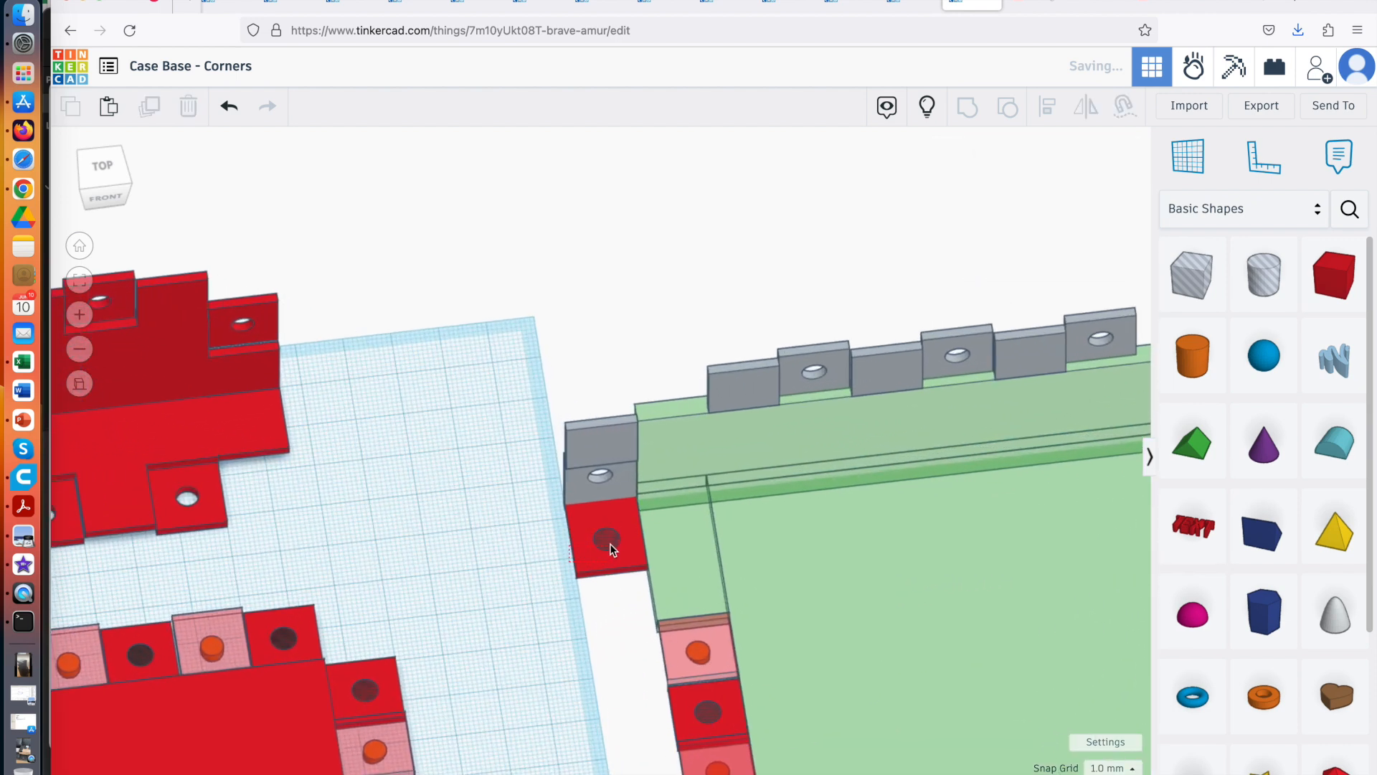
{"action": "left_click", "coordinate": [609, 536]}
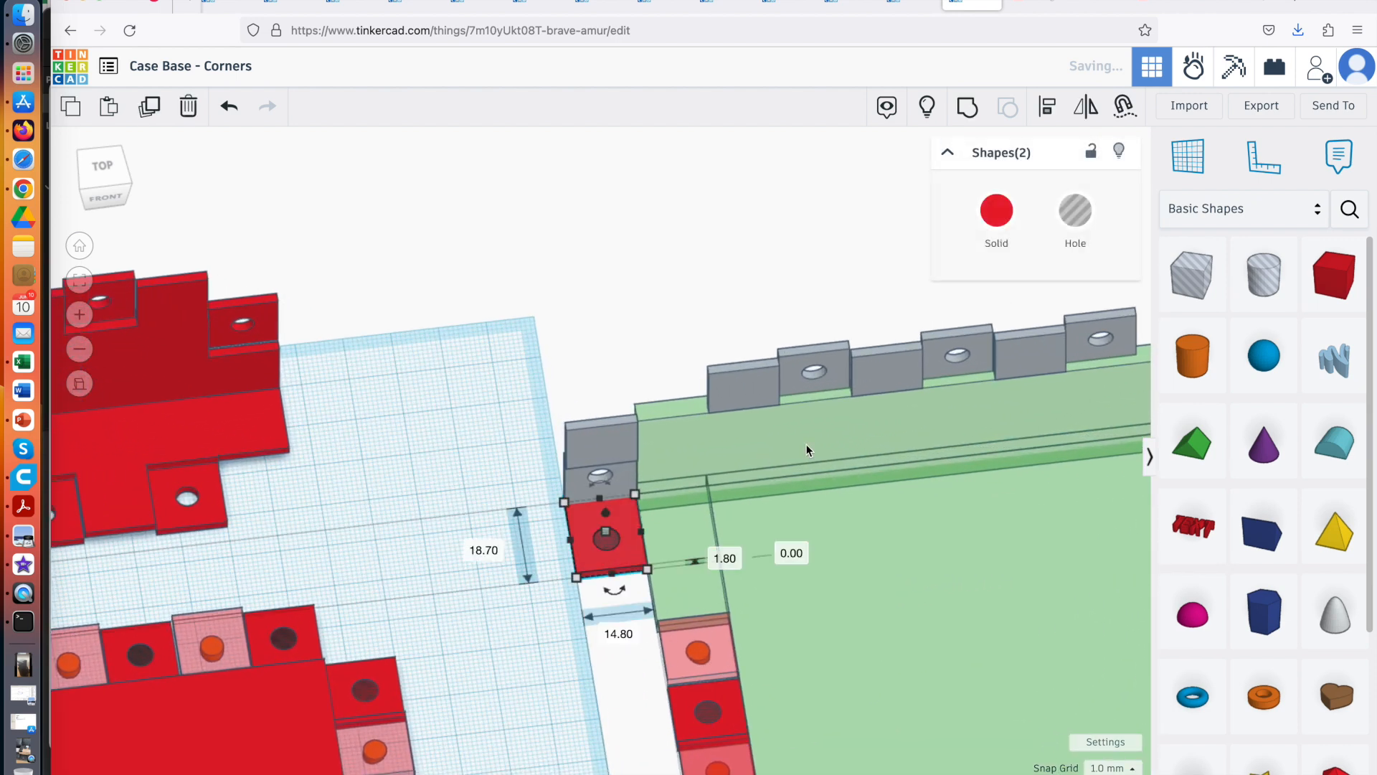
{"action": "left_click", "coordinate": [968, 106]}
{"action": "left_click", "coordinate": [996, 210]}
{"action": "left_click", "coordinate": [1274, 390]}
{"action": "scroll", "coordinate": [897, 455], "scroll_direction": "down", "scroll_amount": 10}
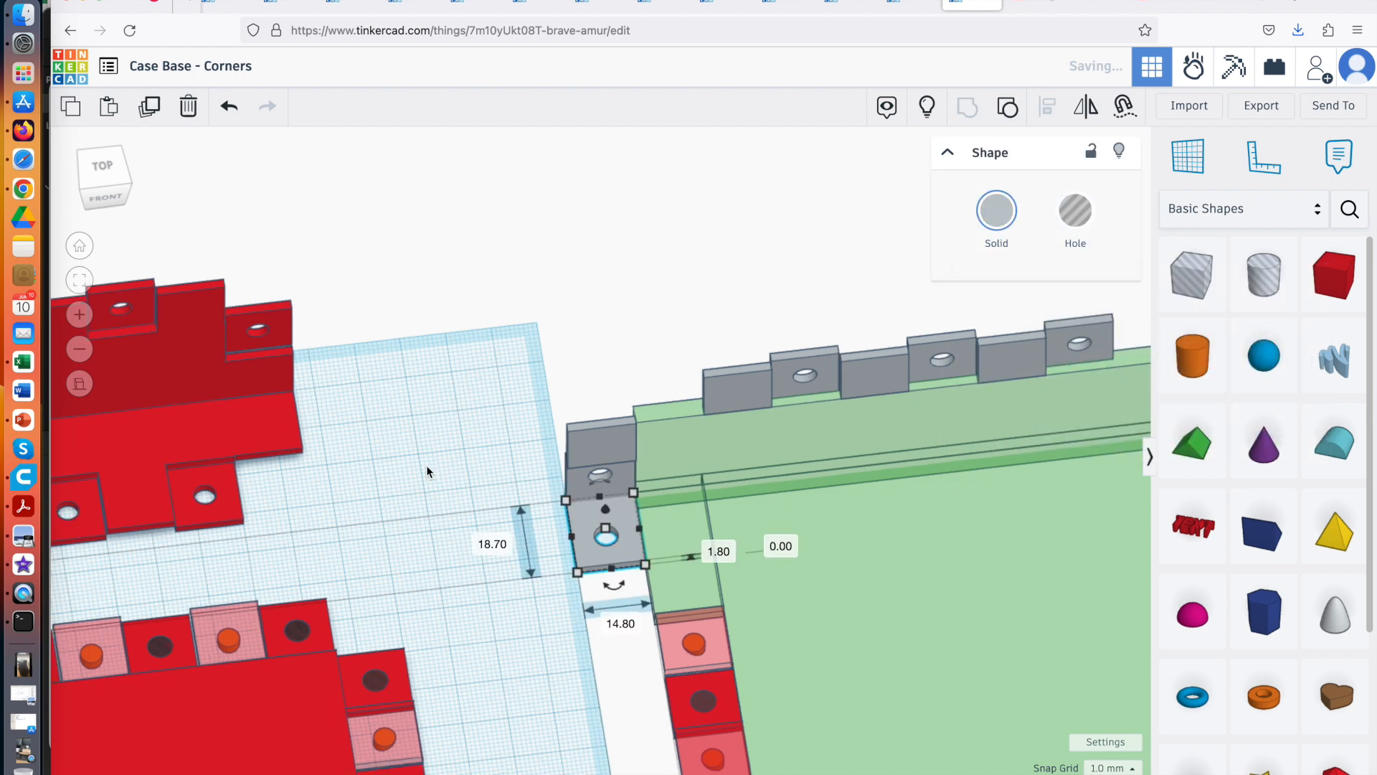
Select every part of the green case base beside the workplane, group them all, and colour the group gray
{"action": "scroll", "coordinate": [968, 567], "scroll_direction": "up", "scroll_amount": 5}
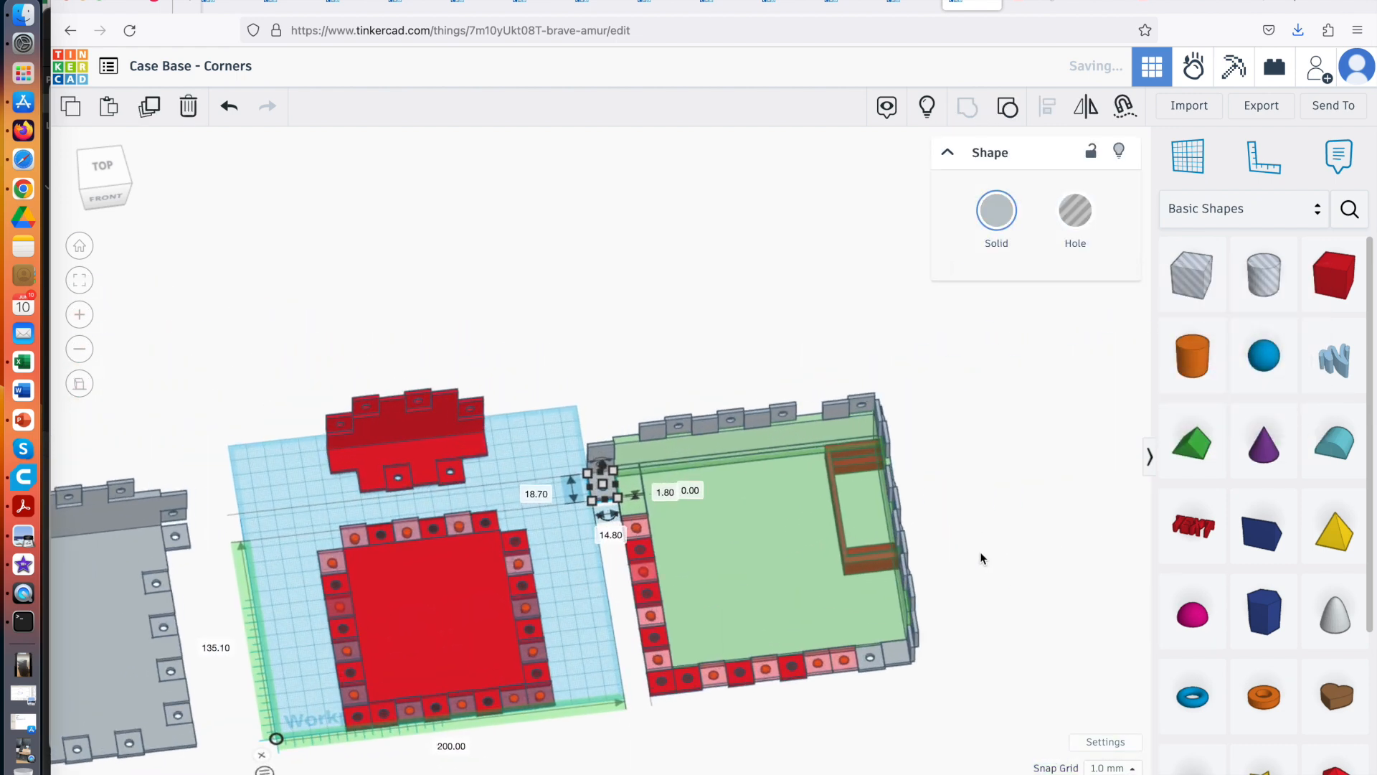
{"action": "left_click_drag", "start_coordinate": [622, 562], "coordinate": [1016, 765]}
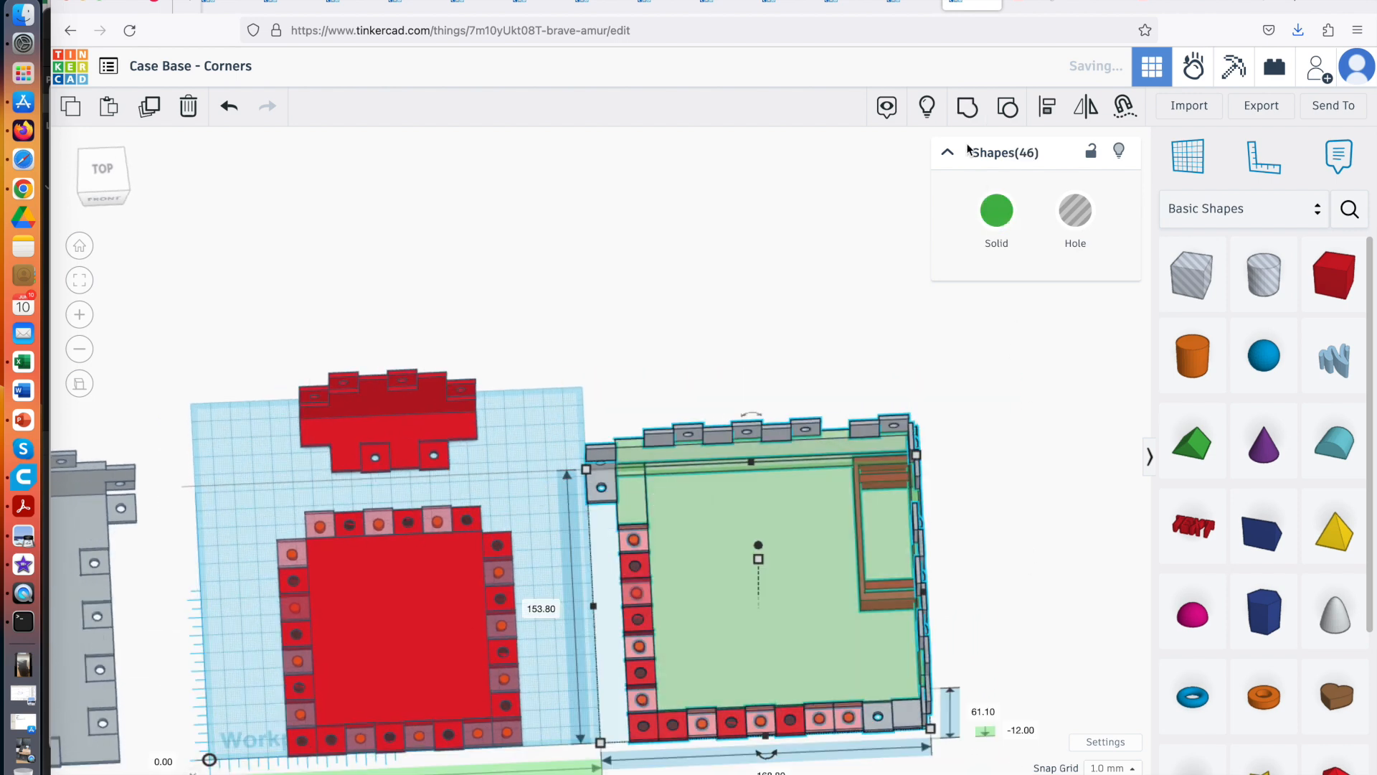
{"action": "left_click", "coordinate": [968, 106]}
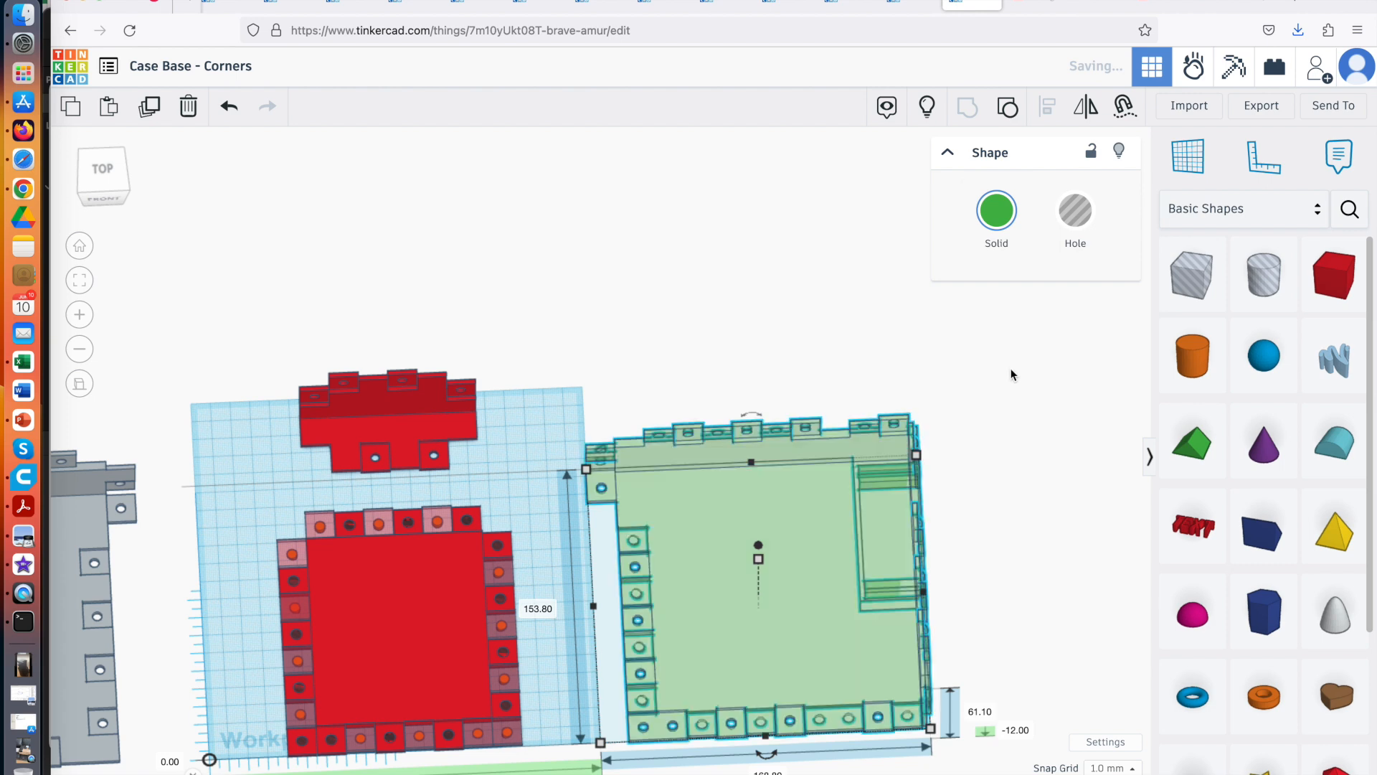
{"action": "left_click", "coordinate": [997, 210]}
{"action": "left_click", "coordinate": [1126, 391]}
Turn off transparency for the newly grouped gray case base
{"action": "left_click", "coordinate": [738, 332]}
{"action": "right_click_drag", "start_coordinate": [738, 333], "coordinate": [744, 439]}
{"action": "left_click", "coordinate": [687, 365]}
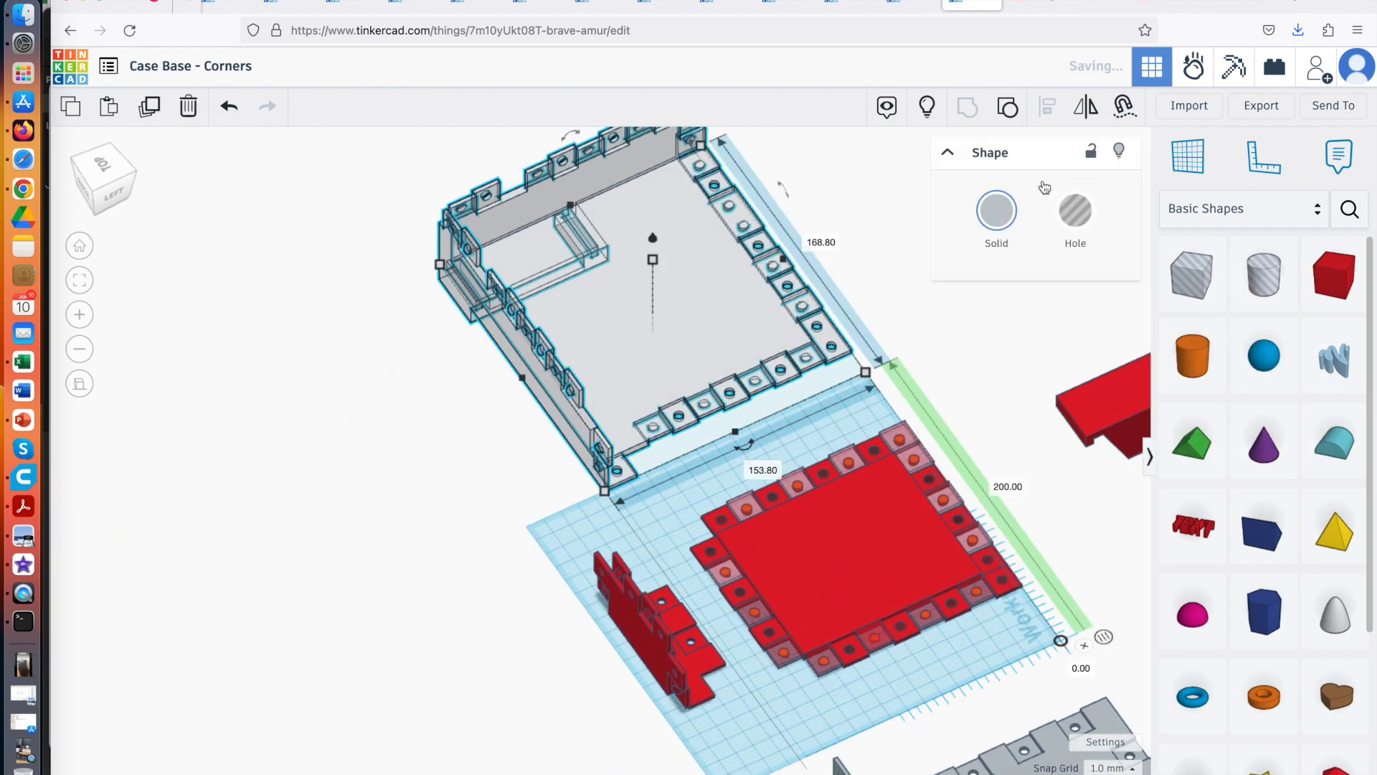
{"action": "left_click", "coordinate": [996, 210]}
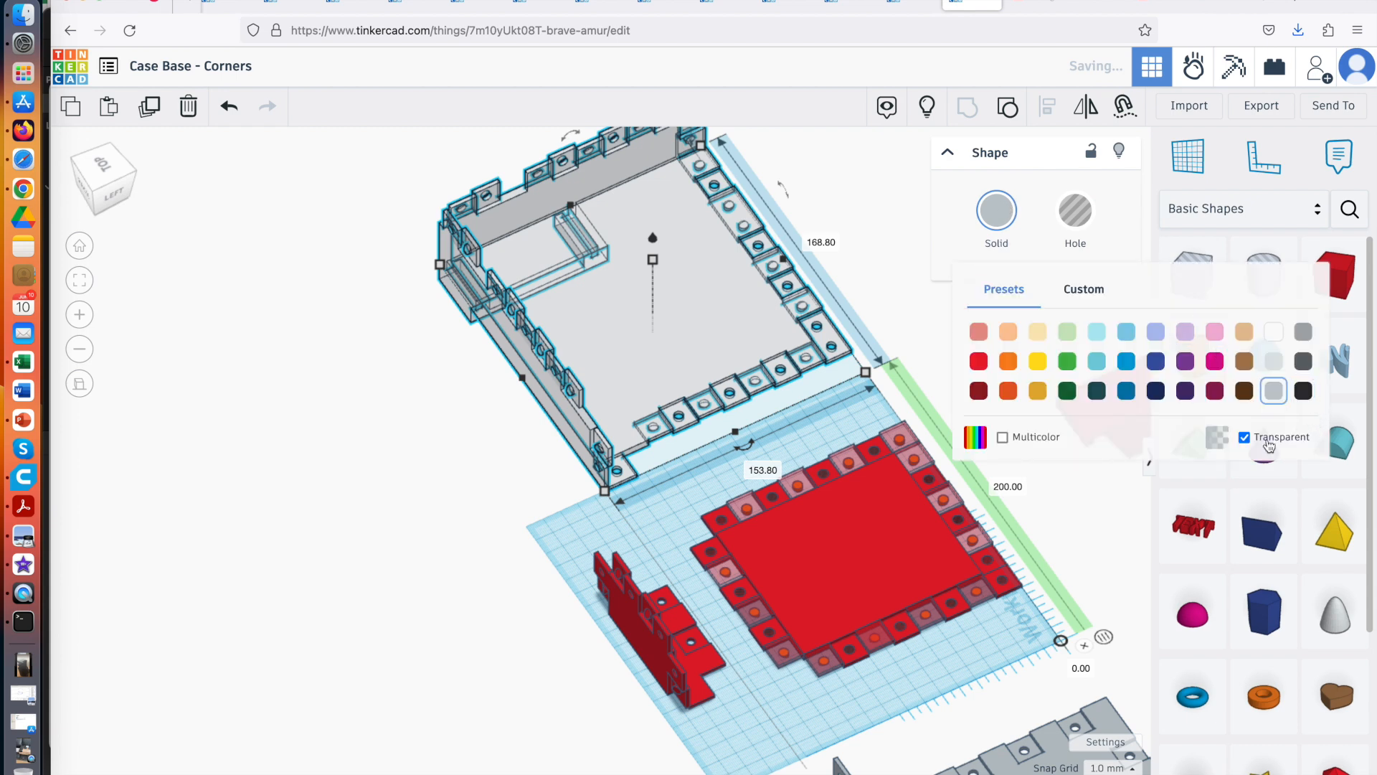
{"action": "left_click", "coordinate": [1269, 445]}
{"action": "left_click", "coordinate": [445, 558]}
Ungroup the other gray case base, on the opposite side of the workplane, into its individual parts
{"action": "right_click_drag", "start_coordinate": [445, 558], "coordinate": [642, 522]}
{"action": "scroll", "coordinate": [704, 473], "scroll_direction": "up", "scroll_amount": 5}
{"action": "right_click_drag", "start_coordinate": [740, 475], "coordinate": [610, 489]}
{"action": "right_click_drag", "start_coordinate": [536, 591], "coordinate": [579, 653]}
{"action": "scroll", "coordinate": [532, 578], "scroll_direction": "down", "scroll_amount": 5}
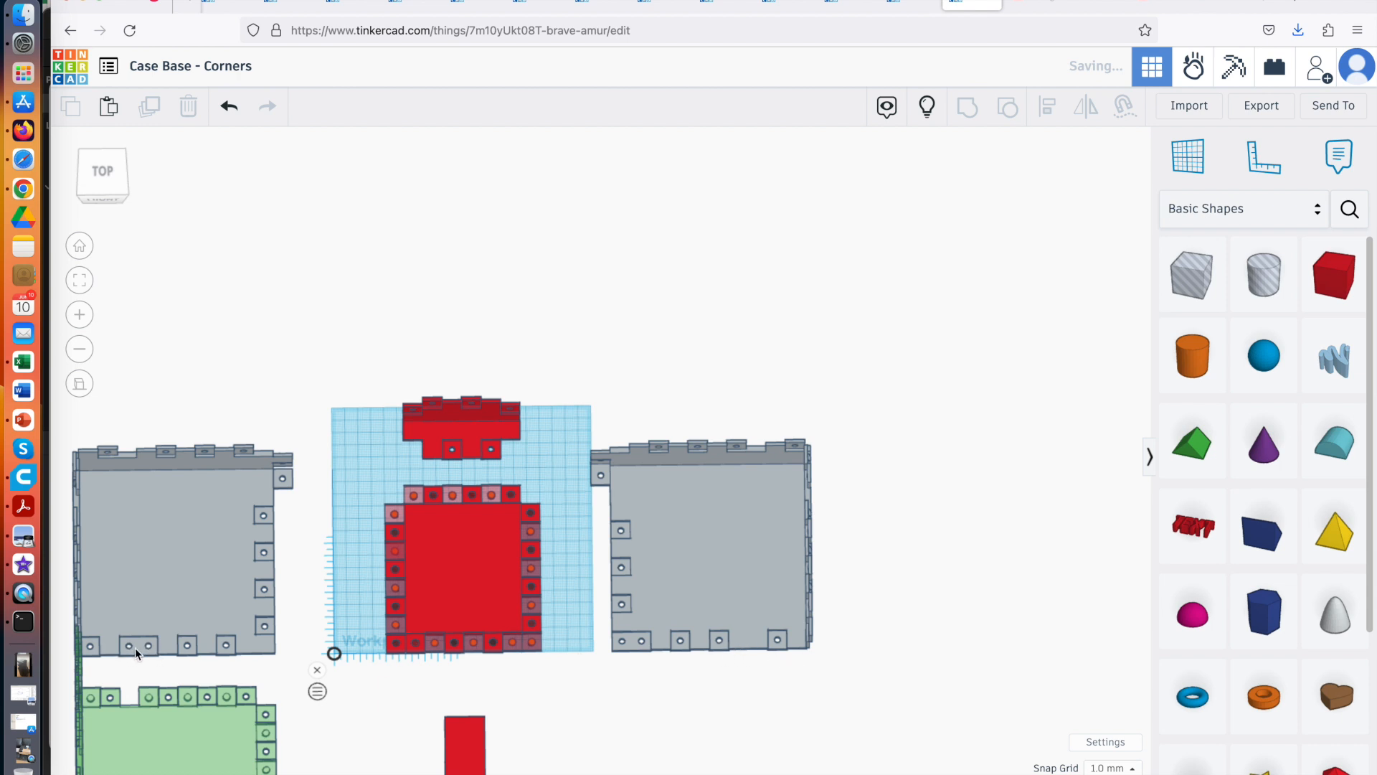
{"action": "left_click", "coordinate": [290, 475]}
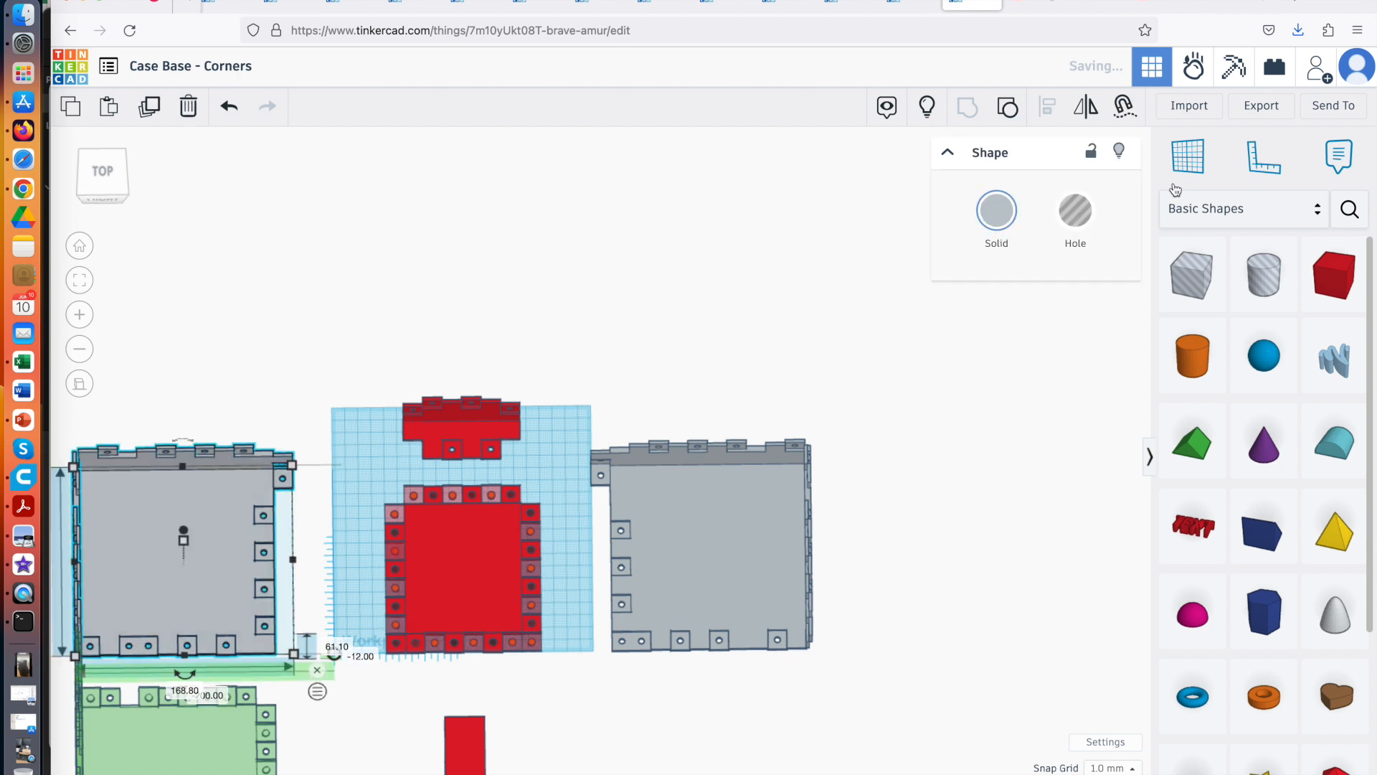
{"action": "key", "text": "super+a"}
{"action": "scroll", "coordinate": [431, 322], "scroll_direction": "up", "scroll_amount": 5}
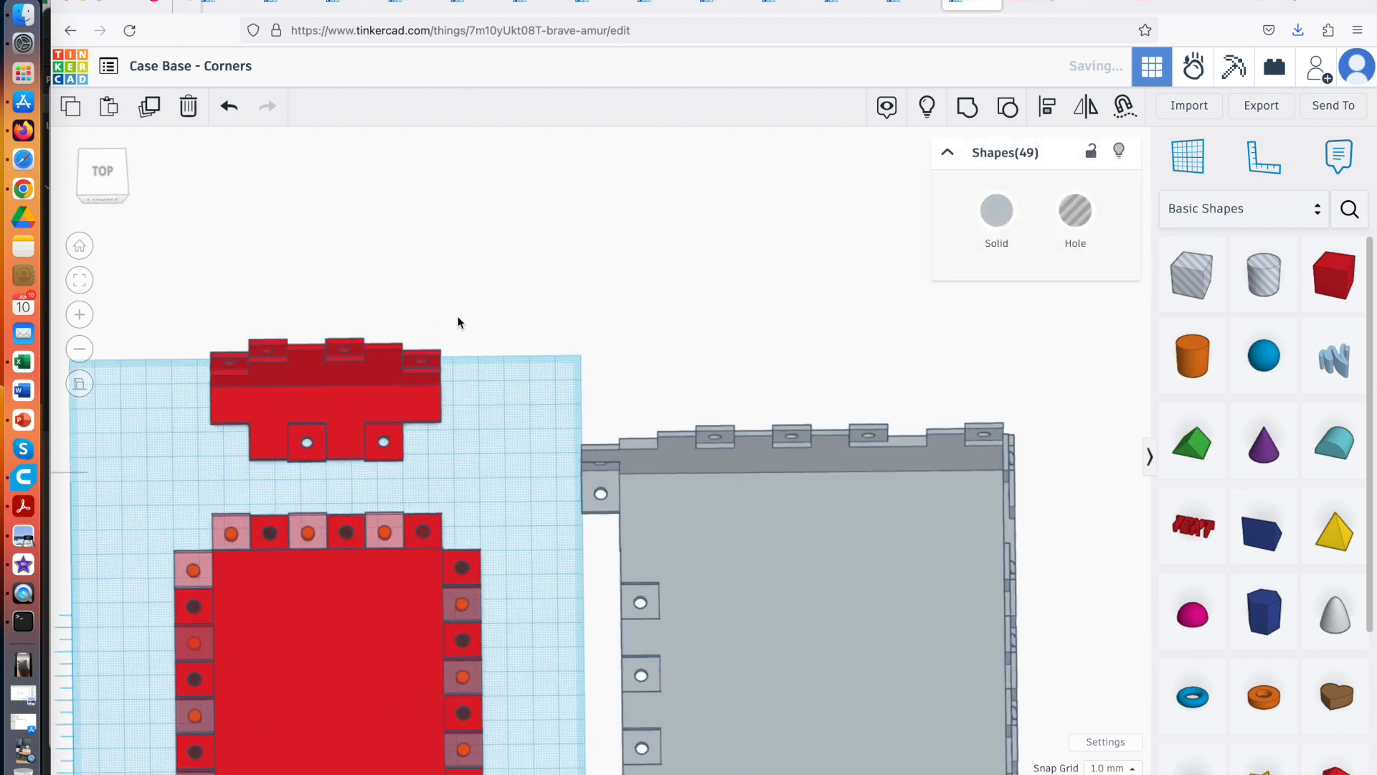
{"action": "left_click", "coordinate": [69, 292]}
{"action": "left_click", "coordinate": [79, 245]}
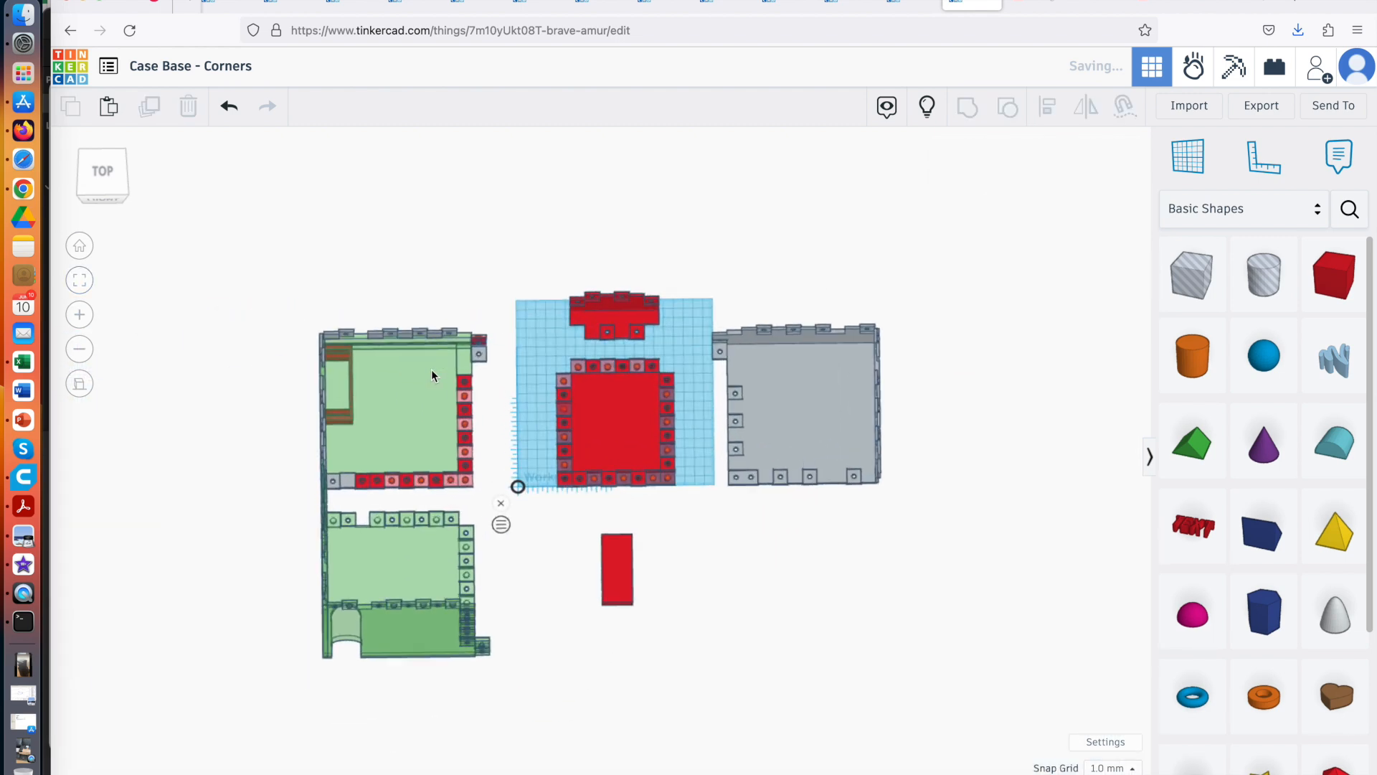
Lower the bottom red box of the ungrouped base's upright corner tab to elevation 0 and set its height to 18.8 mm
{"action": "scroll", "coordinate": [452, 344], "scroll_direction": "up", "scroll_amount": 3}
{"action": "scroll", "coordinate": [475, 330], "scroll_direction": "up", "scroll_amount": 5}
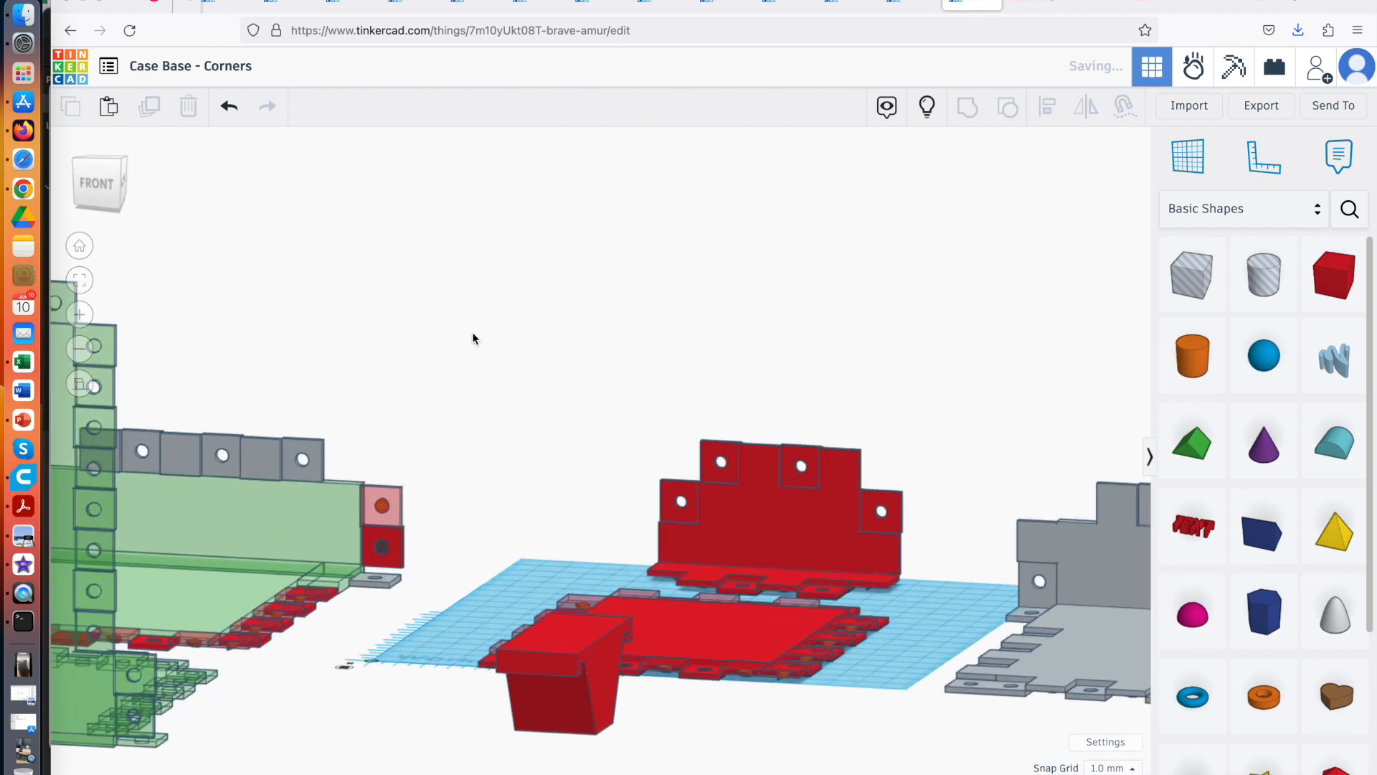
{"action": "right_click_drag", "start_coordinate": [373, 471], "coordinate": [429, 318]}
{"action": "scroll", "coordinate": [385, 505], "scroll_direction": "up", "scroll_amount": 4}
{"action": "left_click", "coordinate": [403, 294]}
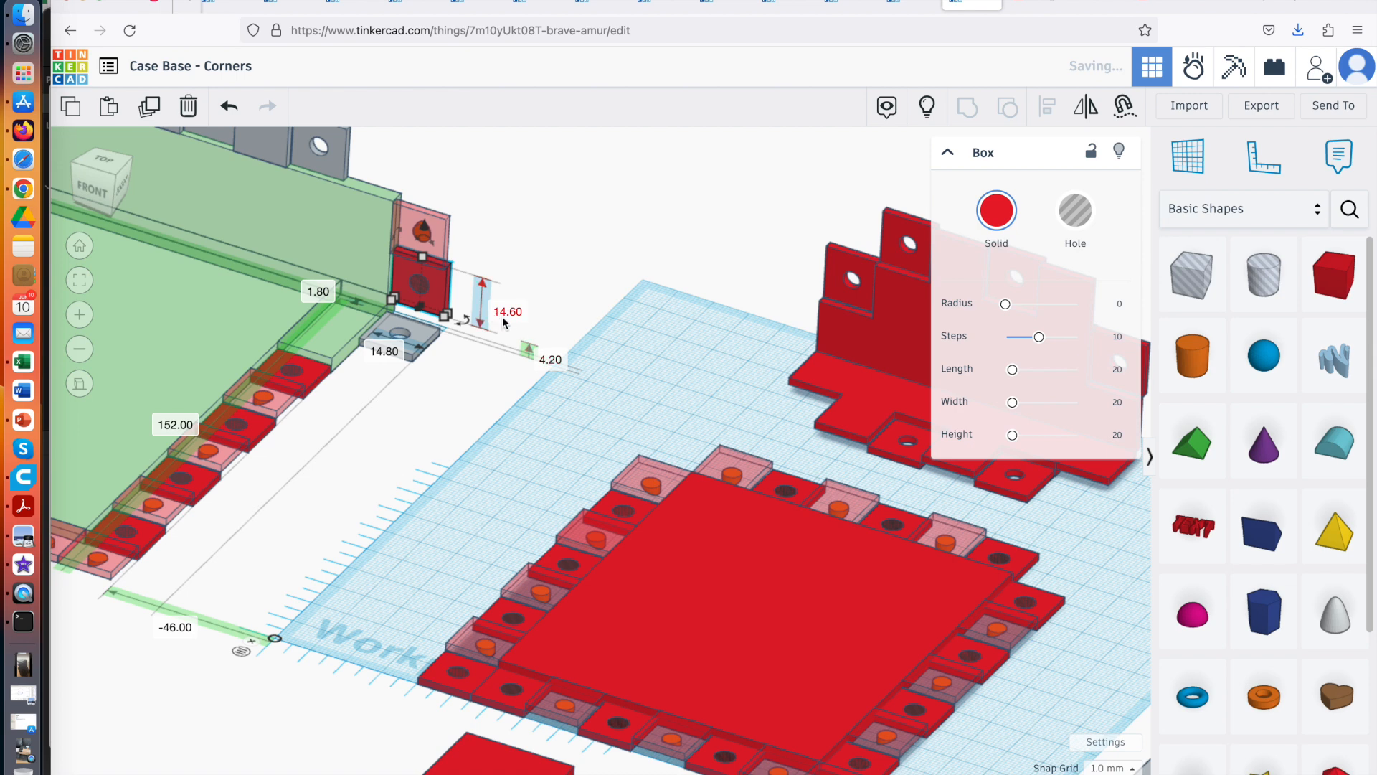
{"action": "left_click", "coordinate": [552, 359]}
{"action": "type", "text": "0"}
{"action": "key", "text": "Return"}
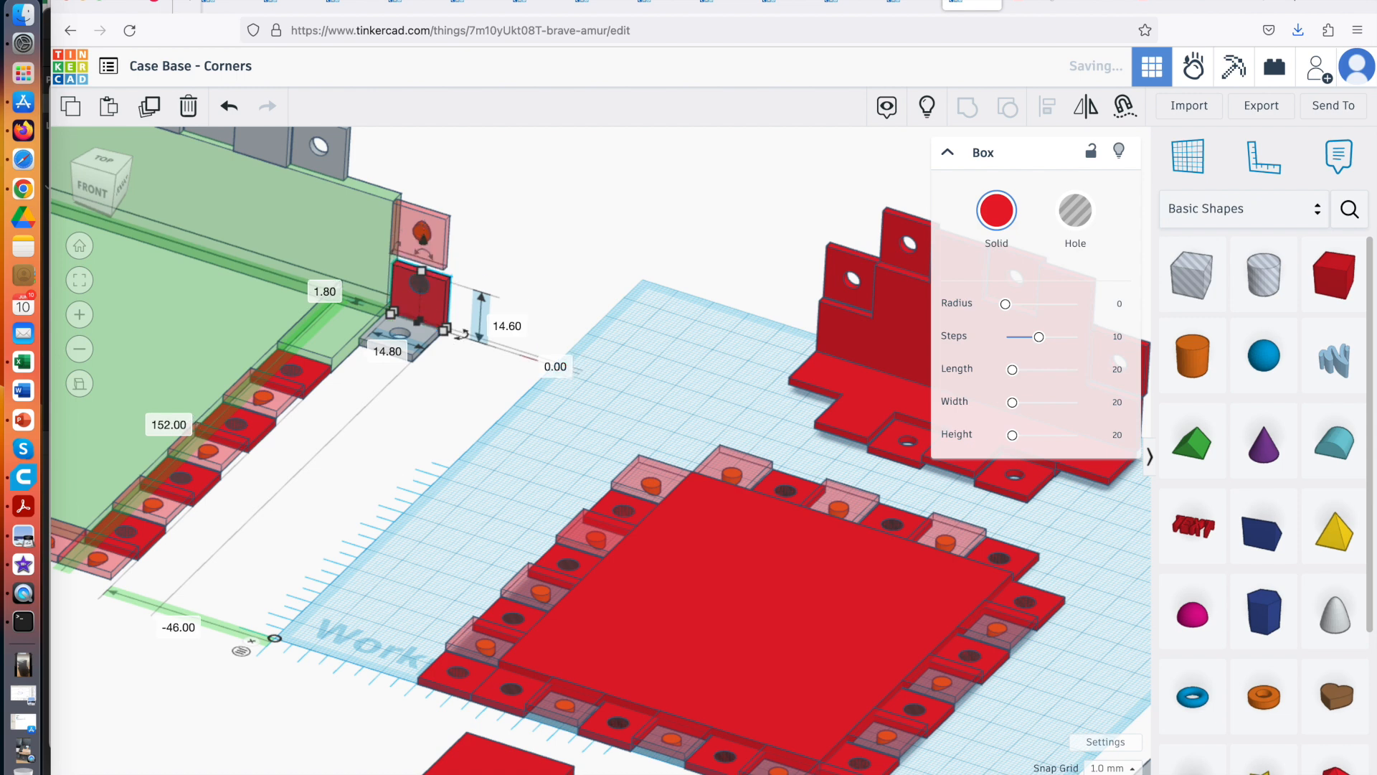
{"action": "left_click", "coordinate": [508, 327]}
{"action": "type", "text": "18.8"}
{"action": "key", "text": "Return"}
Group the five shapes of the upright corner tab and colour the group gray
{"action": "right_click_drag", "start_coordinate": [477, 327], "coordinate": [333, 333]}
{"action": "left_click_drag", "start_coordinate": [274, 428], "coordinate": [263, 433]}
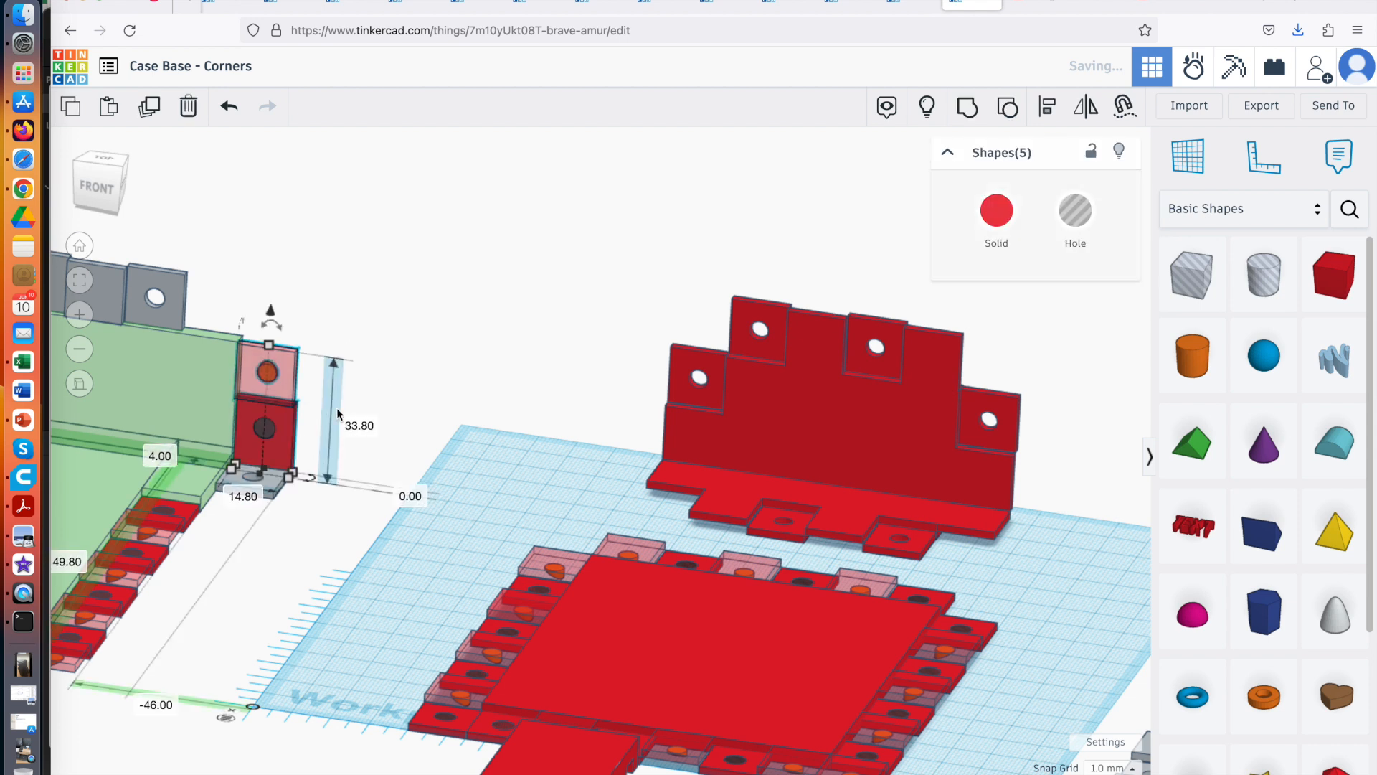
{"action": "key", "text": "ctrl+g"}
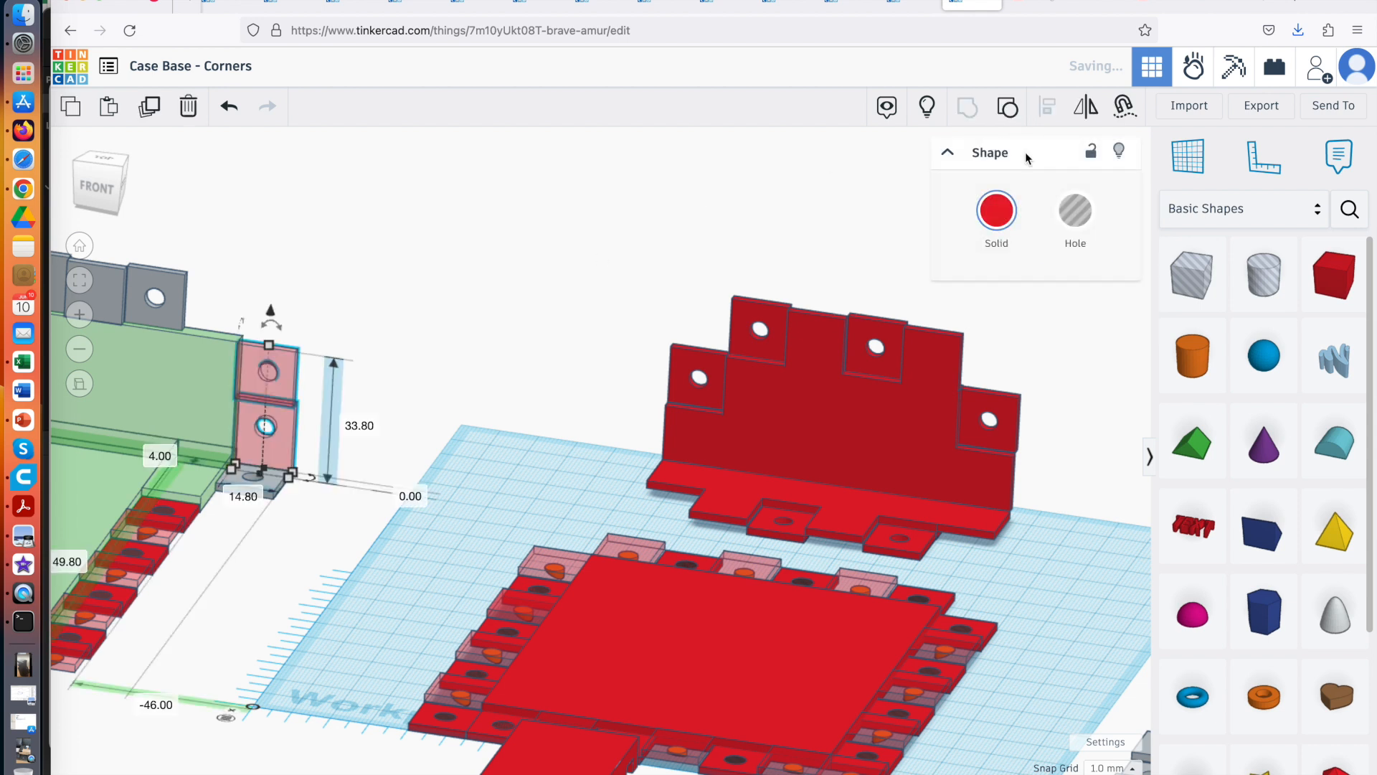
{"action": "left_click", "coordinate": [996, 210]}
{"action": "left_click", "coordinate": [1282, 394]}
{"action": "left_click", "coordinate": [320, 502]}
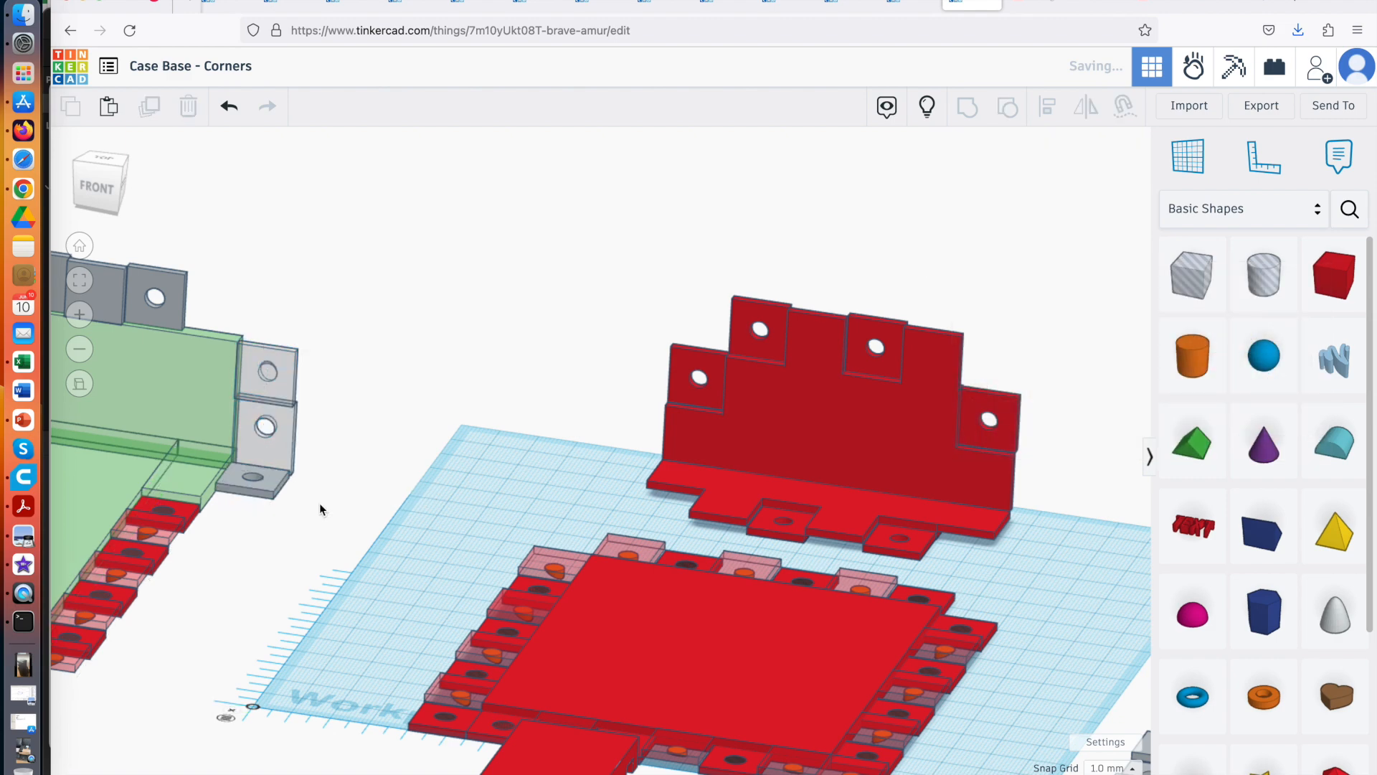
Ungroup the flat gray corner tab beneath the upright tab into its box and hole pieces
{"action": "right_click_drag", "start_coordinate": [320, 502], "coordinate": [457, 402]}
{"action": "left_click", "coordinate": [287, 267]}
{"action": "key", "text": "f"}
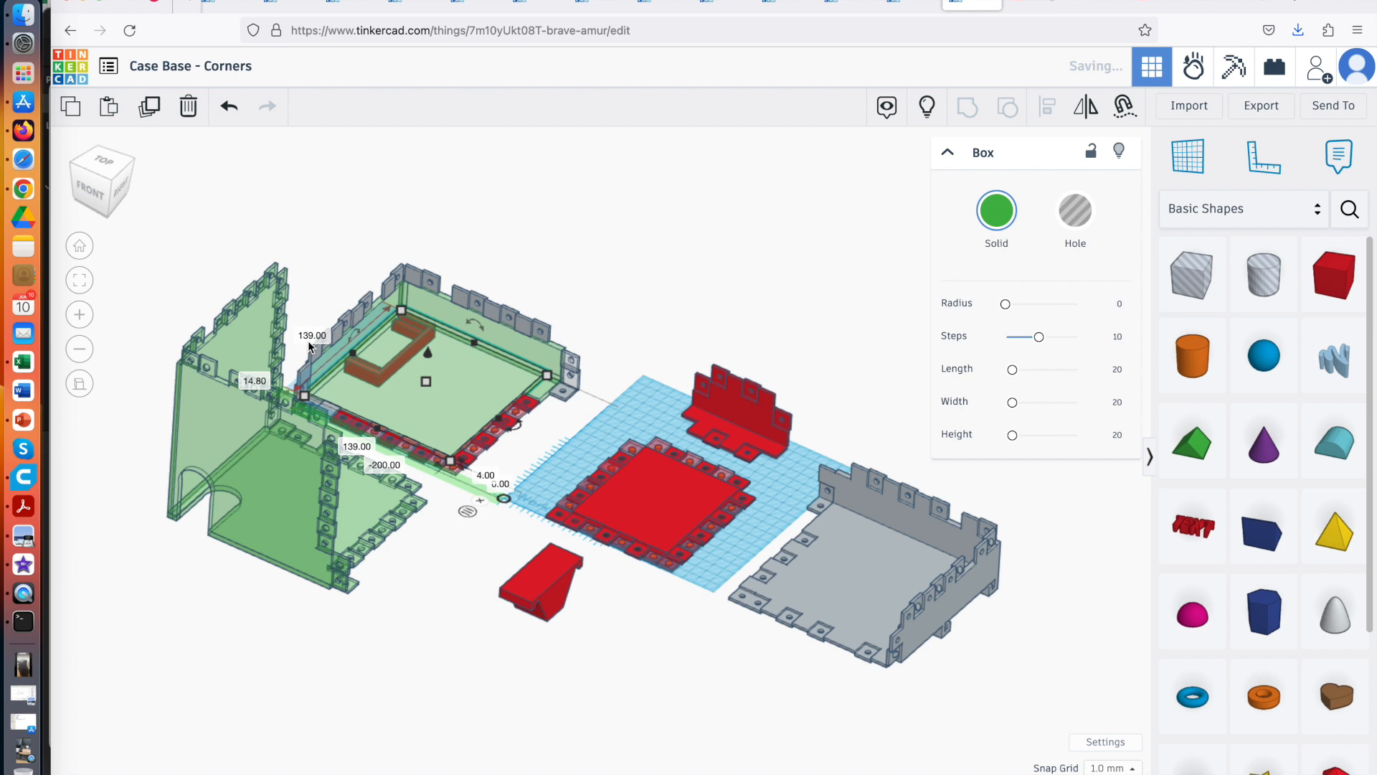
{"action": "scroll", "coordinate": [516, 387], "scroll_direction": "up", "scroll_amount": 5}
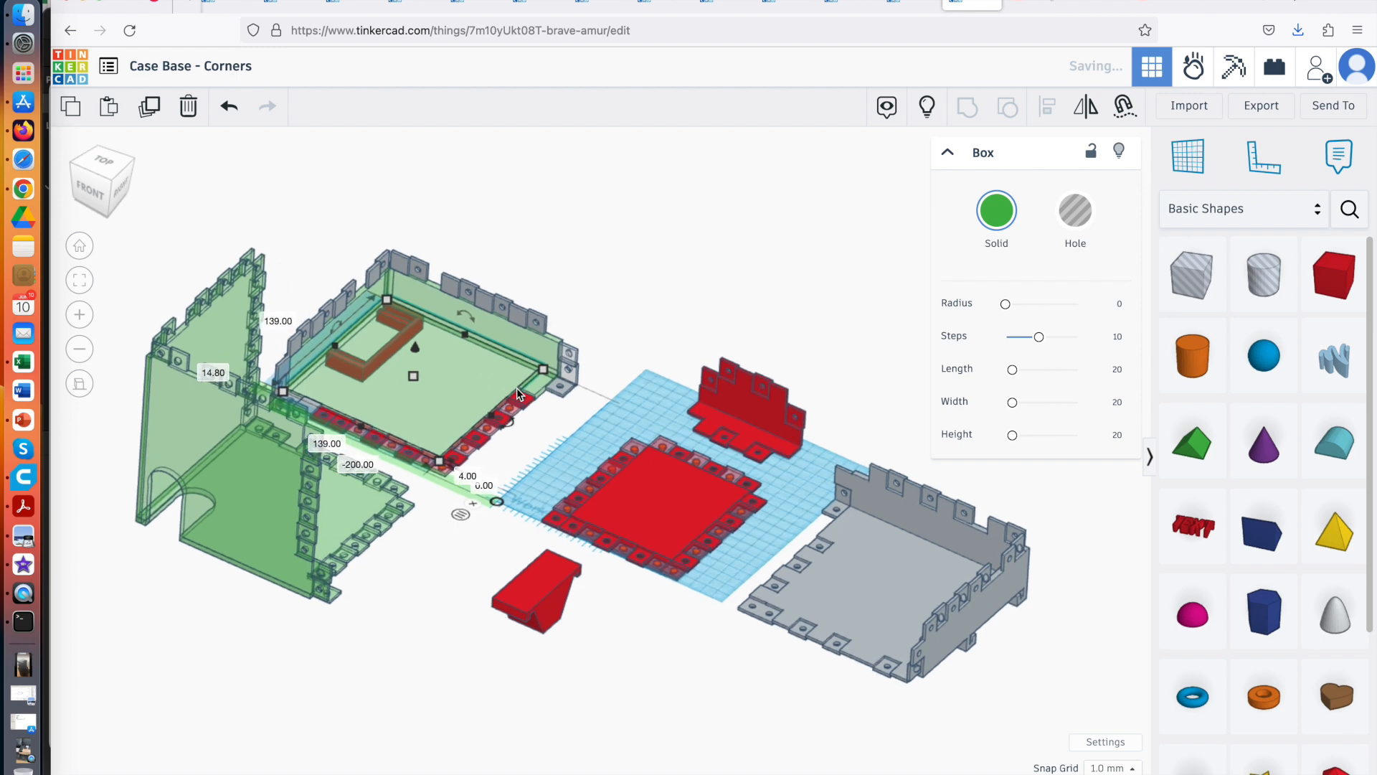
{"action": "left_click", "coordinate": [559, 319]}
{"action": "left_click", "coordinate": [527, 311]}
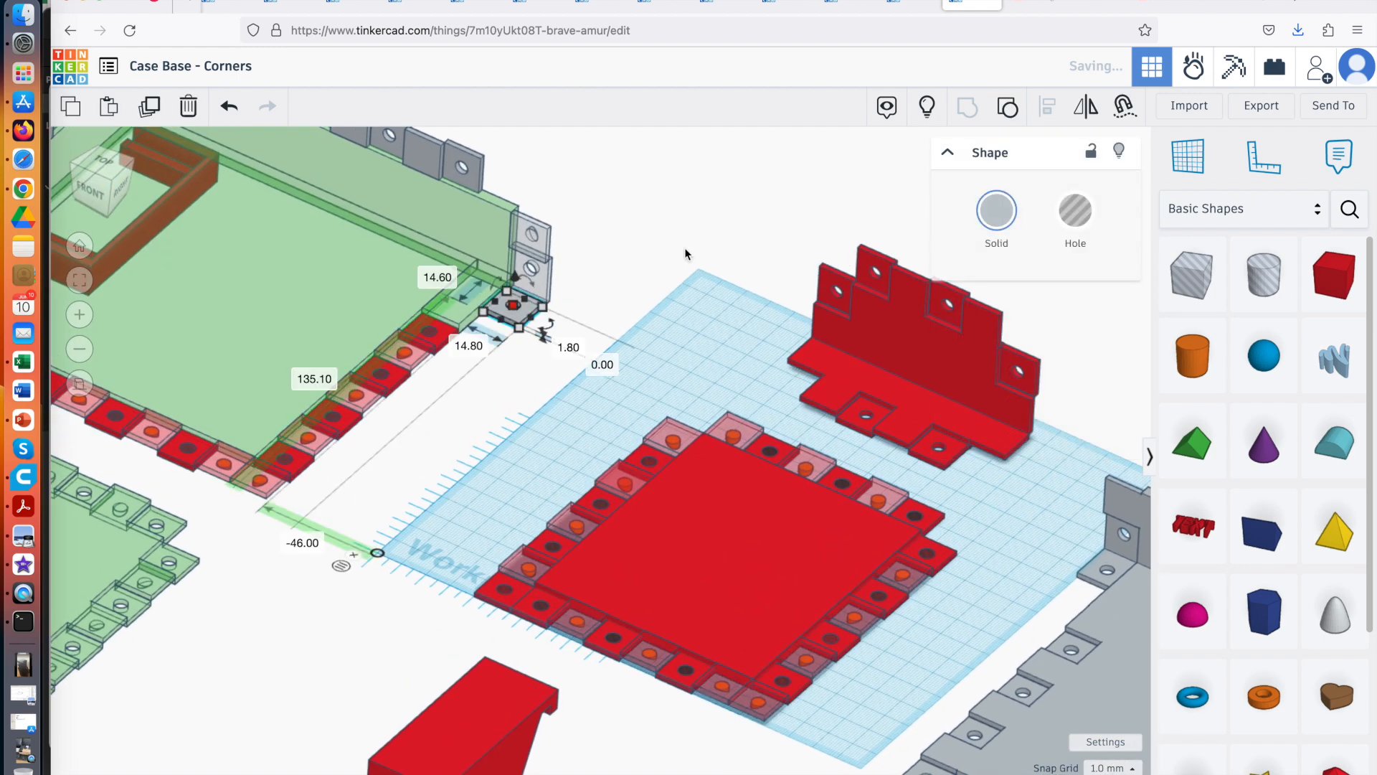
{"action": "left_click", "coordinate": [1017, 108]}
{"action": "left_click", "coordinate": [637, 298]}
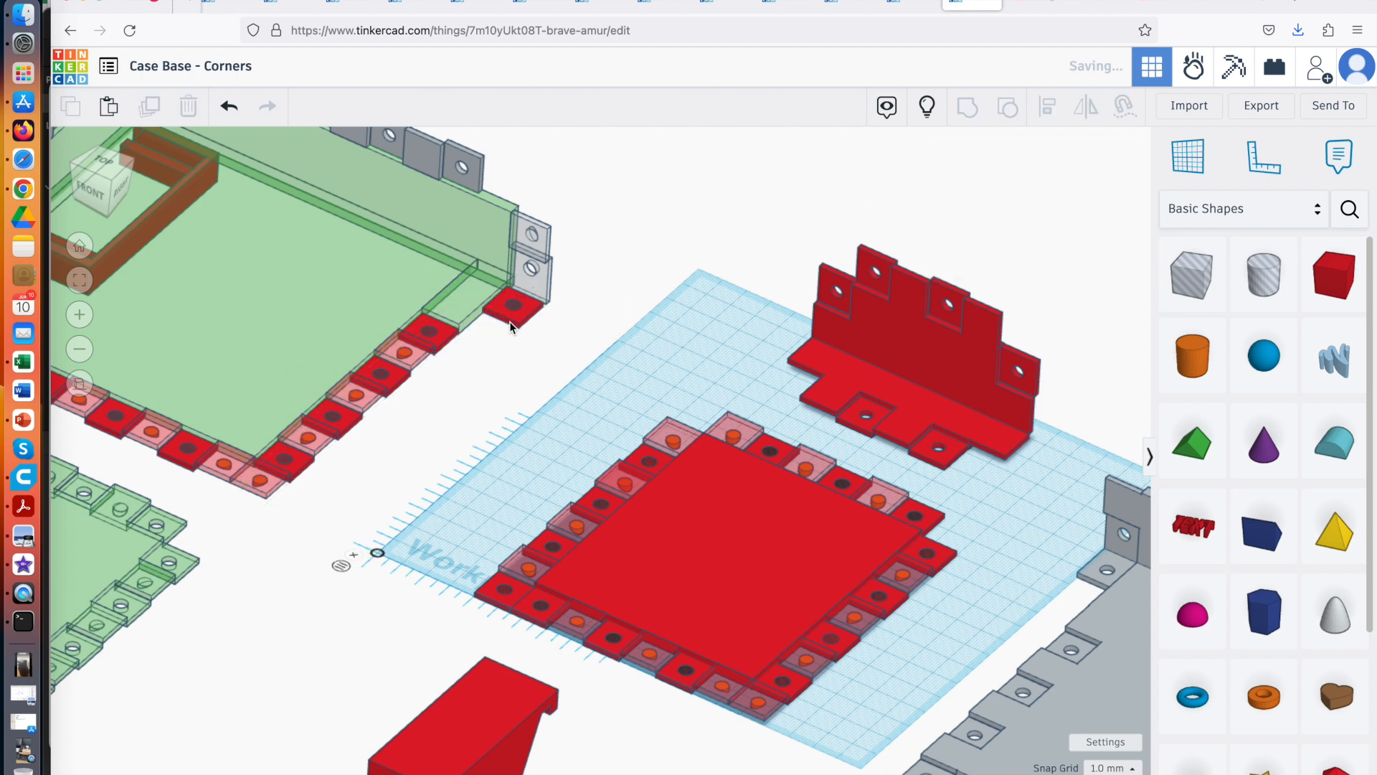
Set the length of the flat corner tab's red box to 18.70 mm
{"action": "left_click", "coordinate": [523, 314]}
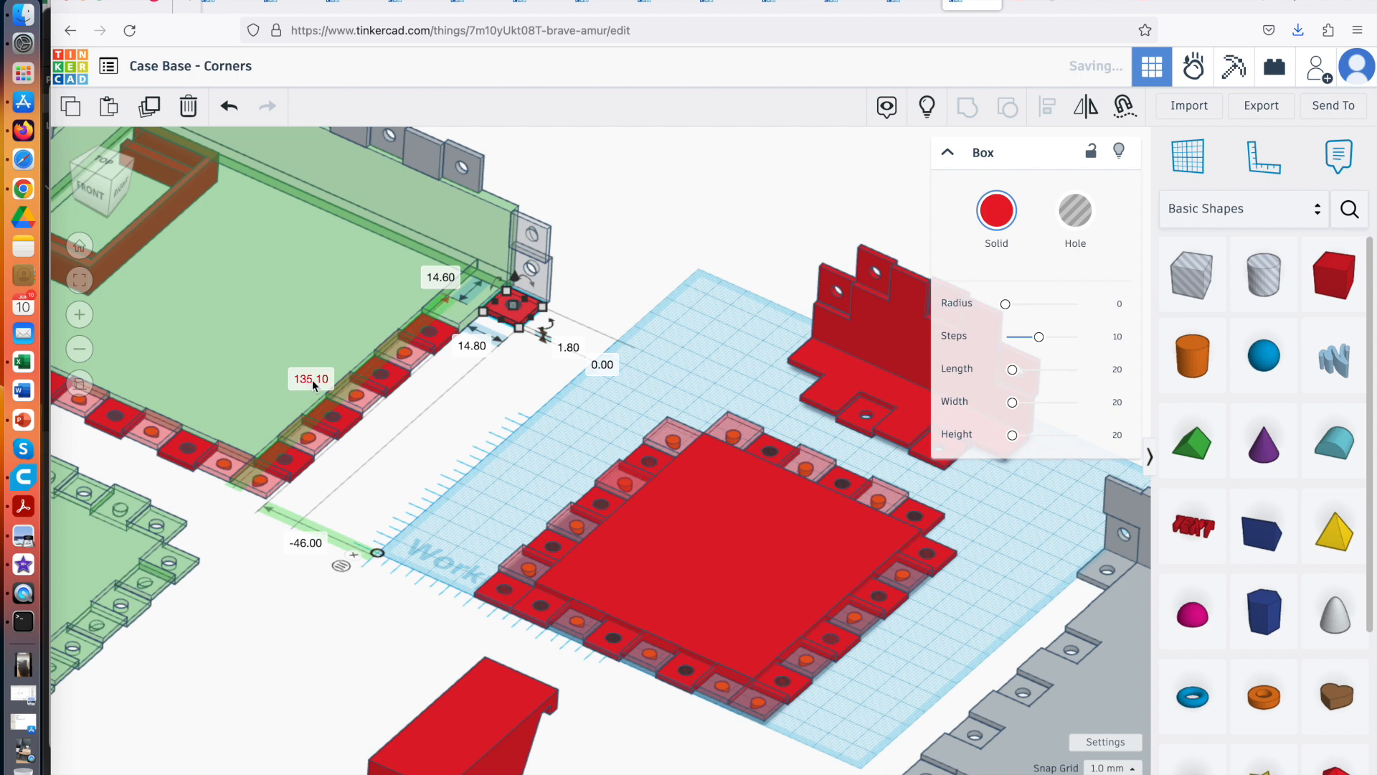
{"action": "left_click", "coordinate": [441, 281]}
{"action": "key", "text": "BackSpace"}
{"action": "type", "text": "8"}
{"action": "key", "text": "BackSpace"}
{"action": "key", "text": "BackSpace"}
{"action": "type", "text": "75"}
{"action": "left_click", "coordinate": [504, 343]}
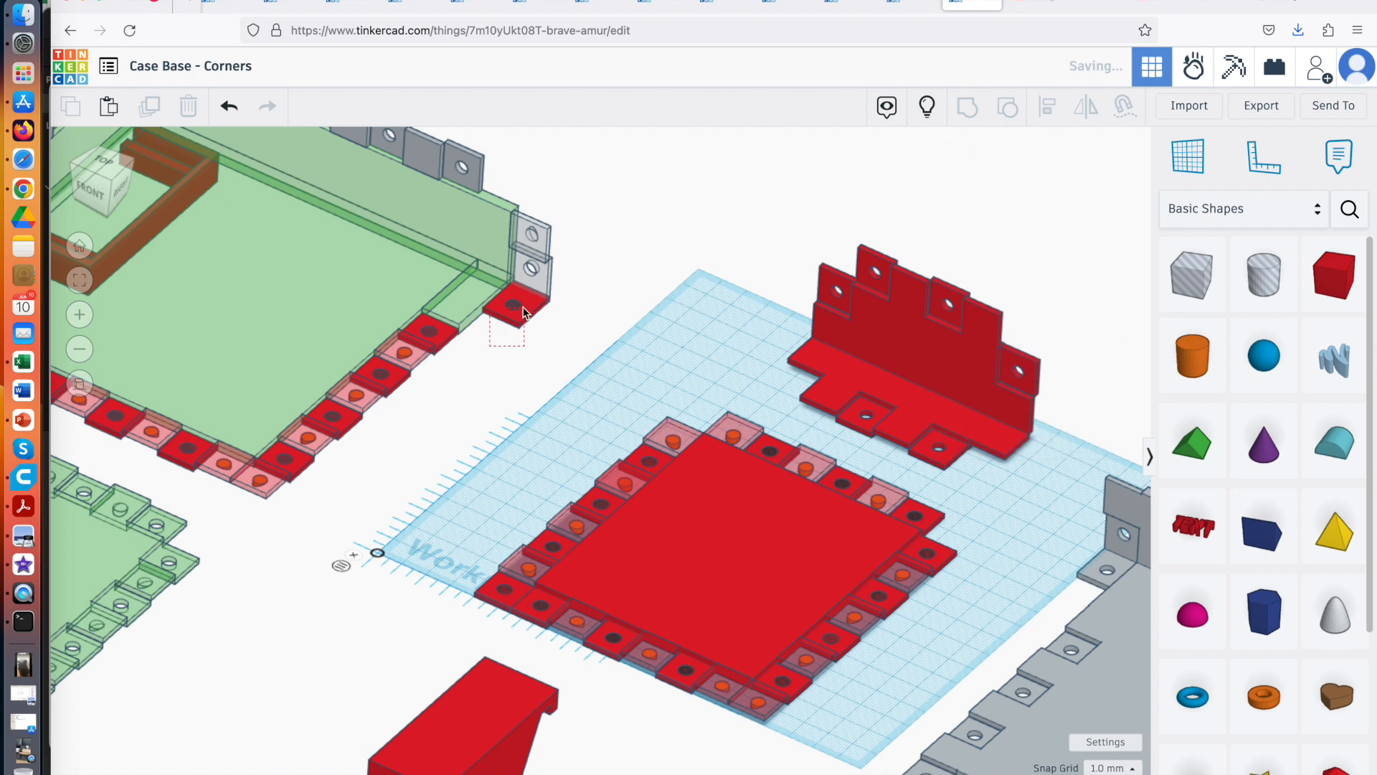
Group the three shapes of the flat corner tab and colour the group gray
{"action": "left_click", "coordinate": [512, 310]}
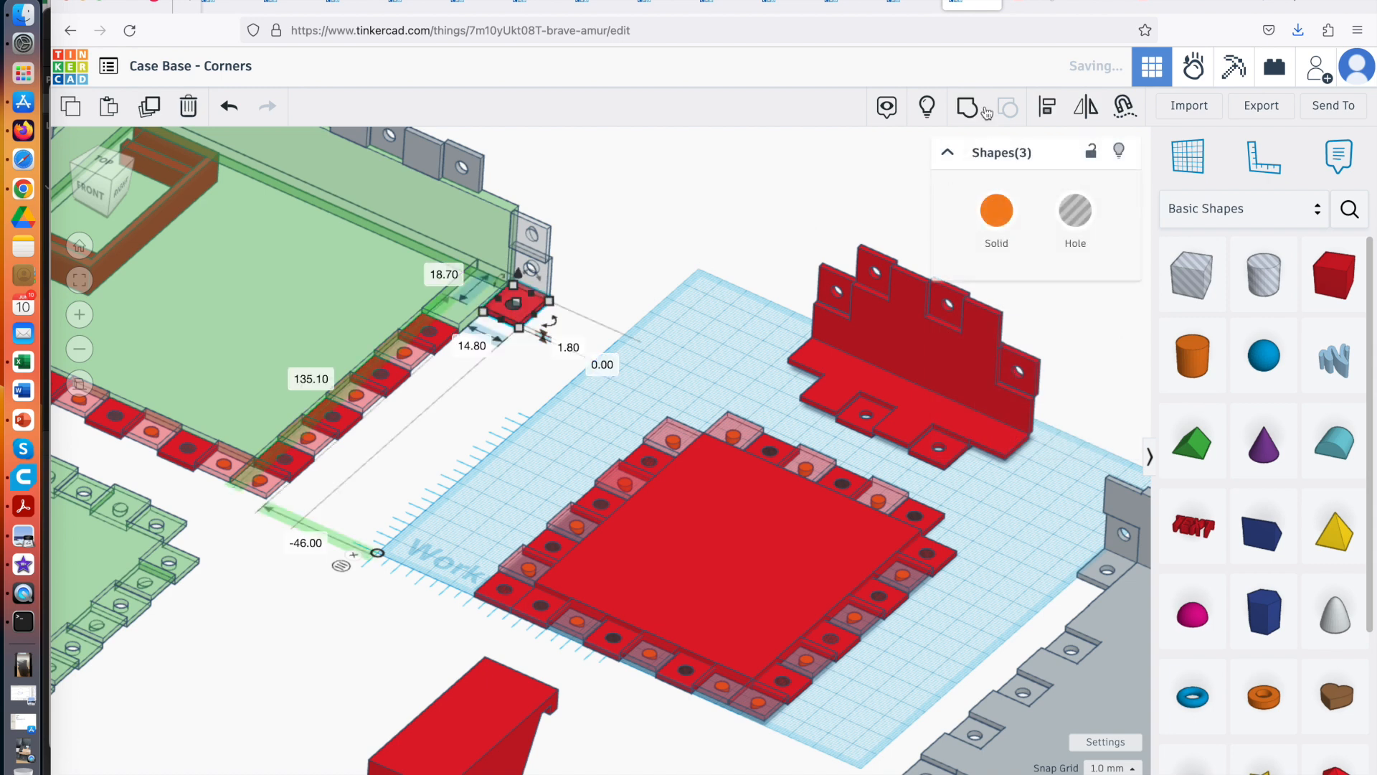
{"action": "left_click", "coordinate": [996, 210]}
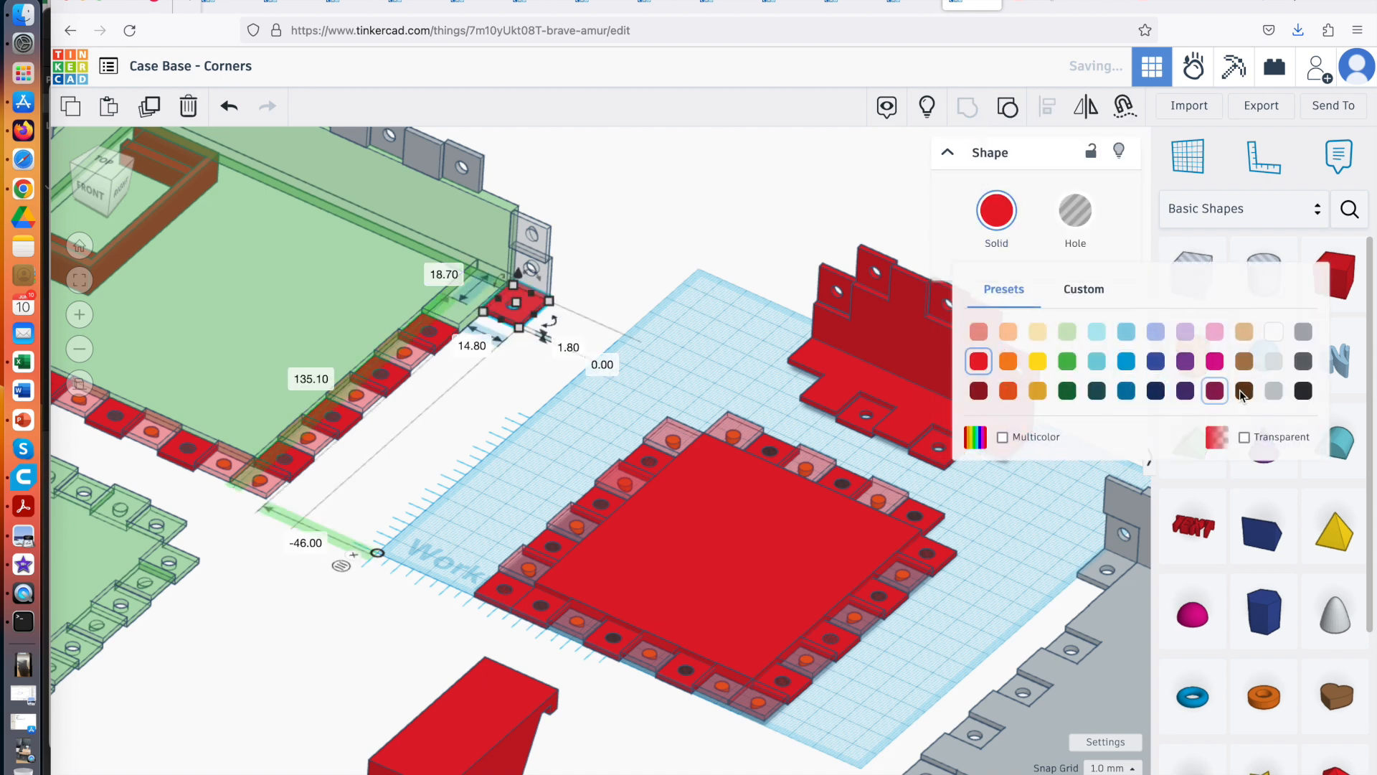
{"action": "left_click", "coordinate": [1274, 391]}
{"action": "left_click", "coordinate": [660, 371]}
Ungroup the row of six gray tabs along the top of the base's back wall
{"action": "right_click_drag", "start_coordinate": [627, 341], "coordinate": [472, 337]}
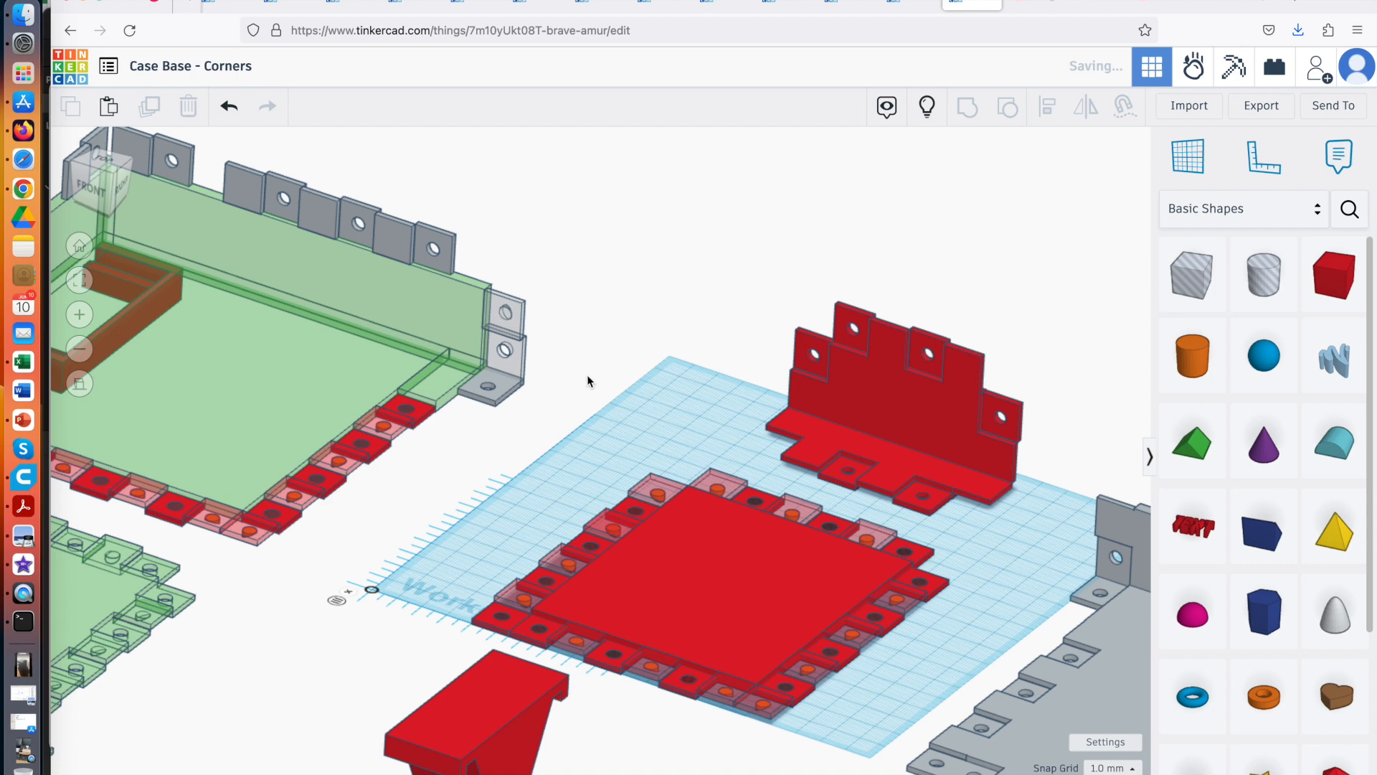
{"action": "right_click_drag", "start_coordinate": [586, 380], "coordinate": [454, 361]}
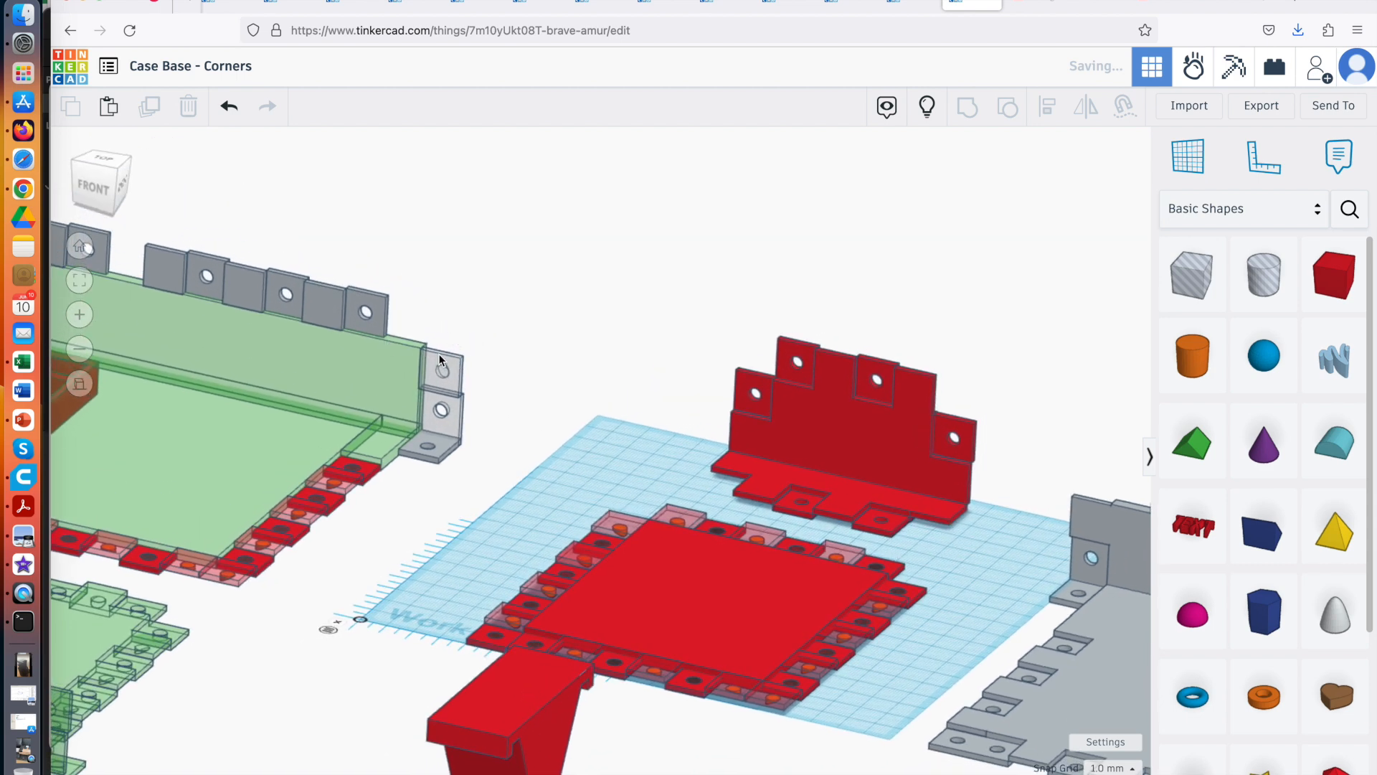
{"action": "left_click", "coordinate": [327, 321]}
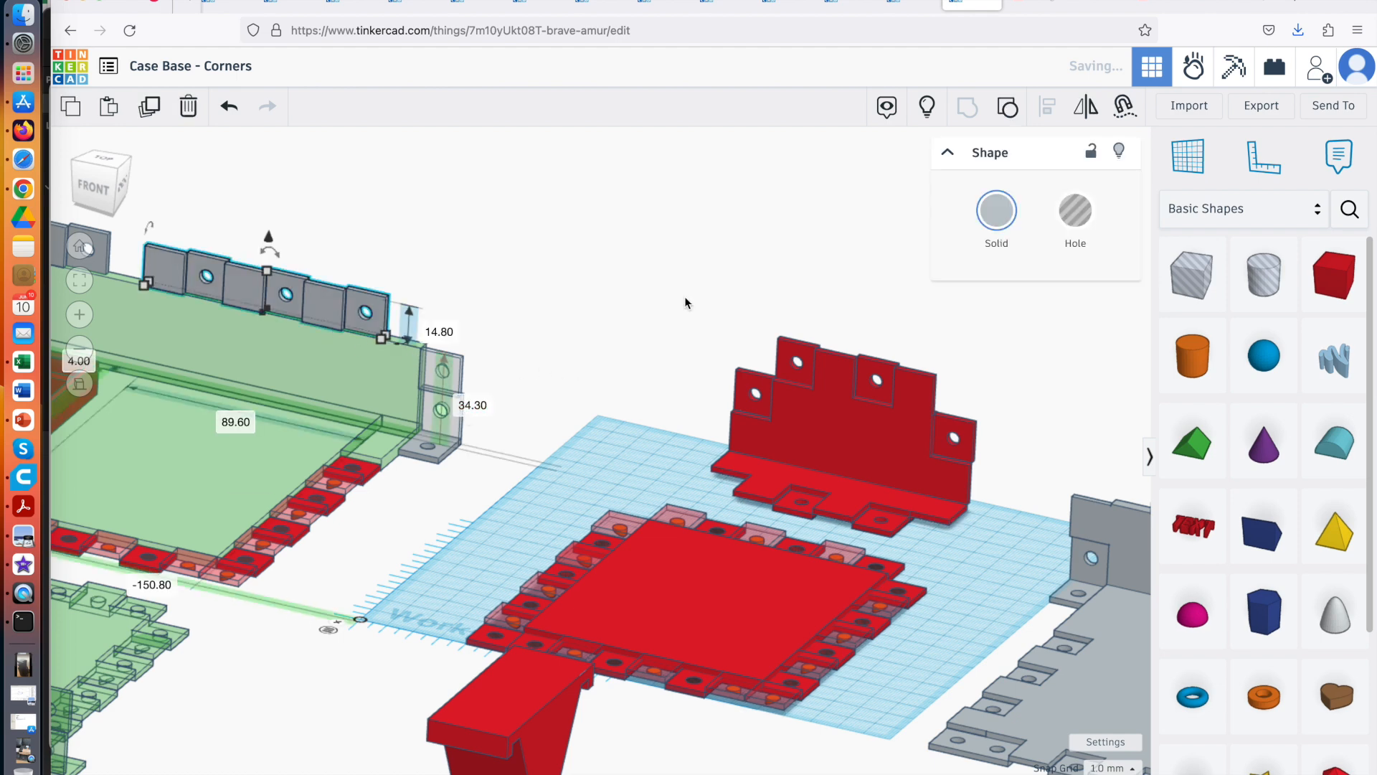
{"action": "left_click", "coordinate": [1008, 107]}
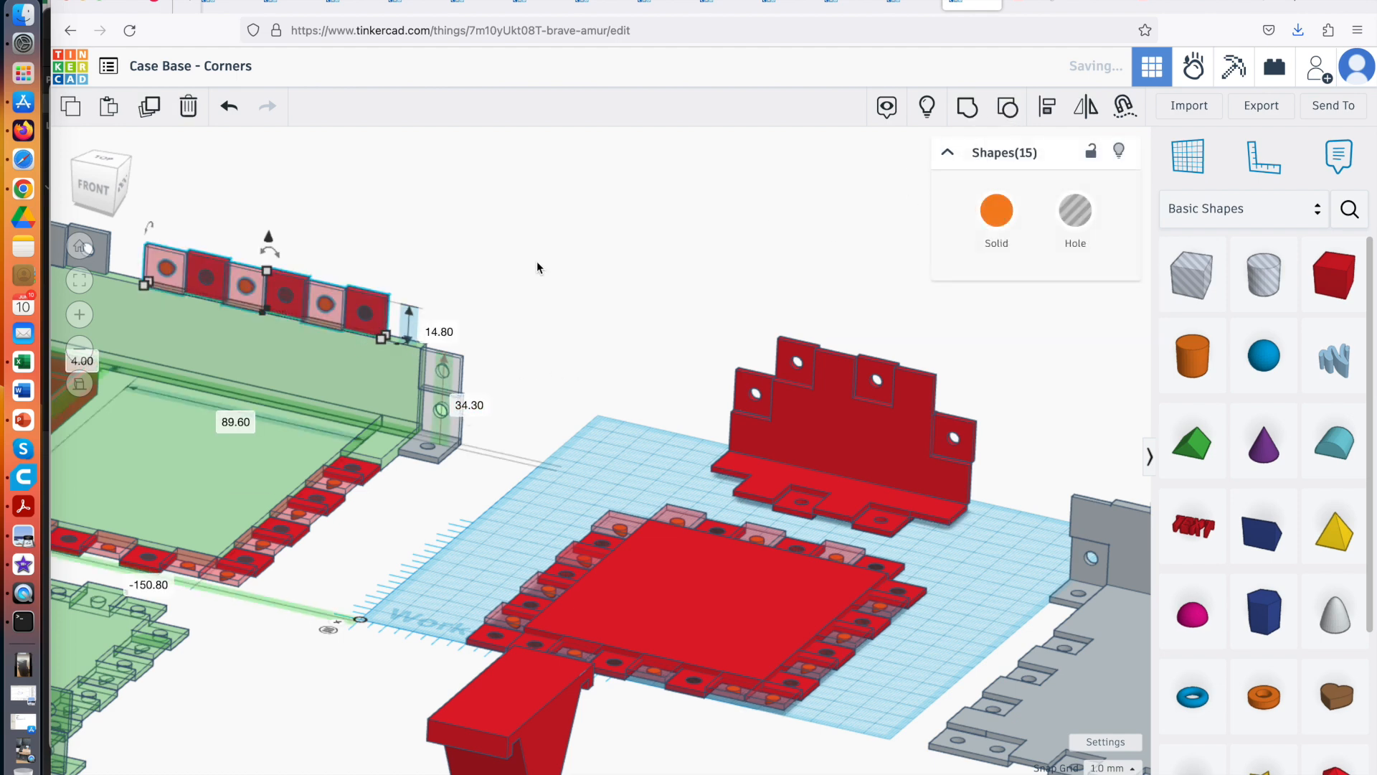
{"action": "left_click", "coordinate": [509, 270]}
{"action": "right_click_drag", "start_coordinate": [510, 271], "coordinate": [360, 320]}
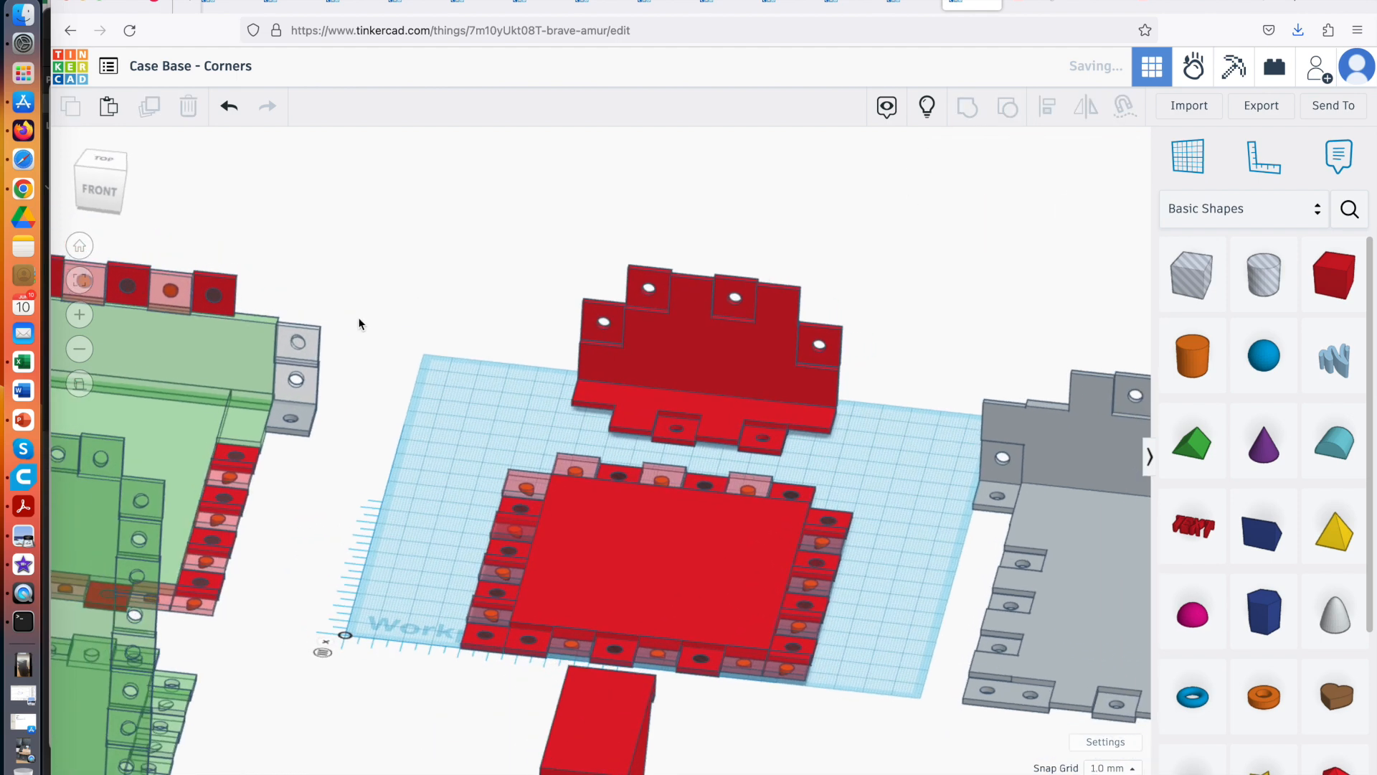
Ungroup the upright corner tab and compare its upper box's size with a transparent tab box on the back wall
{"action": "left_click", "coordinate": [313, 340]}
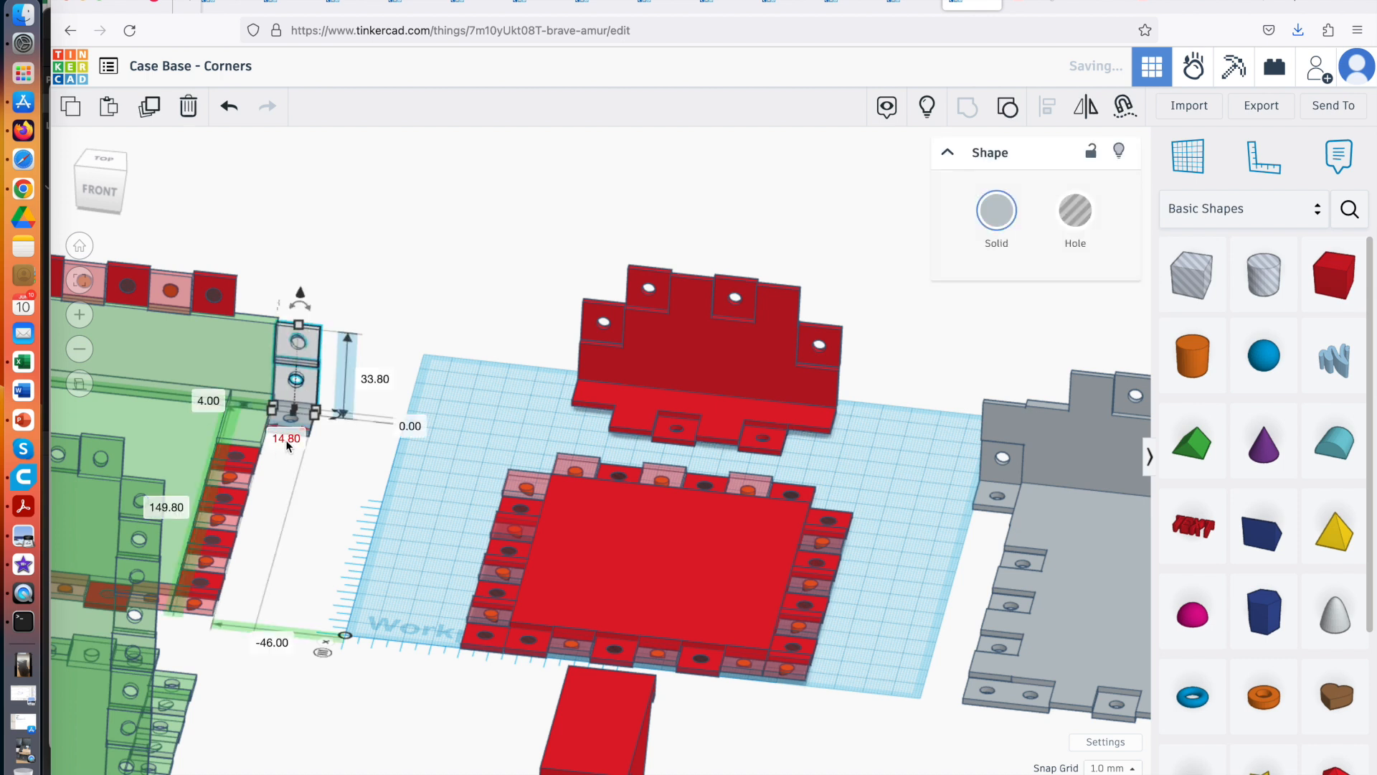
{"action": "left_click", "coordinate": [1010, 107]}
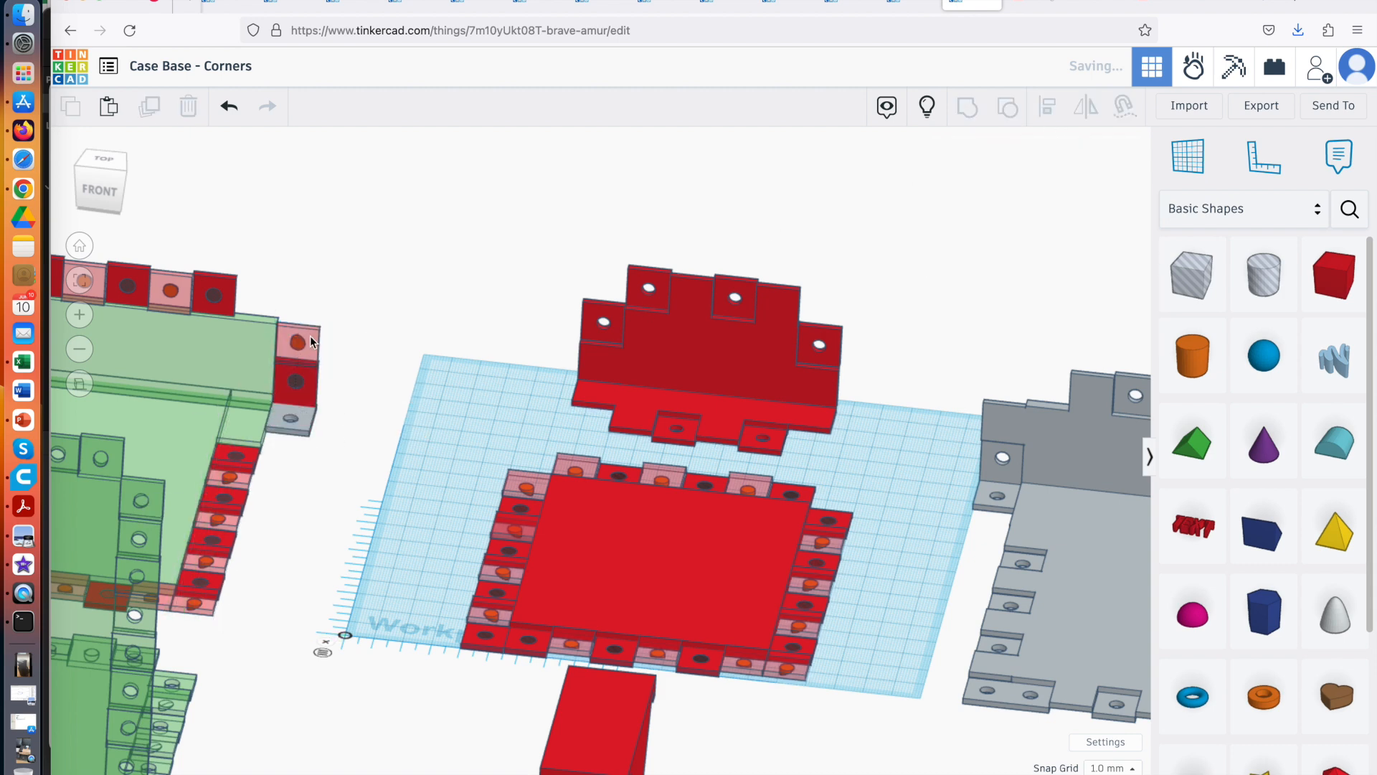
{"action": "left_click", "coordinate": [282, 404]}
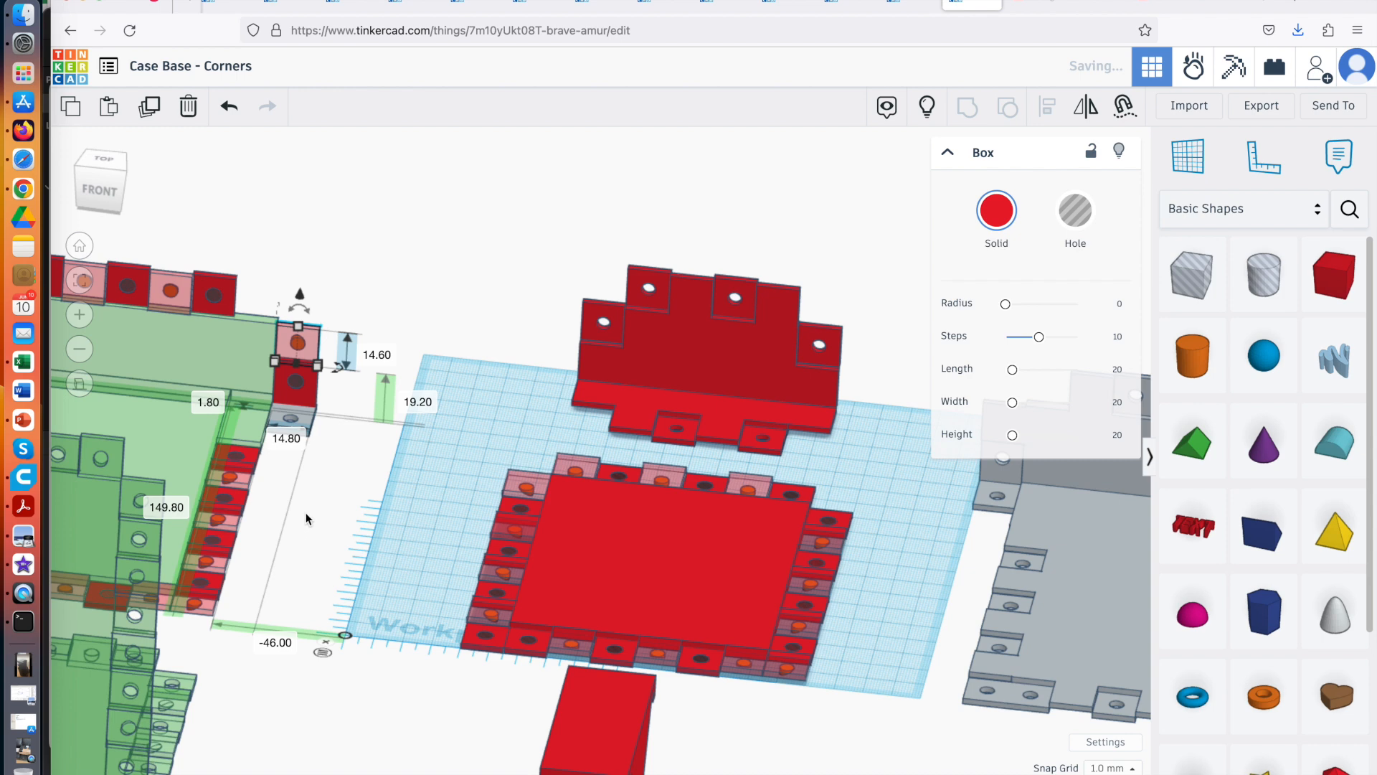
{"action": "left_click", "coordinate": [178, 305]}
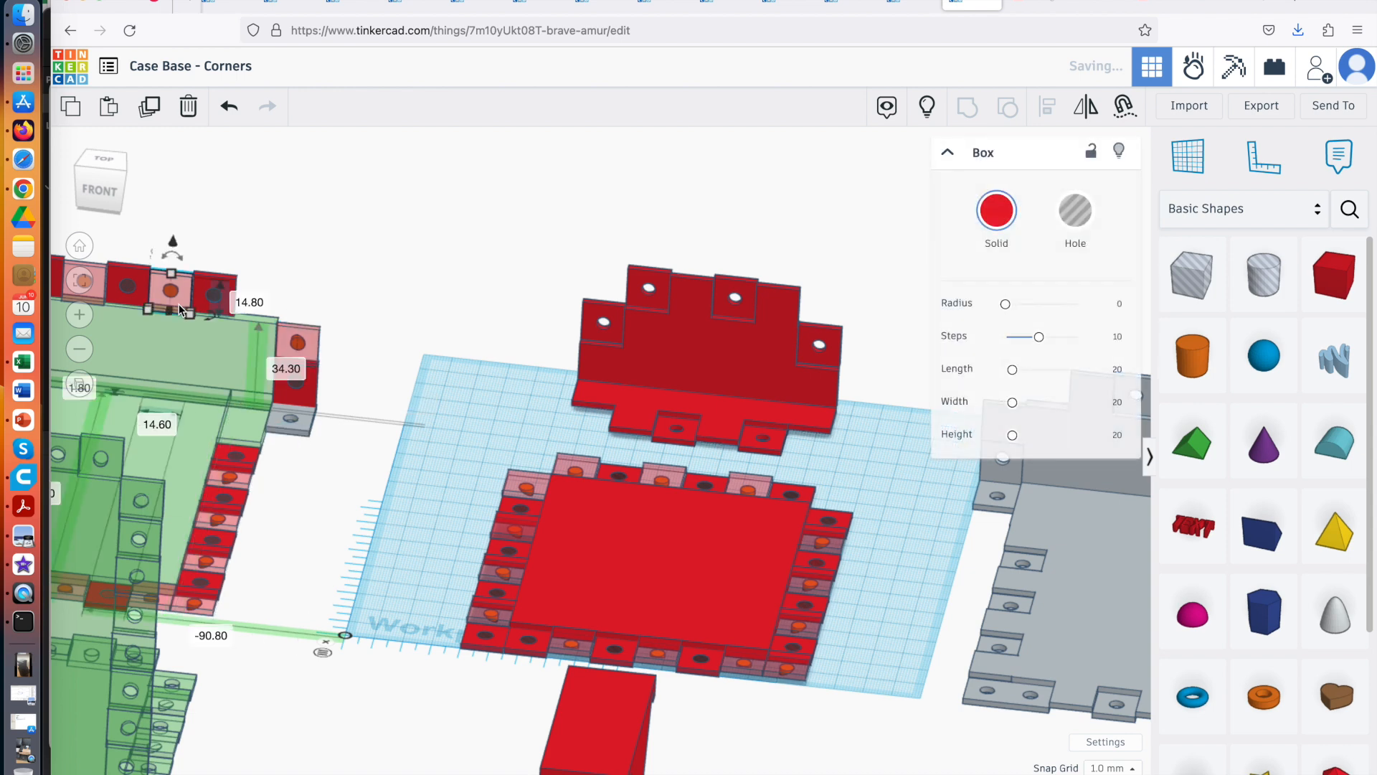
Duplicate the transparent holed tab from the back wall and set the copy's horizontal position to -45.80, above the upright corner tab
{"action": "left_click", "coordinate": [314, 337]}
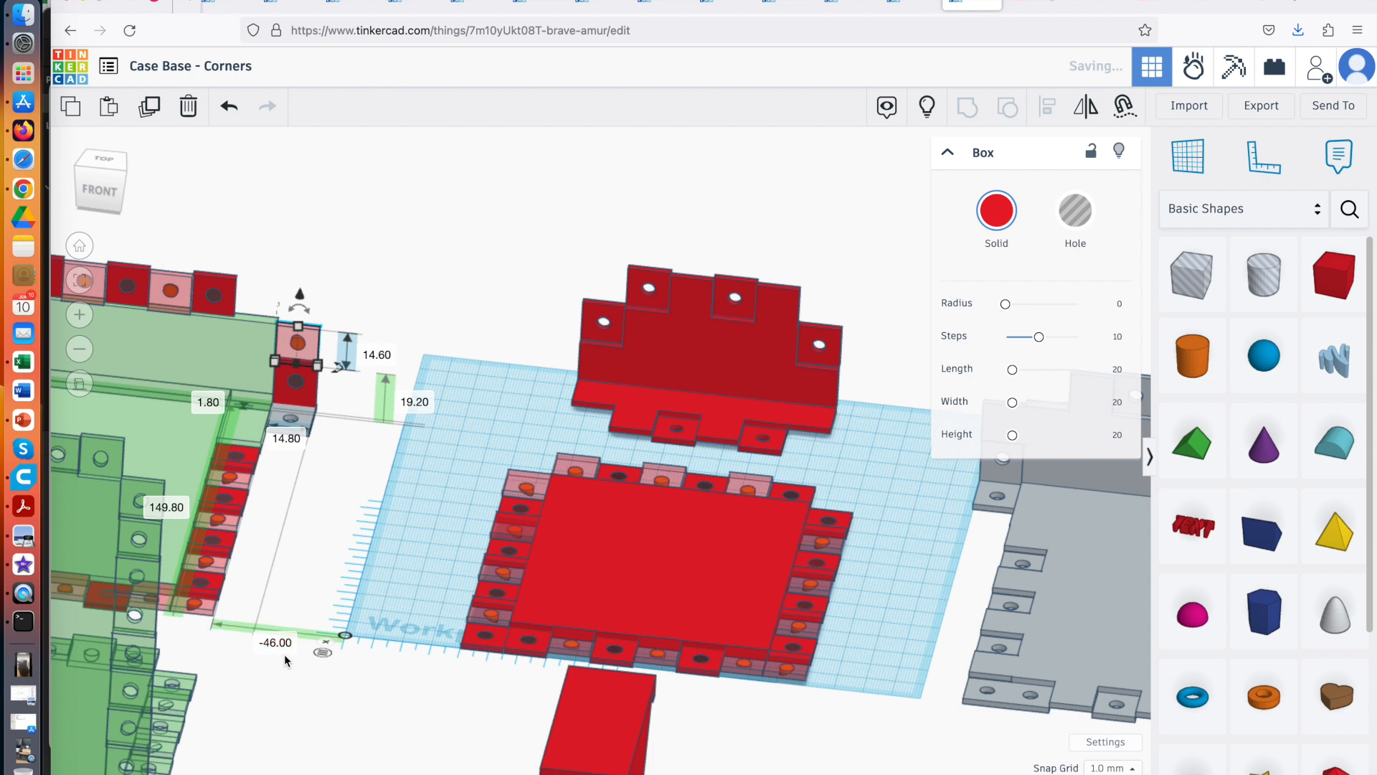
{"action": "left_click", "coordinate": [169, 295], "text": "shift"}
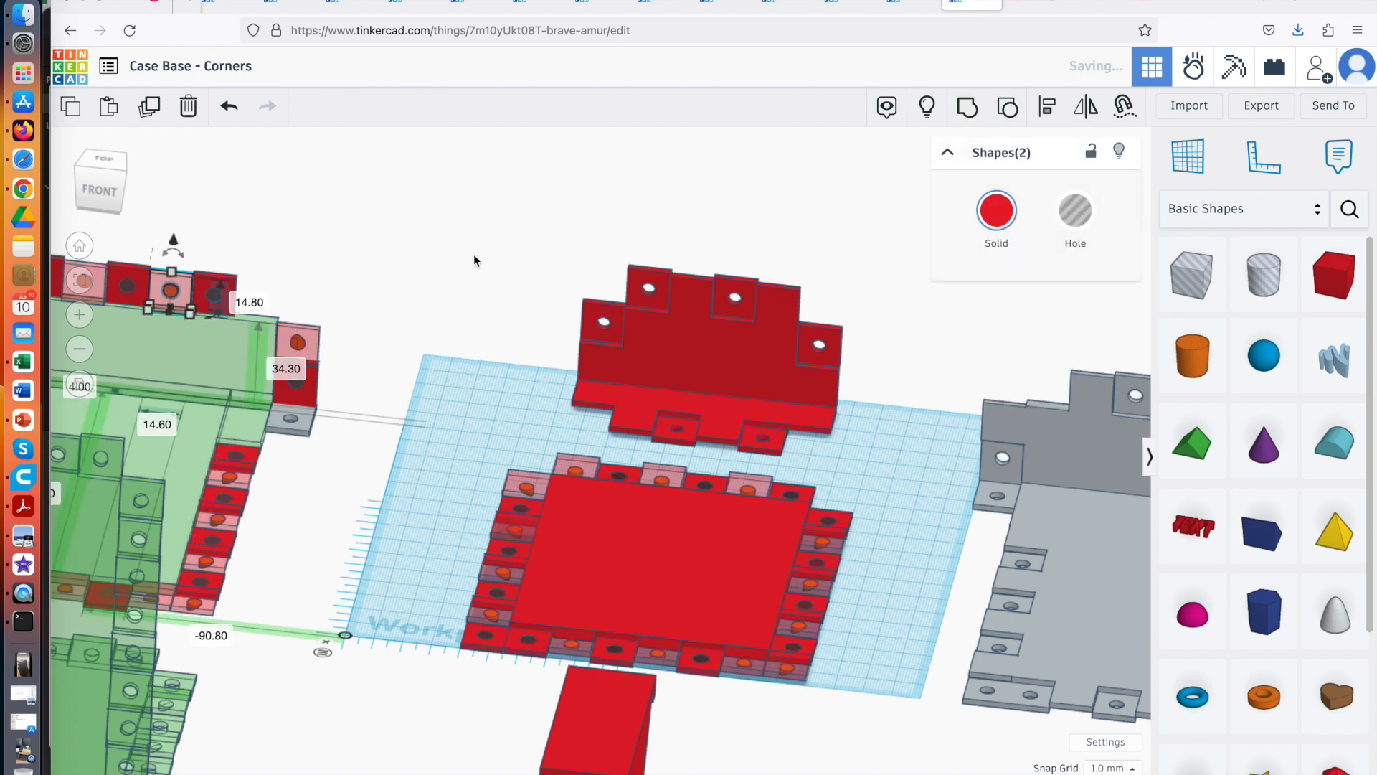
{"action": "left_click", "coordinate": [213, 639]}
{"action": "type", "text": "-46.8"}
{"action": "key", "text": "Return"}
{"action": "left_click", "coordinate": [361, 520]}
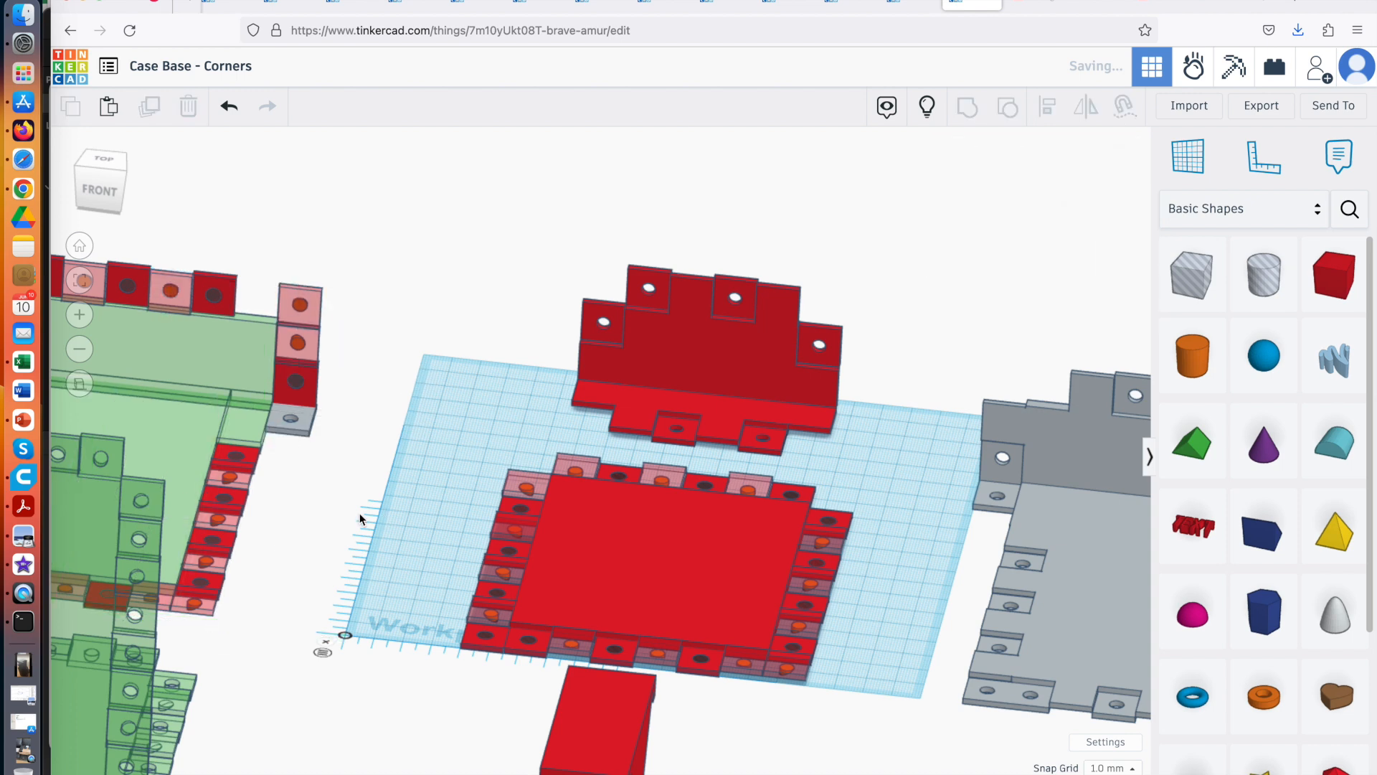
Compare the sizes of the two transparent boxes in the upright corner tab and examine how they meet the neighbouring tabs
{"action": "left_click", "coordinate": [308, 342]}
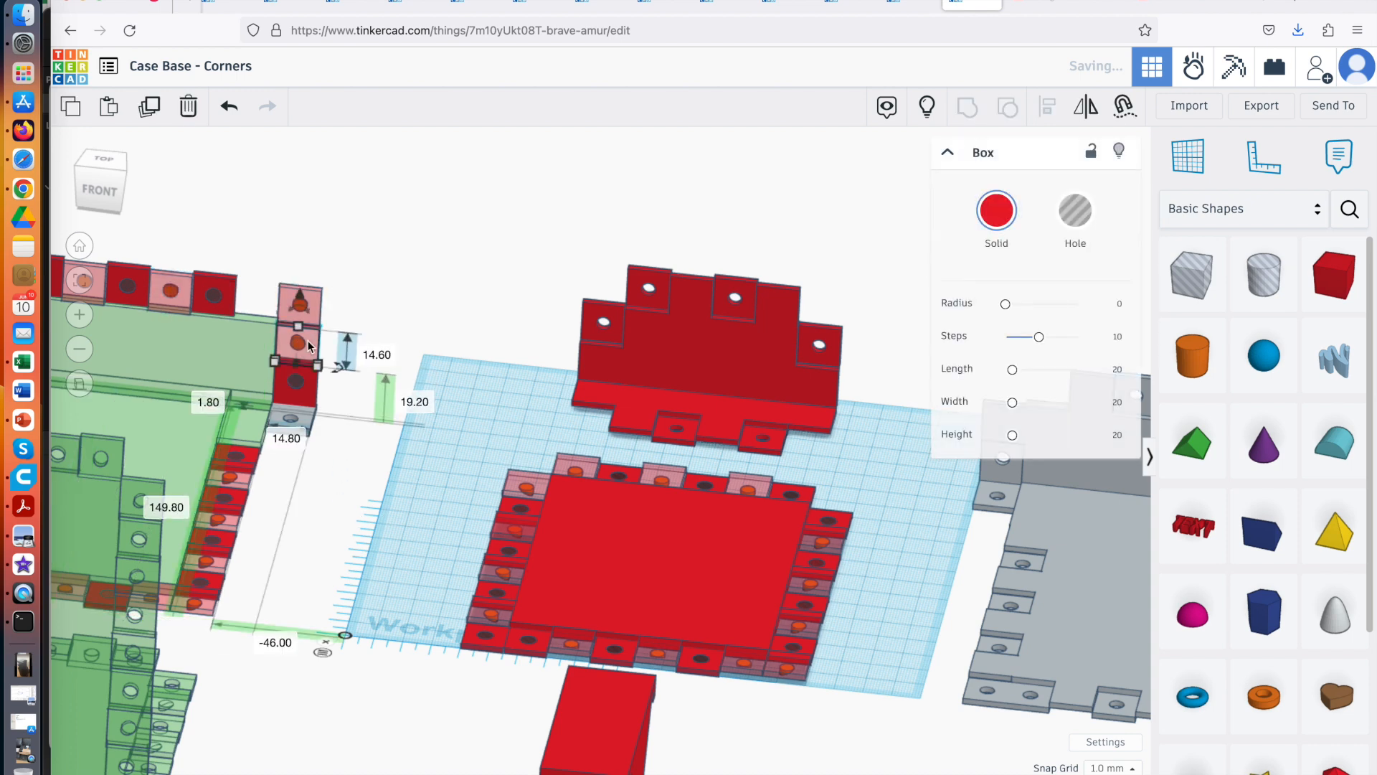
{"action": "left_click", "coordinate": [313, 294]}
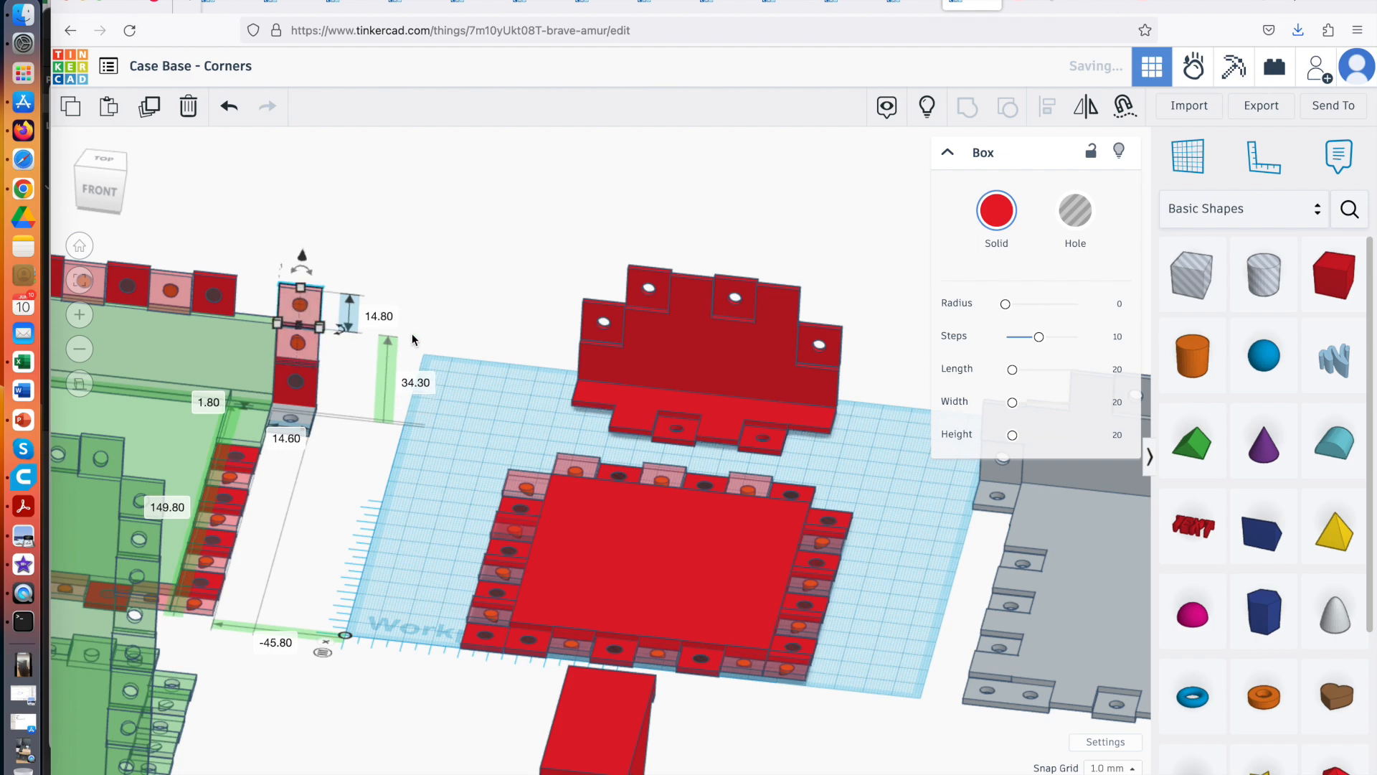
{"action": "right_click_drag", "start_coordinate": [433, 311], "coordinate": [733, 418]}
{"action": "right_click_drag", "start_coordinate": [929, 445], "coordinate": [816, 446]}
{"action": "left_click", "coordinate": [1086, 434]}
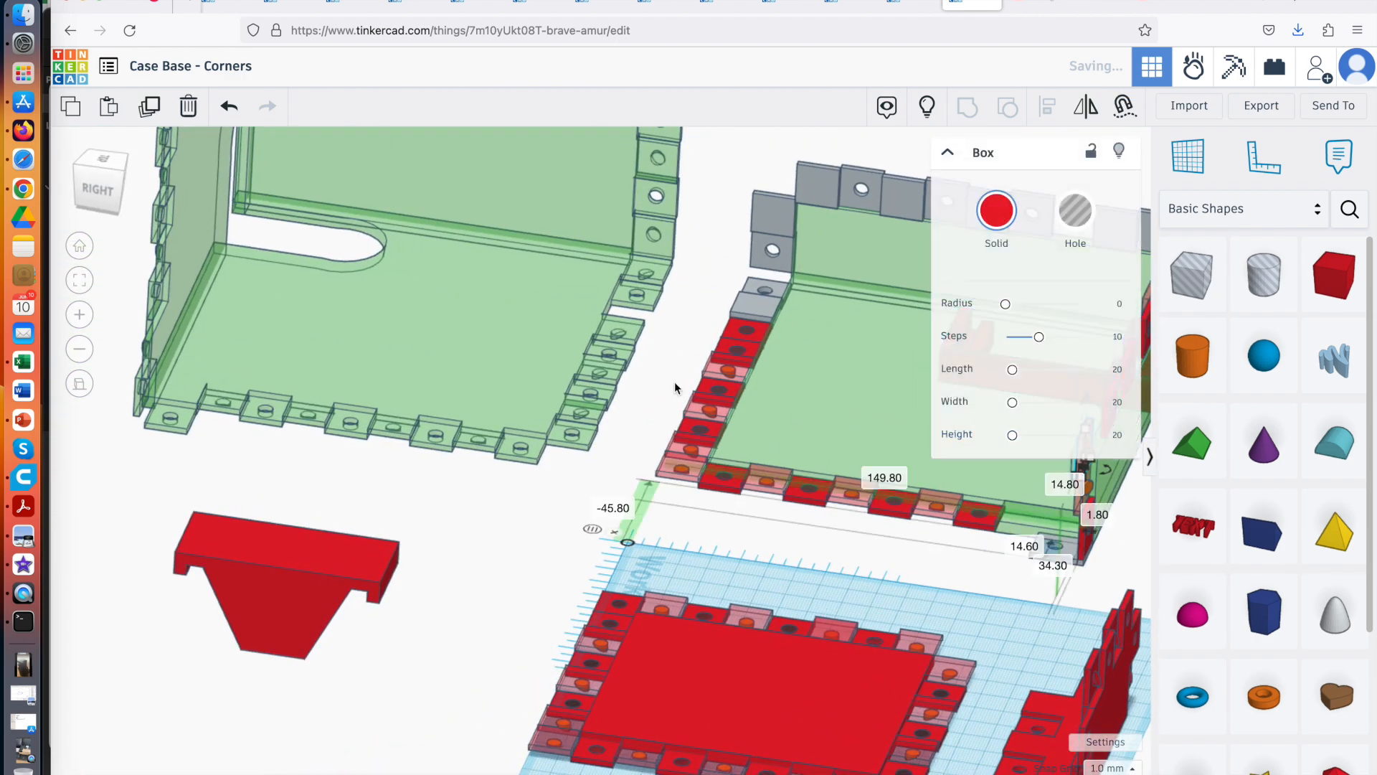
{"action": "left_click", "coordinate": [80, 280]}
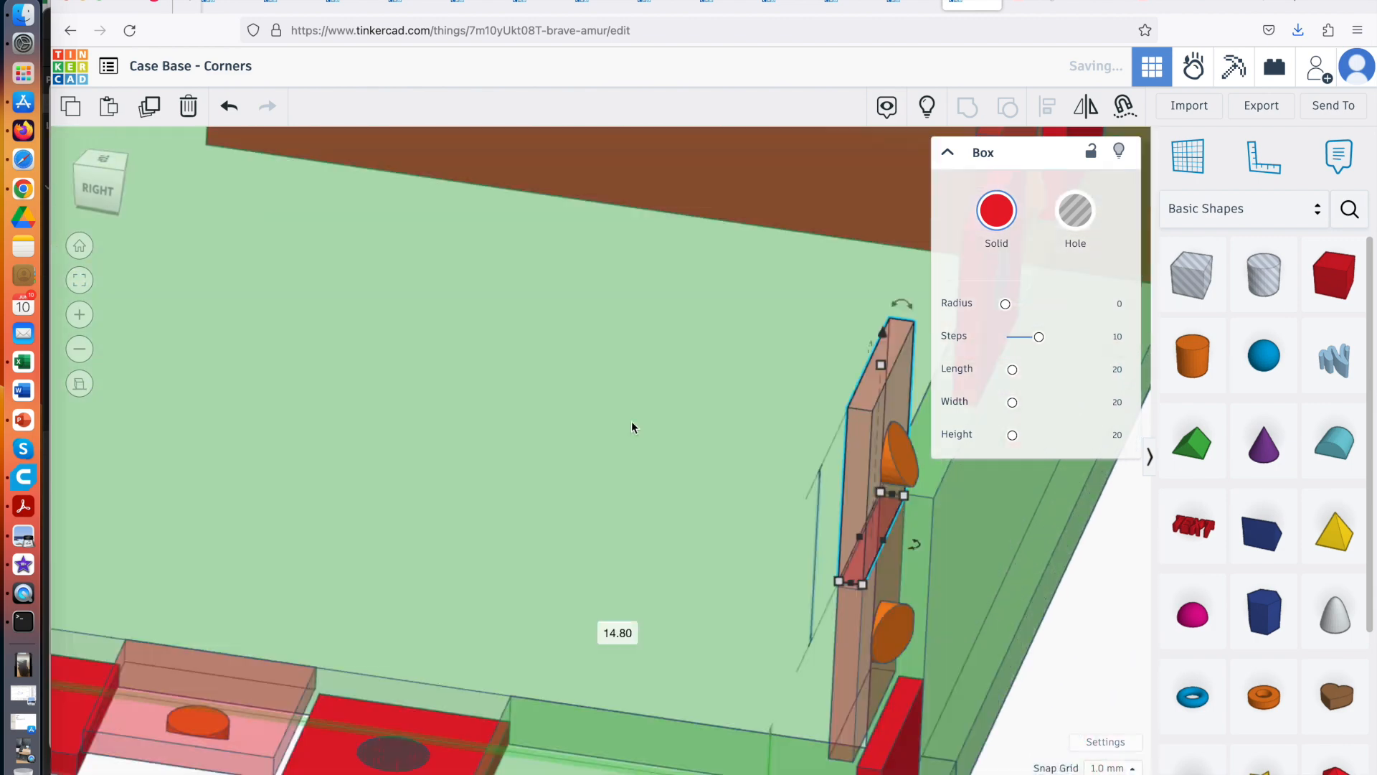
{"action": "scroll", "coordinate": [437, 380], "scroll_direction": "down", "scroll_amount": 5}
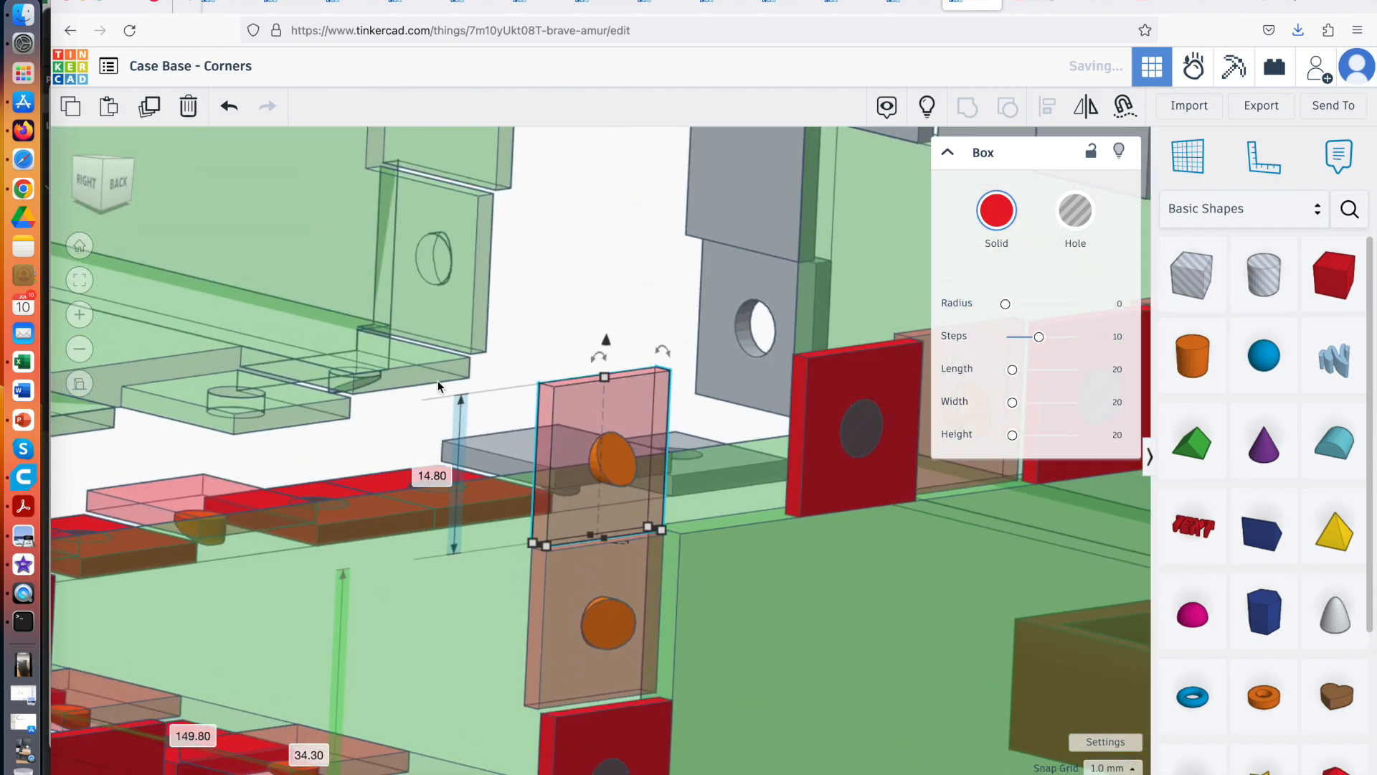
{"action": "scroll", "coordinate": [437, 381], "scroll_direction": "down", "scroll_amount": 3}
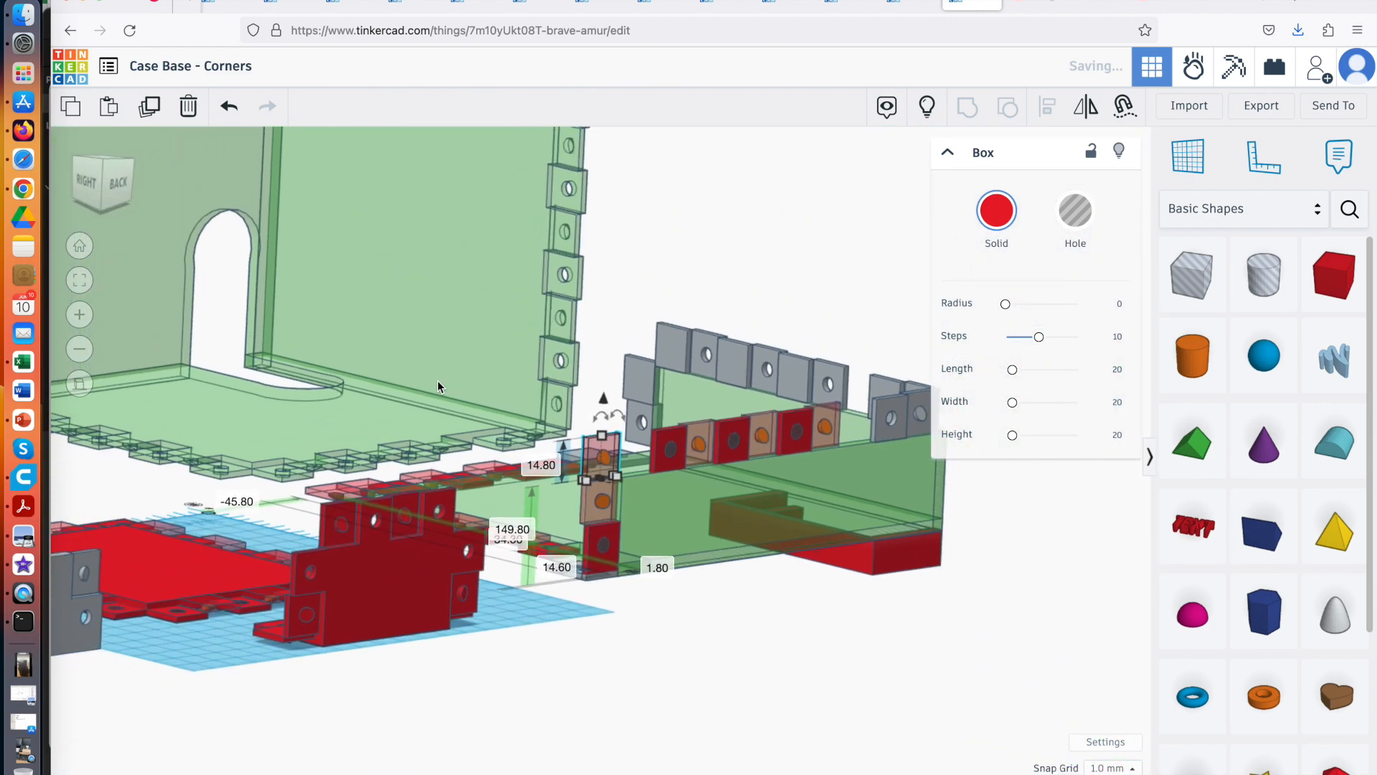
{"action": "right_click_drag", "start_coordinate": [733, 614], "coordinate": [399, 569]}
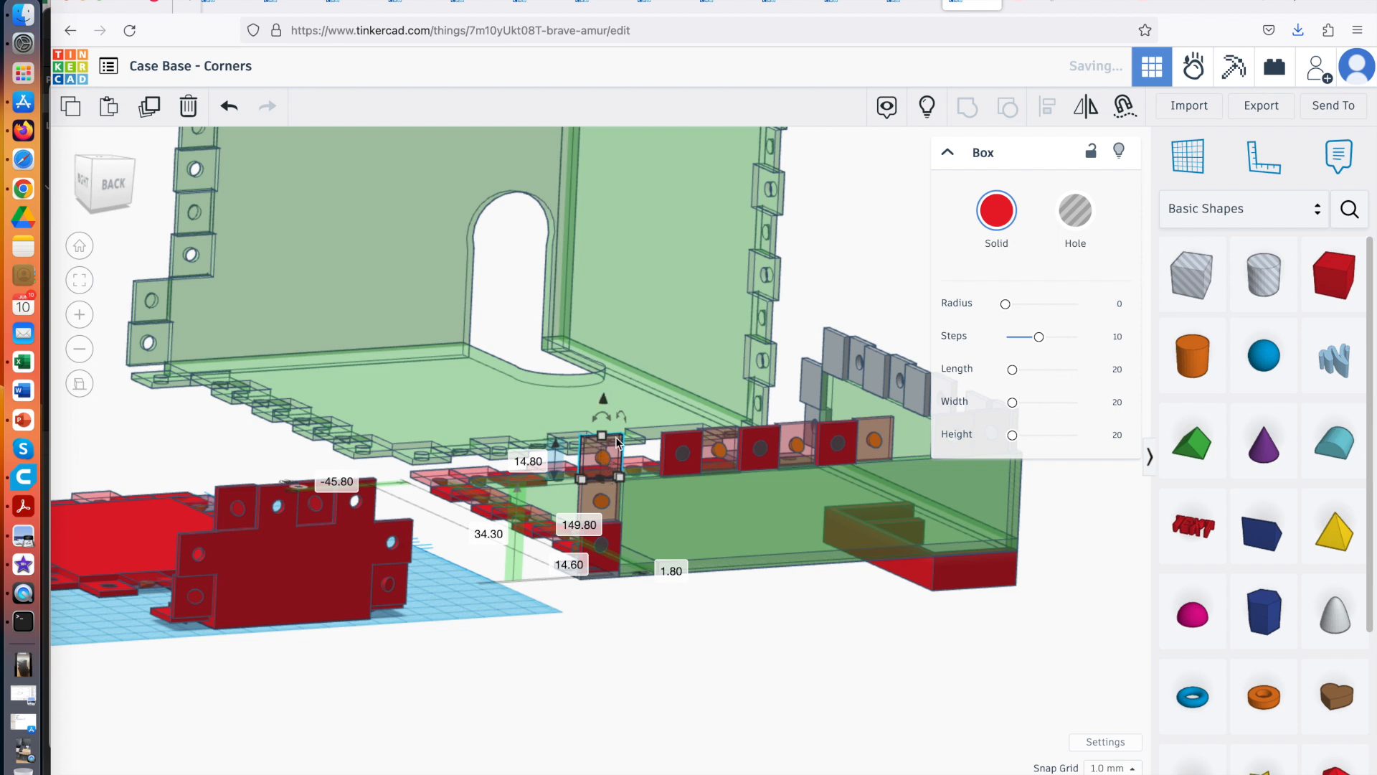
{"action": "left_click", "coordinate": [515, 603]}
{"action": "right_click_drag", "start_coordinate": [493, 617], "coordinate": [727, 571]}
{"action": "scroll", "coordinate": [677, 550], "scroll_direction": "up", "scroll_amount": 3}
Hide the green model with the arched opening and group the row of six tabs along the base's back wall
{"action": "left_click", "coordinate": [382, 348]}
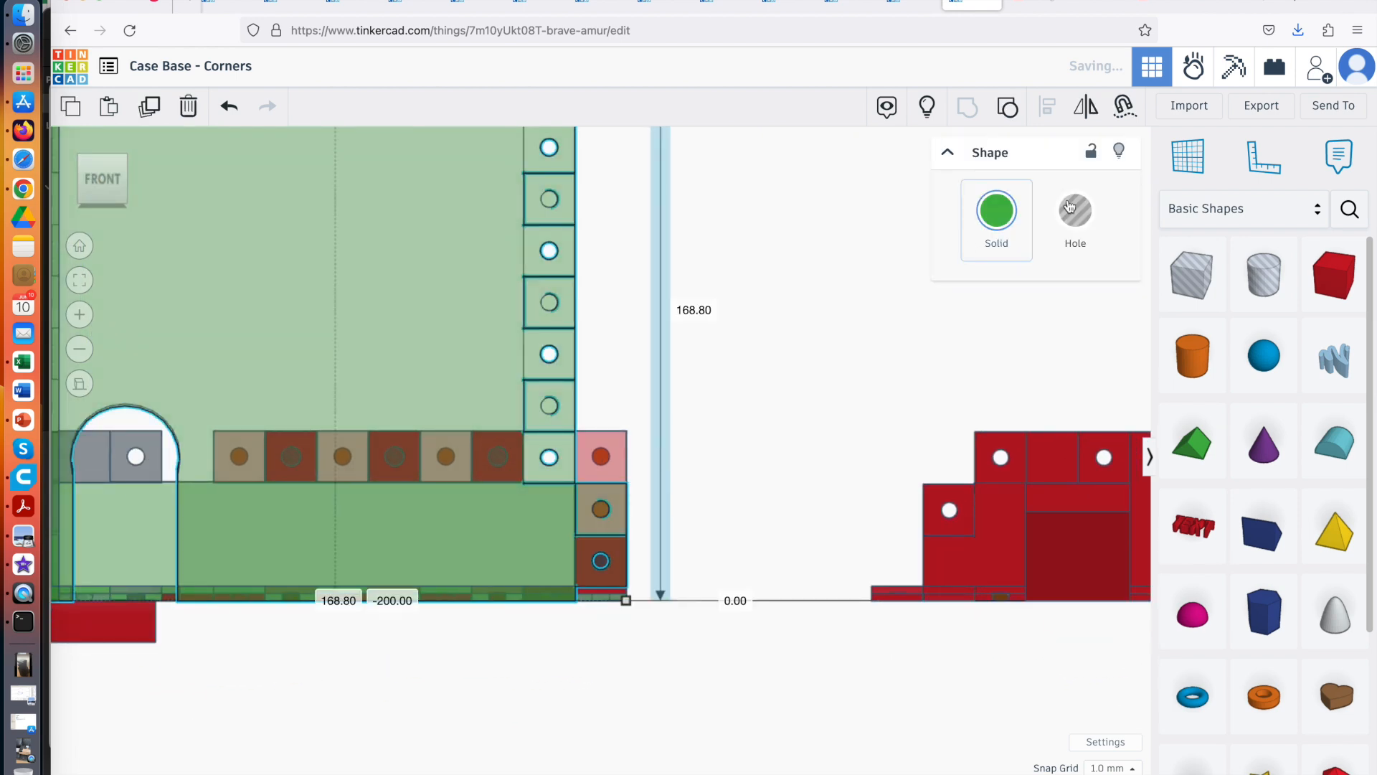
{"action": "left_click", "coordinate": [1119, 151]}
{"action": "left_click", "coordinate": [481, 409]}
{"action": "left_click_drag", "start_coordinate": [383, 450], "coordinate": [539, 463]}
{"action": "left_click", "coordinate": [966, 109]}
Colour the grouped row of back wall tabs gray and turn off its transparency
{"action": "left_click", "coordinate": [997, 211]}
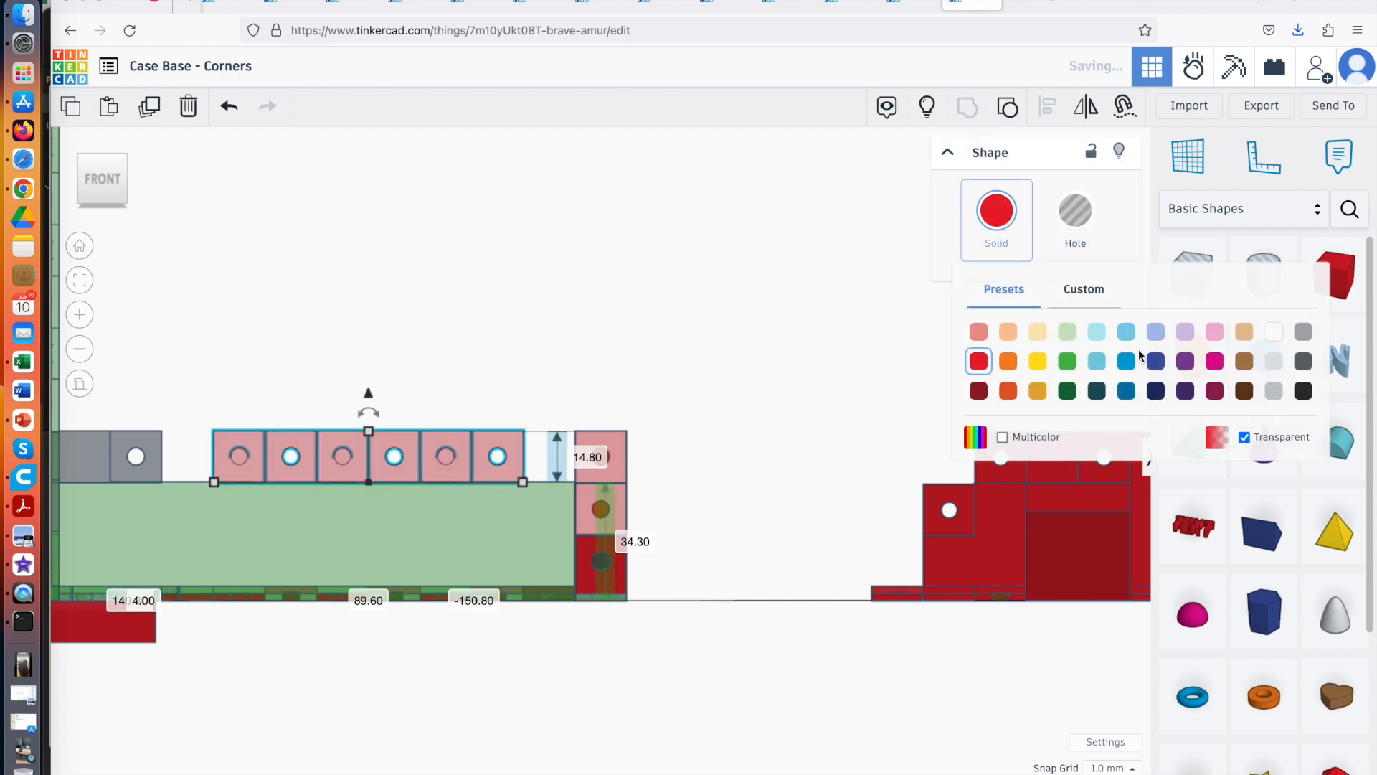
{"action": "left_click", "coordinate": [1274, 390]}
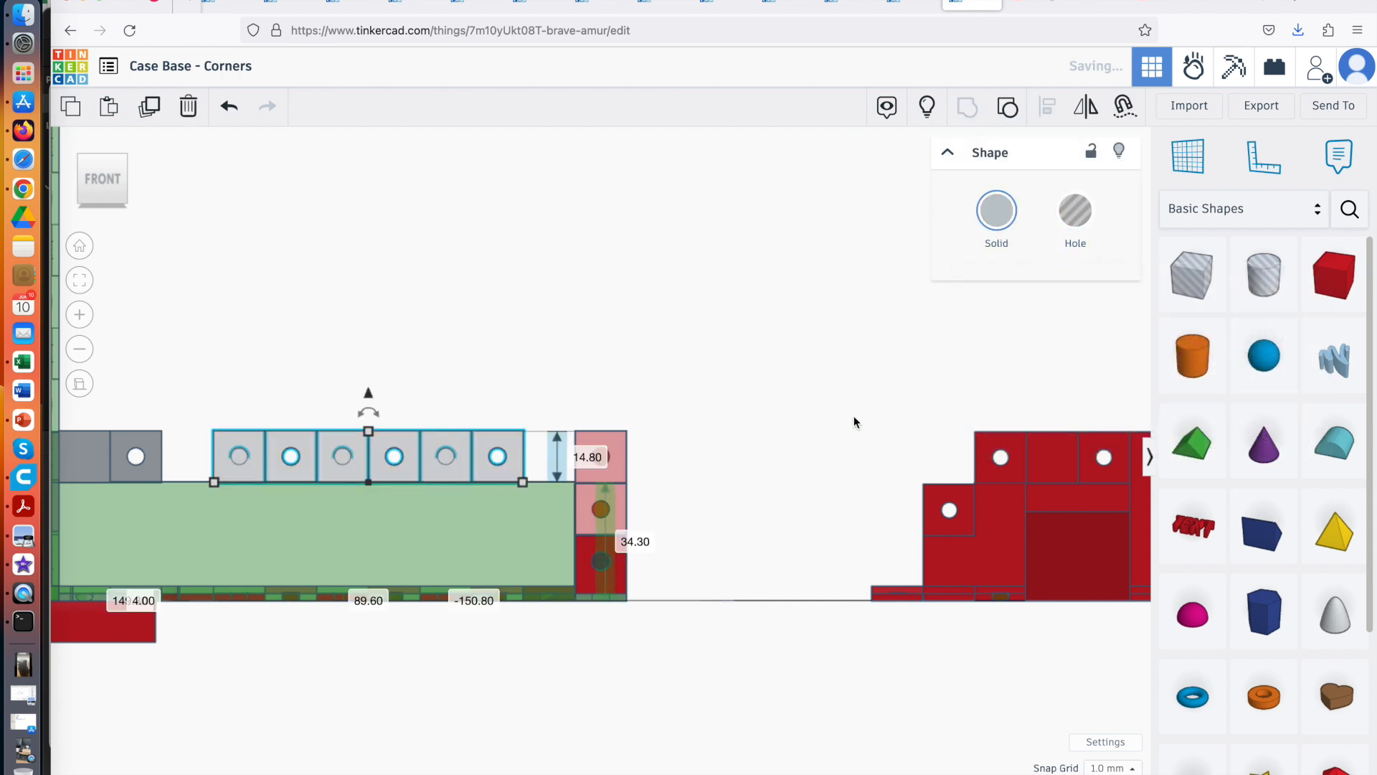
{"action": "left_click", "coordinate": [996, 210]}
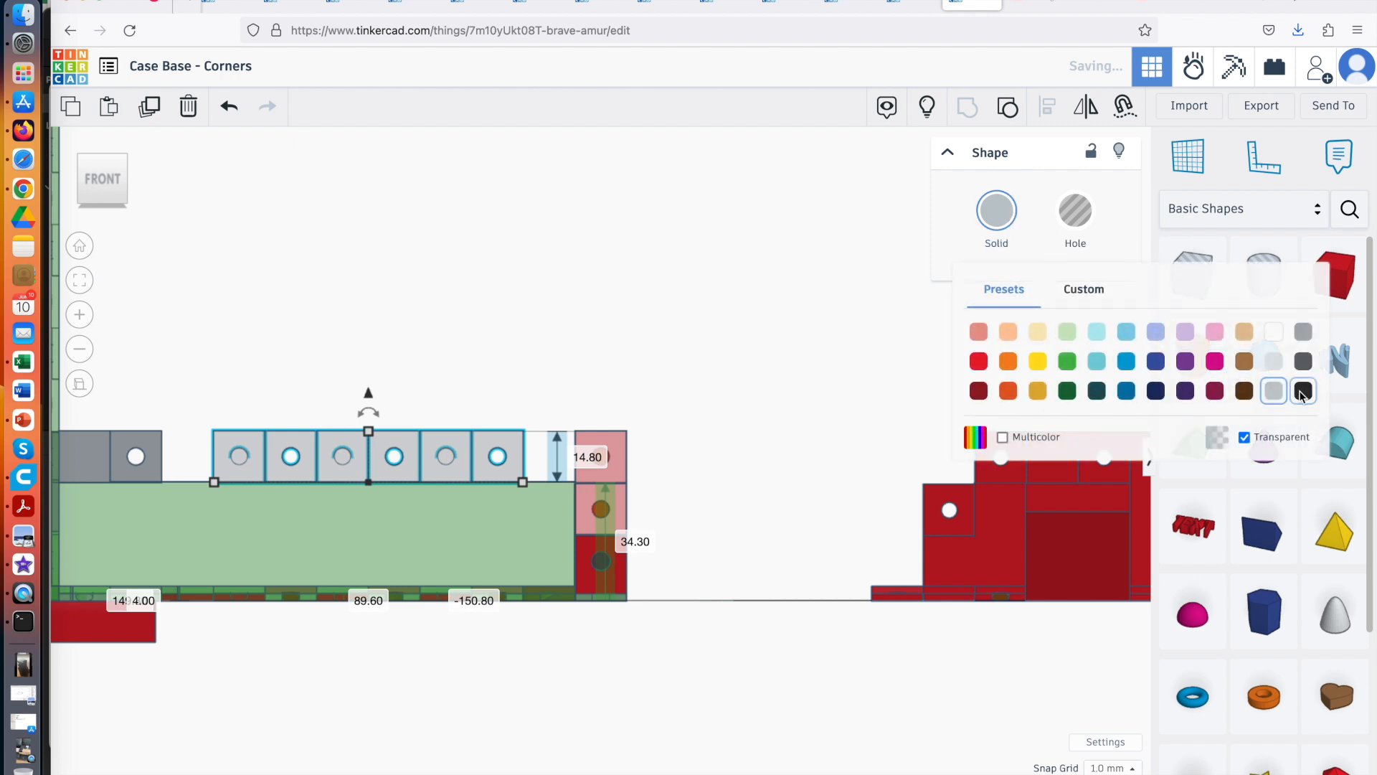
{"action": "left_click", "coordinate": [1264, 437]}
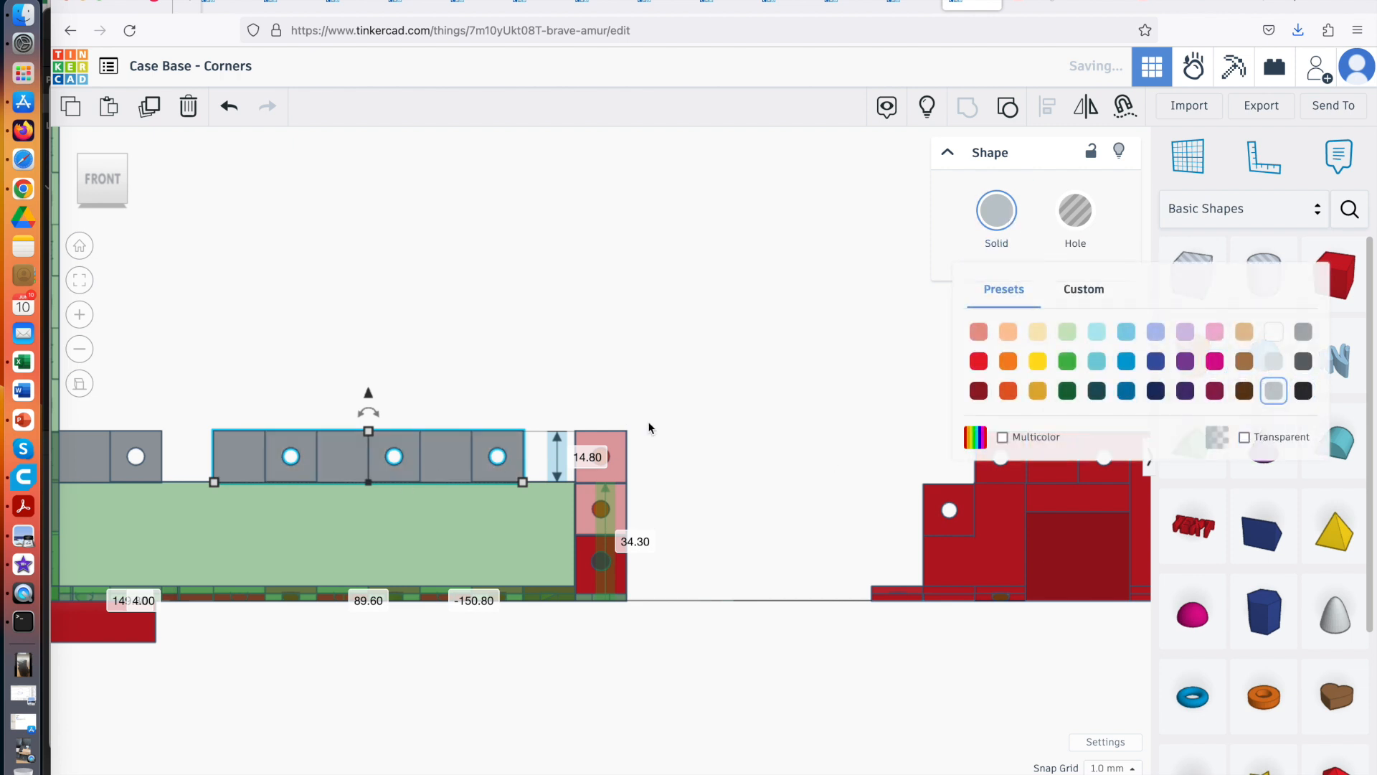
{"action": "left_click", "coordinate": [688, 441]}
{"action": "right_click_drag", "start_coordinate": [712, 461], "coordinate": [710, 488]}
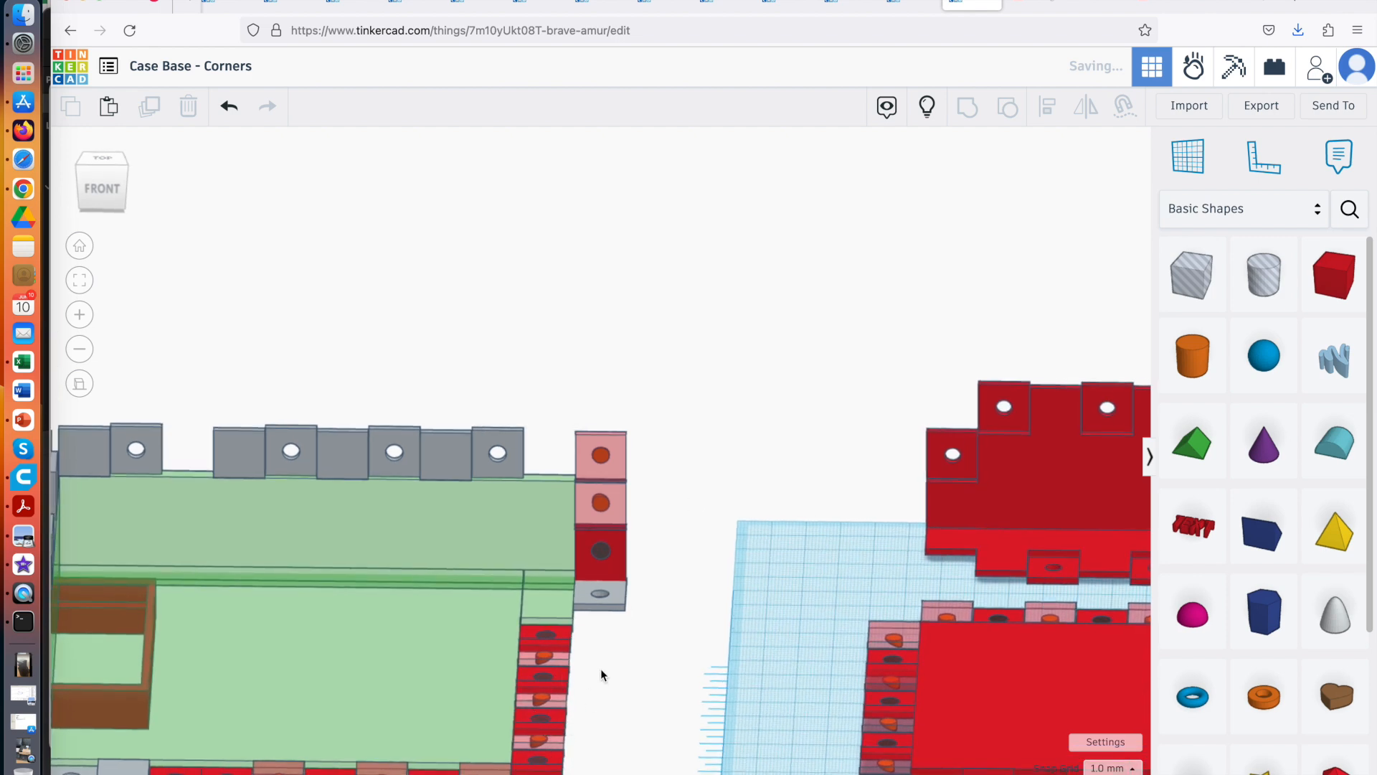
Group the stacked shapes of the upright corner tab and colour the group gray
{"action": "scroll", "coordinate": [600, 669], "scroll_direction": "down", "scroll_amount": 5}
{"action": "right_click_drag", "start_coordinate": [636, 637], "coordinate": [631, 729]}
{"action": "scroll", "coordinate": [588, 602], "scroll_direction": "up", "scroll_amount": 2}
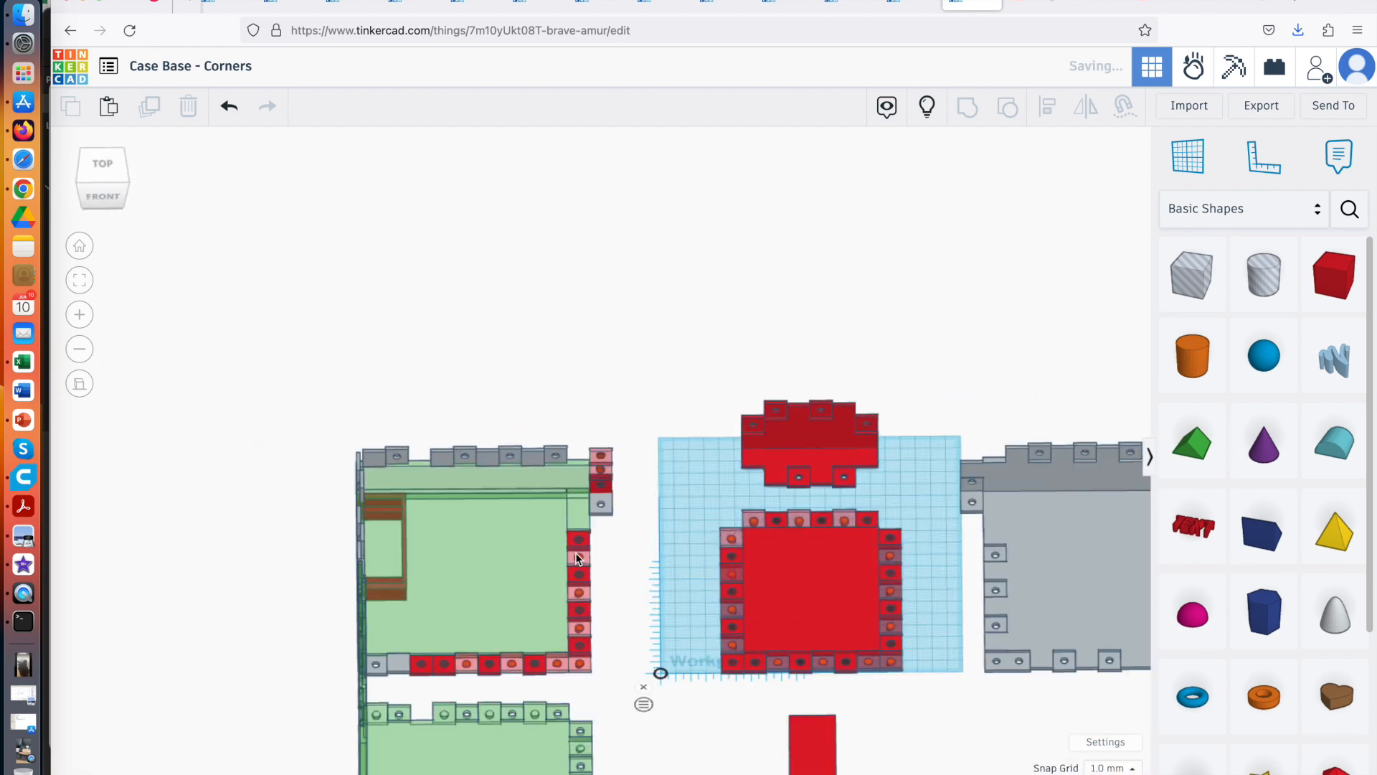
{"action": "scroll", "coordinate": [660, 547], "scroll_direction": "up", "scroll_amount": 5}
{"action": "right_click_drag", "start_coordinate": [661, 550], "coordinate": [649, 412]}
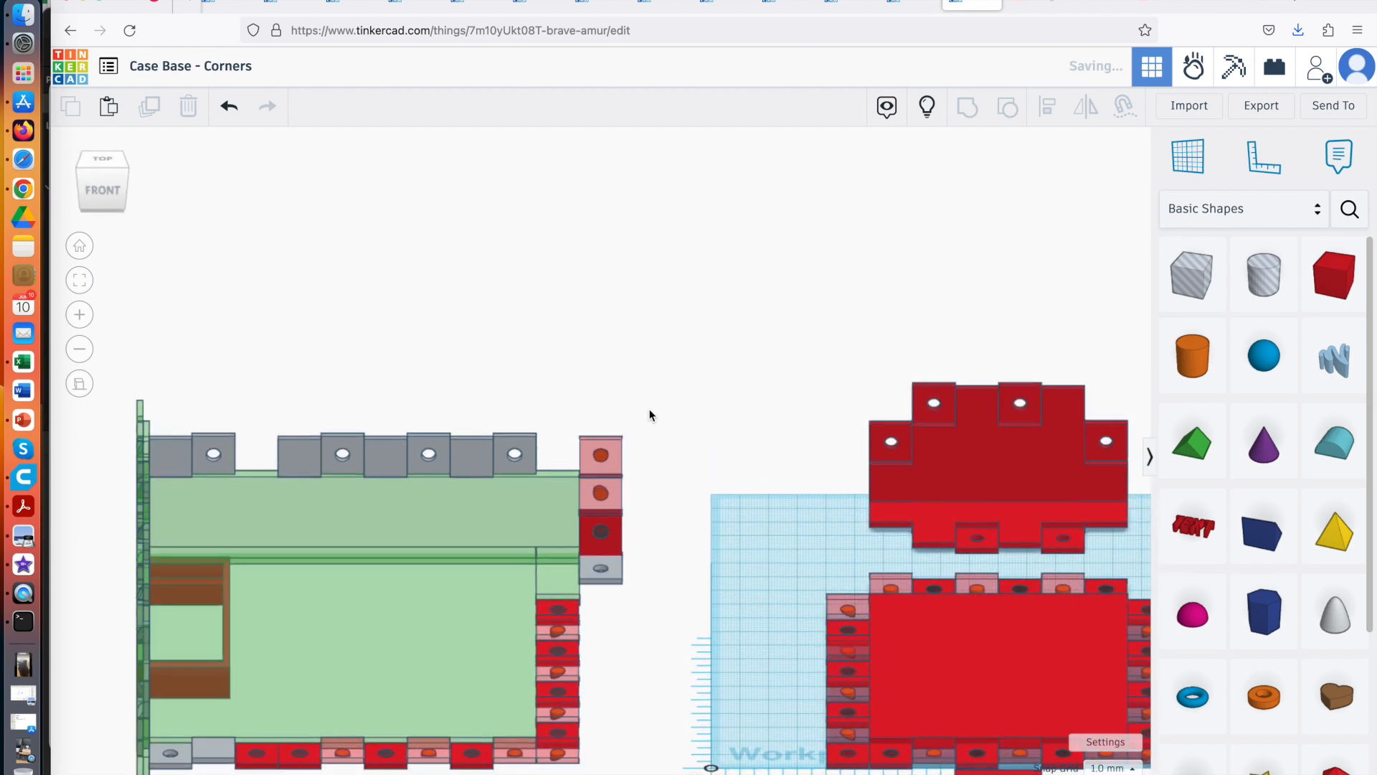
{"action": "left_click", "coordinate": [593, 544]}
{"action": "left_click", "coordinate": [967, 106]}
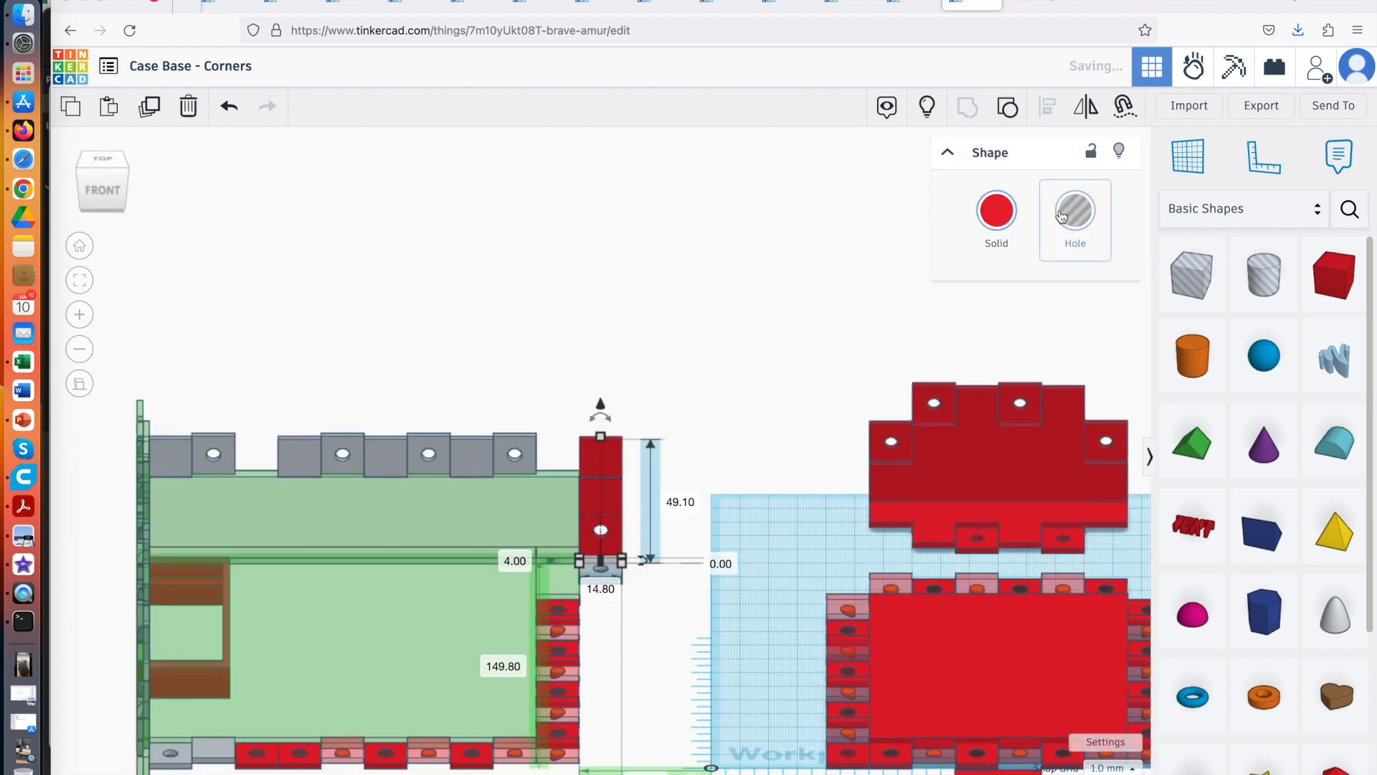
{"action": "left_click", "coordinate": [996, 210]}
{"action": "left_click", "coordinate": [1274, 444]}
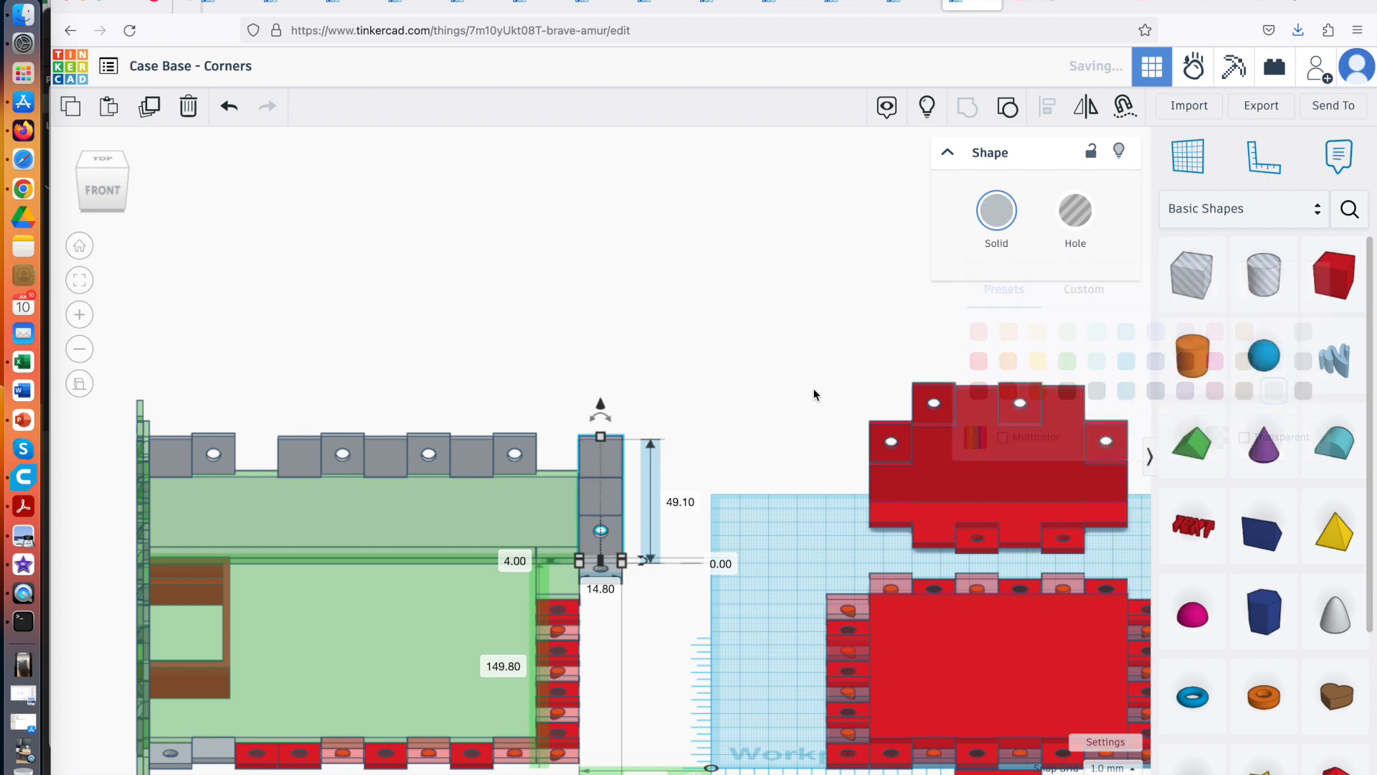
{"action": "left_click", "coordinate": [764, 411]}
Examine the seam between the upper boxes of the upright corner tab and ungroup the tab
{"action": "right_click_drag", "start_coordinate": [764, 411], "coordinate": [809, 436]}
{"action": "scroll", "coordinate": [700, 397], "scroll_direction": "up", "scroll_amount": 5}
{"action": "scroll", "coordinate": [807, 436], "scroll_direction": "up", "scroll_amount": 2}
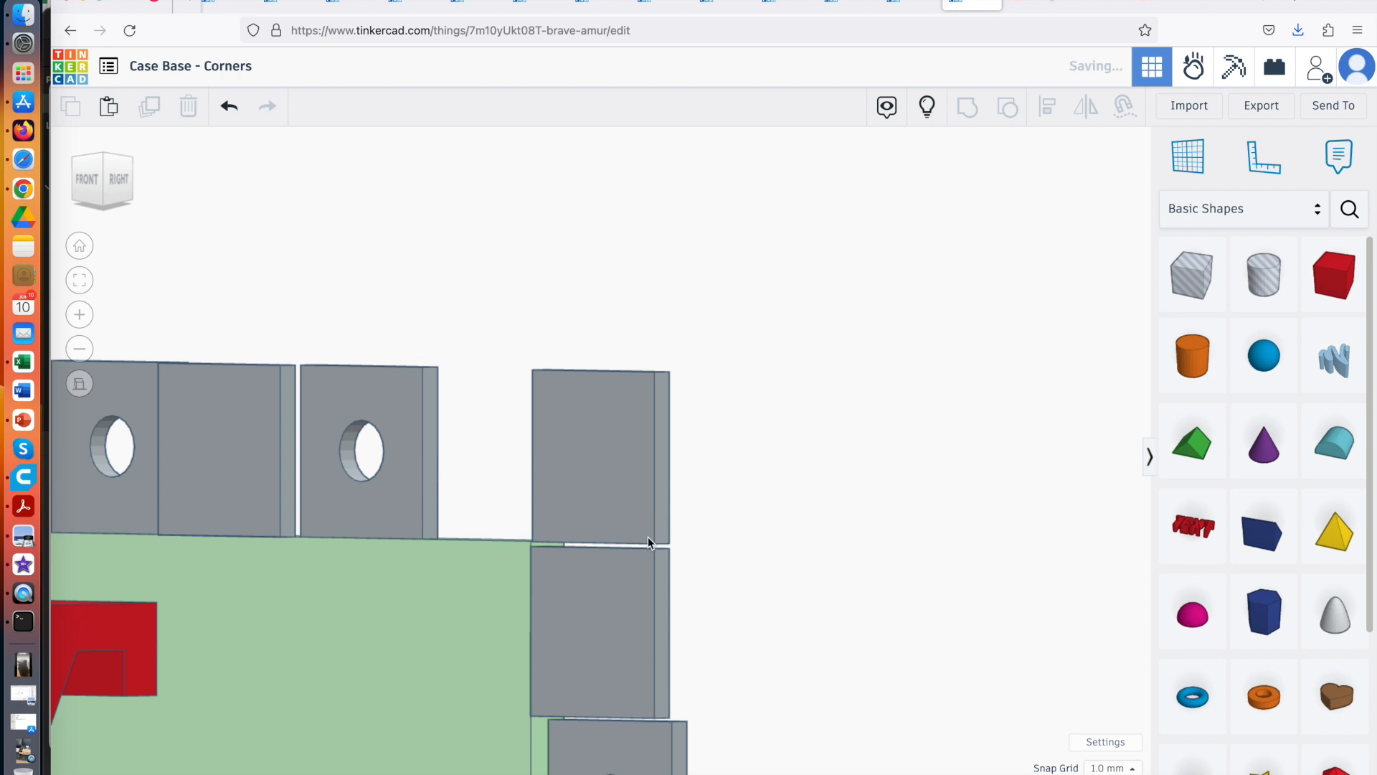
{"action": "left_click", "coordinate": [604, 563]}
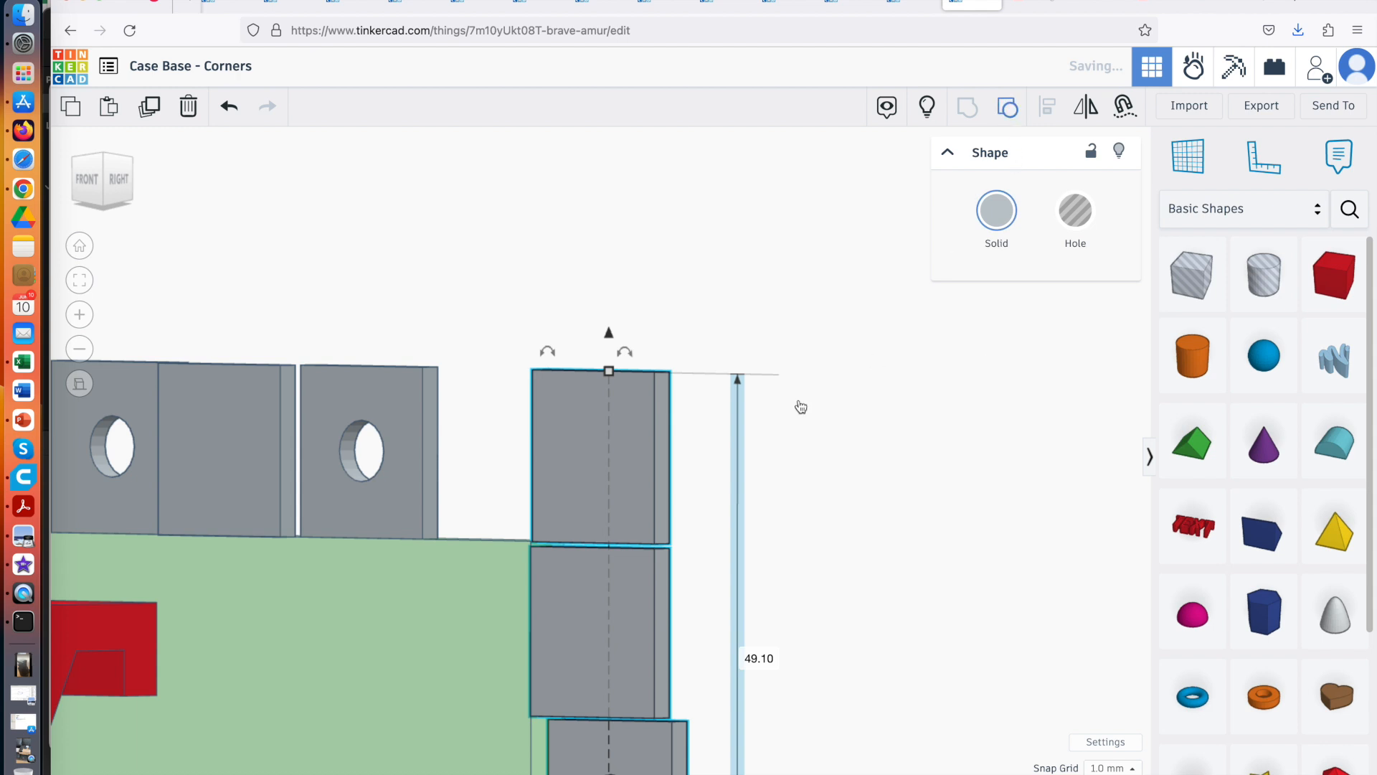
{"action": "key", "text": "super+shift+g"}
{"action": "left_click", "coordinate": [824, 452]}
Set the height of the upright corner tab's middle box to 15.10 mm so it reaches the box above
{"action": "scroll", "coordinate": [802, 532], "scroll_direction": "down", "scroll_amount": 5}
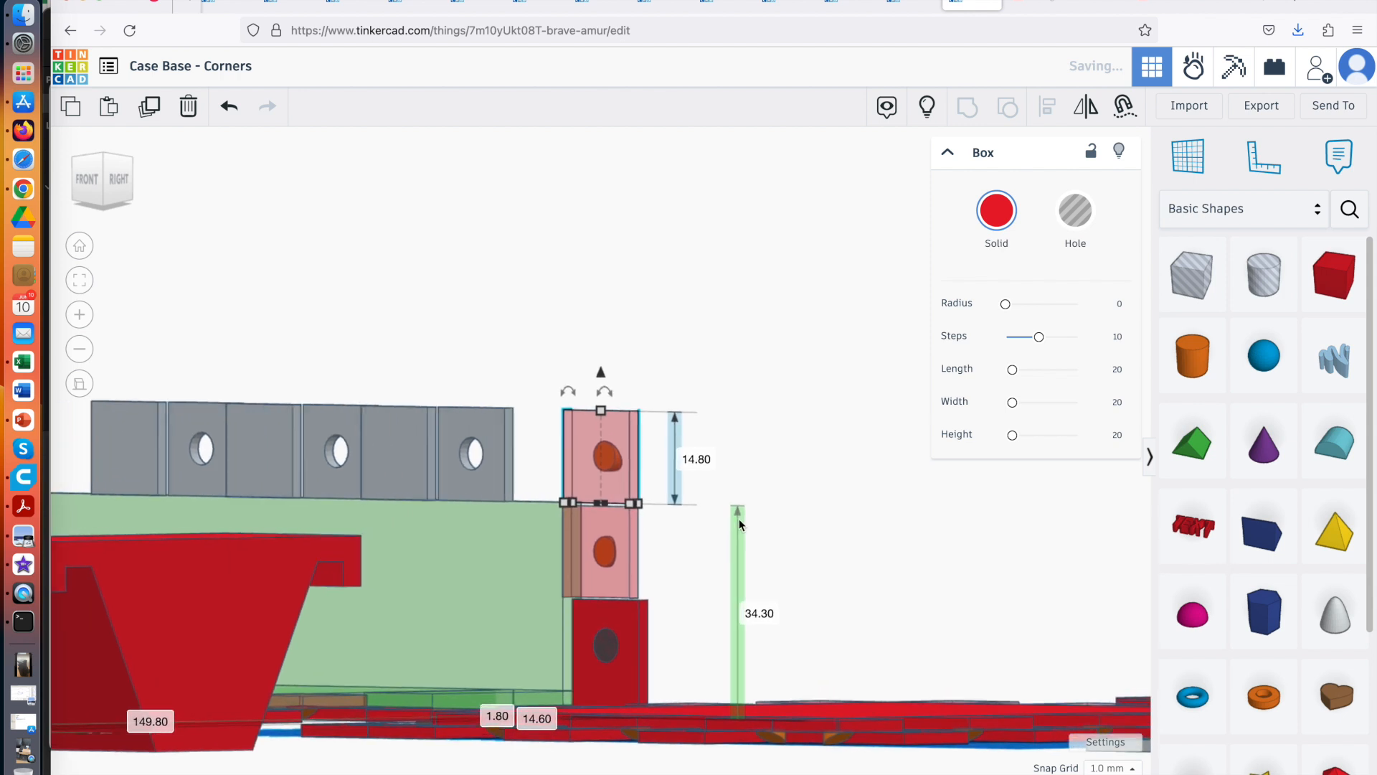
{"action": "left_click", "coordinate": [689, 545]}
{"action": "left_click", "coordinate": [614, 538]}
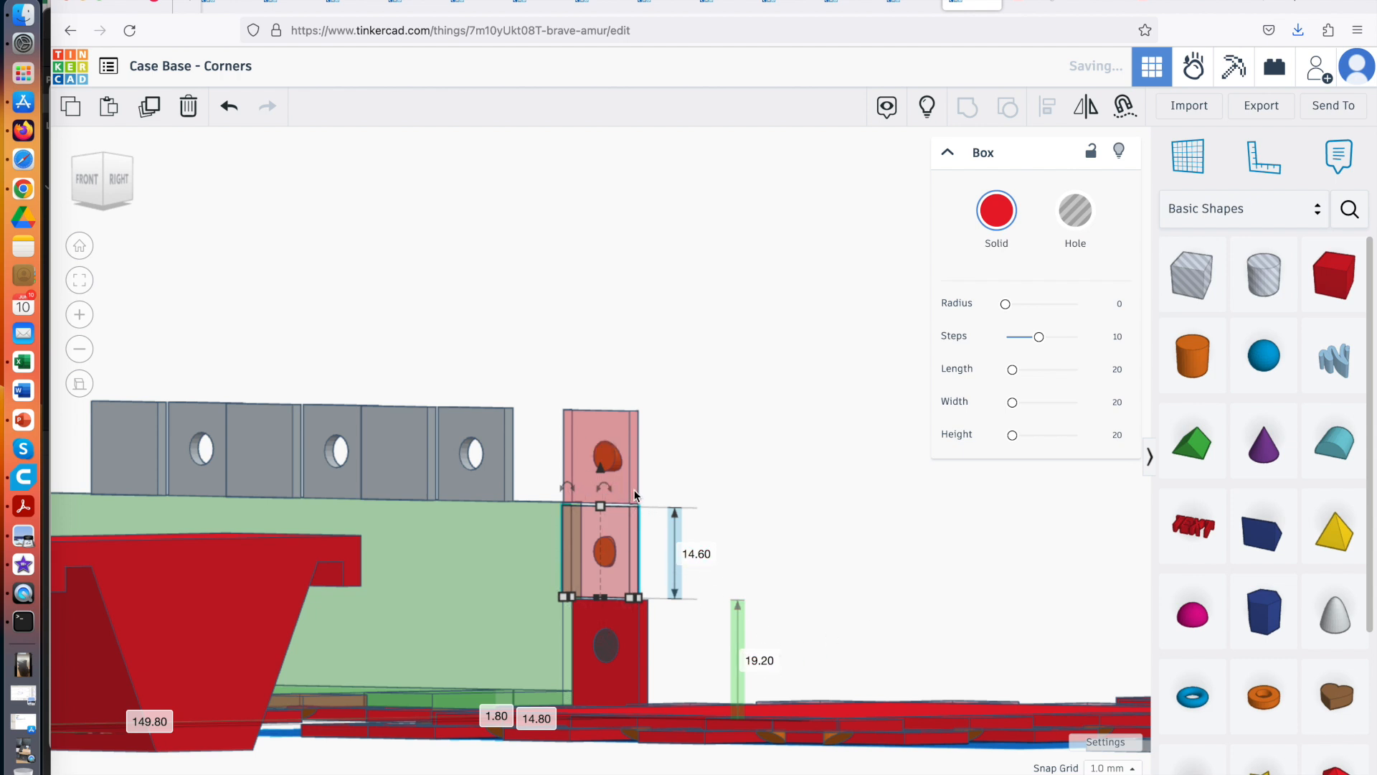
{"action": "left_click", "coordinate": [622, 433]}
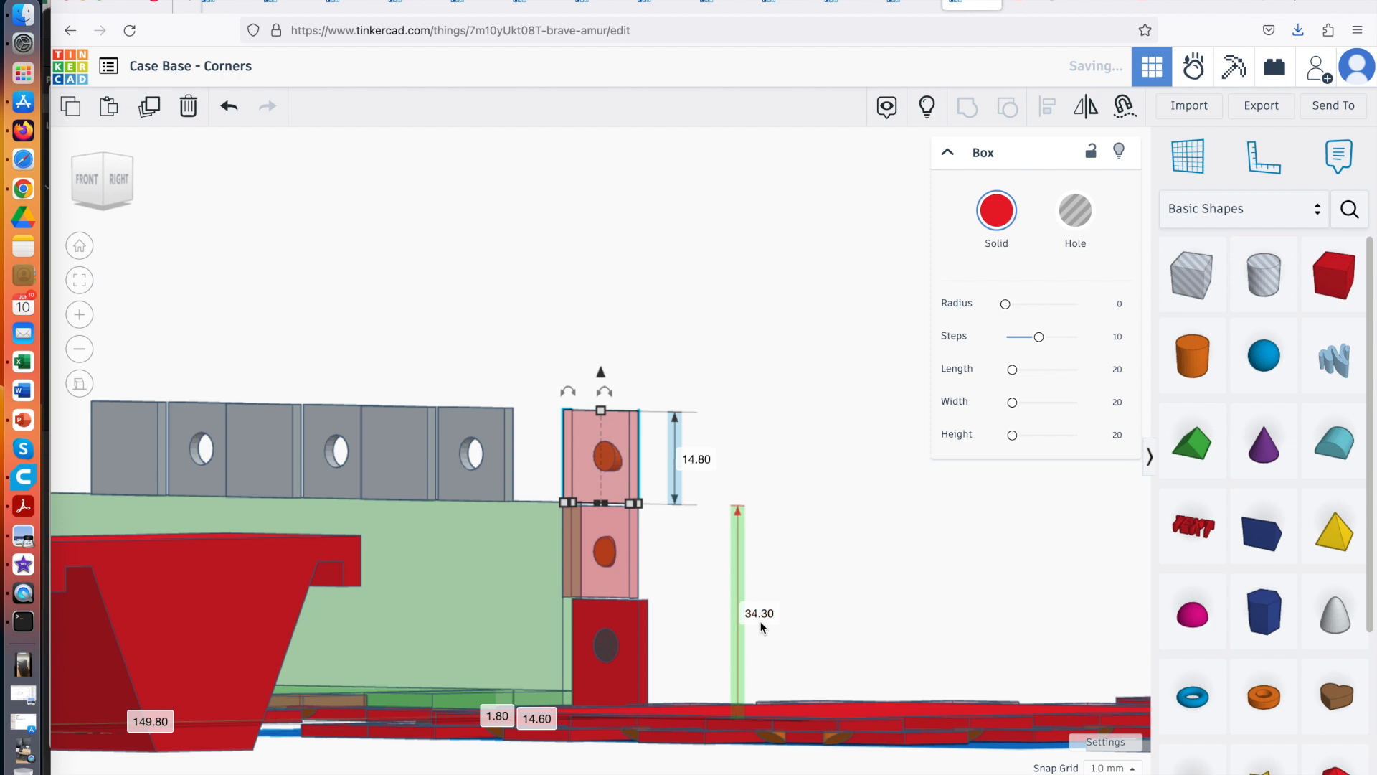
{"action": "left_click", "coordinate": [632, 568]}
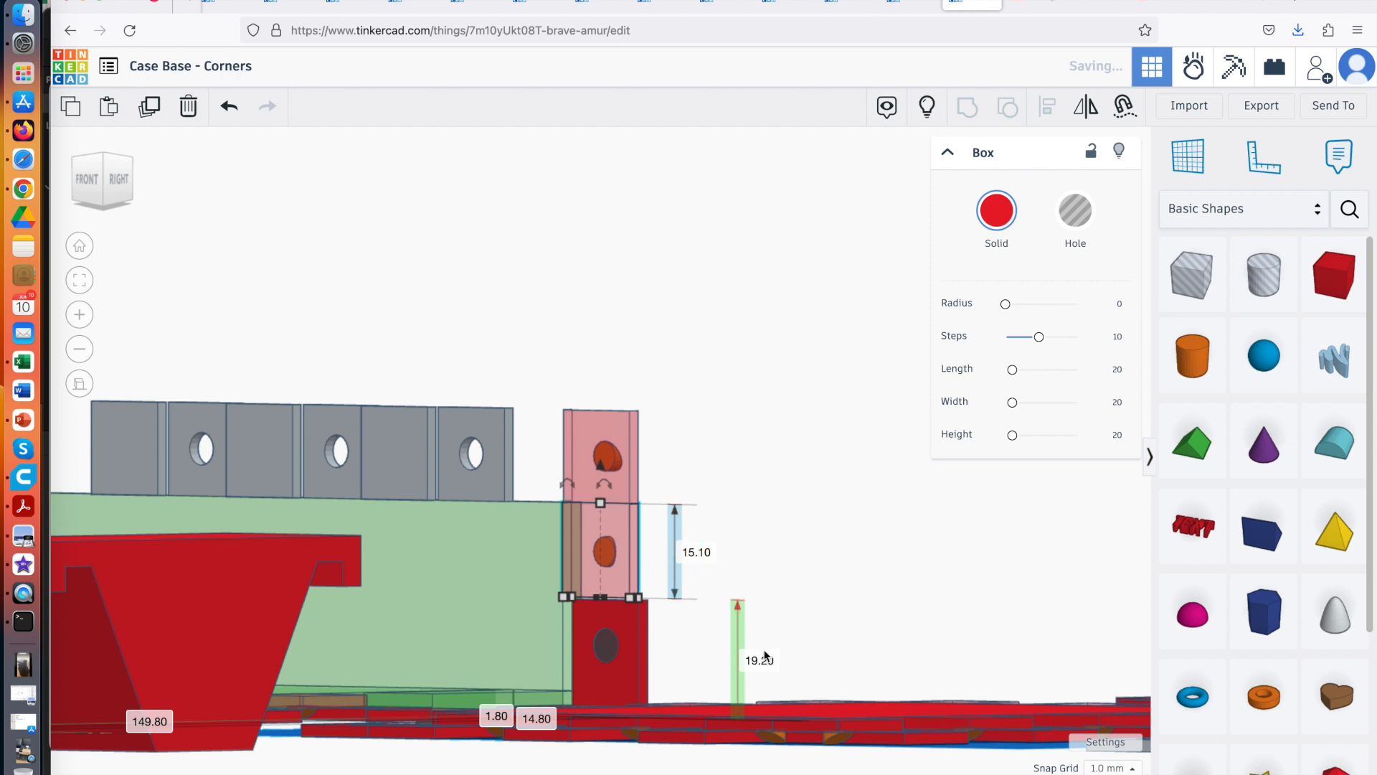
{"action": "left_click", "coordinate": [630, 491]}
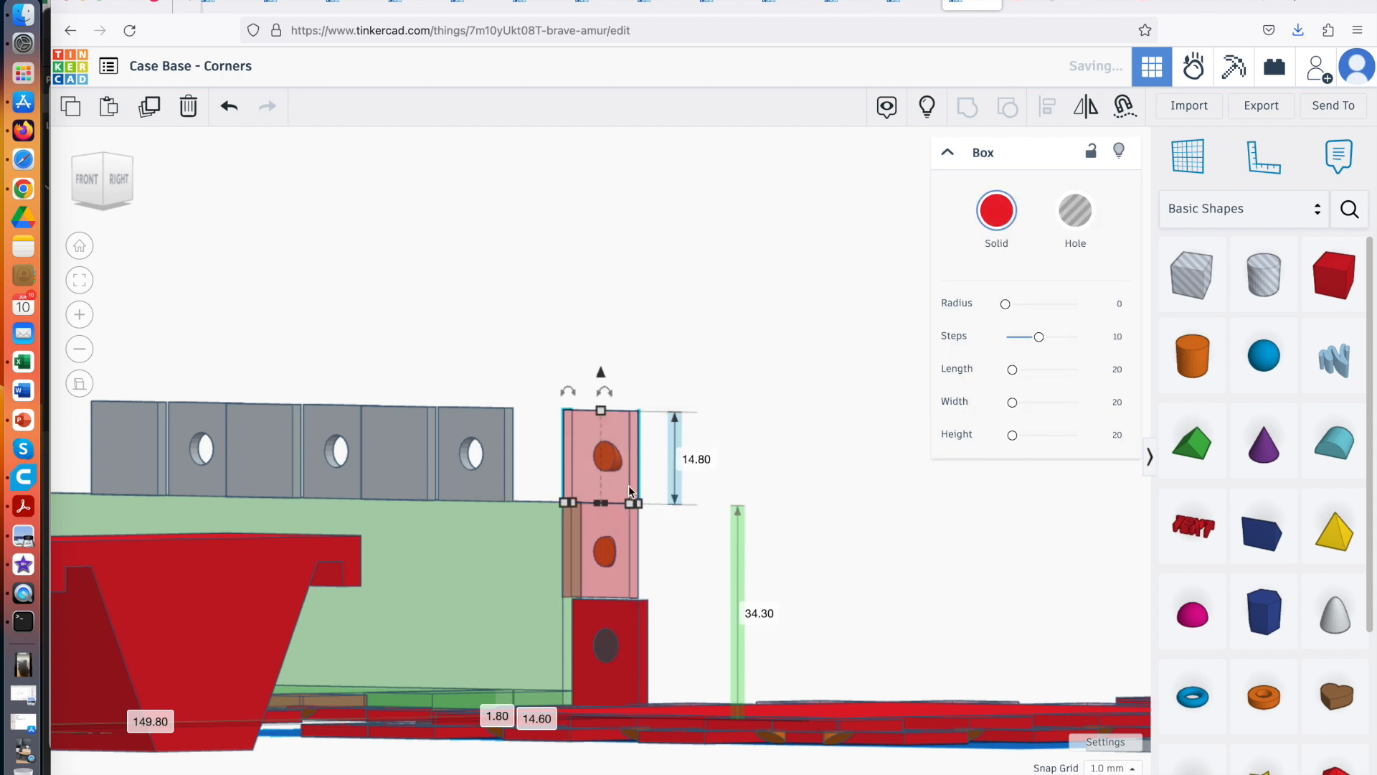
{"action": "left_click", "coordinate": [688, 550]}
Group the stacked boxes and hole cylinders of the upright corner tab into one shape
{"action": "right_click_drag", "start_coordinate": [753, 555], "coordinate": [640, 570]}
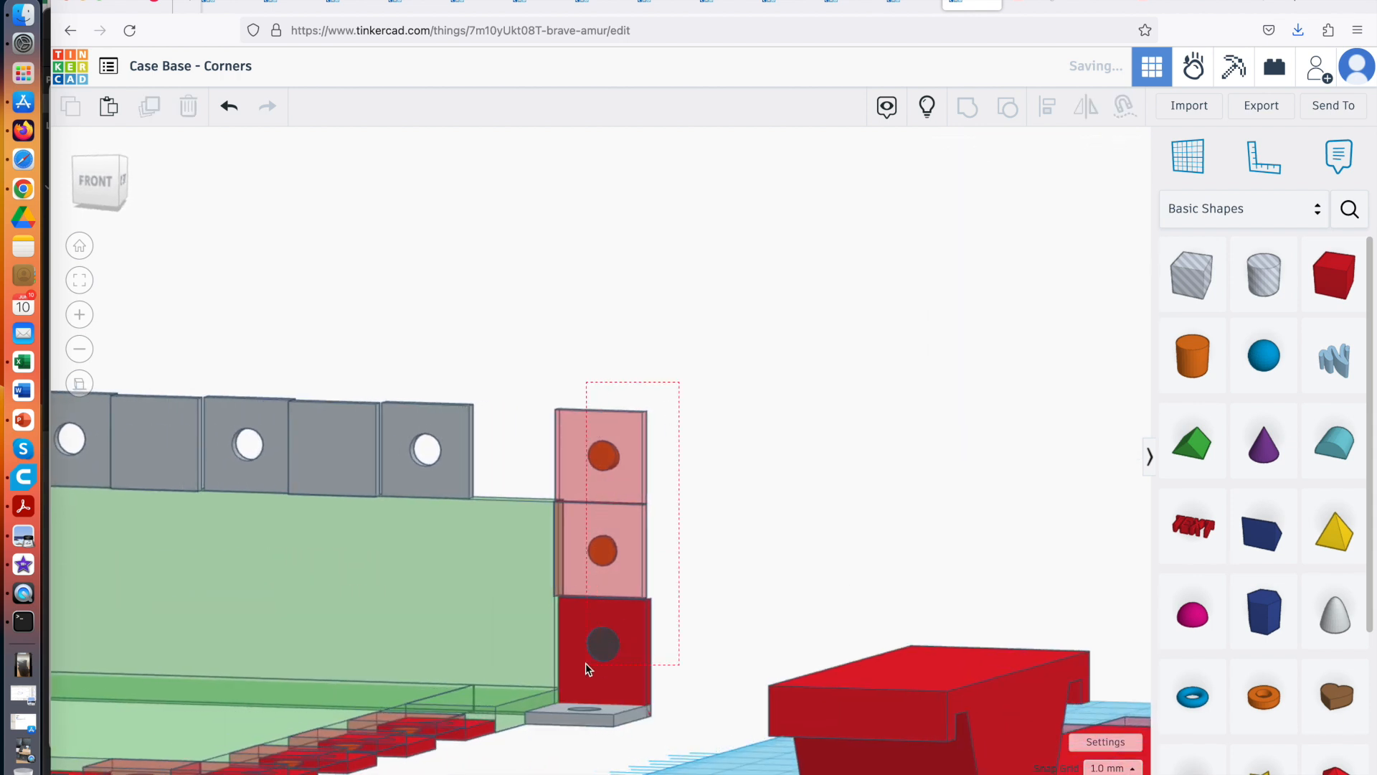
{"action": "left_click_drag", "start_coordinate": [585, 662], "coordinate": [585, 664]}
{"action": "left_click", "coordinate": [981, 214]}
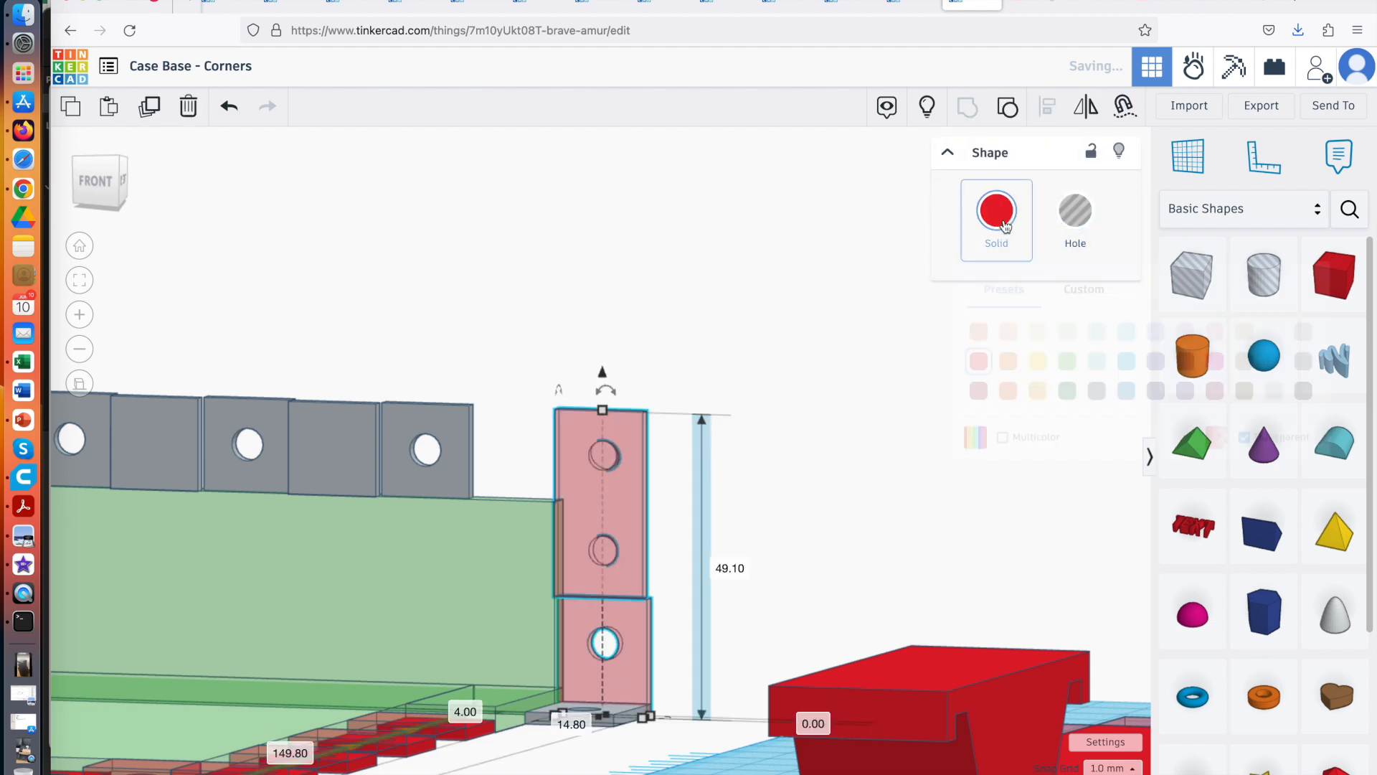
{"action": "left_click", "coordinate": [818, 478]}
{"action": "right_click_drag", "start_coordinate": [833, 480], "coordinate": [822, 603]}
Select every shape of the green case base with the corner tabs and group them into one model
{"action": "scroll", "coordinate": [820, 597], "scroll_direction": "down", "scroll_amount": 10}
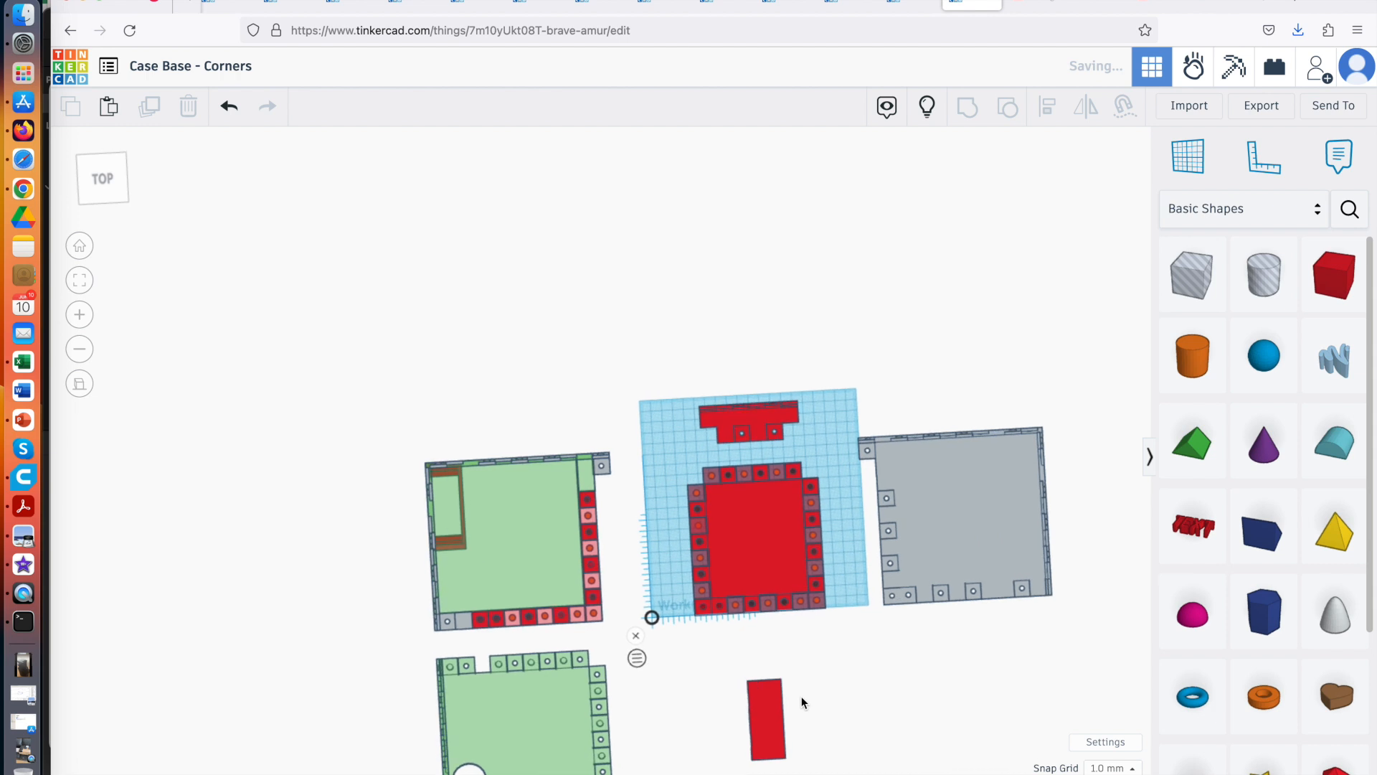
{"action": "scroll", "coordinate": [580, 557], "scroll_direction": "up", "scroll_amount": 2}
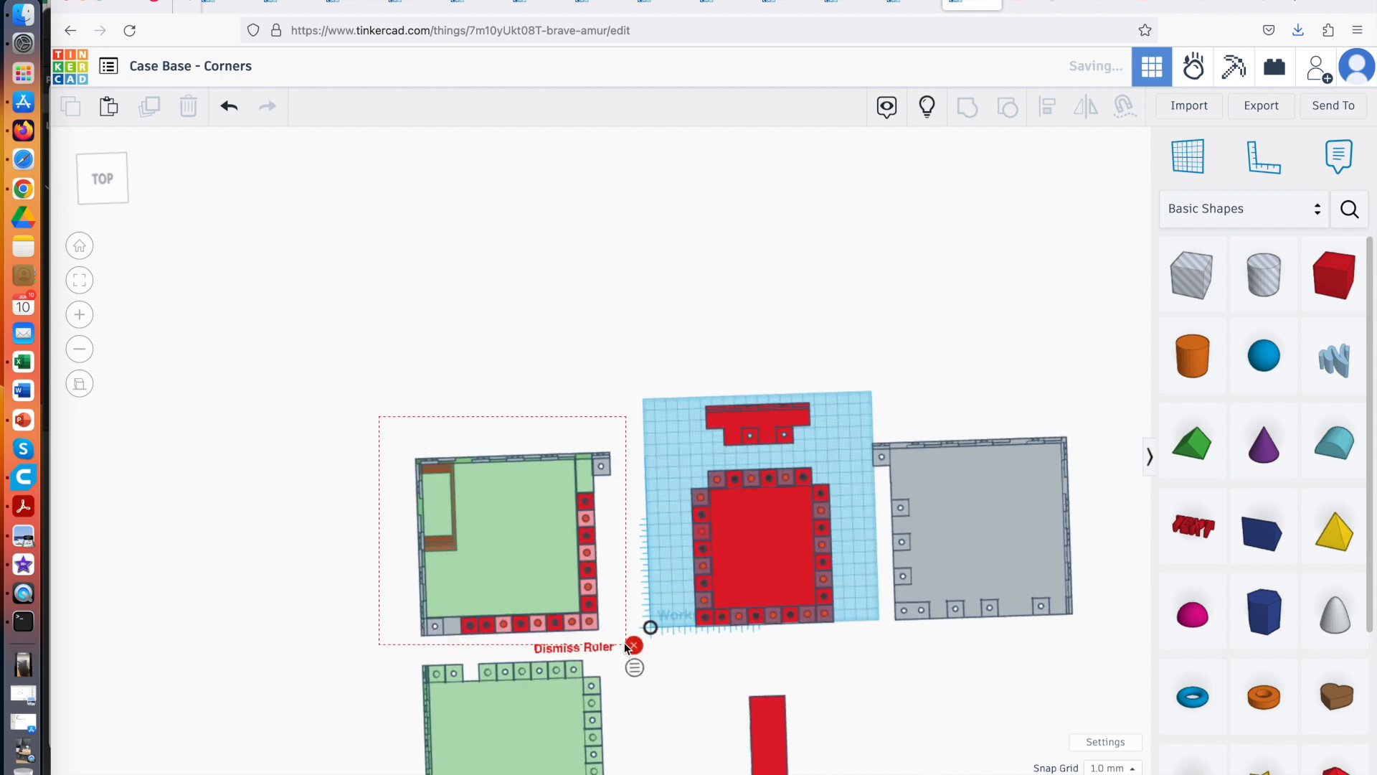
{"action": "left_click", "coordinate": [601, 626]}
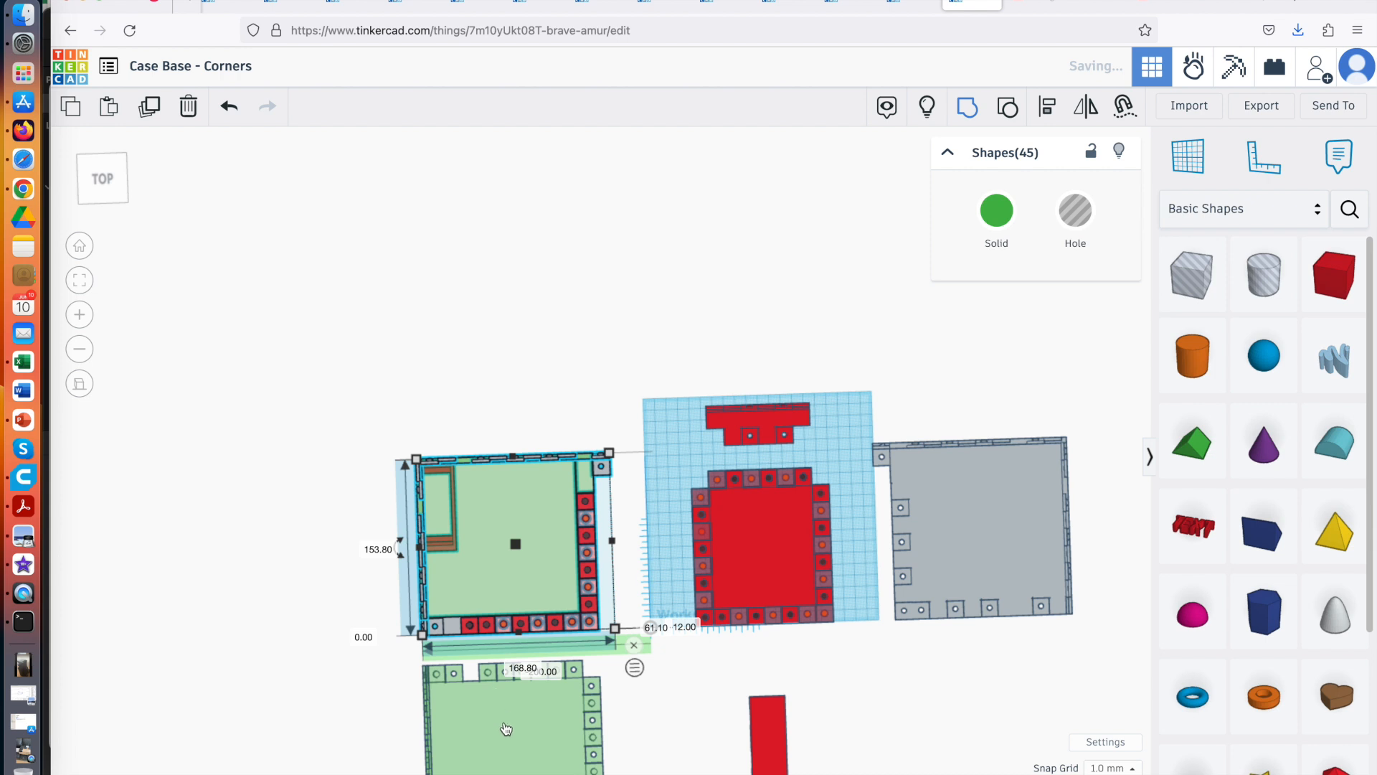
{"action": "key", "text": "super+g"}
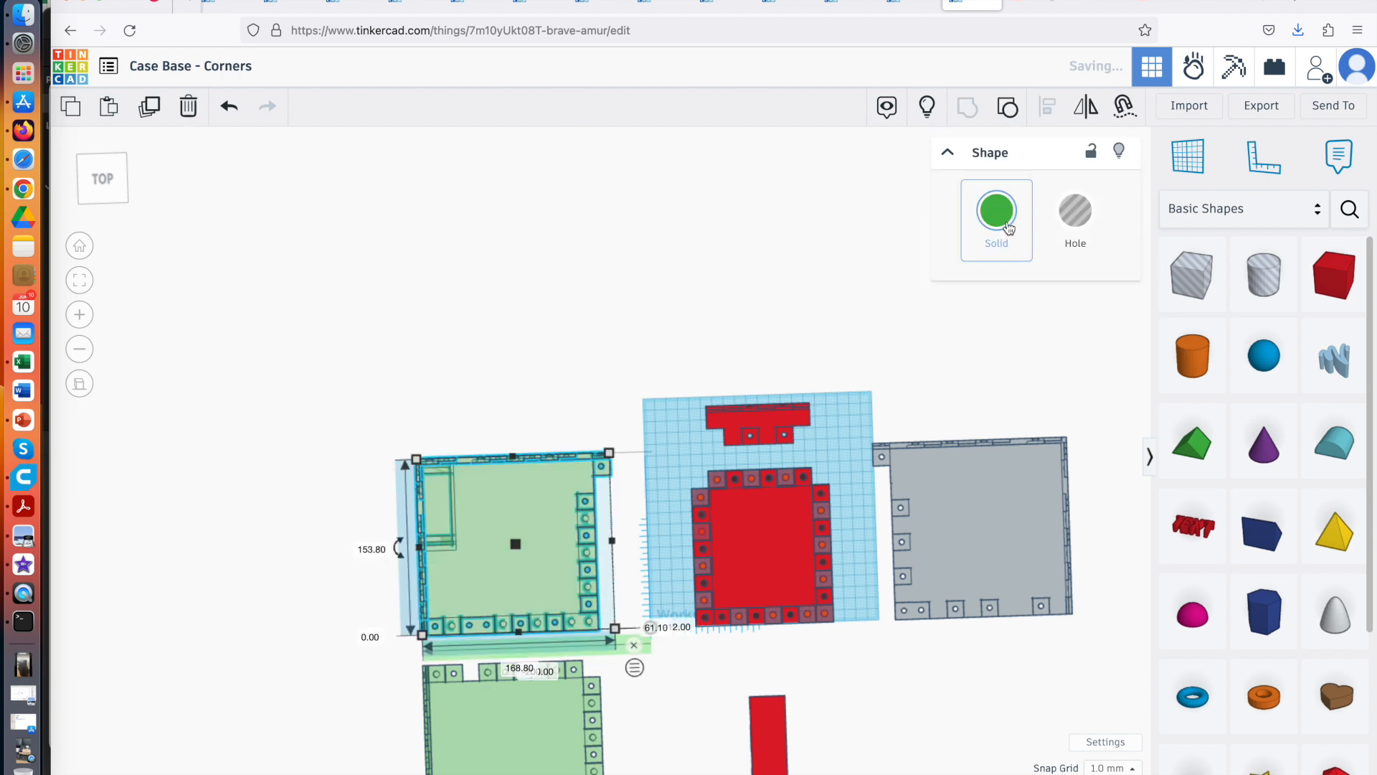
Colour the grouped case base gray without transparency and check its corner tabs from behind
{"action": "left_click", "coordinate": [1008, 229]}
{"action": "left_click", "coordinate": [1245, 437]}
{"action": "left_click", "coordinate": [1274, 390]}
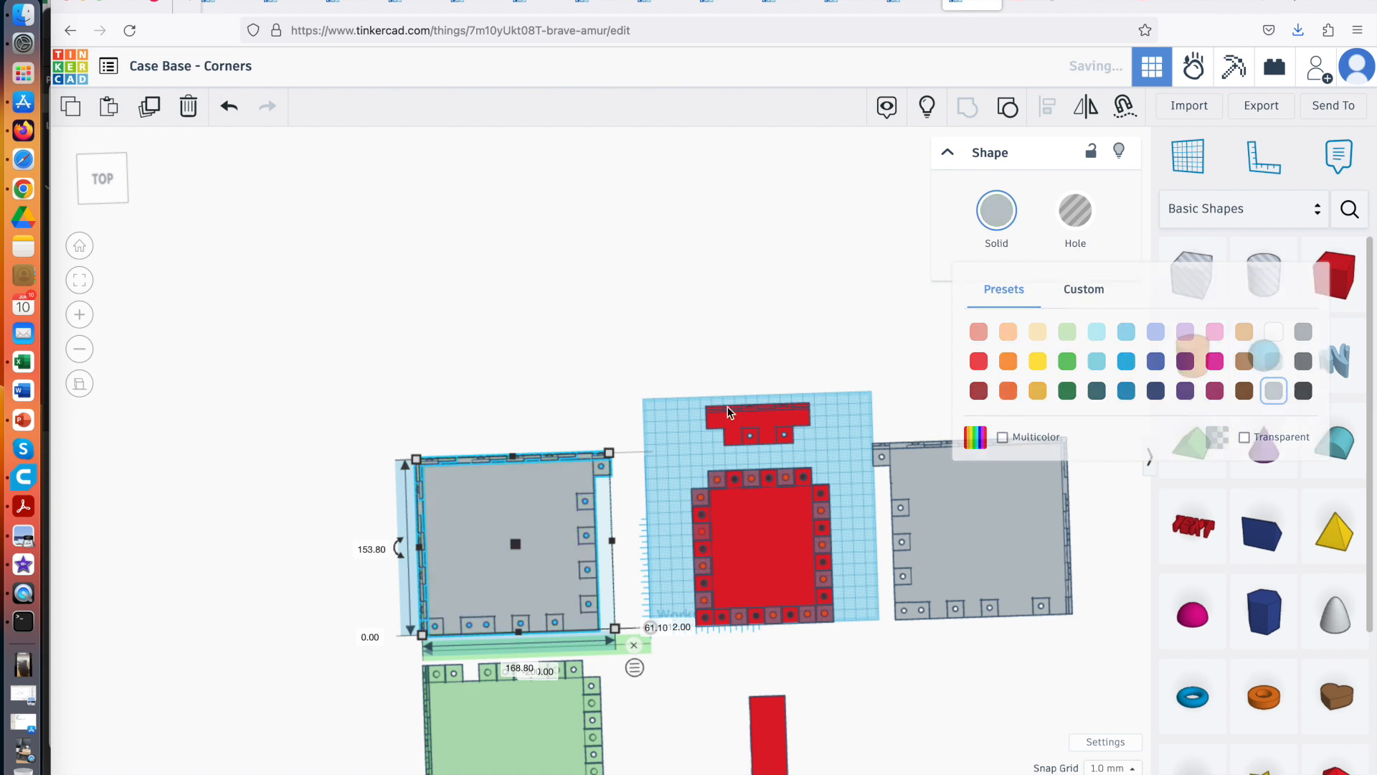
{"action": "right_click_drag", "start_coordinate": [727, 406], "coordinate": [637, 434]}
{"action": "scroll", "coordinate": [645, 437], "scroll_direction": "up", "scroll_amount": 5}
{"action": "right_click_drag", "start_coordinate": [739, 412], "coordinate": [580, 461]}
{"action": "right_click_drag", "start_coordinate": [687, 498], "coordinate": [540, 437]}
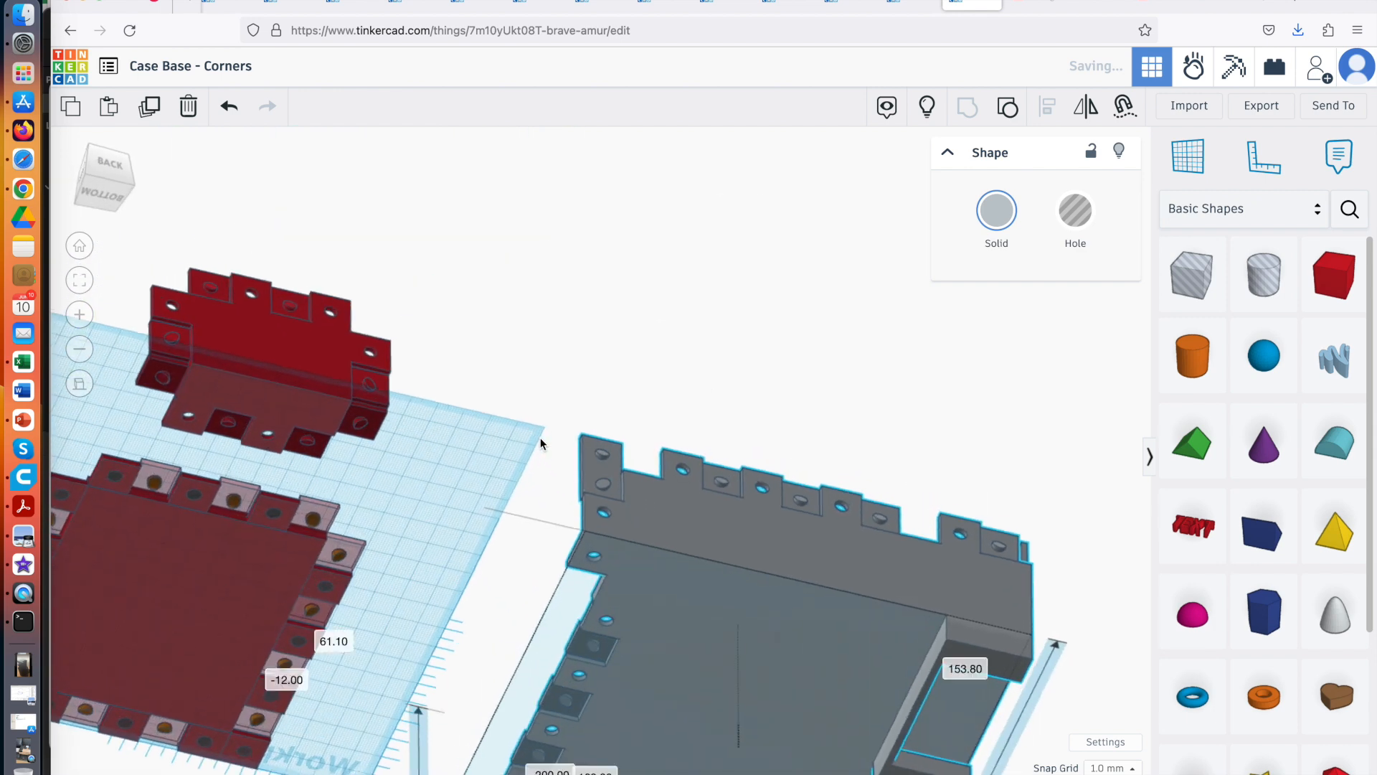
Compare the corner tabs of the gray case base with the red side wall and base plate from behind and above
{"action": "left_click", "coordinate": [272, 439]}
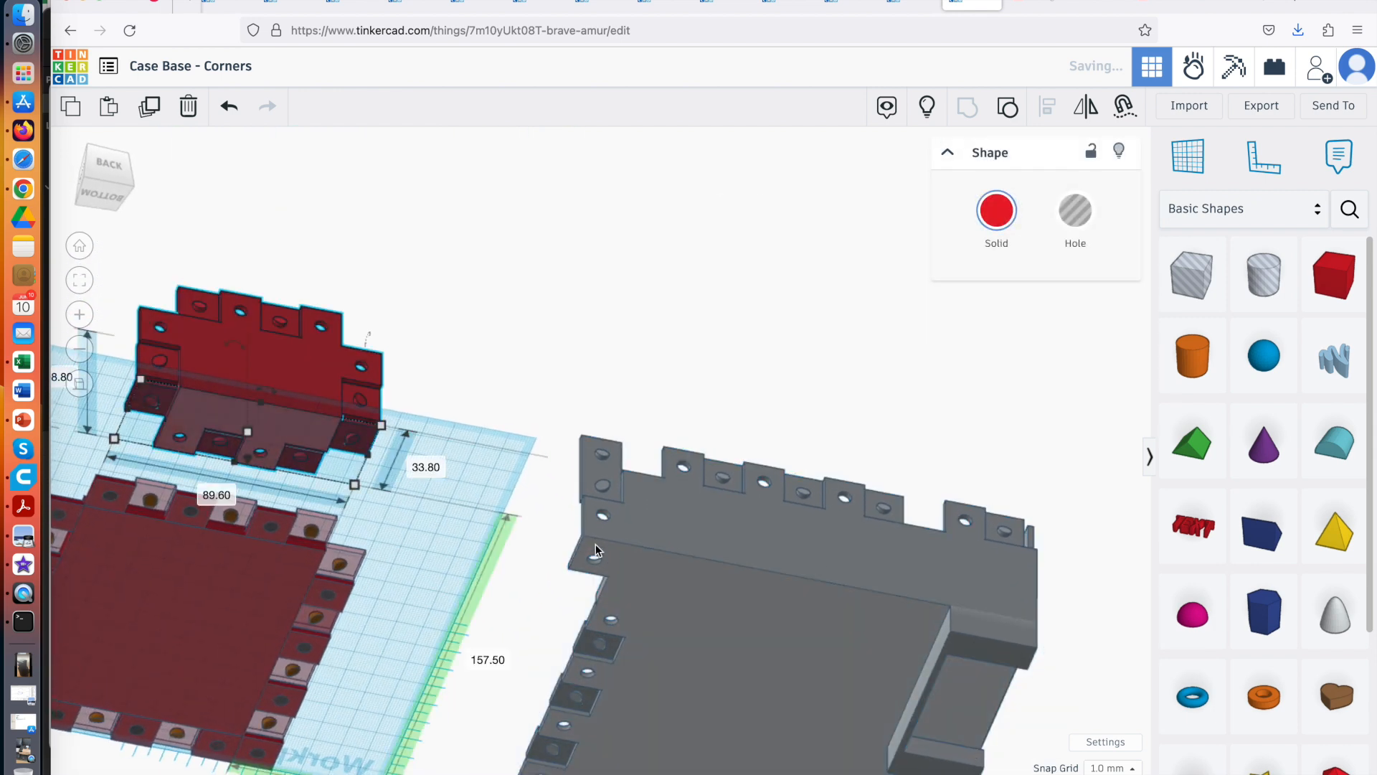
{"action": "right_click_drag", "start_coordinate": [566, 534], "coordinate": [684, 674]}
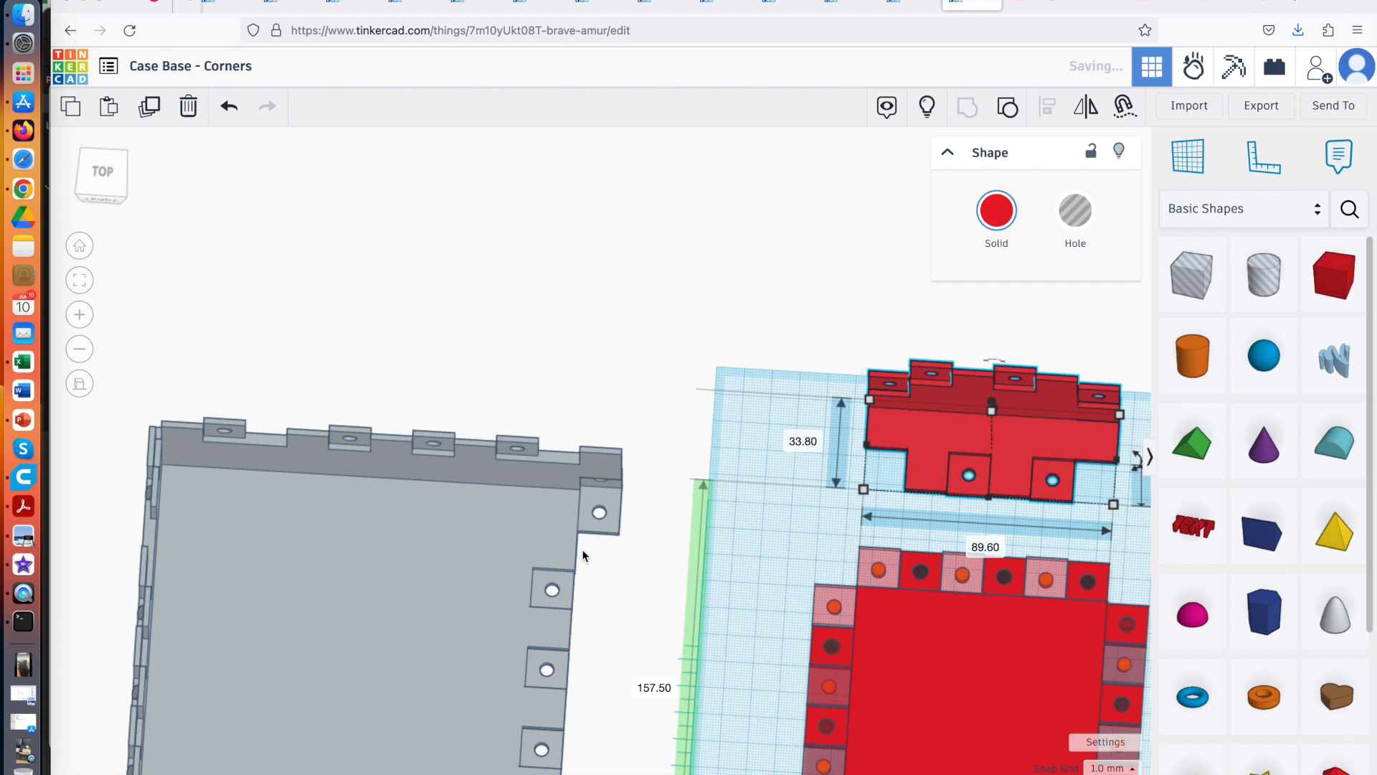
{"action": "right_click_drag", "start_coordinate": [583, 555], "coordinate": [910, 583]}
{"action": "scroll", "coordinate": [915, 582], "scroll_direction": "down", "scroll_amount": 5}
{"action": "left_click", "coordinate": [804, 596]}
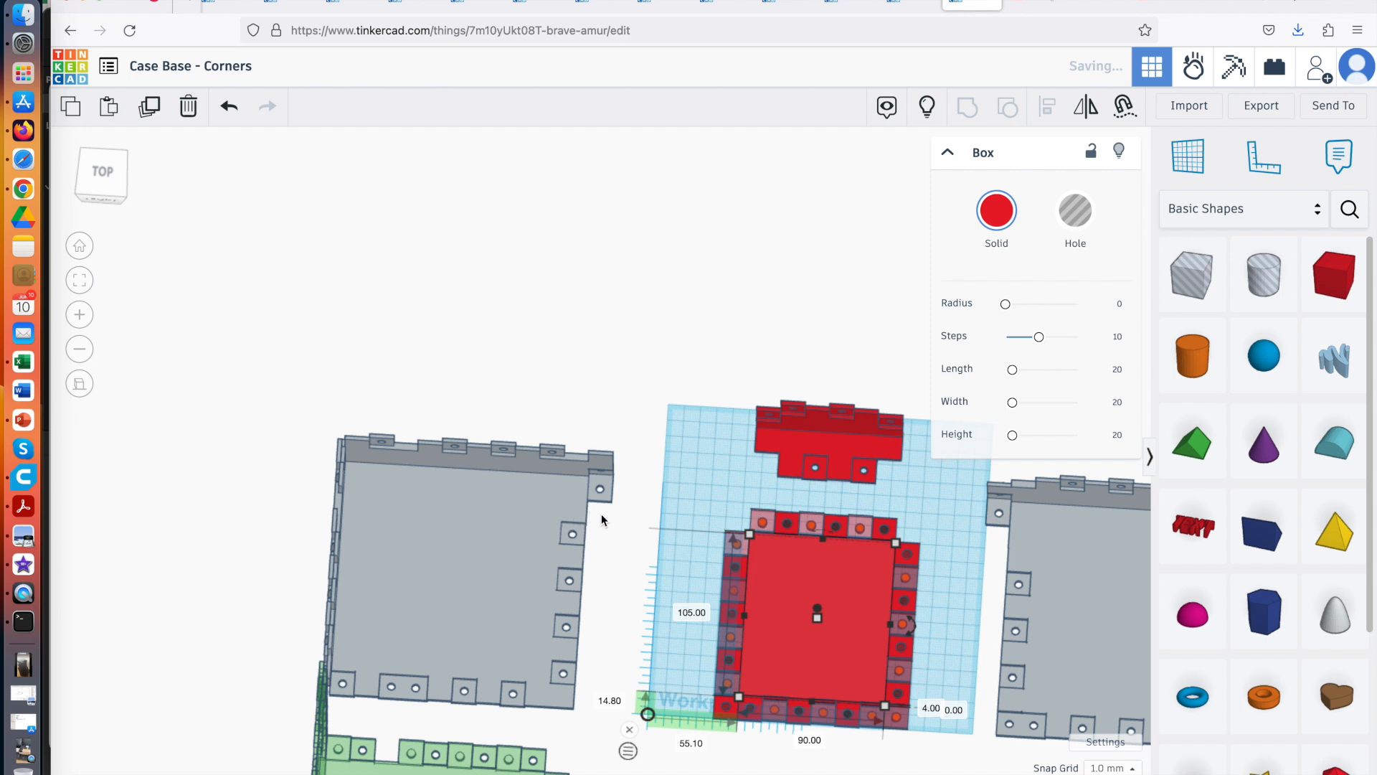
{"action": "scroll", "coordinate": [770, 470], "scroll_direction": "up", "scroll_amount": 5}
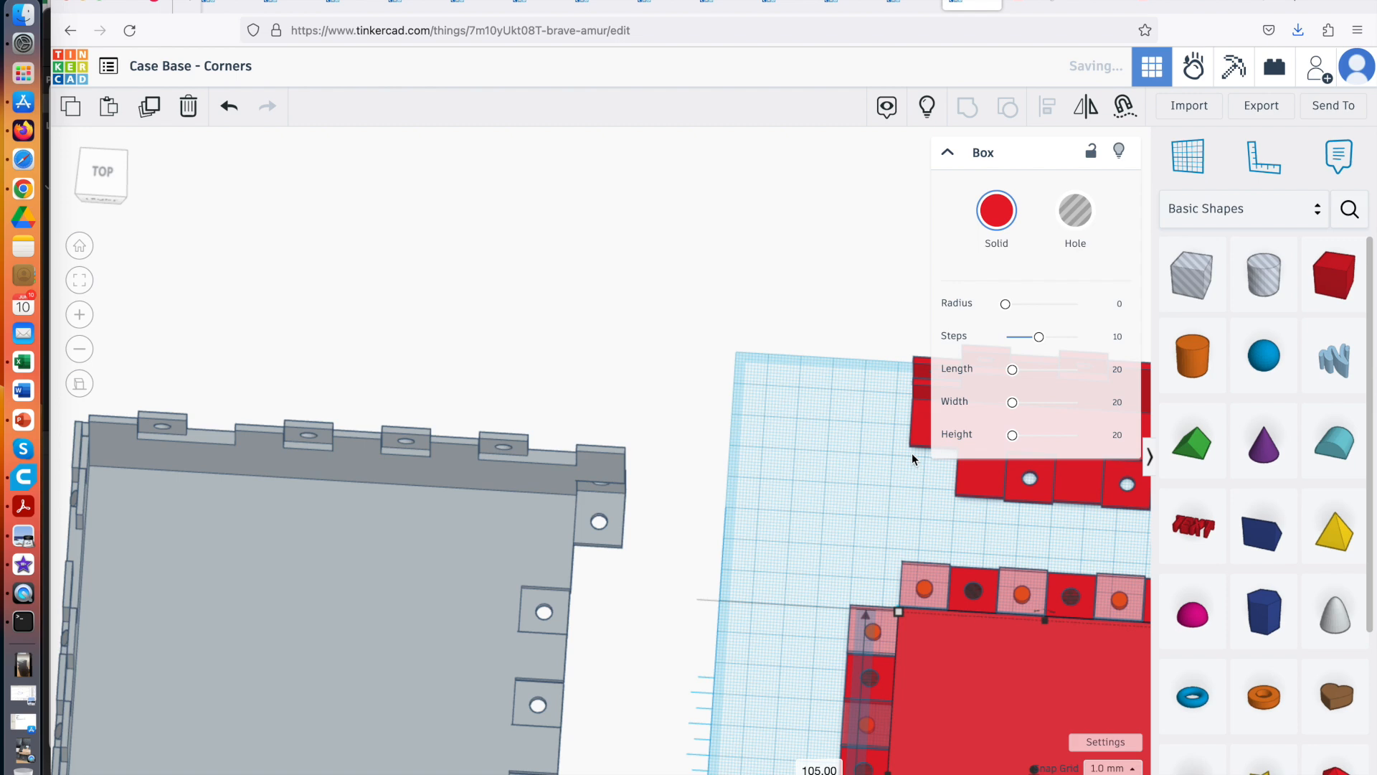
{"action": "right_click_drag", "start_coordinate": [914, 447], "coordinate": [696, 602]}
{"action": "right_click_drag", "start_coordinate": [473, 685], "coordinate": [682, 735]}
{"action": "scroll", "coordinate": [683, 735], "scroll_direction": "down", "scroll_amount": 8}
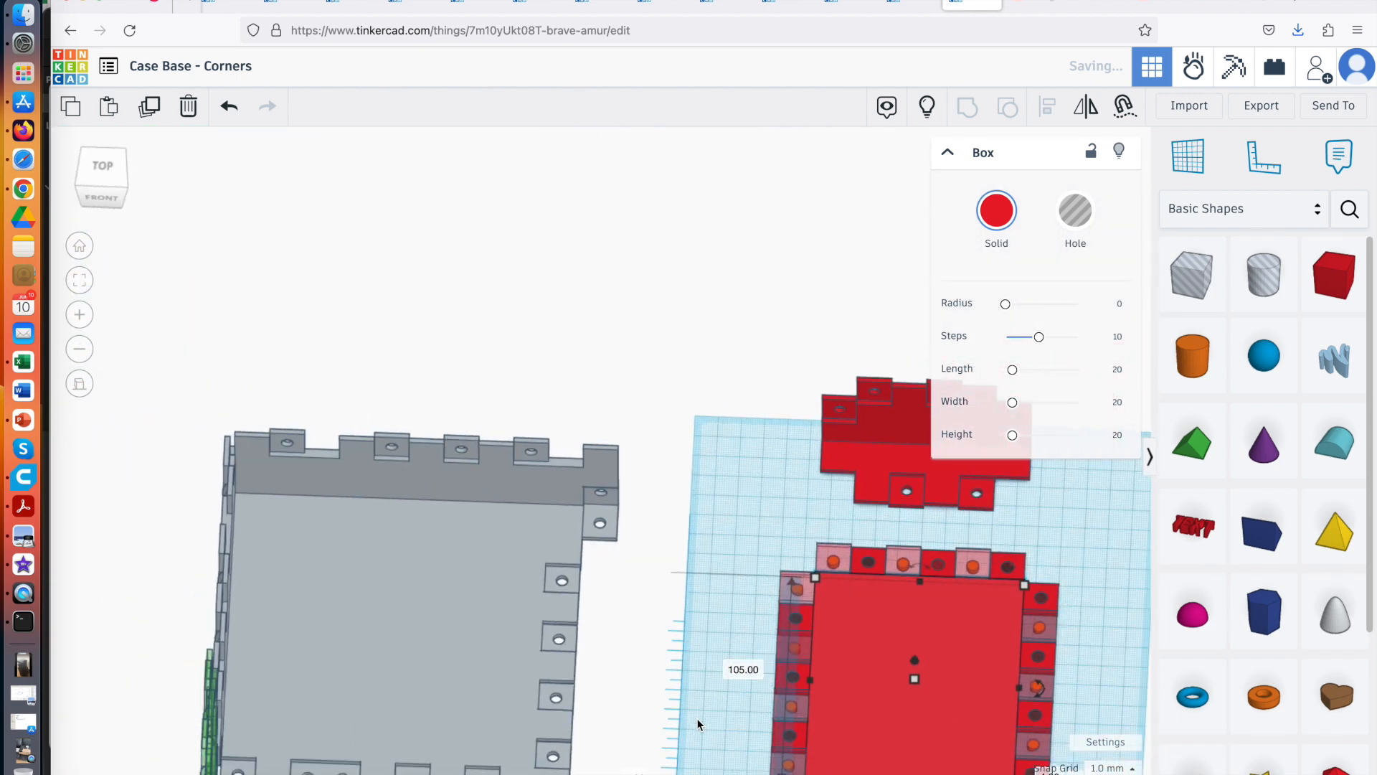
{"action": "scroll", "coordinate": [710, 727], "scroll_direction": "down", "scroll_amount": 3}
{"action": "right_click_drag", "start_coordinate": [905, 635], "coordinate": [978, 682]}
{"action": "scroll", "coordinate": [974, 680], "scroll_direction": "up", "scroll_amount": 3}
{"action": "scroll", "coordinate": [974, 678], "scroll_direction": "down", "scroll_amount": 5}
{"action": "scroll", "coordinate": [974, 679], "scroll_direction": "down", "scroll_amount": 1}
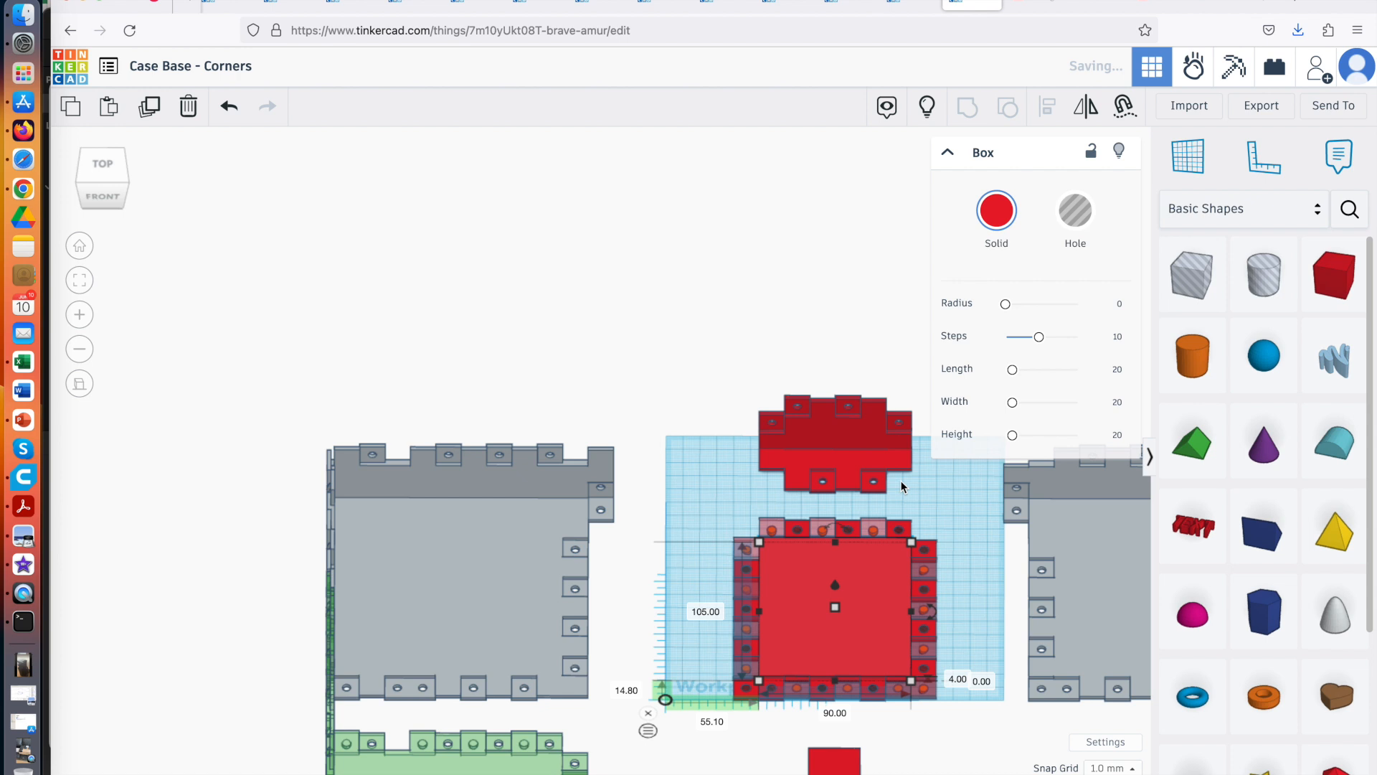
Ungroup the red side wall and its row of lower tabs into separate boxes and hole cylinders
{"action": "left_click", "coordinate": [873, 484]}
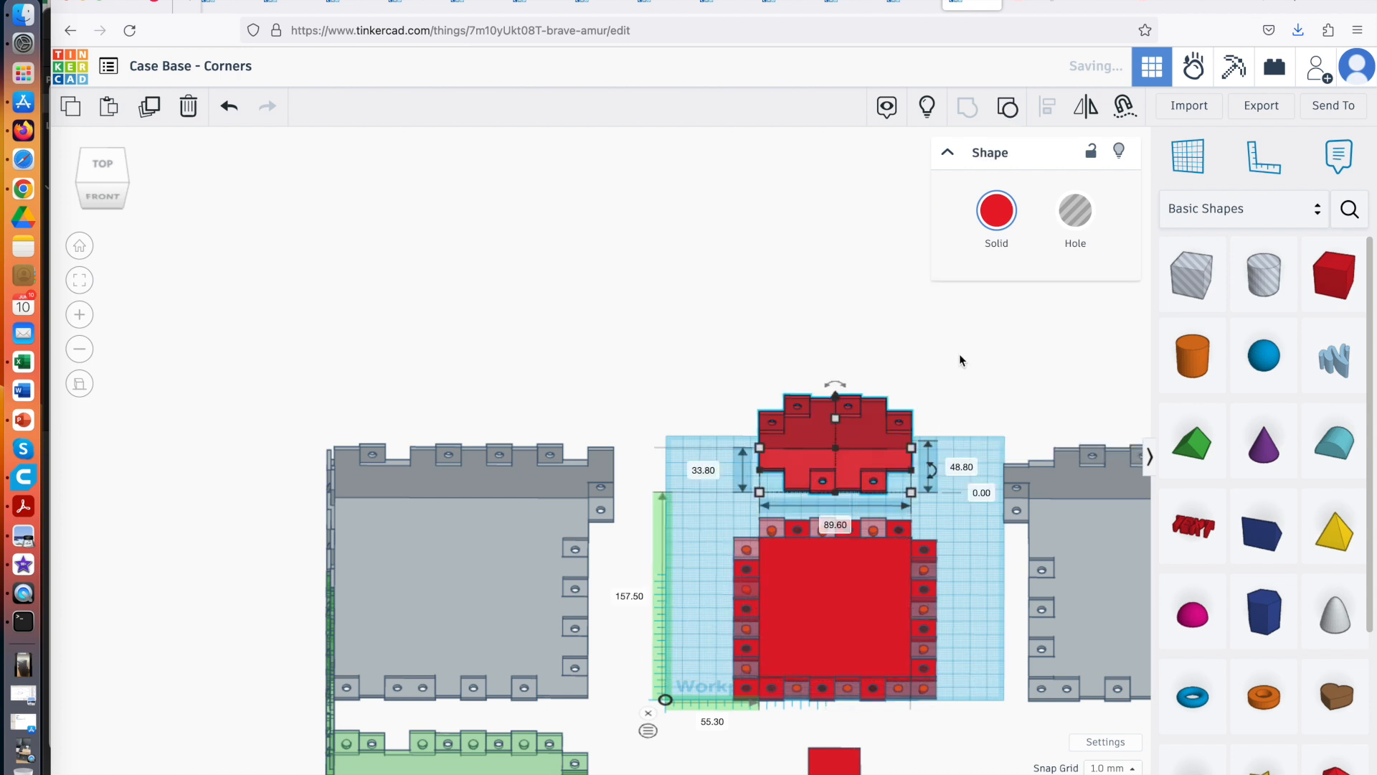
{"action": "left_click", "coordinate": [1046, 213]}
{"action": "left_click", "coordinate": [905, 490]}
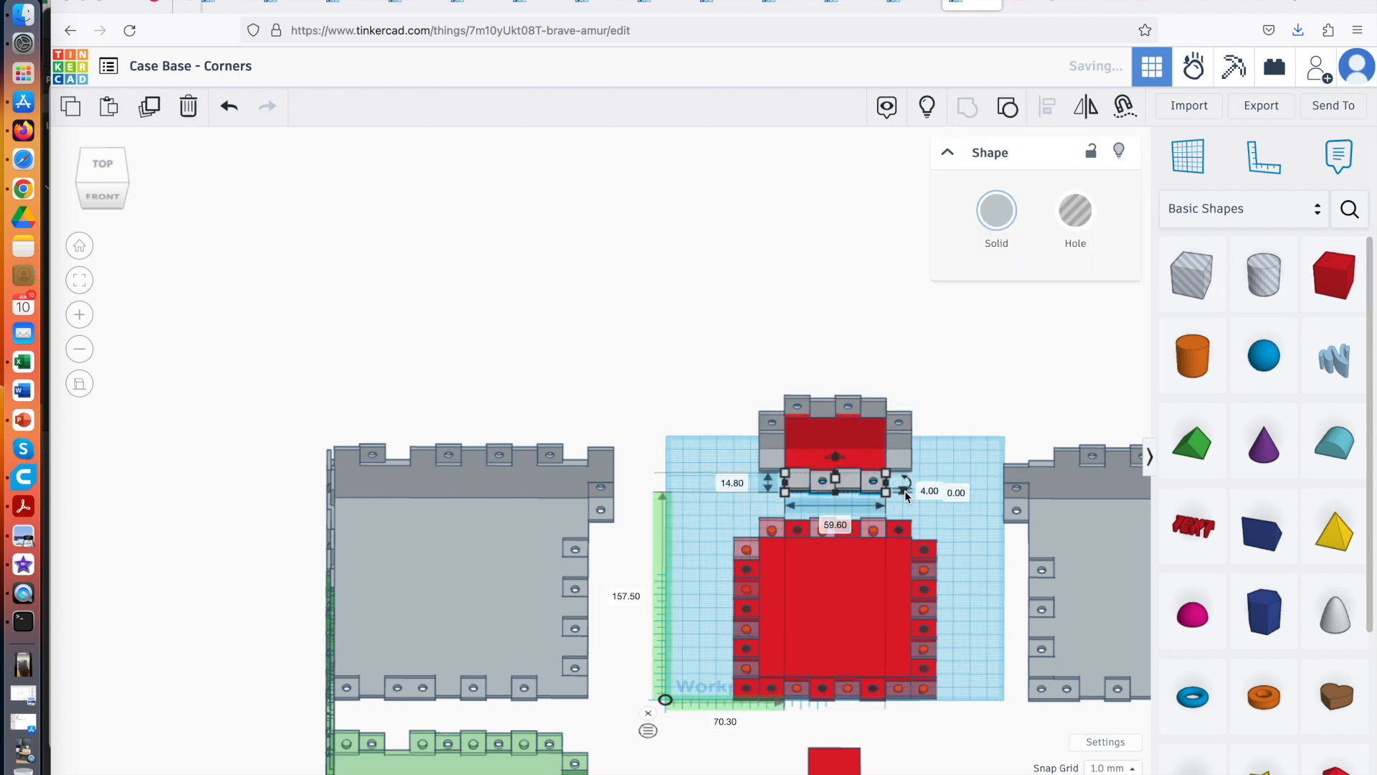
{"action": "key", "text": "super+shift+g"}
{"action": "left_click", "coordinate": [919, 468]}
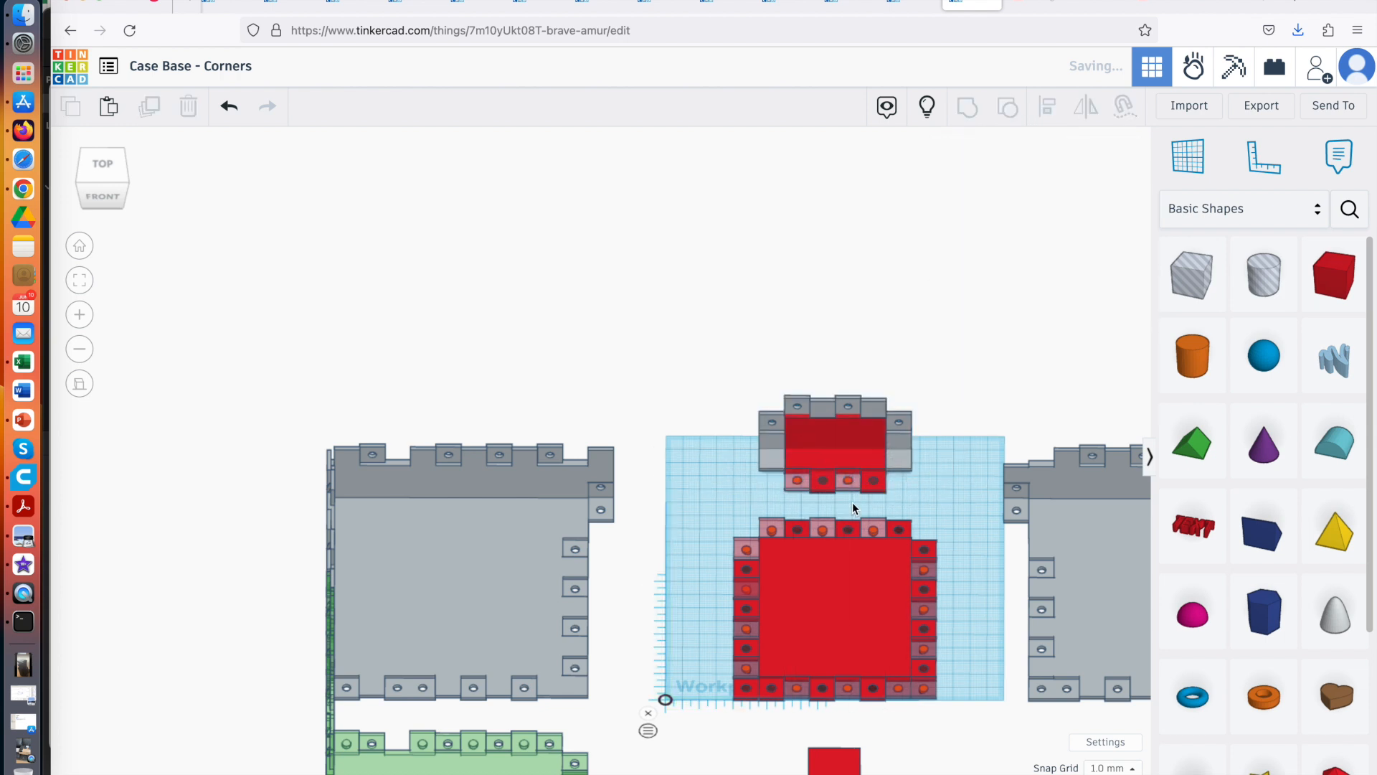
Check the ruler offsets of the side wall's third lower tab and of the base plate's matching and end tabs
{"action": "left_click", "coordinate": [845, 478]}
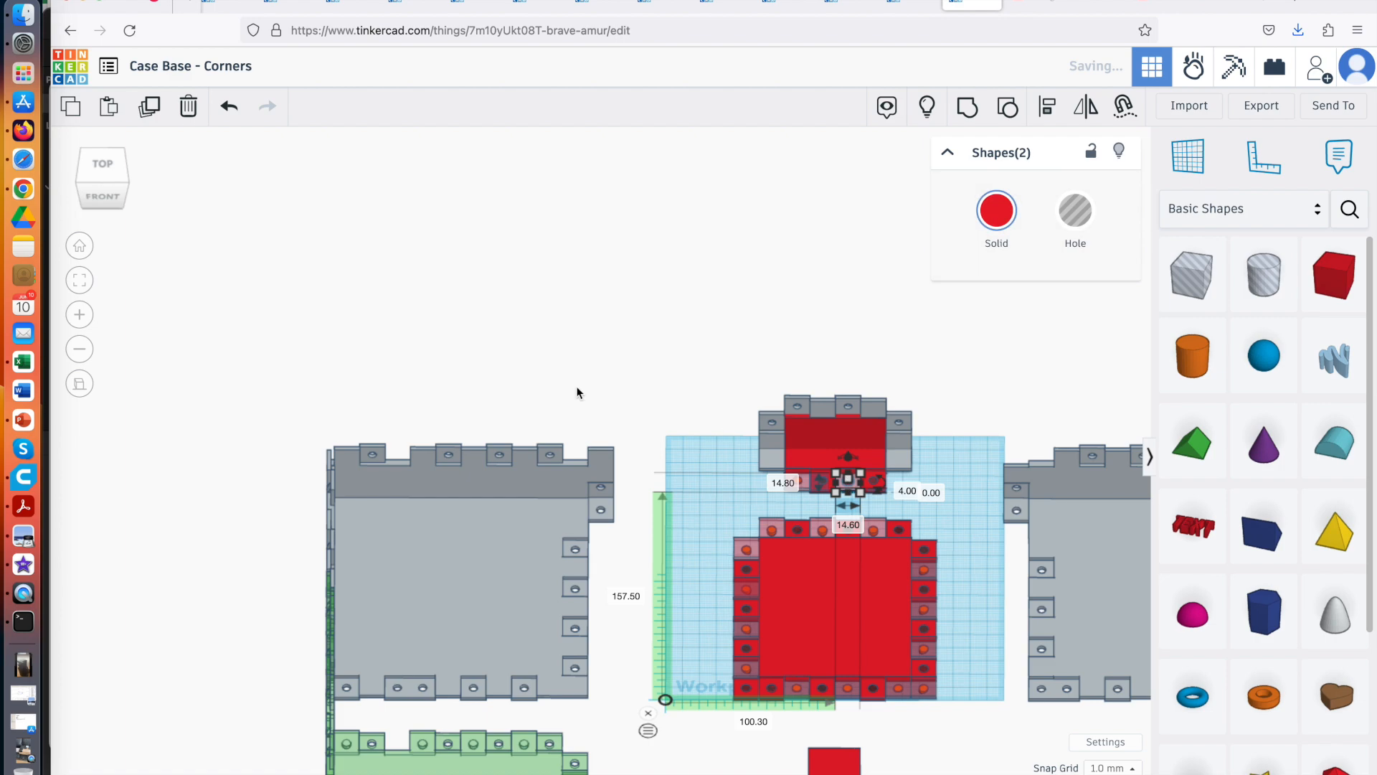
{"action": "left_click", "coordinate": [80, 280]}
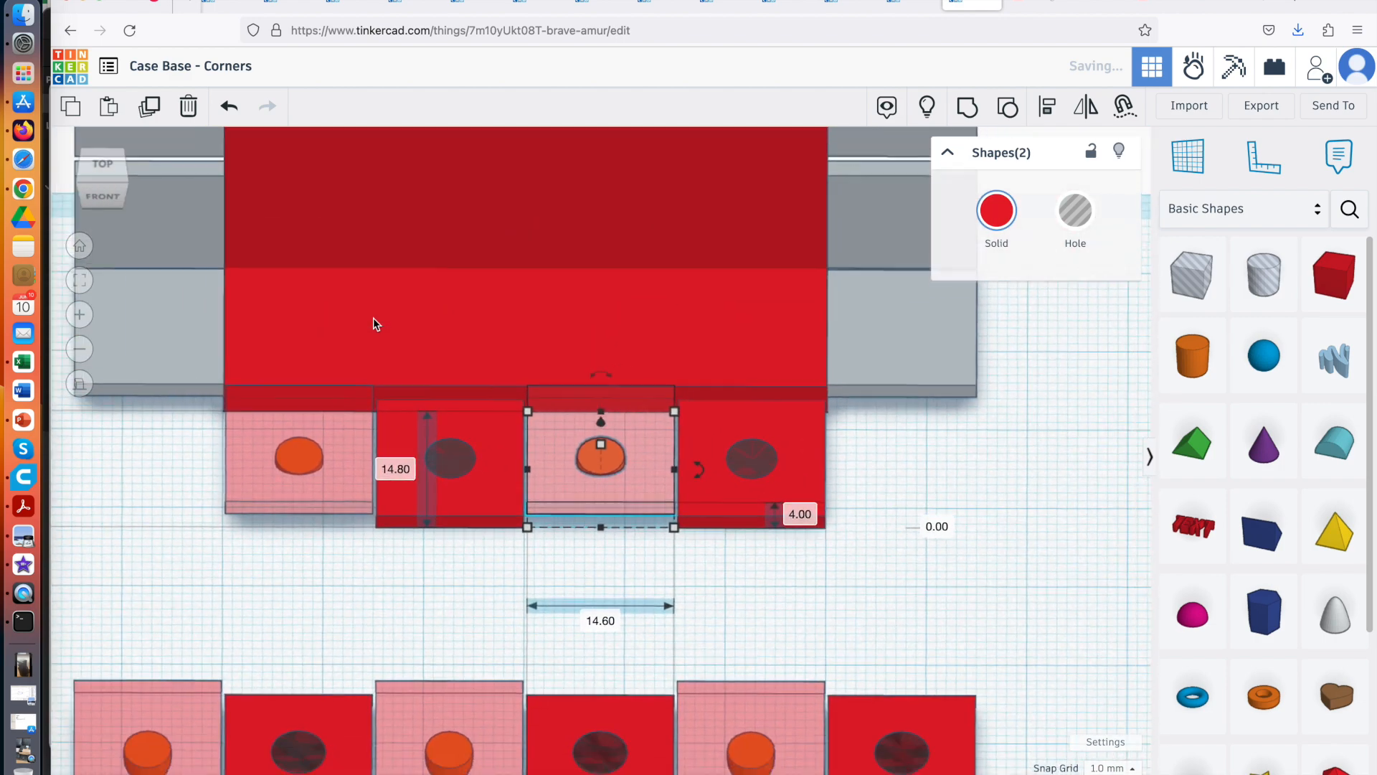
{"action": "scroll", "coordinate": [712, 550], "scroll_direction": "down", "scroll_amount": 8}
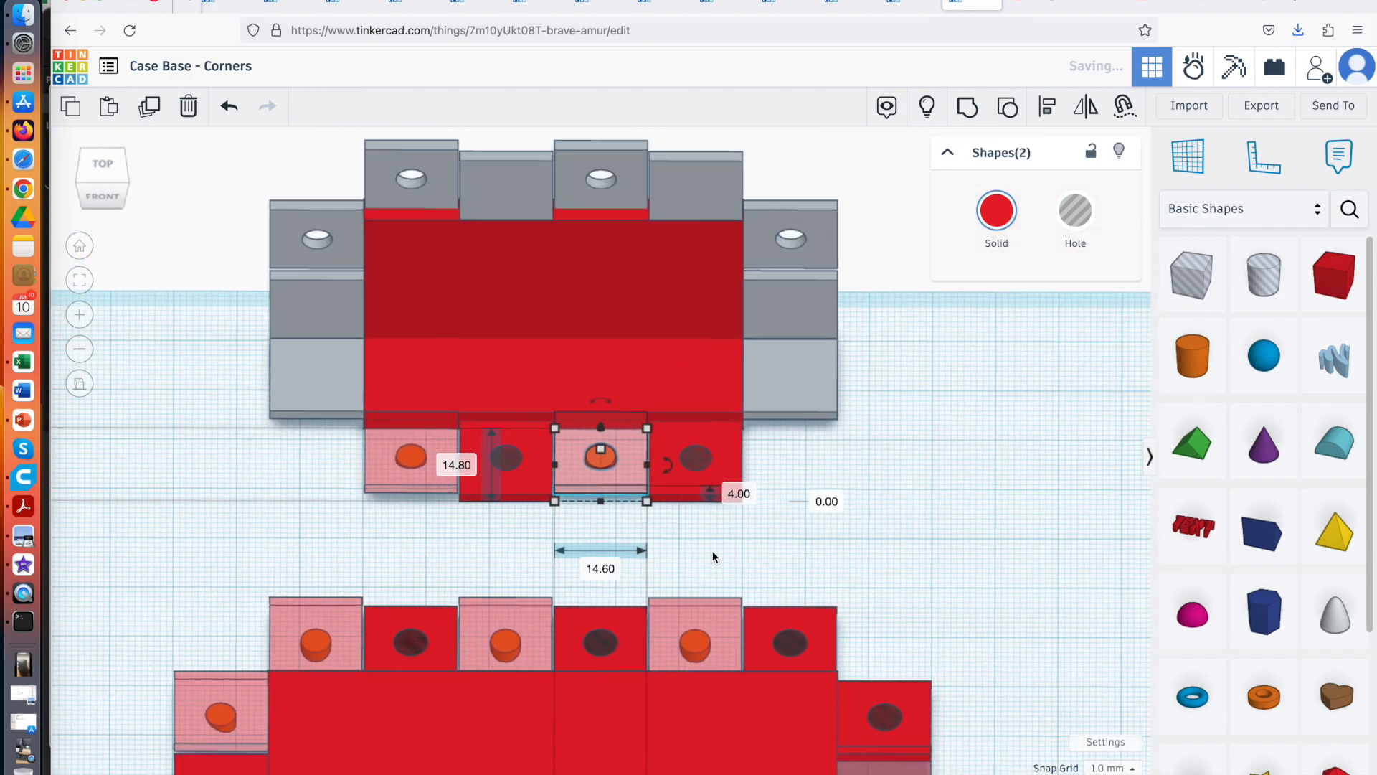
{"action": "scroll", "coordinate": [714, 556], "scroll_direction": "up", "scroll_amount": 2}
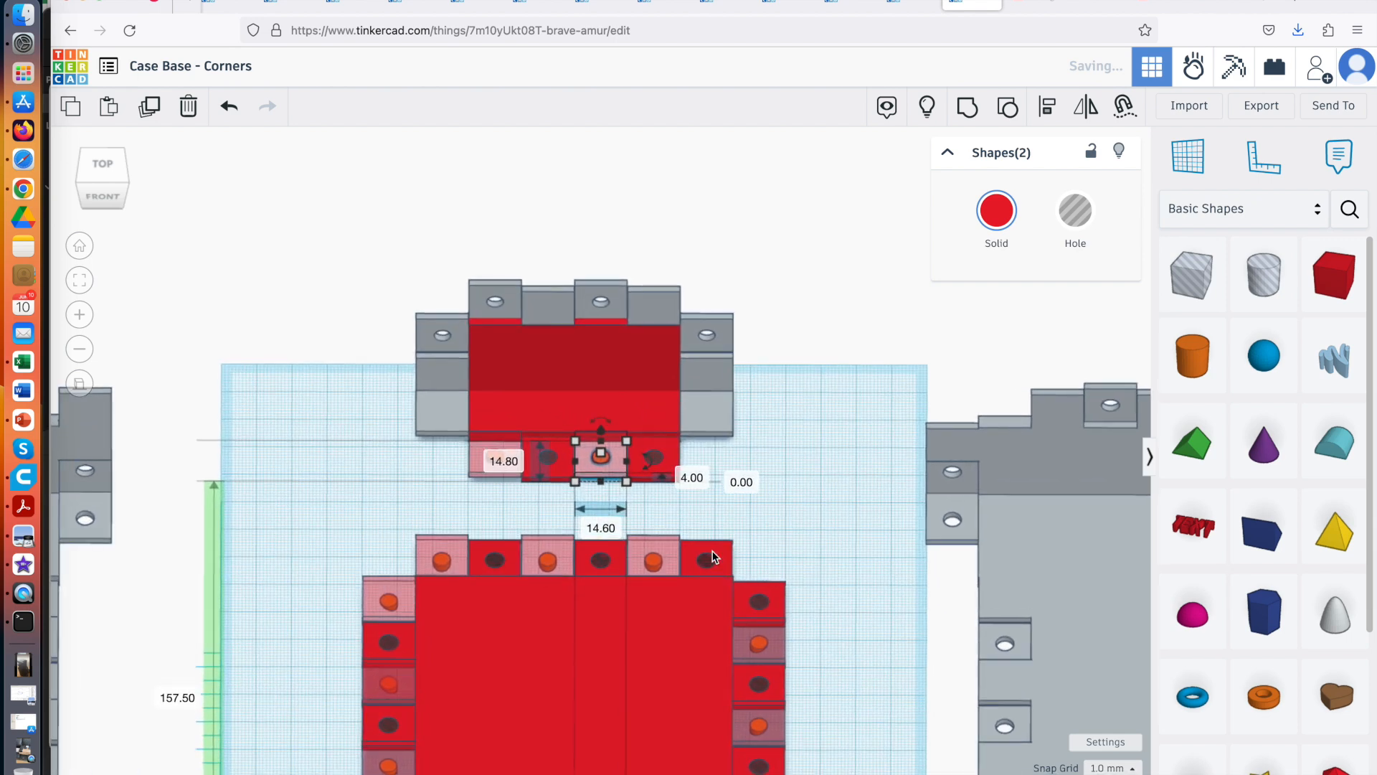
{"action": "scroll", "coordinate": [671, 549], "scroll_direction": "down", "scroll_amount": 8}
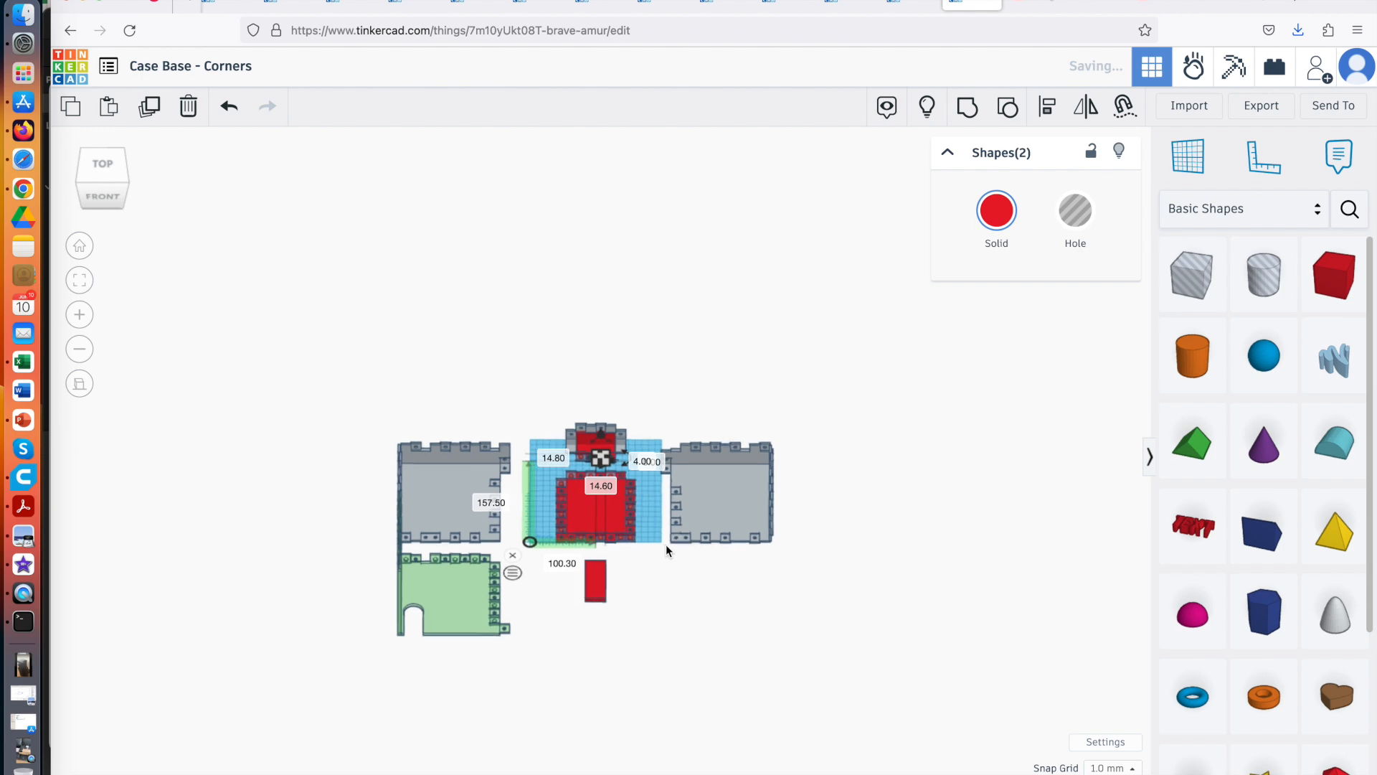
{"action": "scroll", "coordinate": [566, 627], "scroll_direction": "up", "scroll_amount": 3}
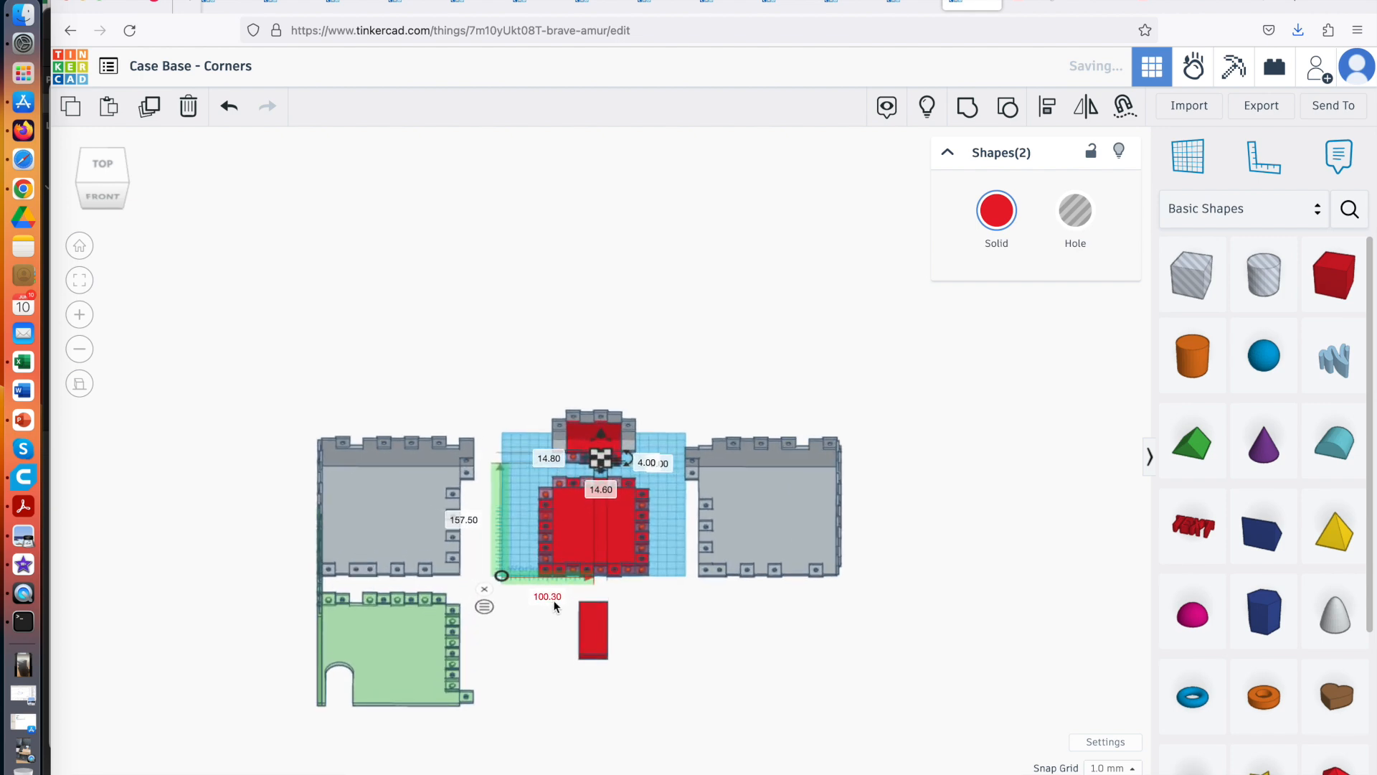
{"action": "scroll", "coordinate": [595, 598], "scroll_direction": "up", "scroll_amount": 10}
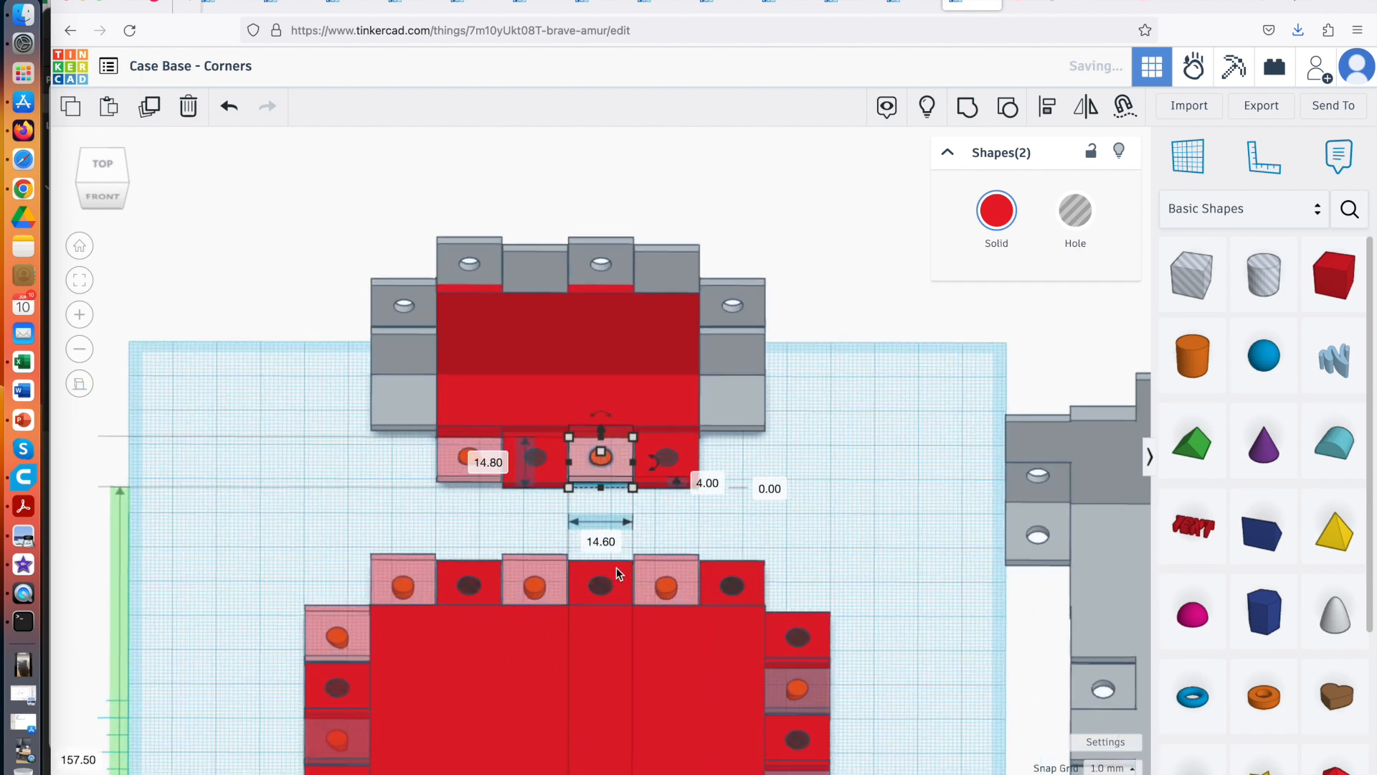
{"action": "left_click", "coordinate": [596, 602]}
{"action": "scroll", "coordinate": [730, 624], "scroll_direction": "down", "scroll_amount": 10}
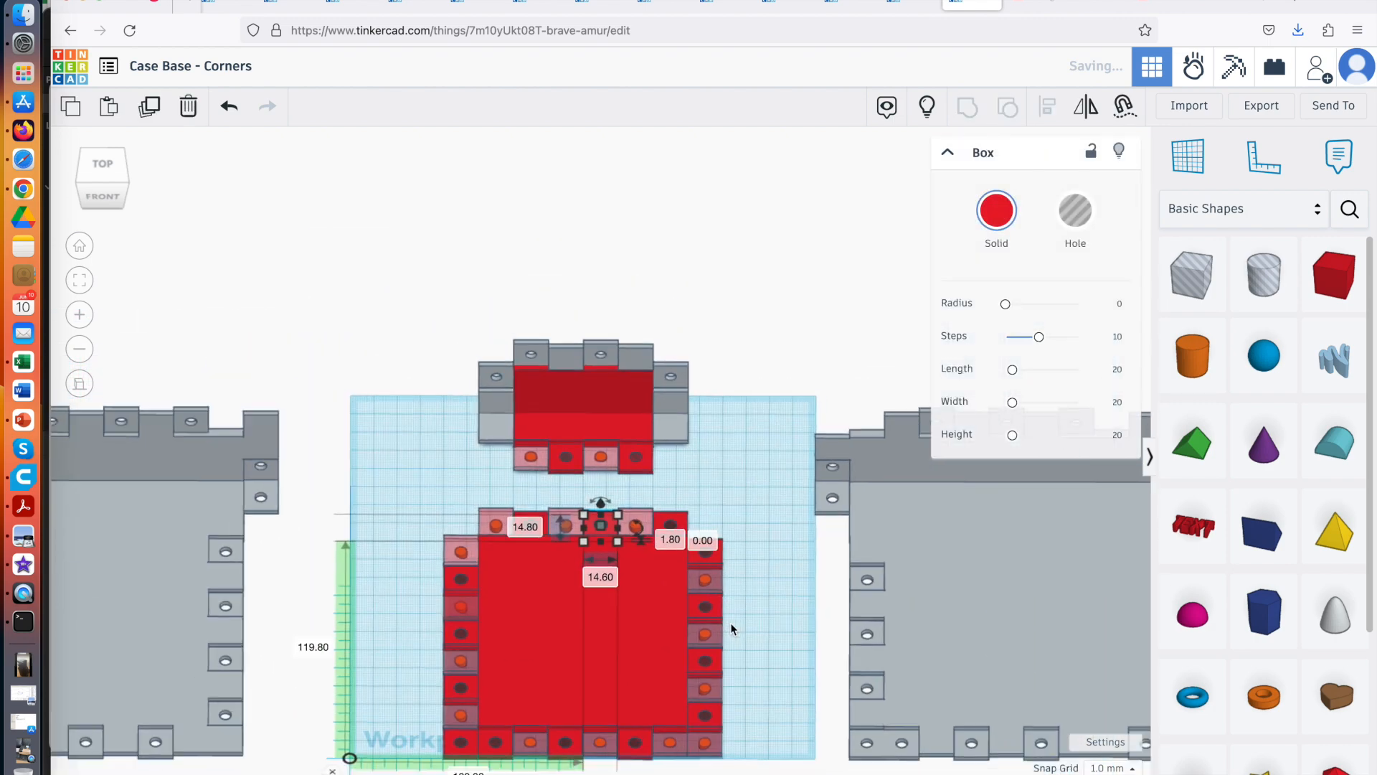
{"action": "scroll", "coordinate": [730, 622], "scroll_direction": "up", "scroll_amount": 10}
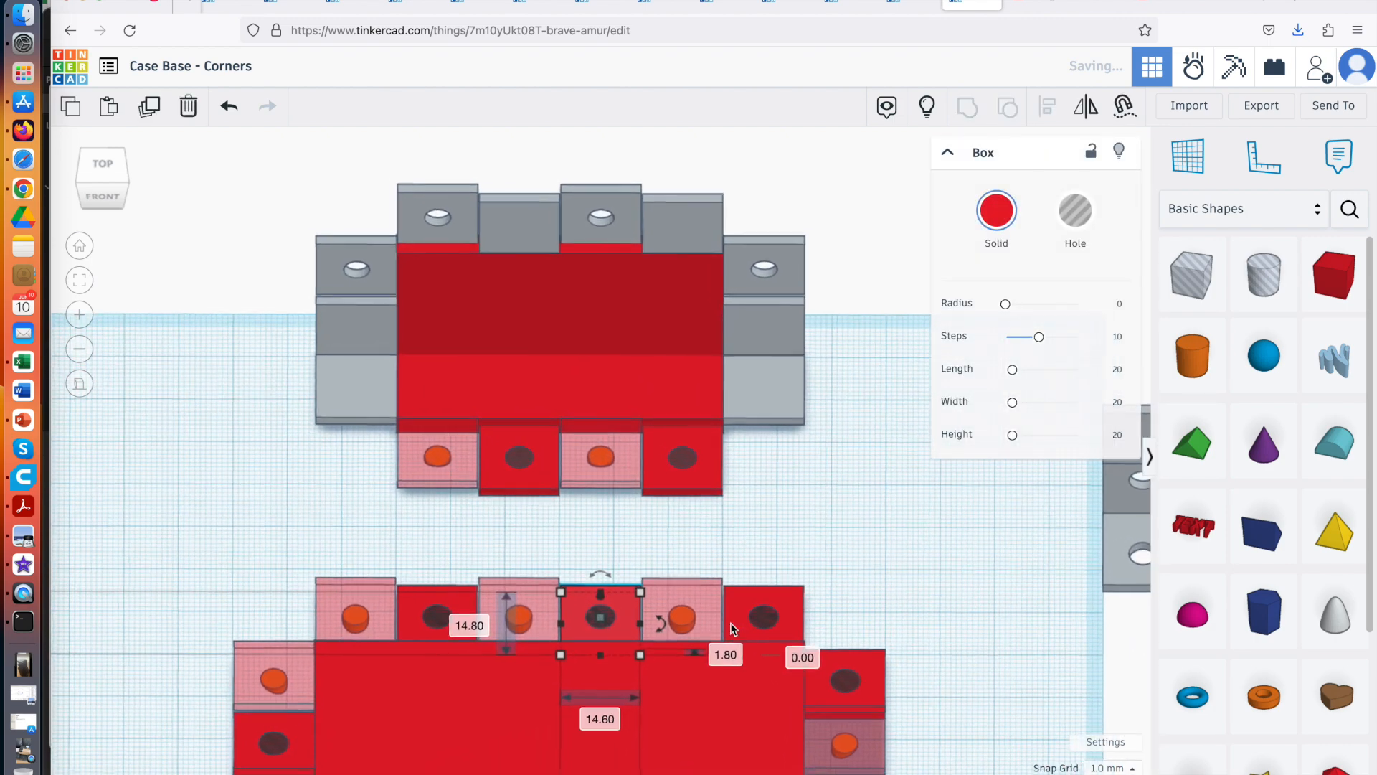
{"action": "scroll", "coordinate": [781, 631], "scroll_direction": "down", "scroll_amount": 3}
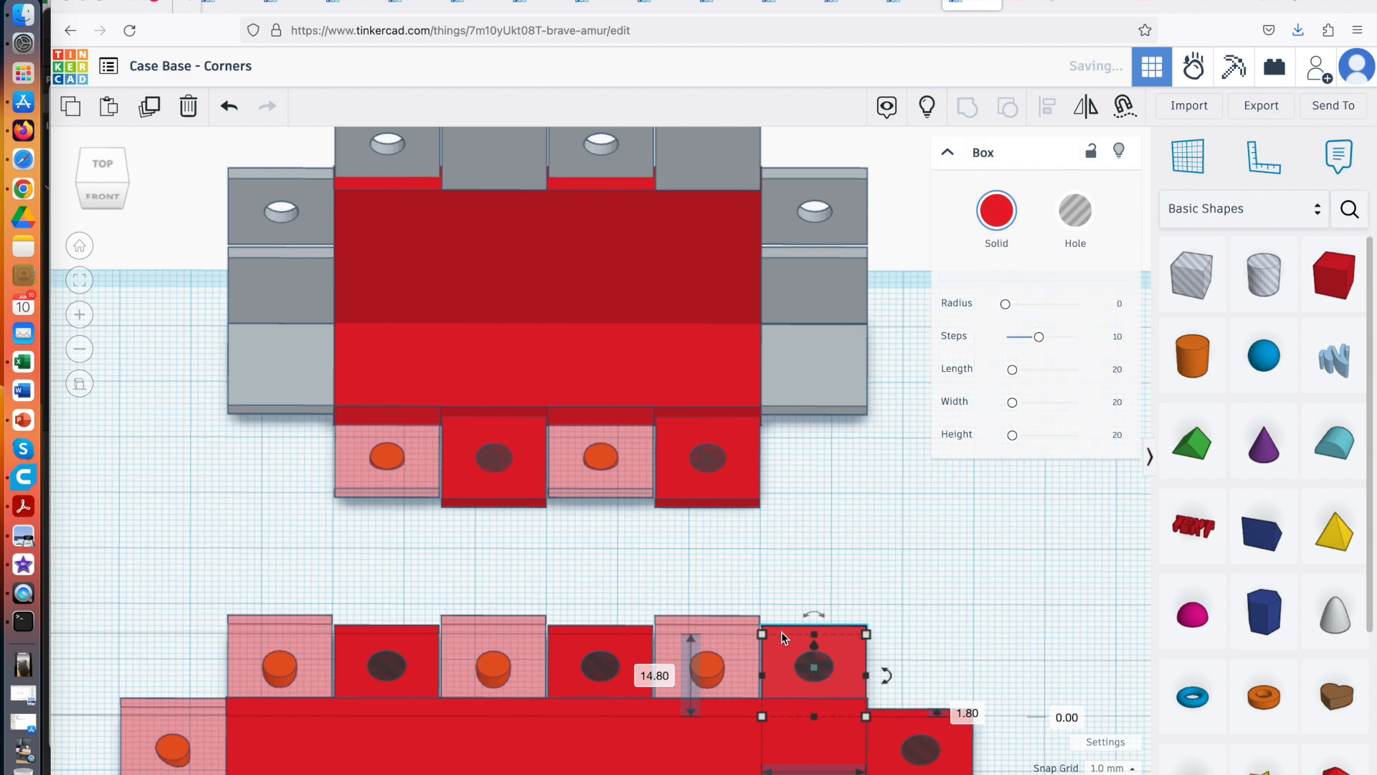
{"action": "scroll", "coordinate": [781, 631], "scroll_direction": "down", "scroll_amount": 5}
{"action": "scroll", "coordinate": [781, 631], "scroll_direction": "up", "scroll_amount": 3}
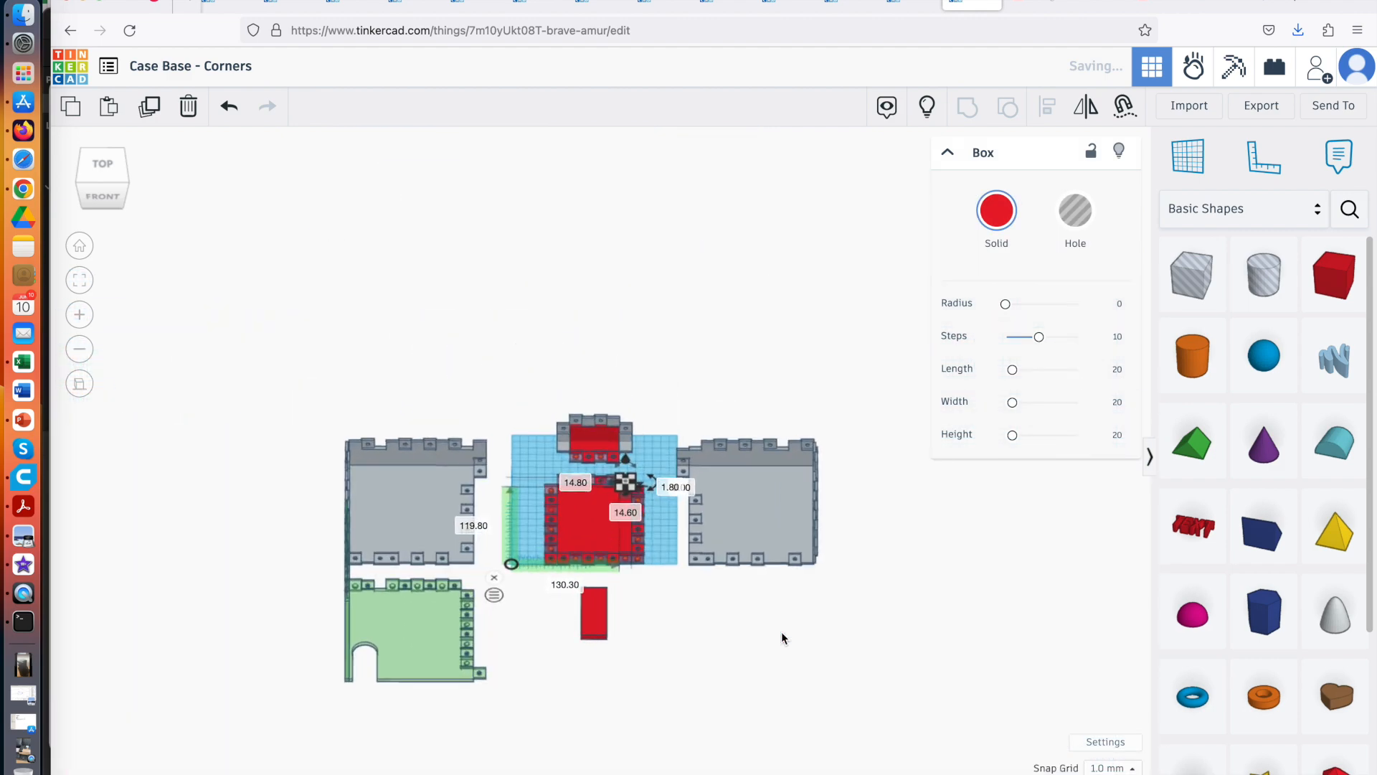
{"action": "scroll", "coordinate": [781, 631], "scroll_direction": "up", "scroll_amount": 10}
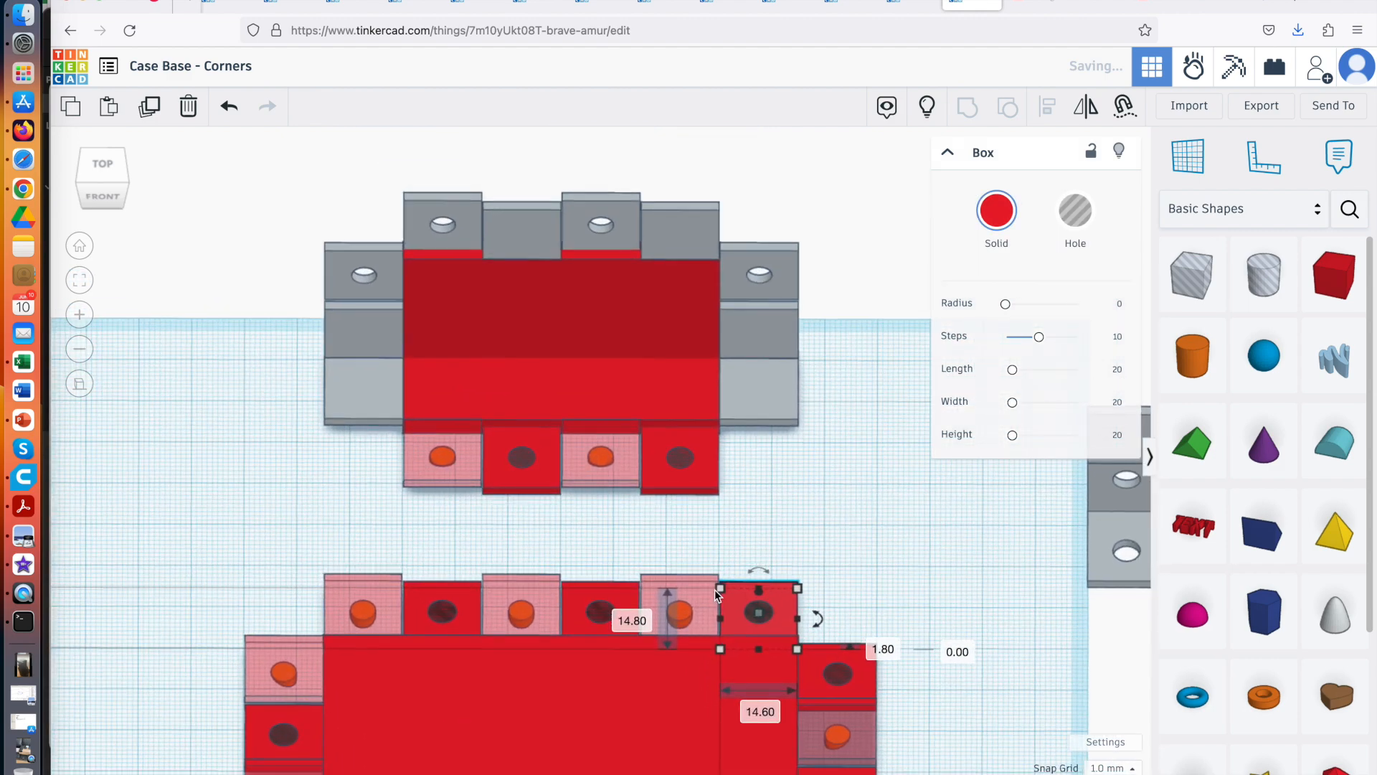
{"action": "scroll", "coordinate": [633, 495], "scroll_direction": "up", "scroll_amount": 2}
Duplicate the side wall's third lower tab with its hole cylinder and move the copy beside the last tab in the row
{"action": "left_click_drag", "start_coordinate": [593, 442], "coordinate": [592, 443]}
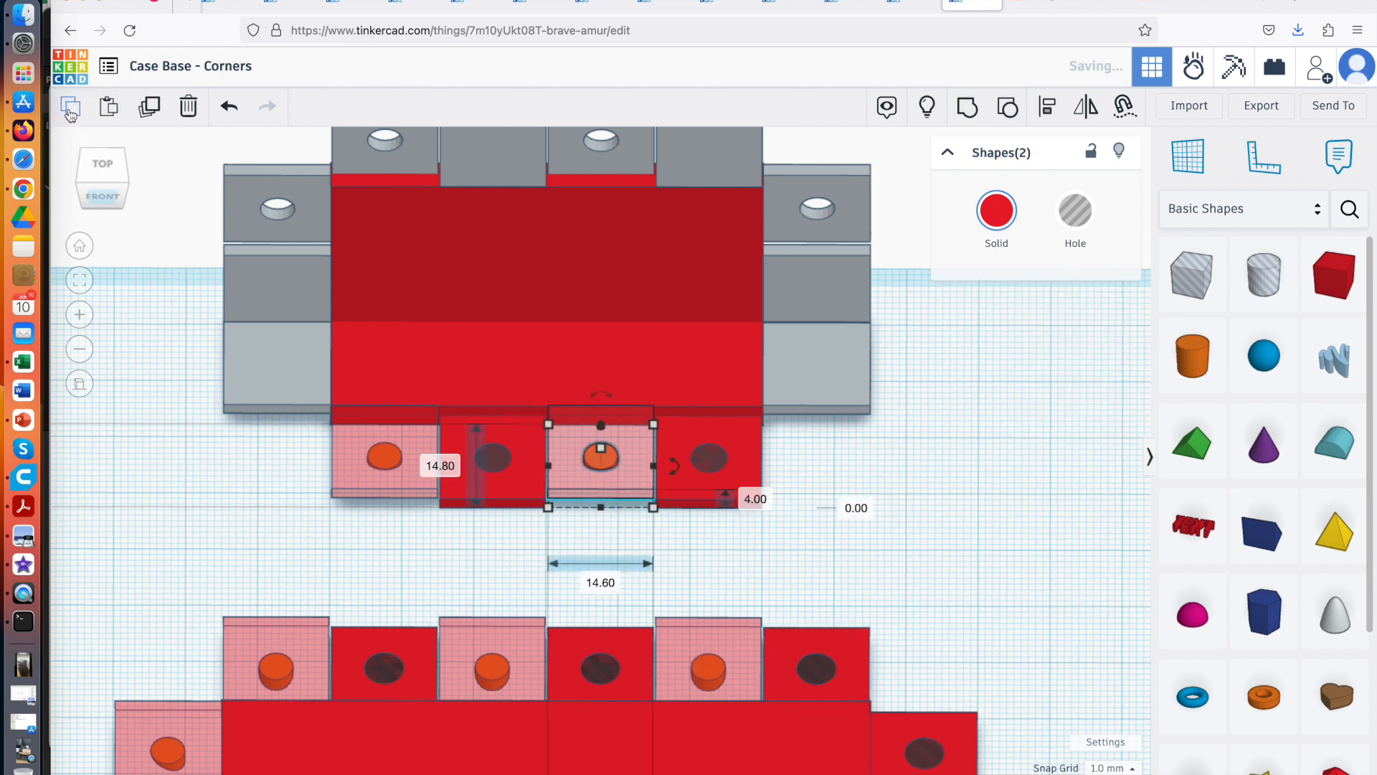
{"action": "left_click", "coordinate": [150, 107]}
{"action": "scroll", "coordinate": [545, 512], "scroll_direction": "down", "scroll_amount": 5}
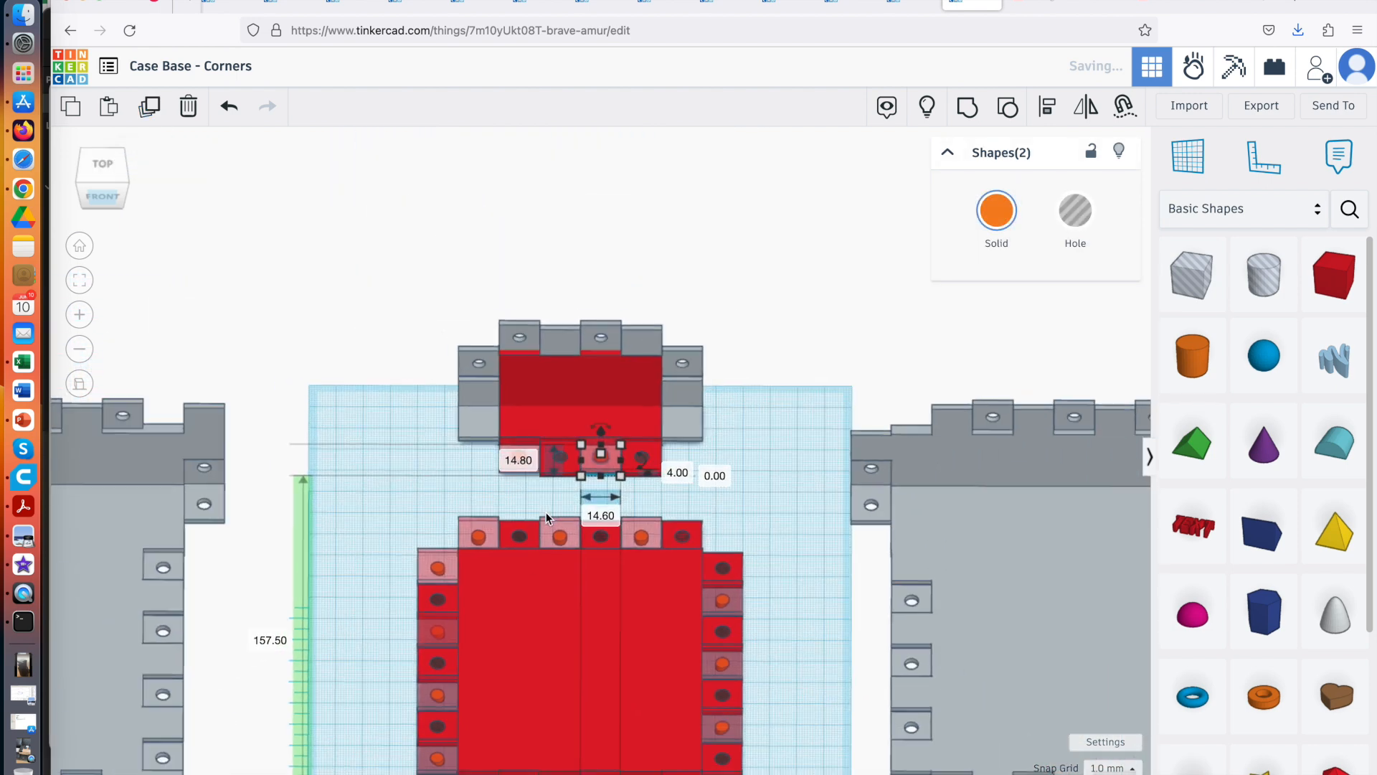
{"action": "scroll", "coordinate": [545, 512], "scroll_direction": "down", "scroll_amount": 6}
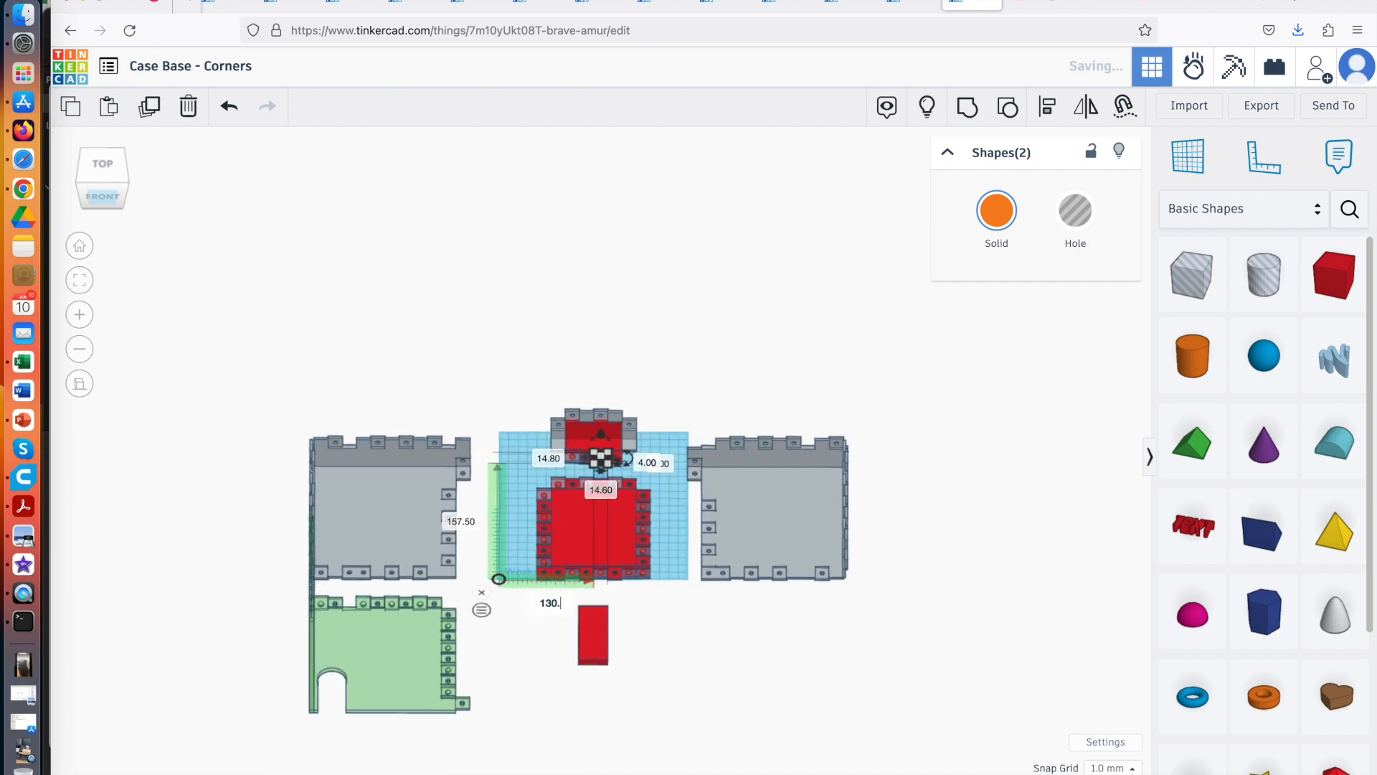
{"action": "scroll", "coordinate": [668, 553], "scroll_direction": "up", "scroll_amount": 10}
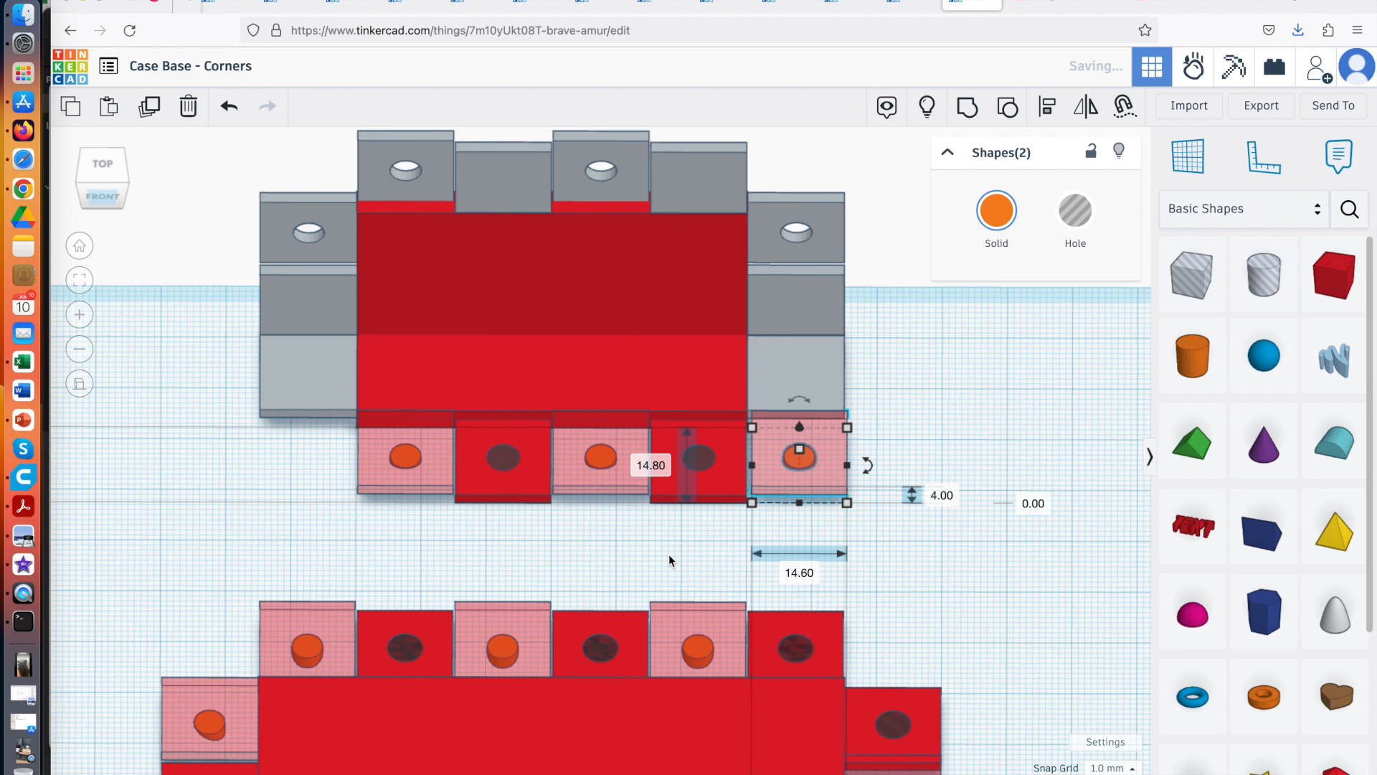
Set the copied tab's horizontal ruler offset to 130.3 mm so it lines up with the base plate's end tab
{"action": "left_click", "coordinate": [797, 620]}
{"action": "scroll", "coordinate": [796, 620], "scroll_direction": "down", "scroll_amount": 6}
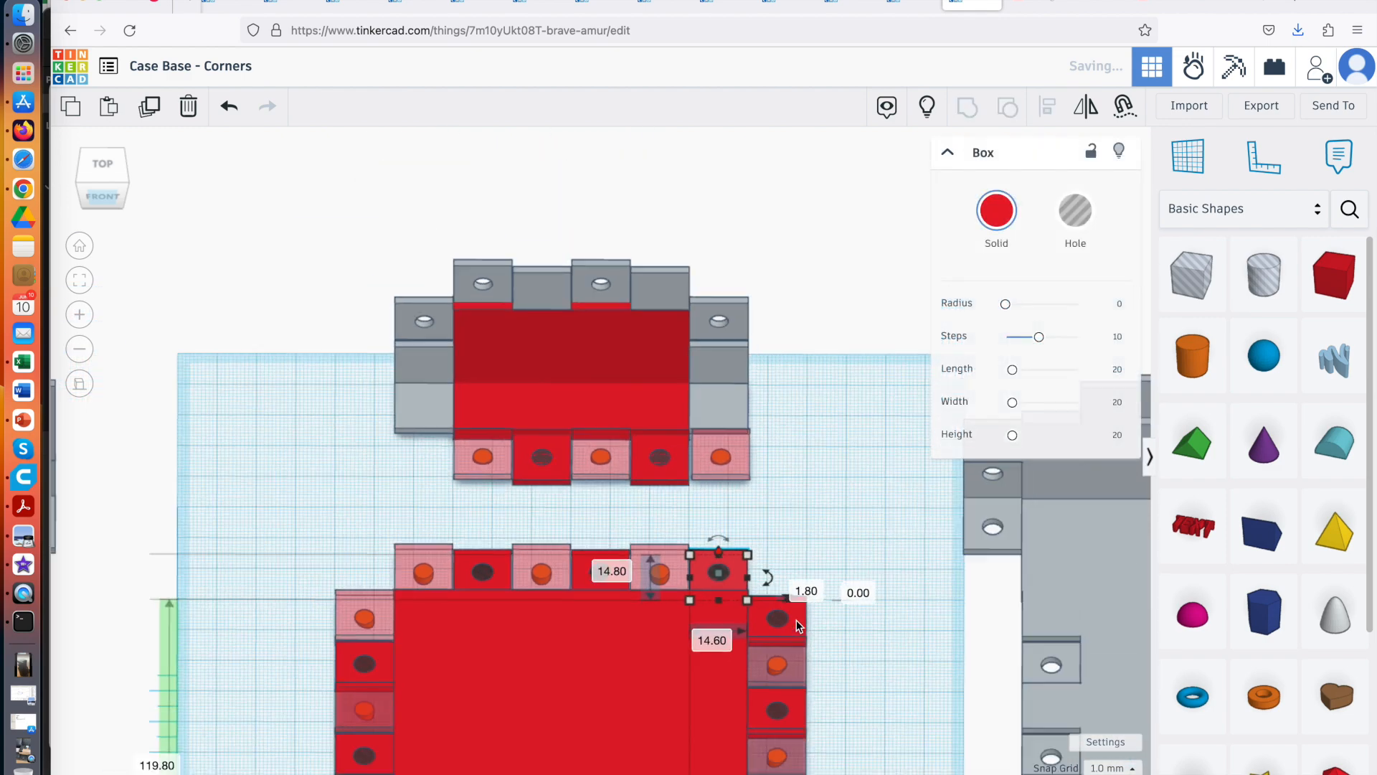
{"action": "scroll", "coordinate": [796, 619], "scroll_direction": "up", "scroll_amount": 2}
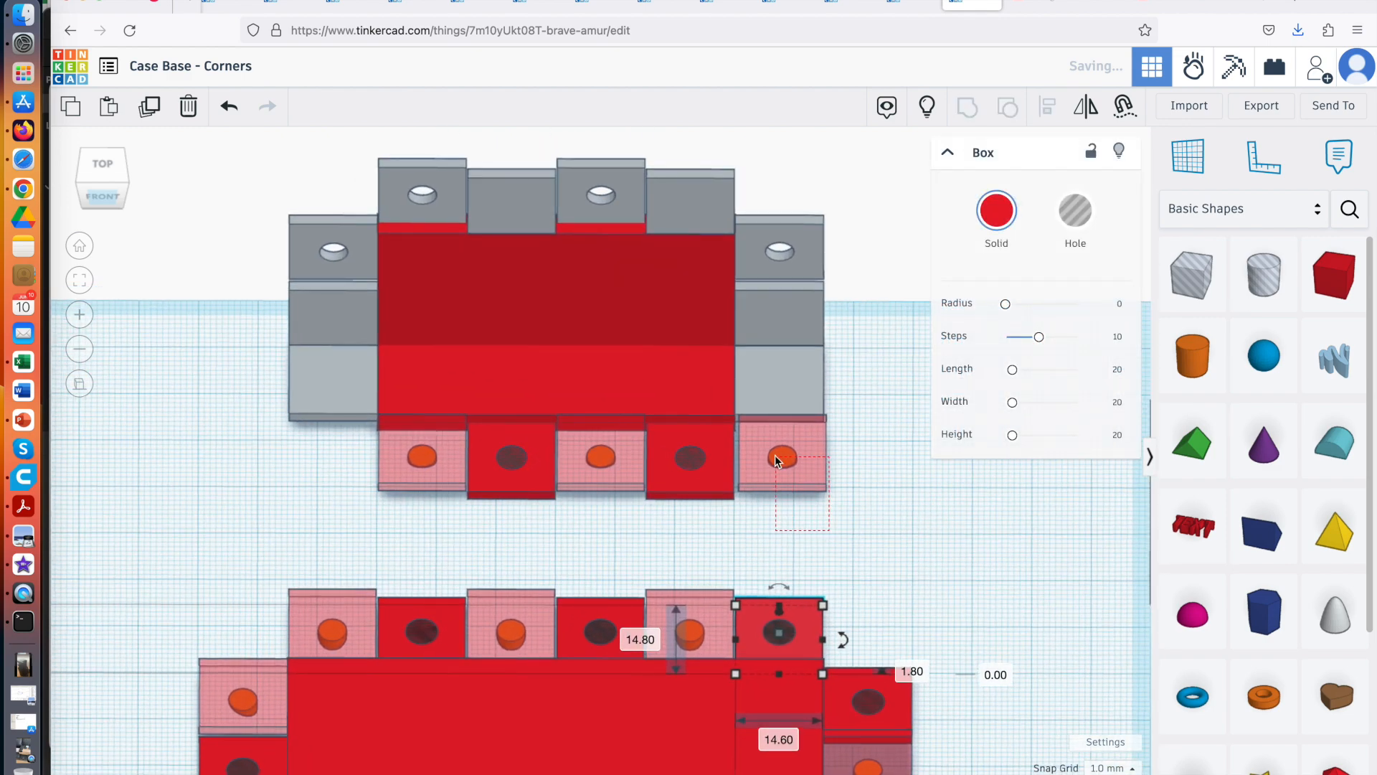
{"action": "left_click", "coordinate": [778, 462]}
{"action": "scroll", "coordinate": [584, 529], "scroll_direction": "down", "scroll_amount": 5}
{"action": "left_click", "coordinate": [556, 606]}
{"action": "type", "text": "130"}
{"action": "key", "text": "Return"}
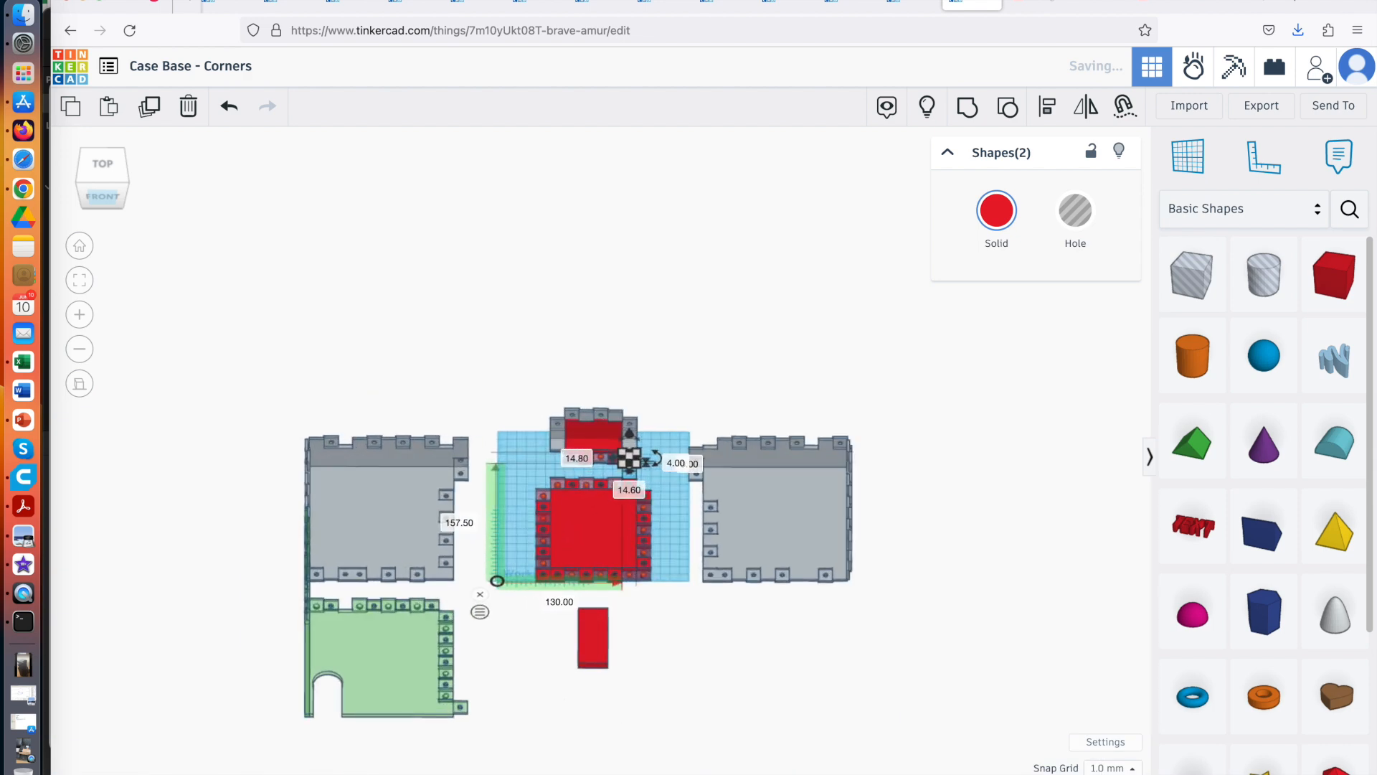
{"action": "type", "text": "130.3"}
{"action": "key", "text": "Return"}
{"action": "scroll", "coordinate": [694, 605], "scroll_direction": "up", "scroll_amount": 10}
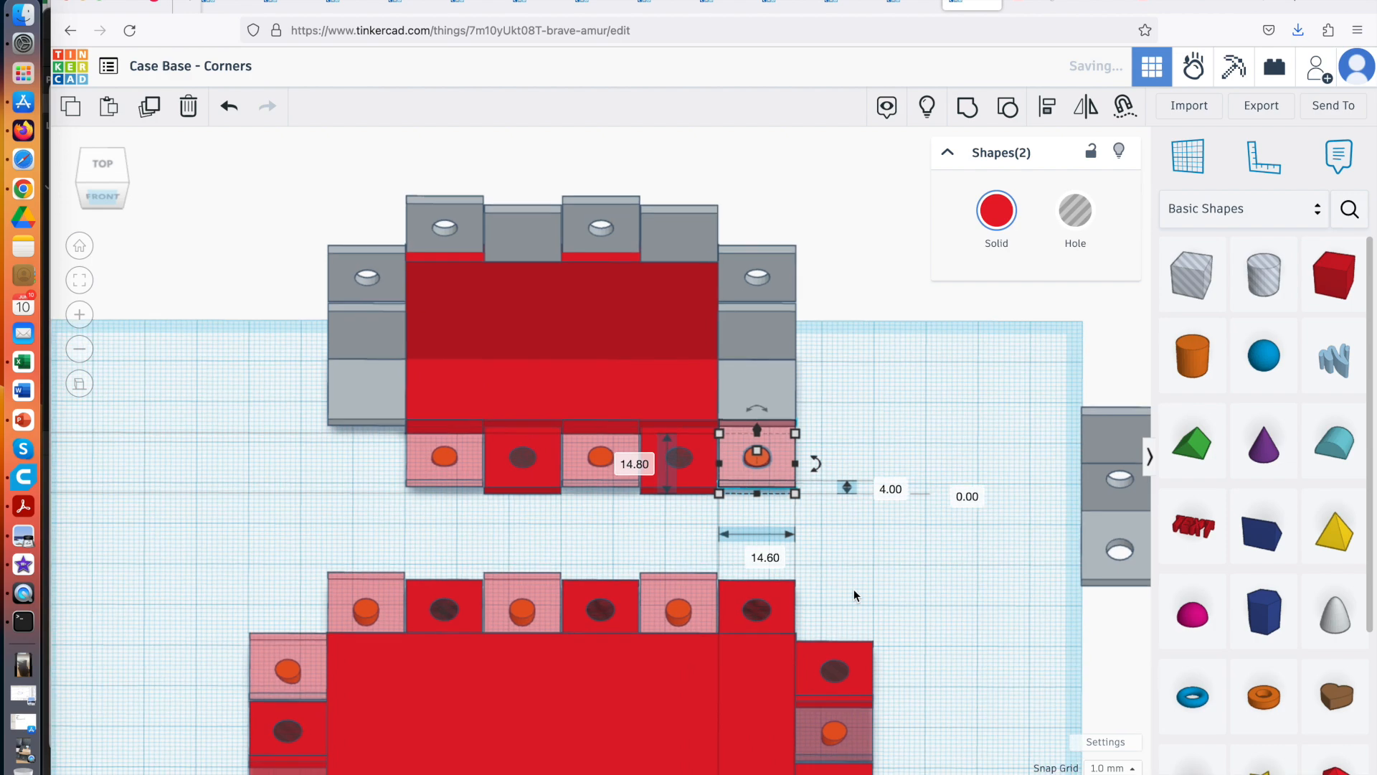
Group the side wall's five lower tabs and their hole cylinders into one shape
{"action": "left_click", "coordinate": [941, 585]}
{"action": "right_click_drag", "start_coordinate": [941, 585], "coordinate": [870, 575]}
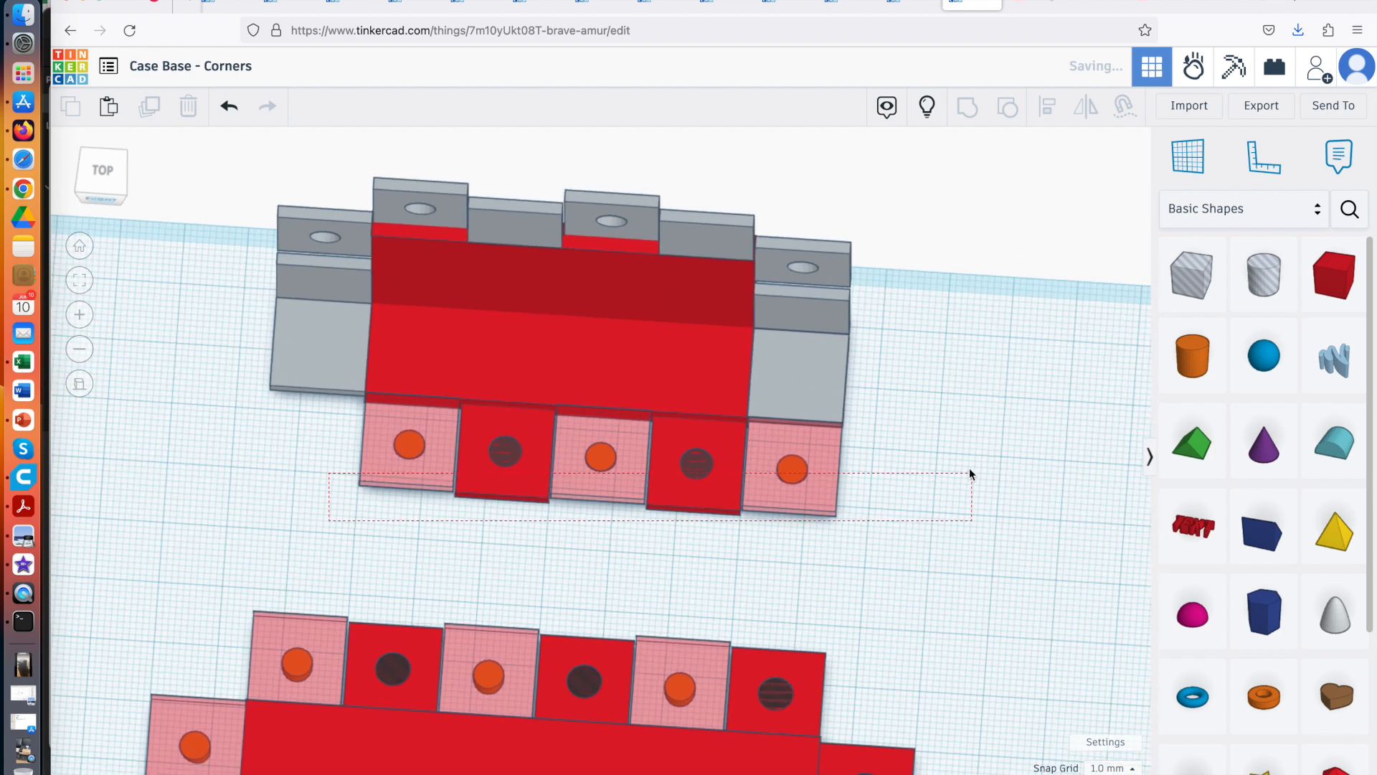
{"action": "left_click_drag", "start_coordinate": [948, 449], "coordinate": [948, 452]}
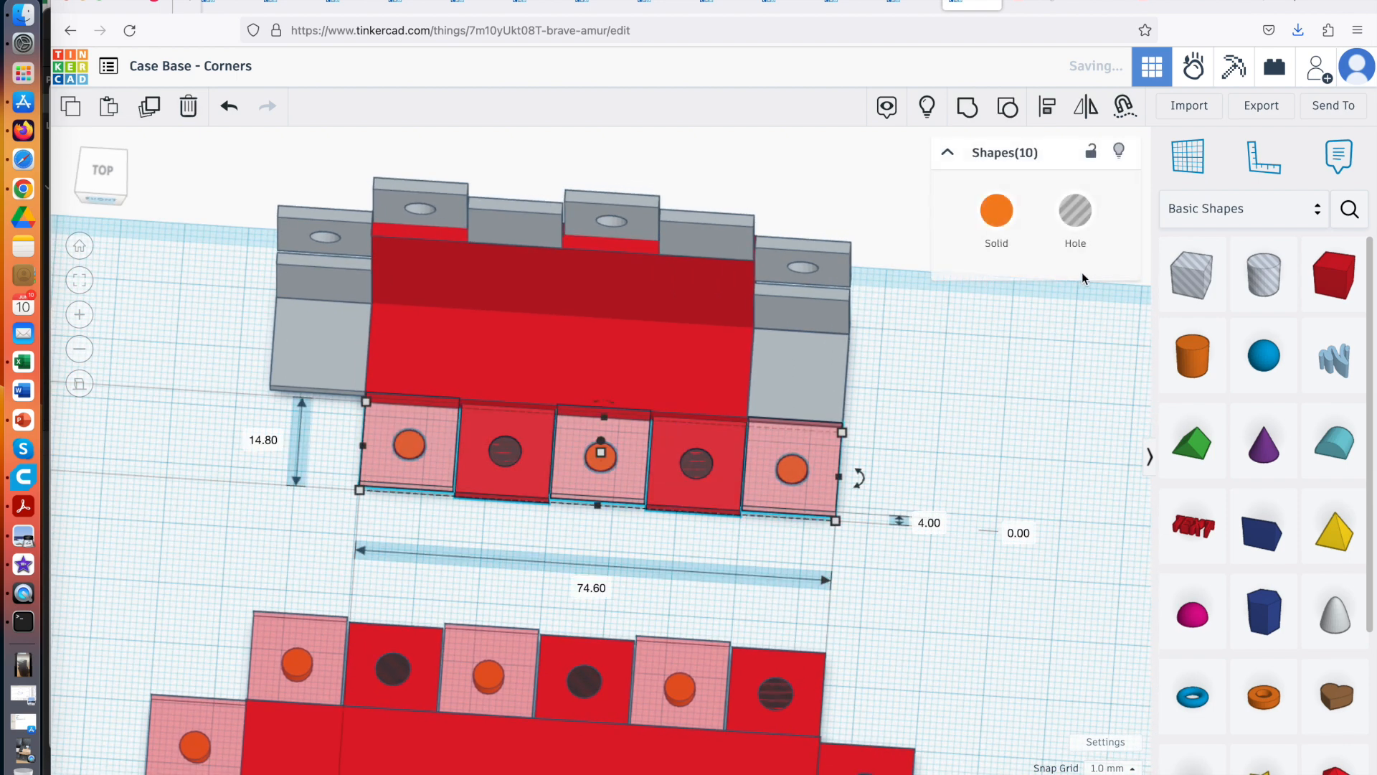
{"action": "left_click", "coordinate": [967, 110]}
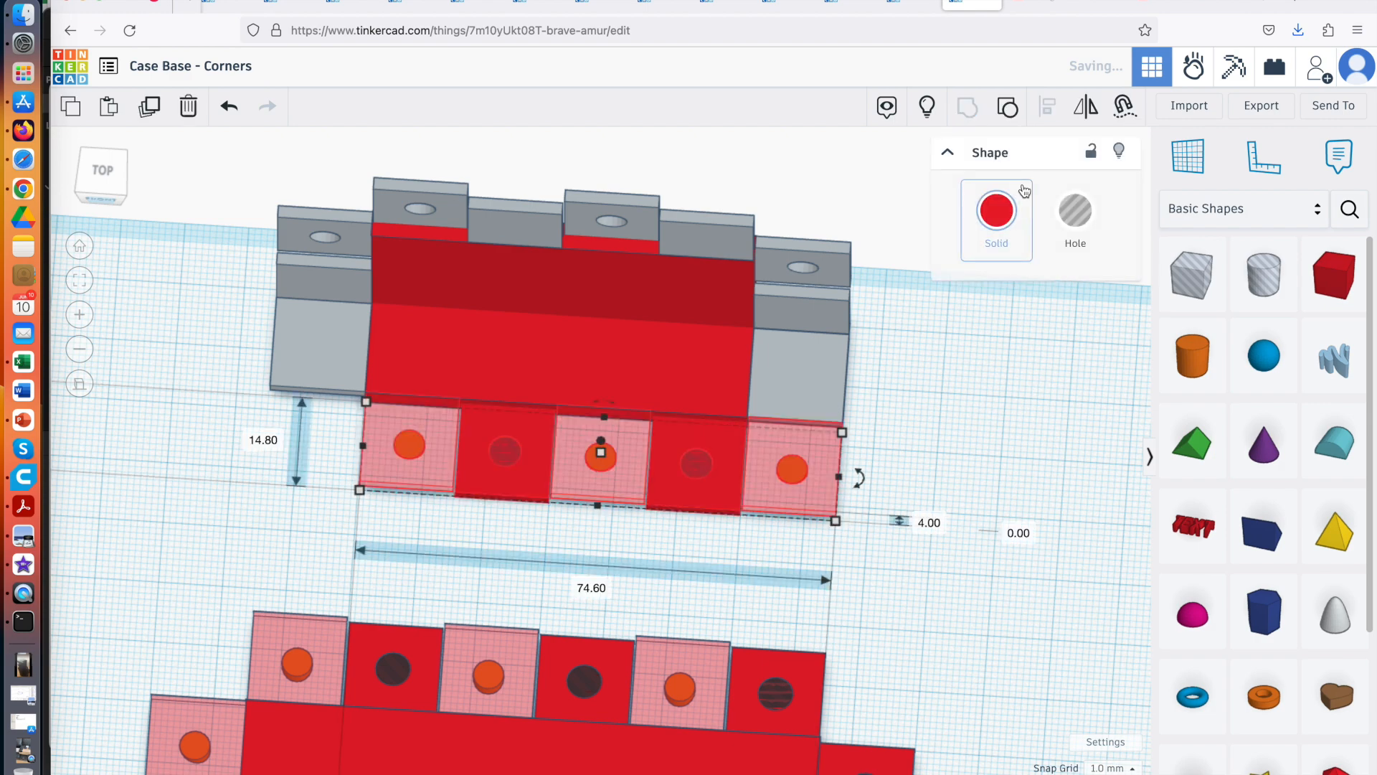
{"action": "right_click_drag", "start_coordinate": [1004, 321], "coordinate": [1036, 324]}
{"action": "left_click", "coordinate": [996, 210]}
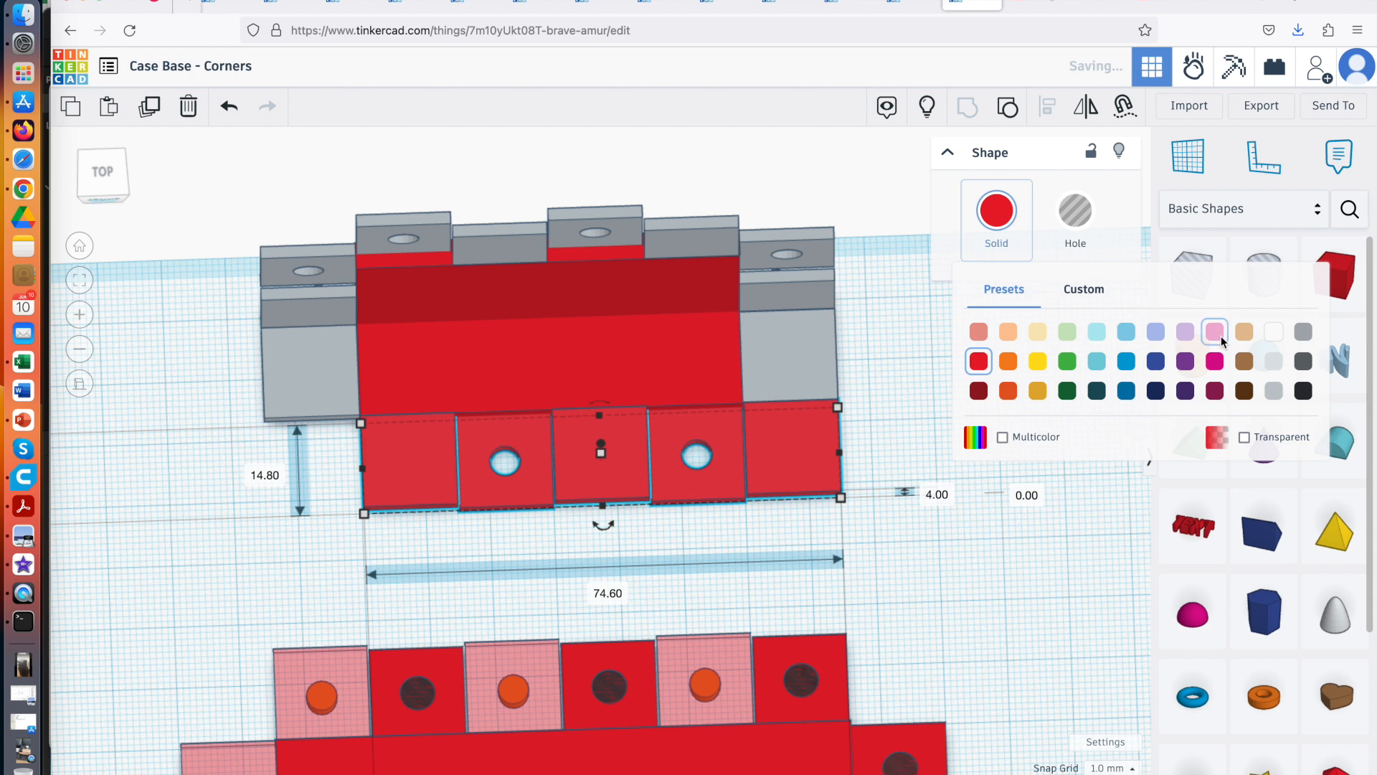
{"action": "left_click", "coordinate": [1004, 329]}
Group all parts of the side wall, including the extended tab row, into one model and select it
{"action": "right_click_drag", "start_coordinate": [882, 409], "coordinate": [934, 402]}
{"action": "left_click_drag", "start_coordinate": [220, 175], "coordinate": [915, 550]}
{"action": "key", "text": "ctrl+g"}
{"action": "right_click_drag", "start_coordinate": [979, 354], "coordinate": [1008, 344]}
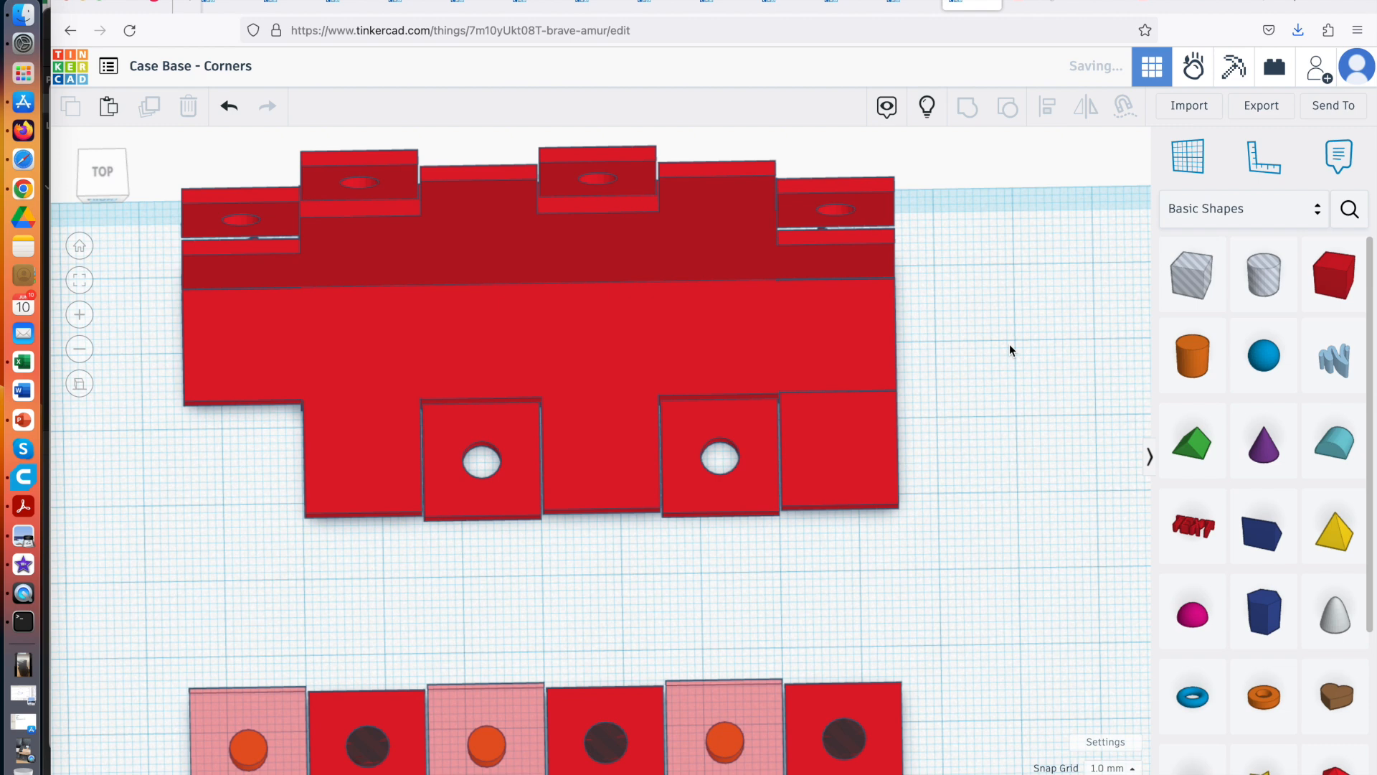
{"action": "left_click", "coordinate": [865, 350]}
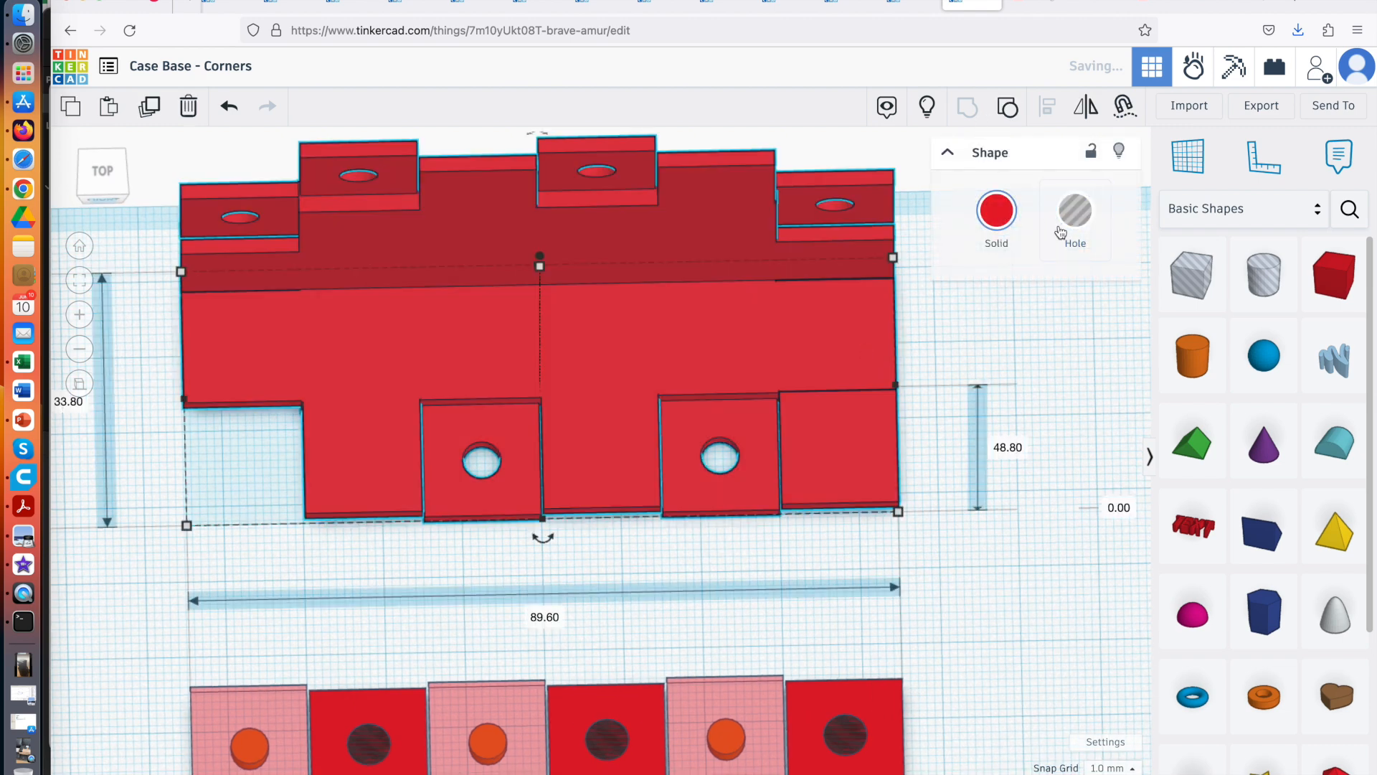
Ungroup the red side wall model into its separate parts
{"action": "key", "text": "ctrl+shift+g"}
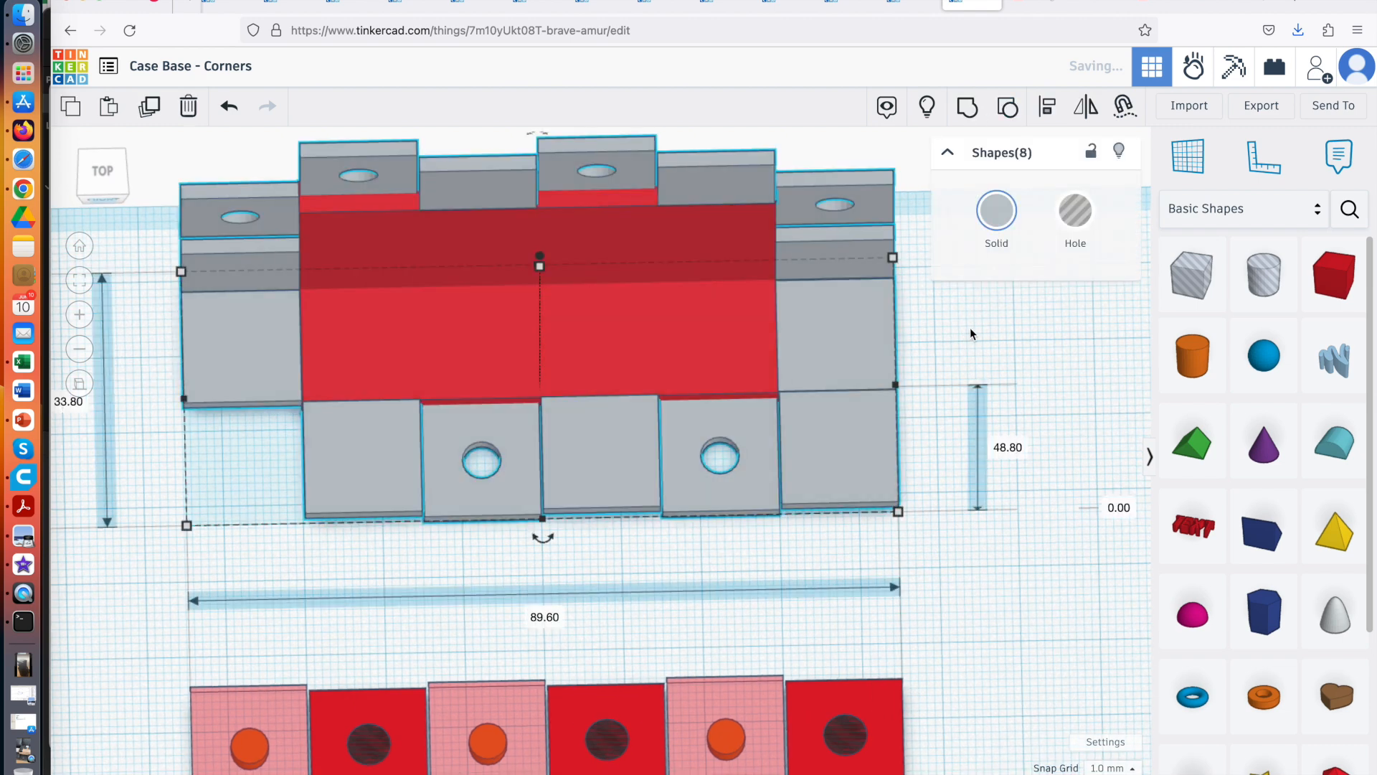
{"action": "left_click", "coordinate": [929, 358]}
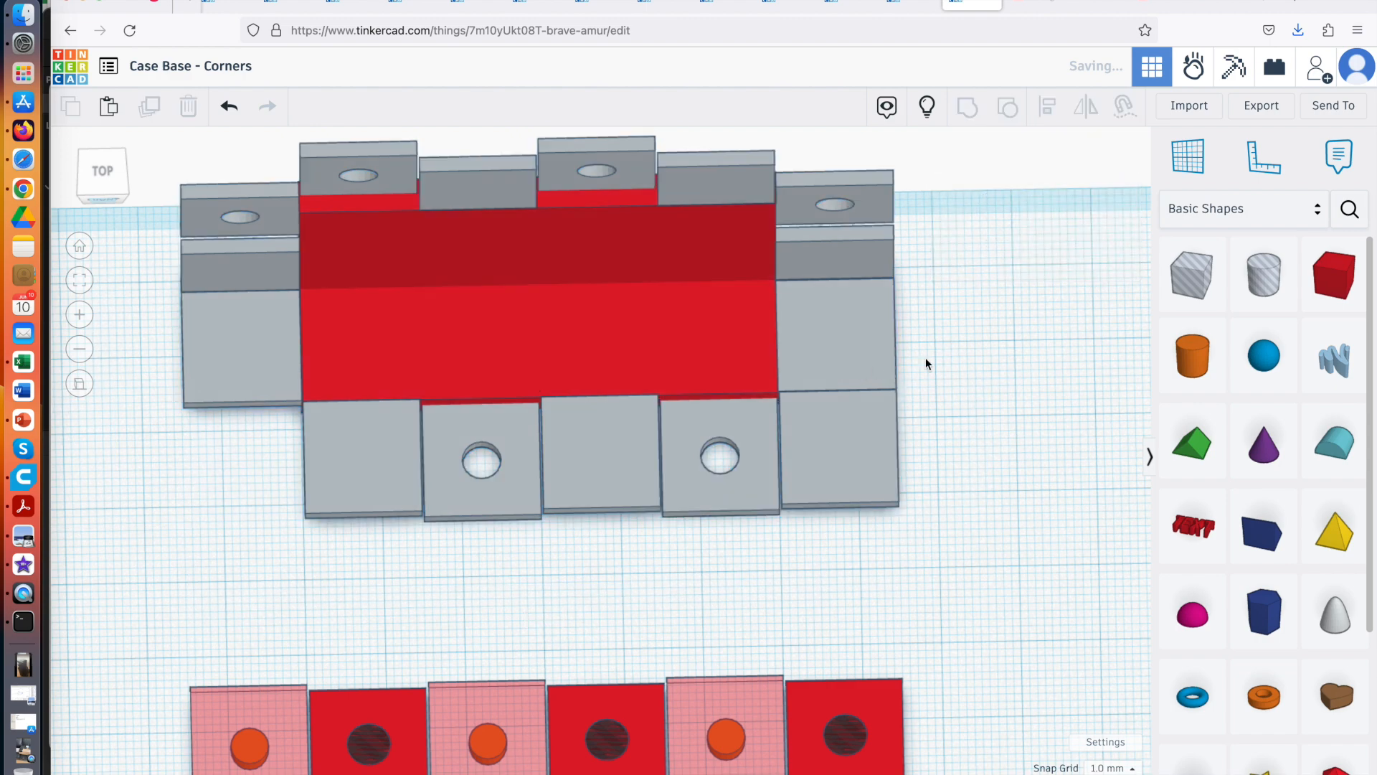
{"action": "left_click", "coordinate": [708, 361]}
{"action": "scroll", "coordinate": [779, 401], "scroll_direction": "down", "scroll_amount": 5}
{"action": "scroll", "coordinate": [779, 405], "scroll_direction": "up", "scroll_amount": 4}
{"action": "scroll", "coordinate": [609, 492], "scroll_direction": "down", "scroll_amount": 5}
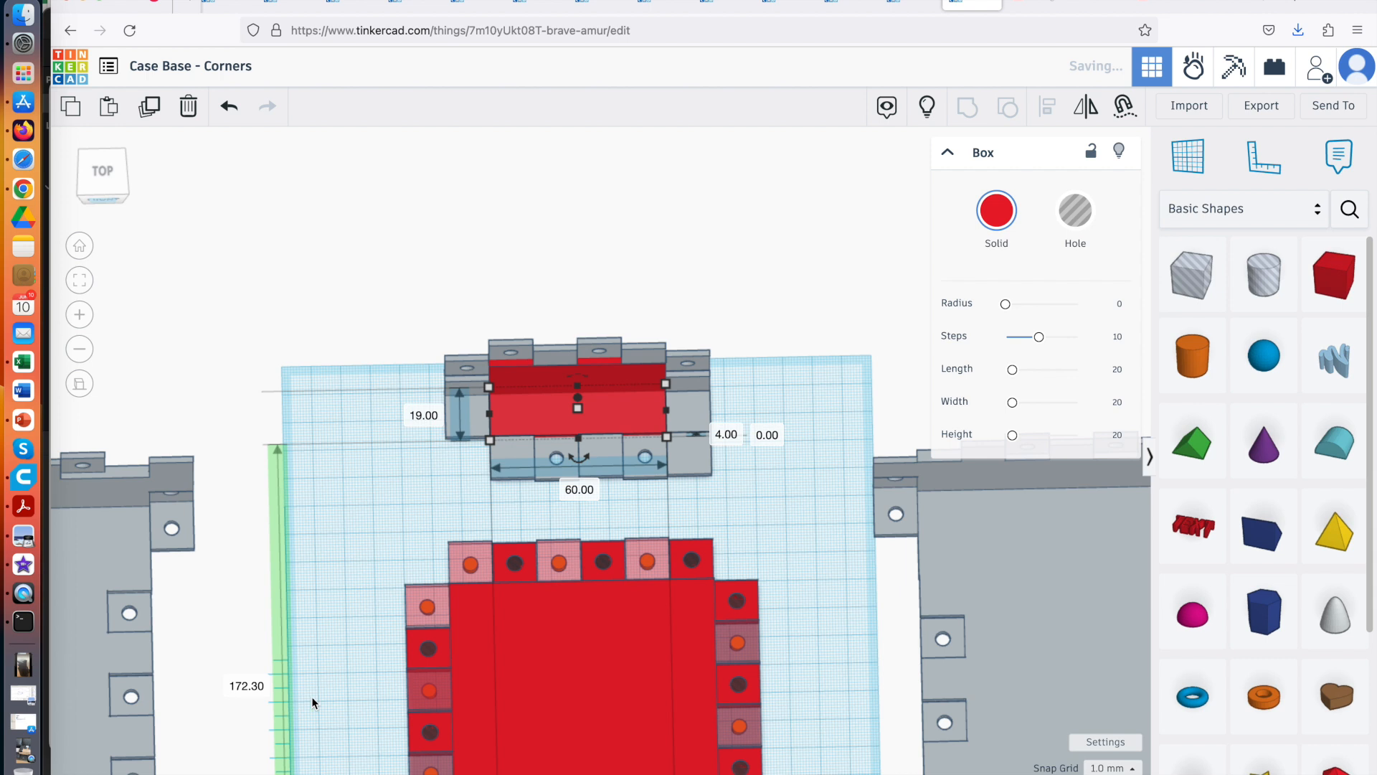
Ungroup the grey end tab beside the side wall's base flange, directly above the last lower tab
{"action": "left_click", "coordinate": [694, 416]}
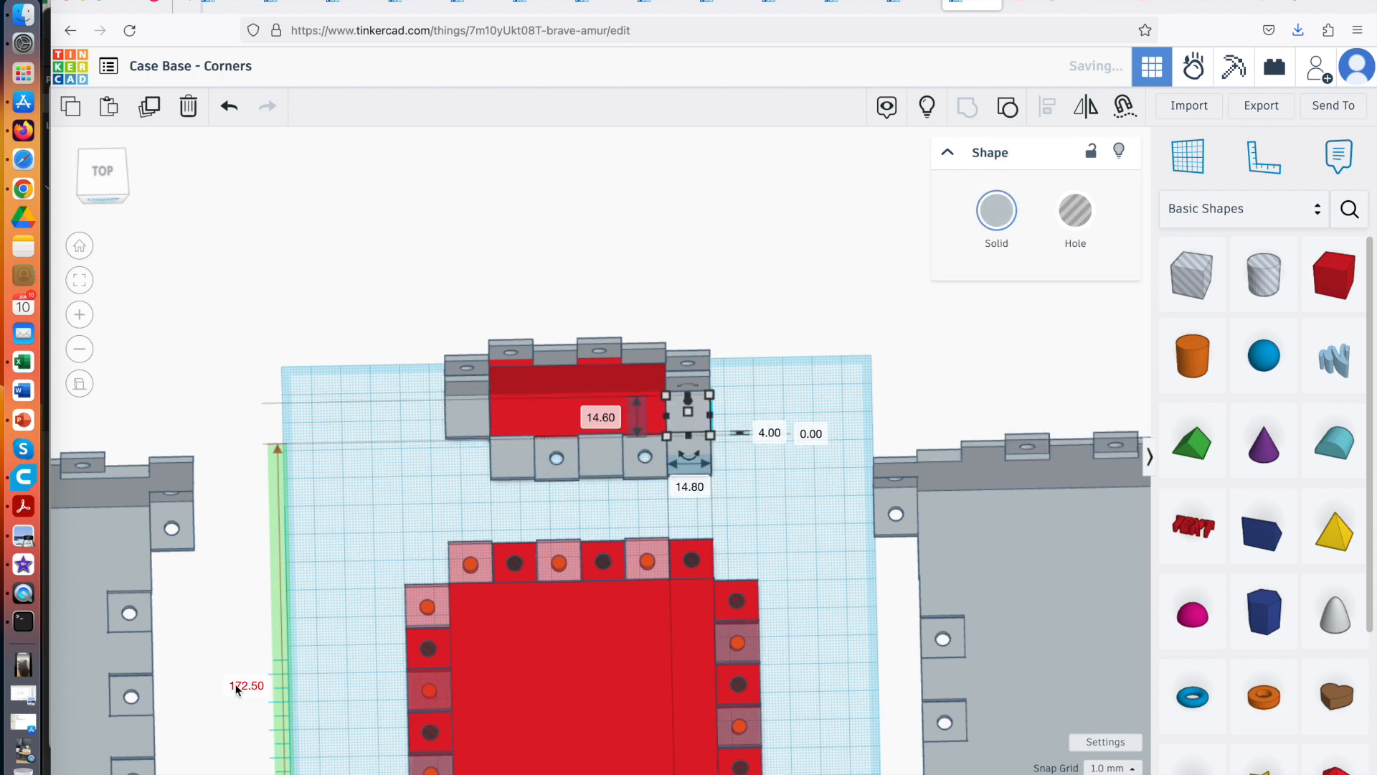
{"action": "scroll", "coordinate": [366, 651], "scroll_direction": "up", "scroll_amount": 5}
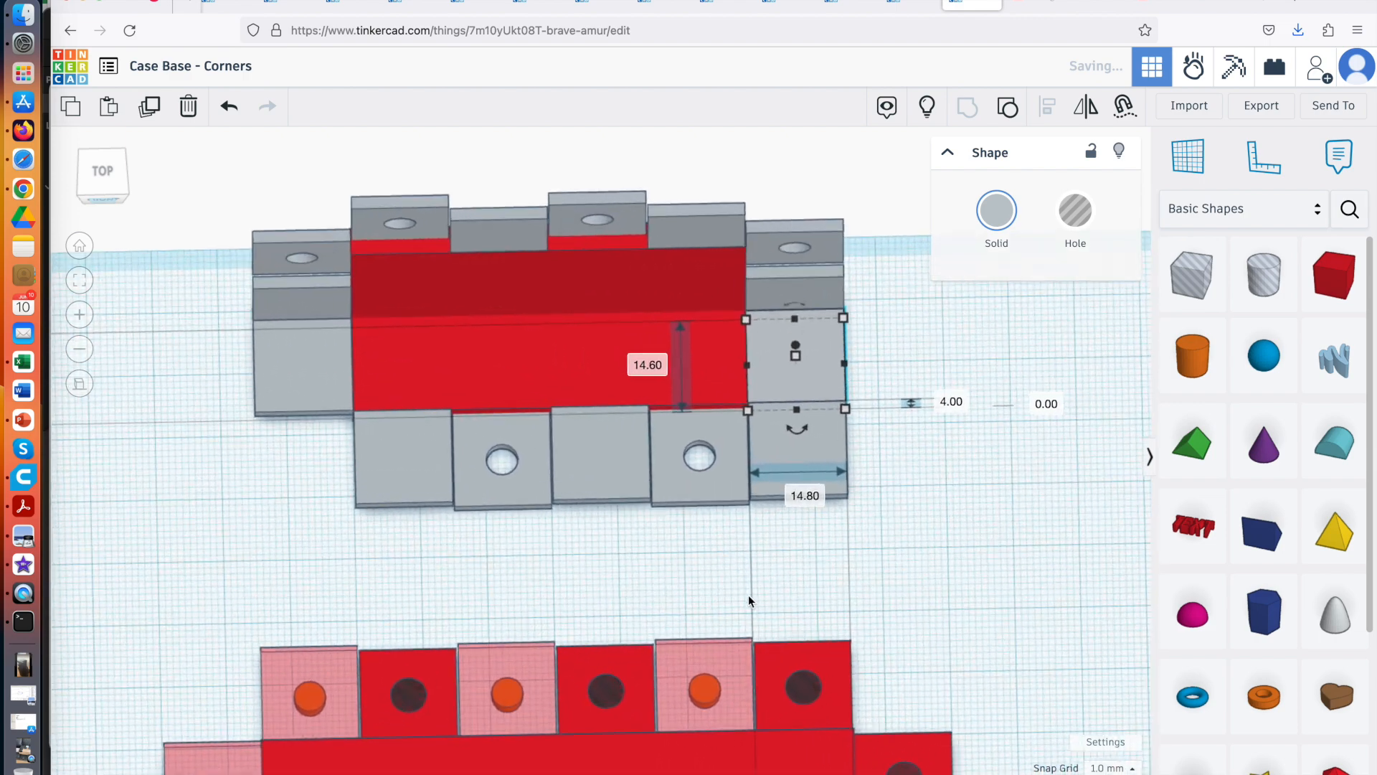
{"action": "right_click_drag", "start_coordinate": [925, 559], "coordinate": [829, 575]}
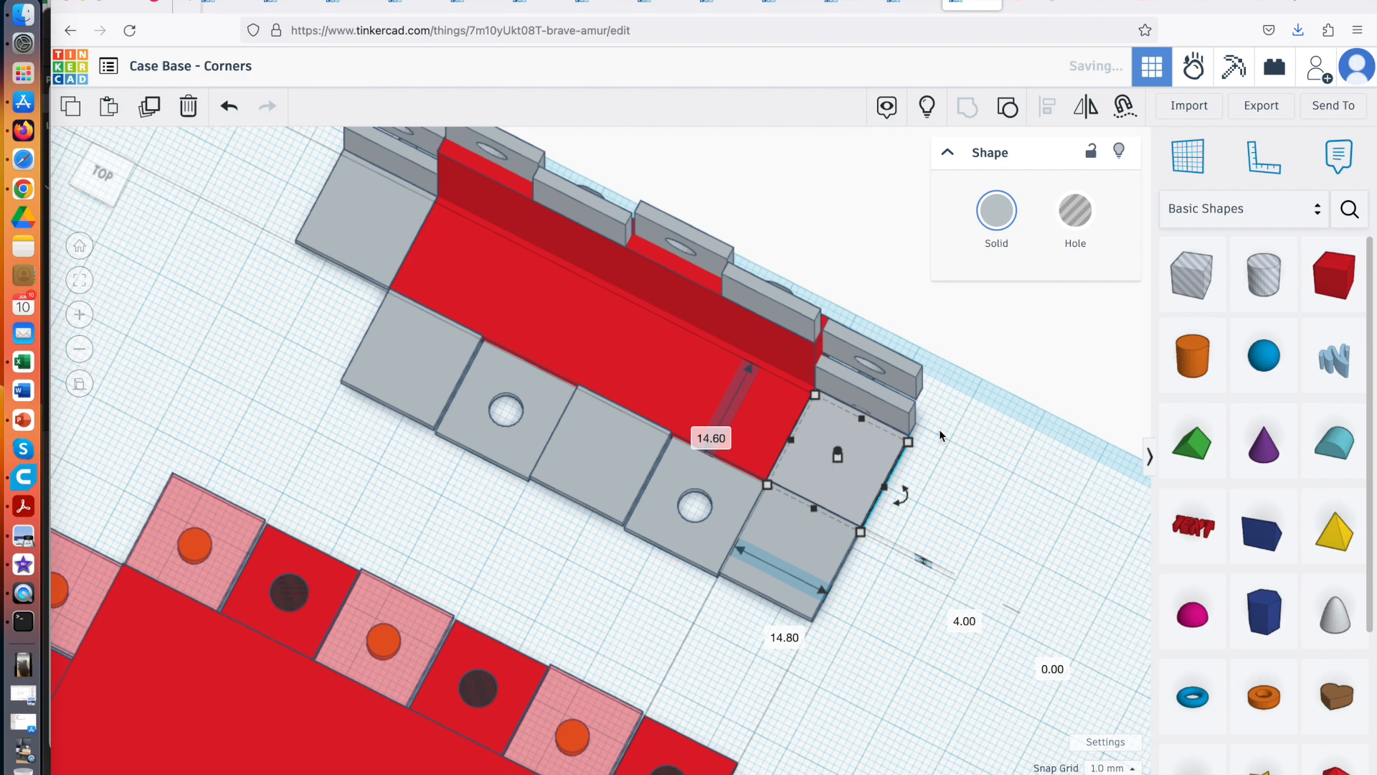
{"action": "left_click", "coordinate": [1009, 109]}
Set the end tab's box length to 14.8 mm and its ruler offset along that direction to 172.3 mm
{"action": "left_click", "coordinate": [832, 494]}
{"action": "right_click_drag", "start_coordinate": [600, 515], "coordinate": [681, 597]}
{"action": "scroll", "coordinate": [682, 592], "scroll_direction": "down", "scroll_amount": 10}
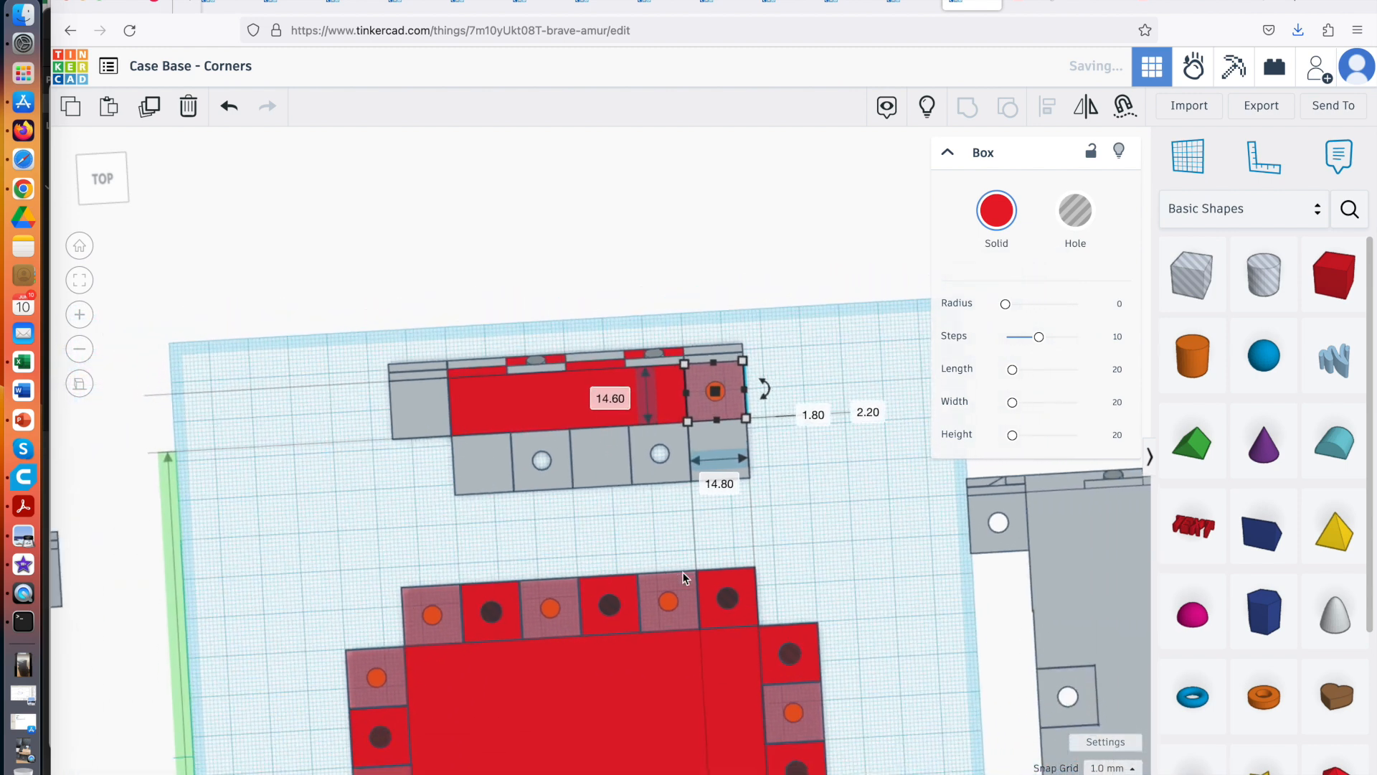
{"action": "scroll", "coordinate": [684, 577], "scroll_direction": "down", "scroll_amount": 2}
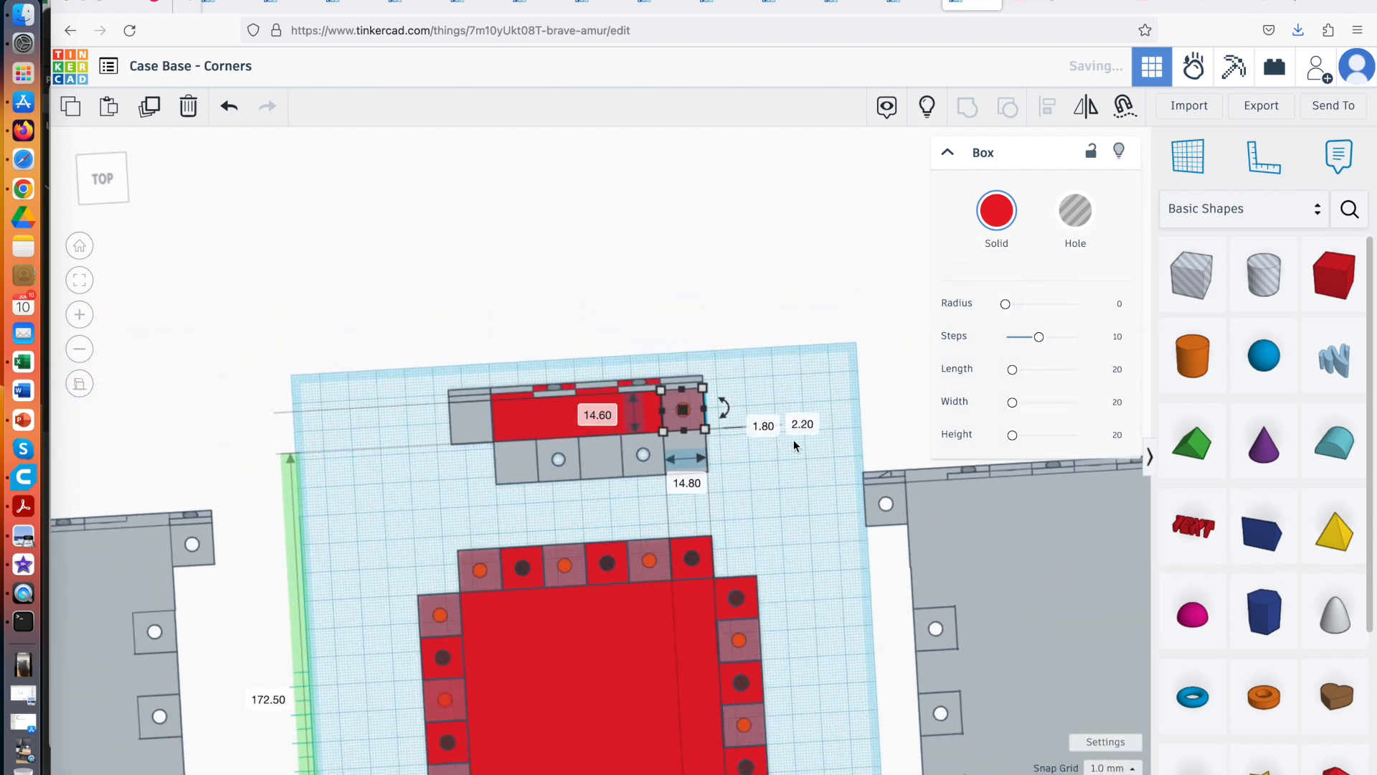
{"action": "scroll", "coordinate": [600, 417], "scroll_direction": "down", "scroll_amount": 3}
{"action": "left_click", "coordinate": [592, 428]}
{"action": "type", "text": "14.6"}
{"action": "type", "text": "8"}
{"action": "key", "text": "Return"}
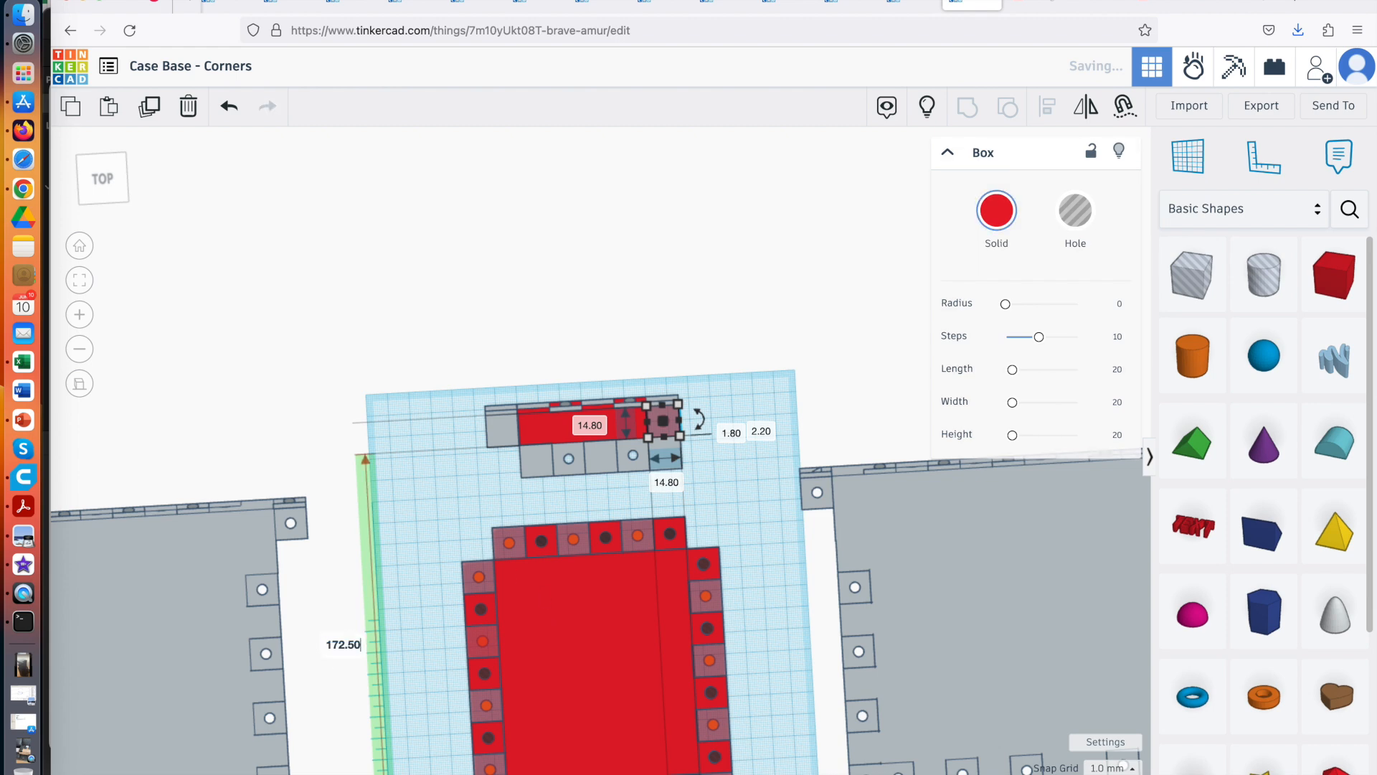
Group the resized end tab's box with its cylinder into one solid shape
{"action": "scroll", "coordinate": [776, 549], "scroll_direction": "up", "scroll_amount": 2}
{"action": "left_click", "coordinate": [816, 535]}
{"action": "right_click_drag", "start_coordinate": [815, 536], "coordinate": [790, 450]}
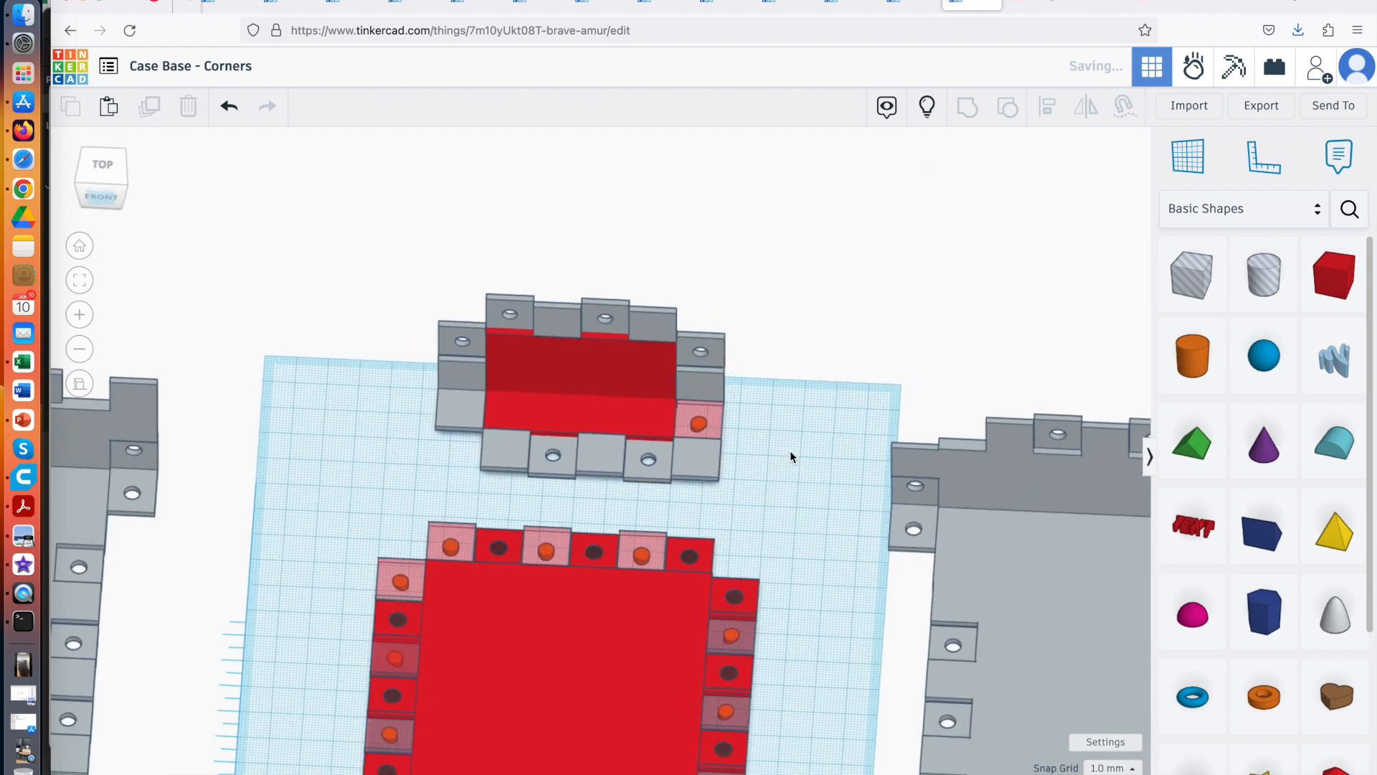
{"action": "left_click_drag", "start_coordinate": [695, 425], "coordinate": [695, 425]}
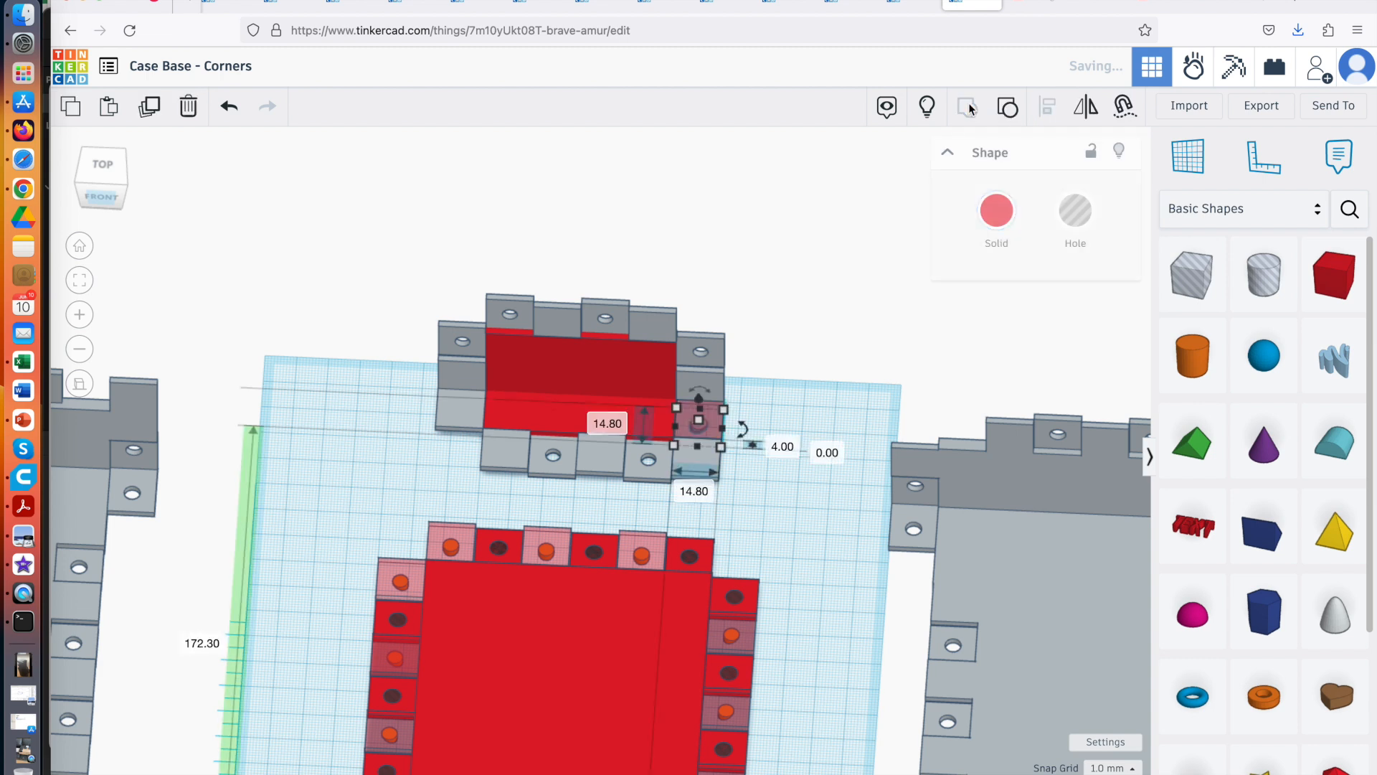
{"action": "left_click", "coordinate": [1002, 210]}
{"action": "left_click", "coordinate": [1274, 391]}
Select all eight parts of the side wall and group them back into one model
{"action": "right_click_drag", "start_coordinate": [897, 390], "coordinate": [398, 298]}
{"action": "left_click_drag", "start_coordinate": [399, 298], "coordinate": [796, 481]}
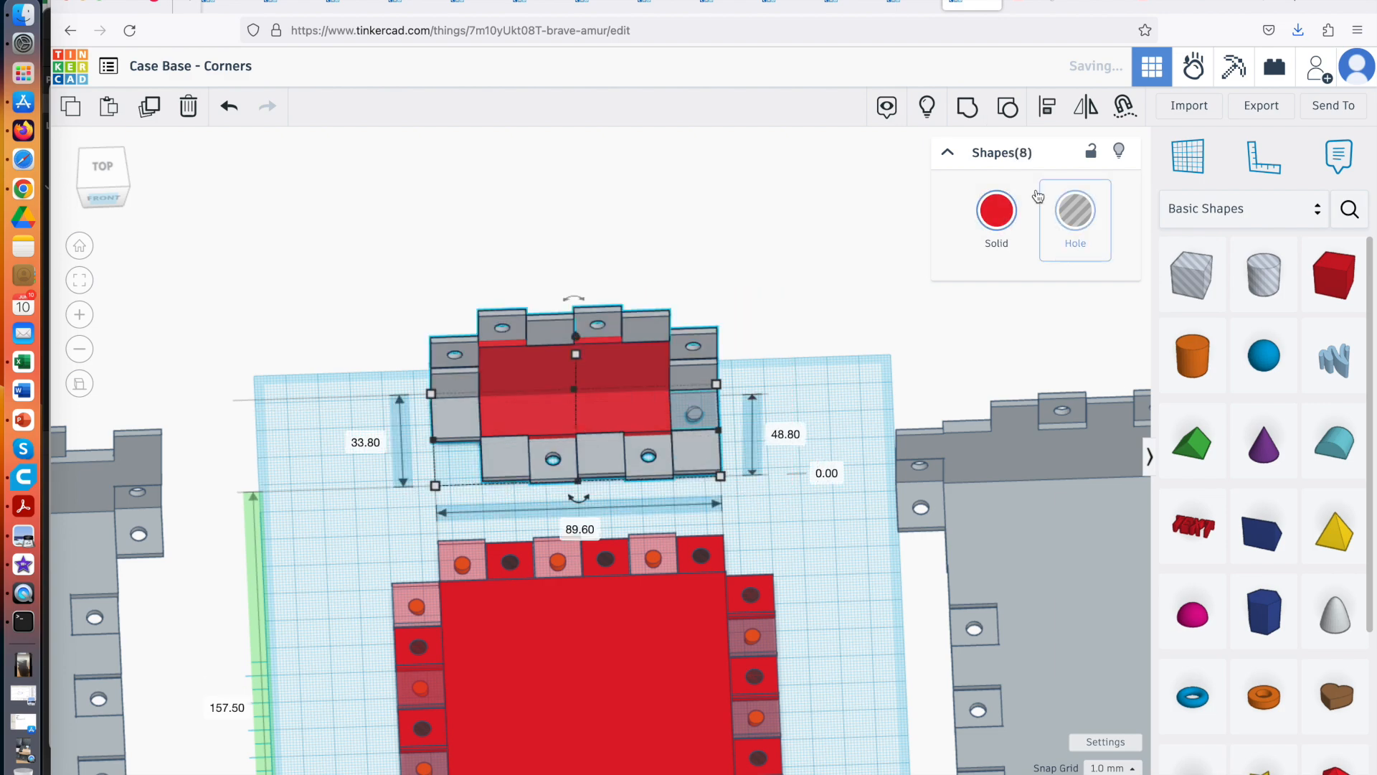
{"action": "right_click_drag", "start_coordinate": [816, 300], "coordinate": [463, 543]}
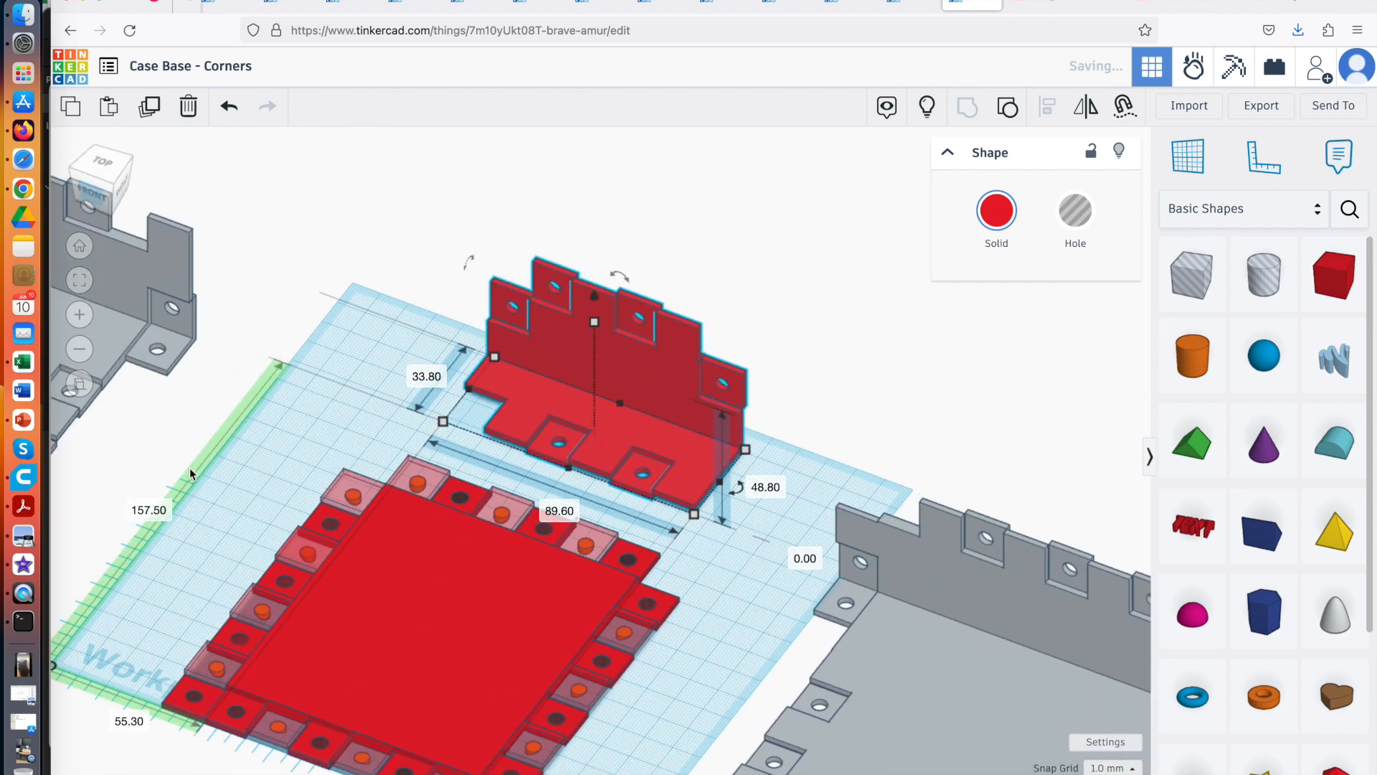
{"action": "right_click_drag", "start_coordinate": [191, 471], "coordinate": [404, 559]}
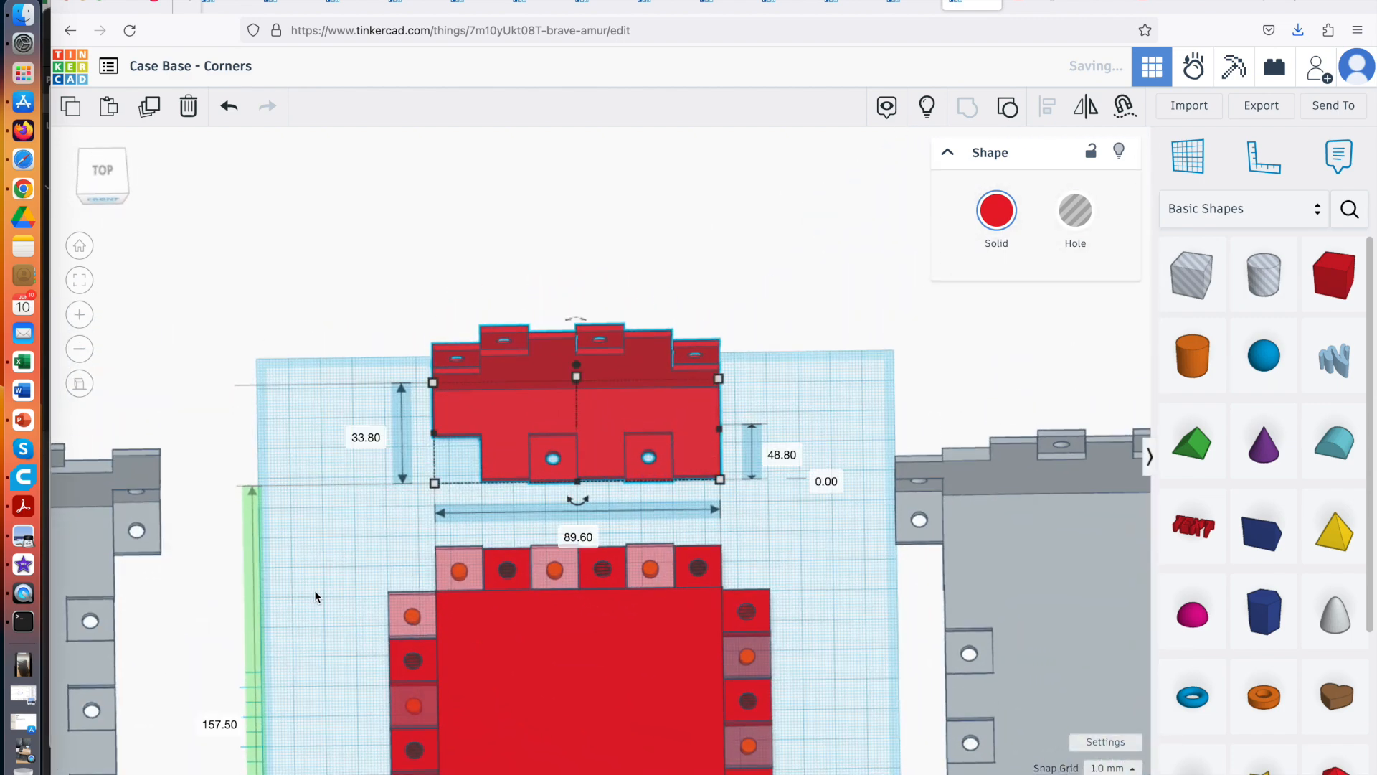
Ungroup the large corner case model to the left of the workplane into its parts
{"action": "scroll", "coordinate": [256, 591], "scroll_direction": "down", "scroll_amount": 5}
{"action": "left_click", "coordinate": [203, 518]}
{"action": "left_click", "coordinate": [1008, 106]}
{"action": "scroll", "coordinate": [418, 454], "scroll_direction": "up", "scroll_amount": 3}
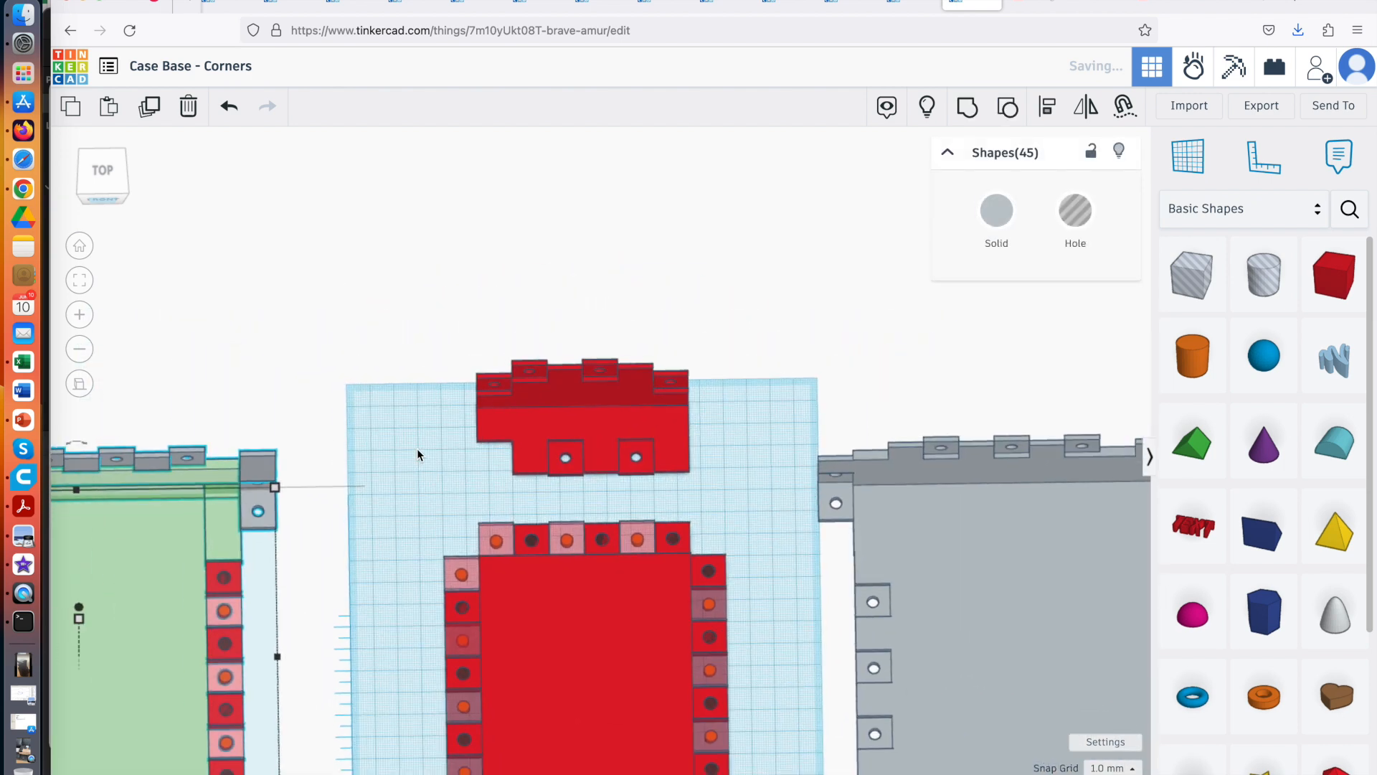
{"action": "scroll", "coordinate": [417, 449], "scroll_direction": "down", "scroll_amount": 1}
{"action": "left_click", "coordinate": [392, 499]}
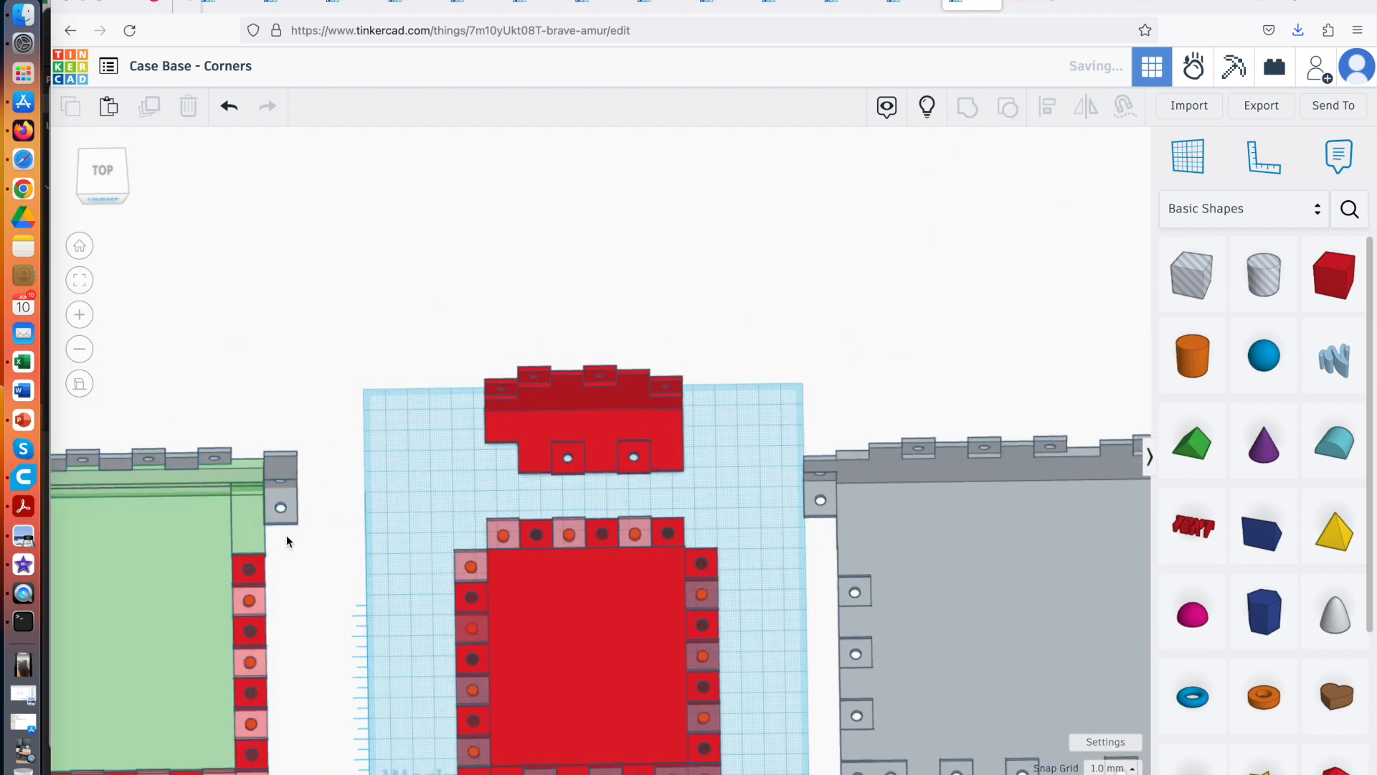
Ungroup the flat corner tab at the upper right of the green case model
{"action": "left_click", "coordinate": [281, 505]}
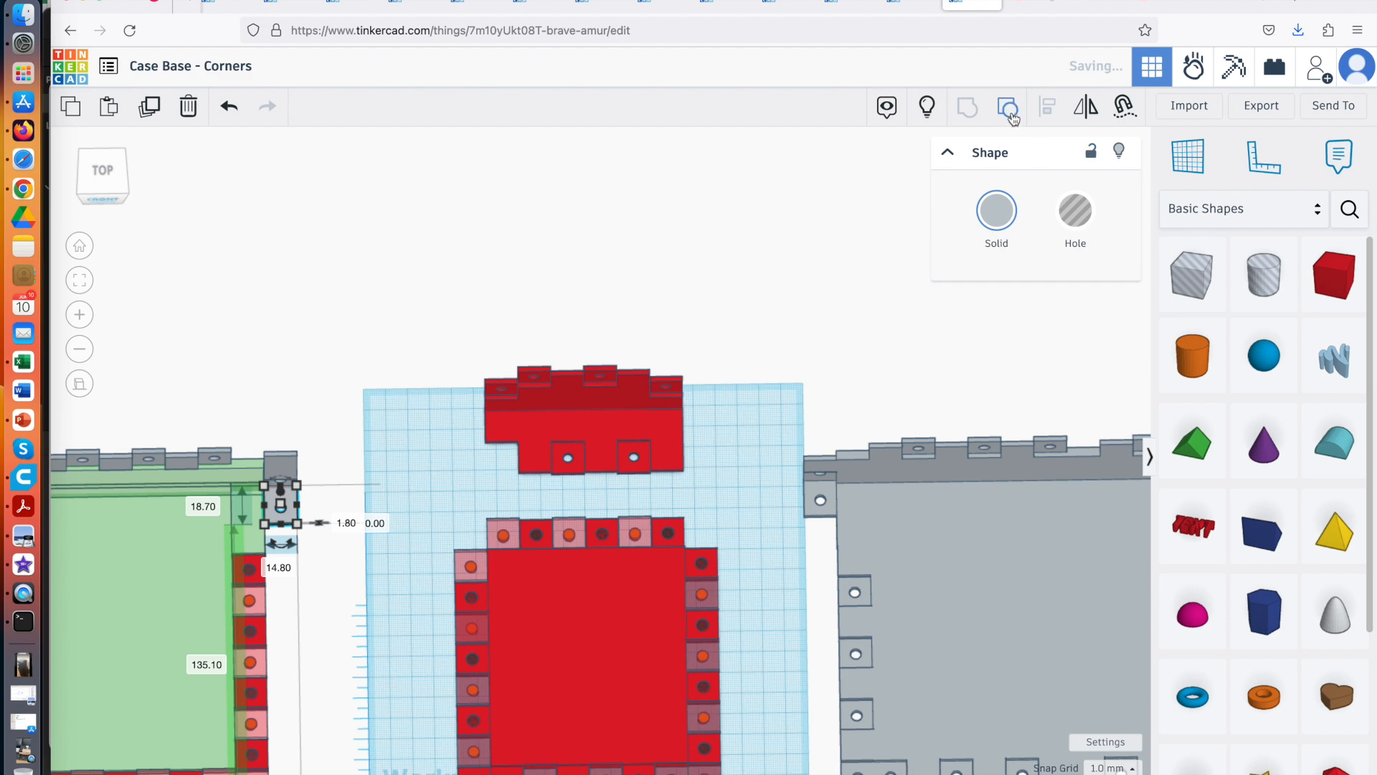
{"action": "left_click", "coordinate": [1008, 106]}
{"action": "scroll", "coordinate": [435, 527], "scroll_direction": "down", "scroll_amount": 2}
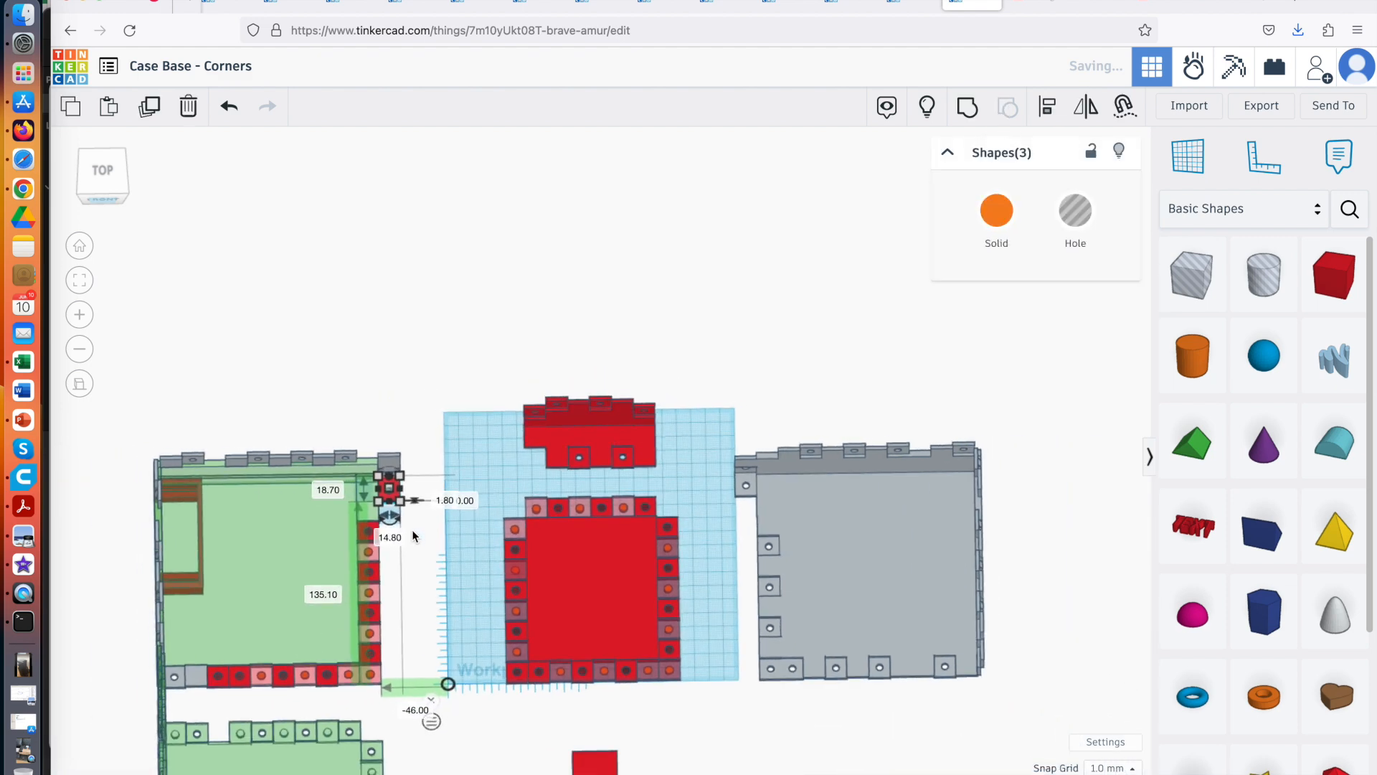
{"action": "left_click", "coordinate": [419, 534]}
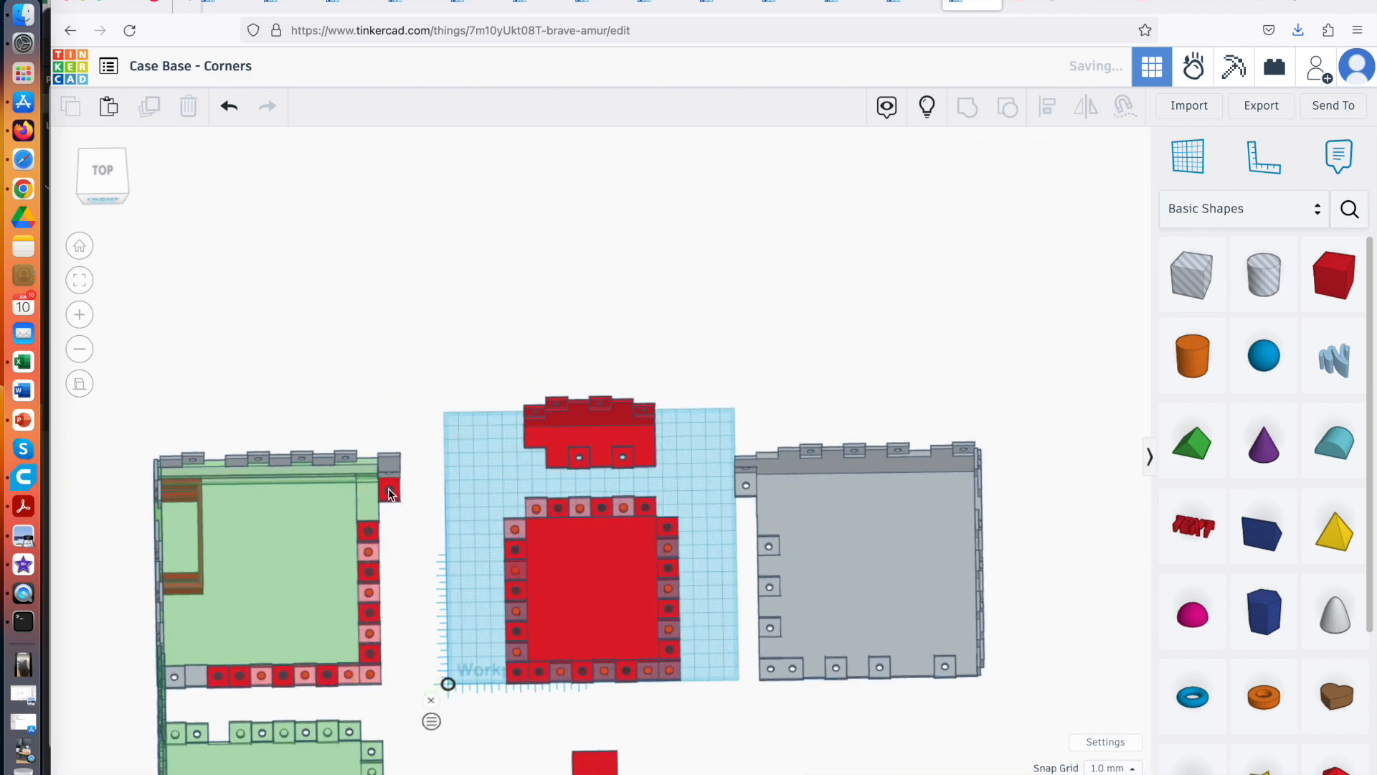
Select the ungrouped corner tab's hole cylinder and switch the ruler to midpoint measurement
{"action": "left_click", "coordinate": [389, 491]}
{"action": "scroll", "coordinate": [503, 575], "scroll_direction": "up", "scroll_amount": 2}
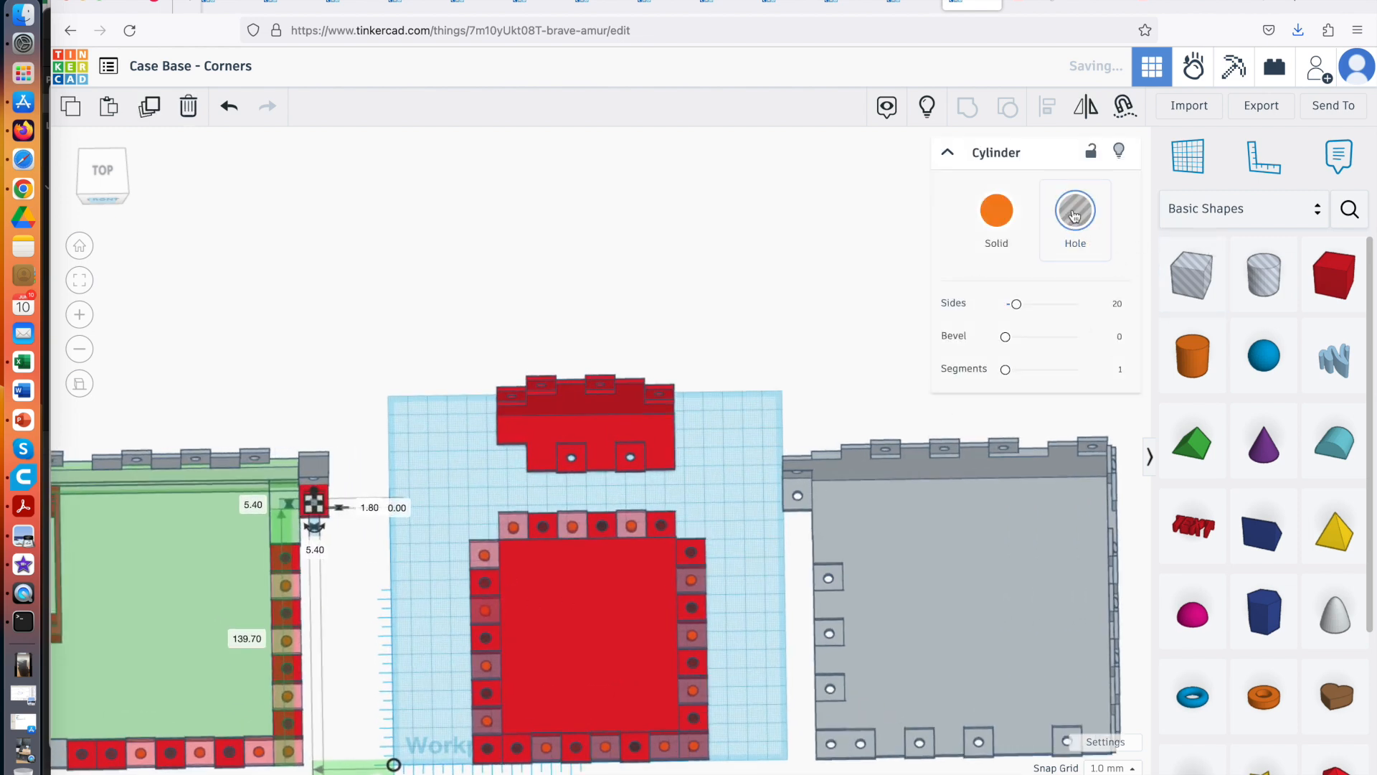
{"action": "scroll", "coordinate": [428, 636], "scroll_direction": "down", "scroll_amount": 1}
{"action": "scroll", "coordinate": [428, 629], "scroll_direction": "down", "scroll_amount": 3}
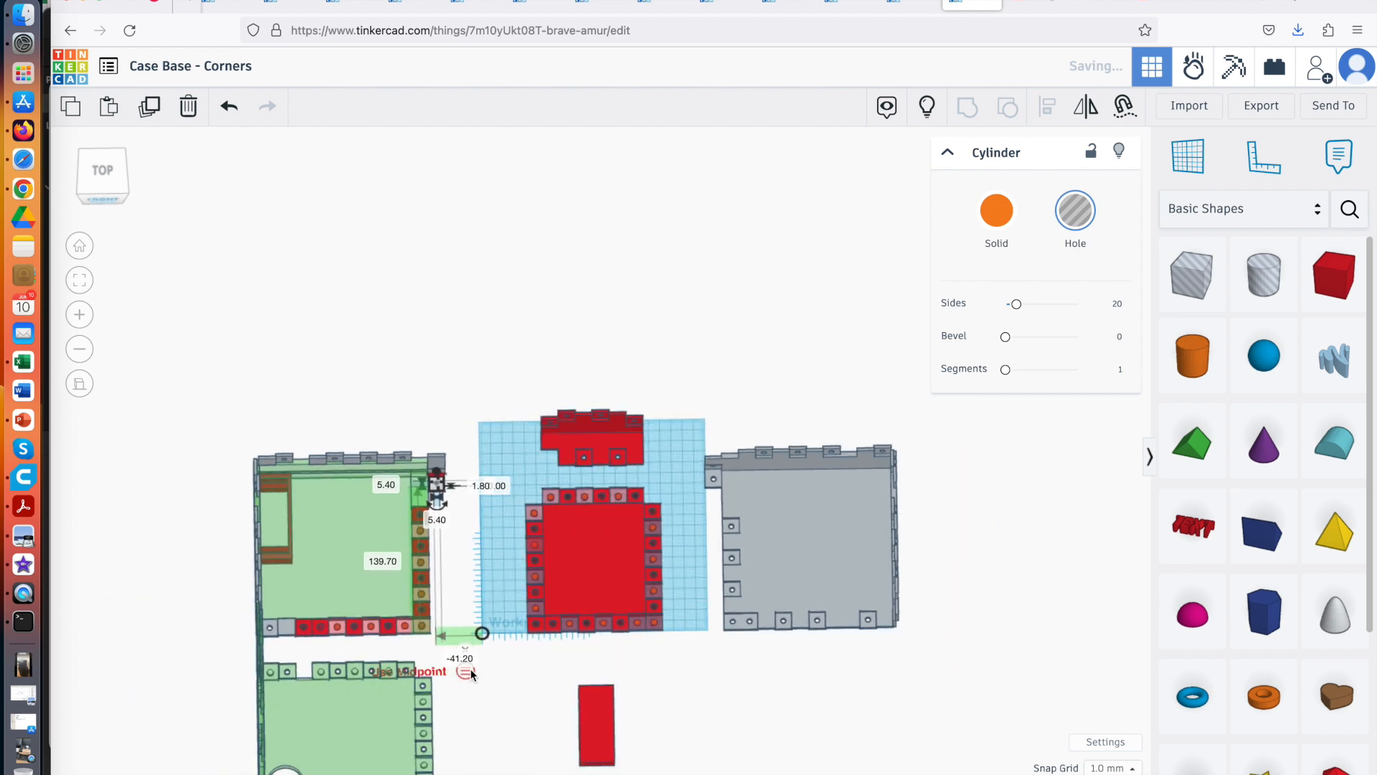
{"action": "scroll", "coordinate": [465, 672], "scroll_direction": "up", "scroll_amount": 2}
{"action": "scroll", "coordinate": [469, 670], "scroll_direction": "down", "scroll_amount": 2}
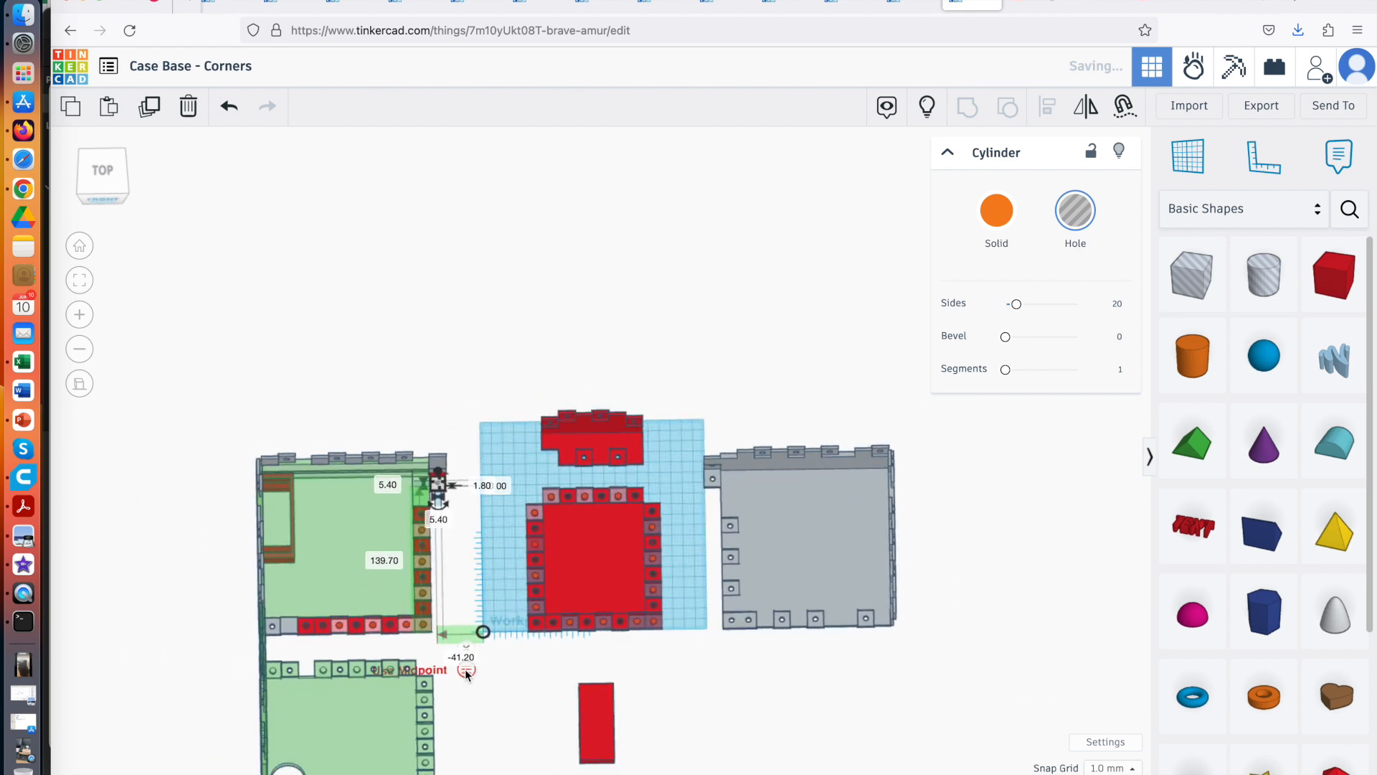
{"action": "left_click", "coordinate": [465, 668]}
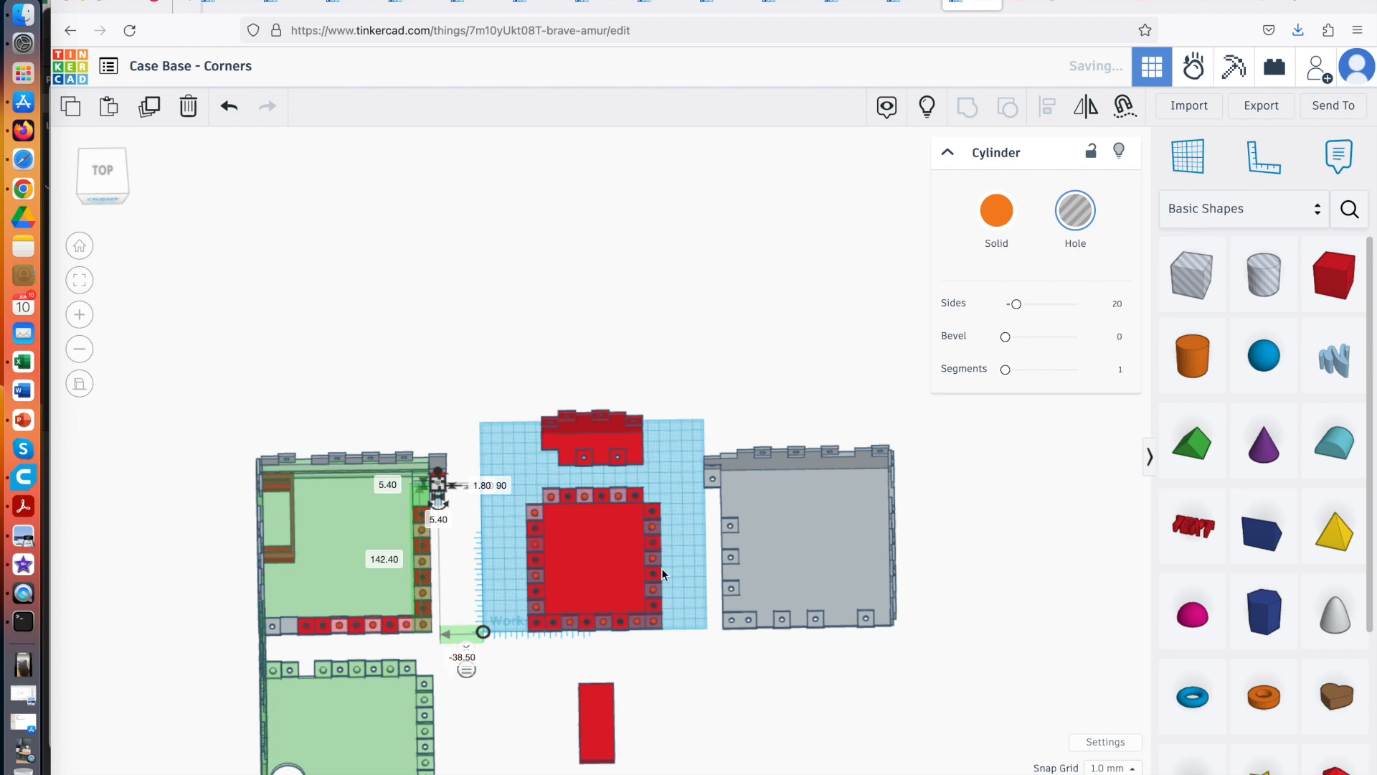
Compare the ruler midpoint positions of the base plate's upper end tab and hole with those of the case model's corner tab hole
{"action": "scroll", "coordinate": [661, 574], "scroll_direction": "up", "scroll_amount": 5}
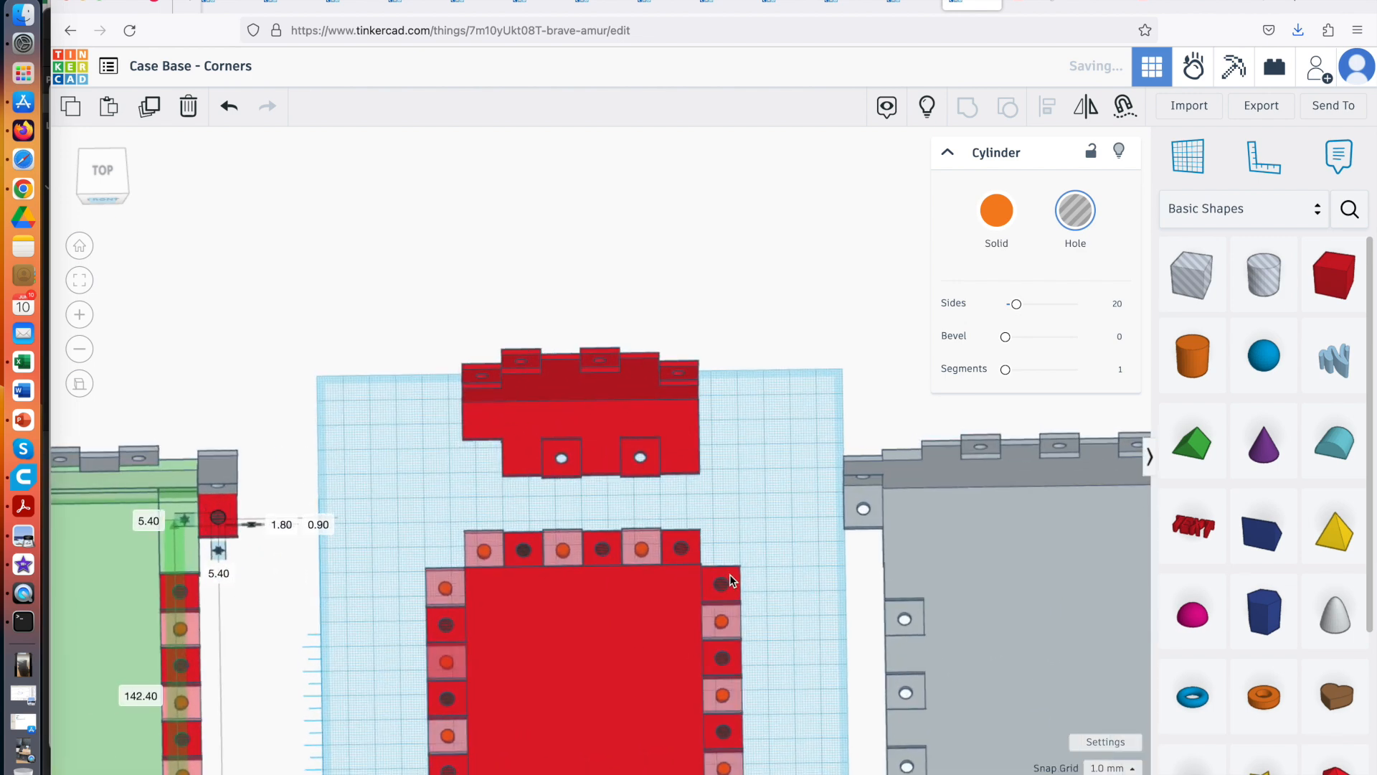
{"action": "left_click", "coordinate": [725, 580]}
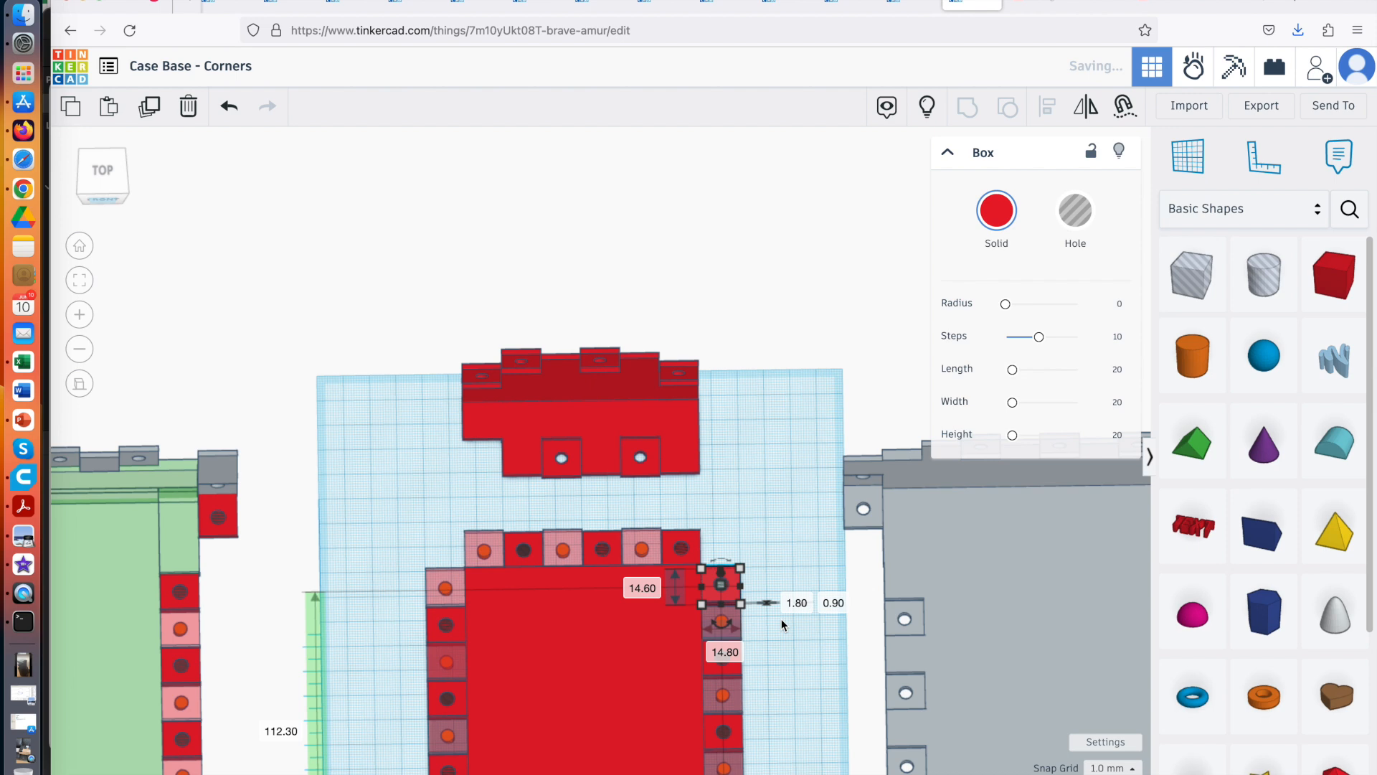
{"action": "right_click_drag", "start_coordinate": [795, 661], "coordinate": [798, 576]}
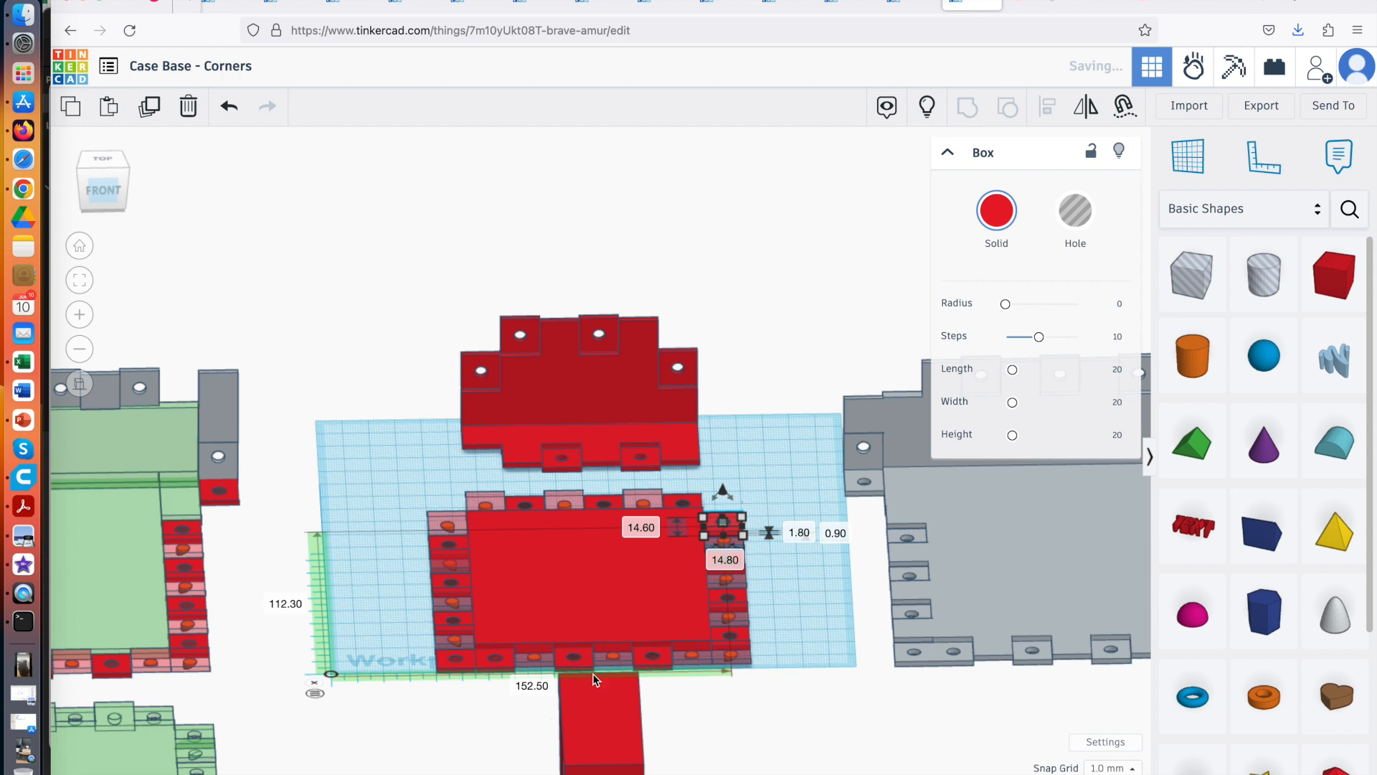
{"action": "left_click", "coordinate": [802, 623]}
{"action": "left_click", "coordinate": [721, 524]}
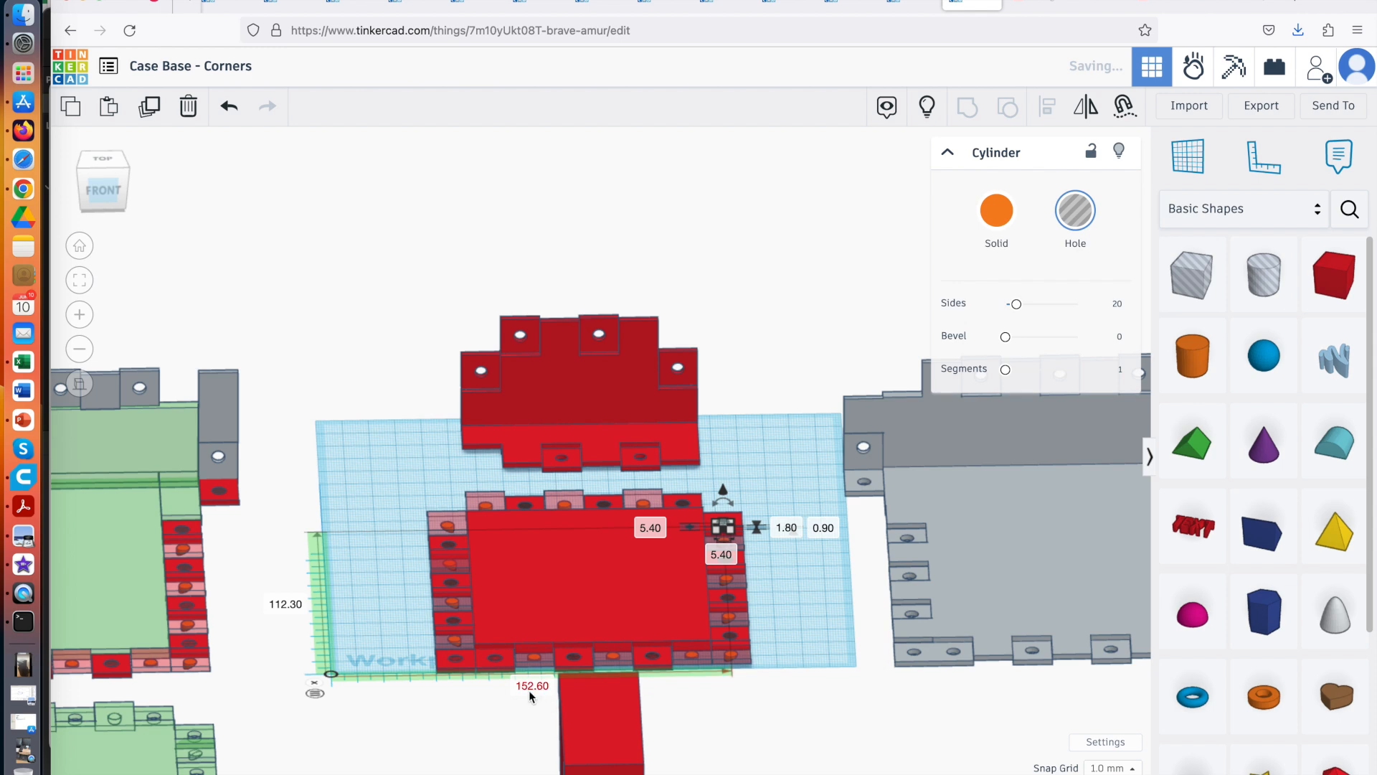
{"action": "scroll", "coordinate": [220, 490], "scroll_direction": "down", "scroll_amount": 3}
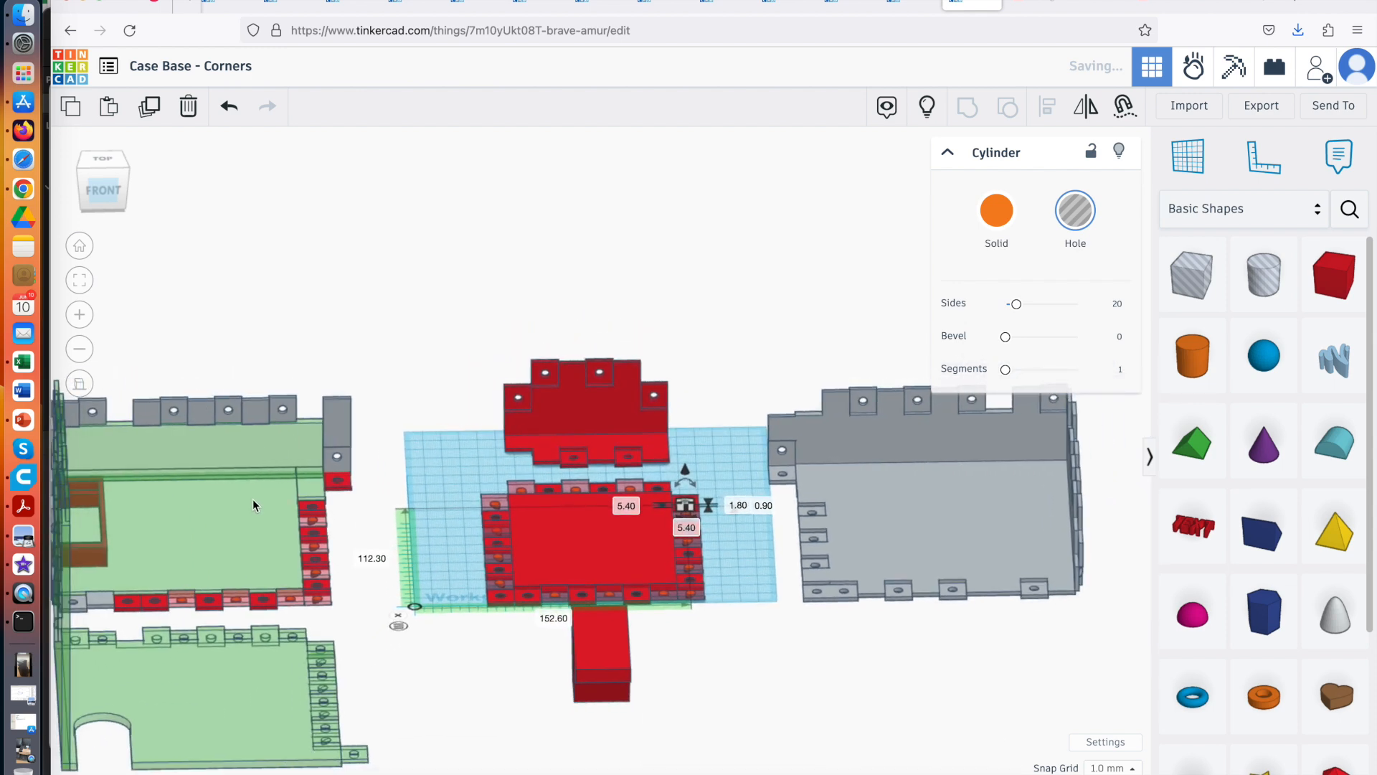
{"action": "scroll", "coordinate": [253, 498], "scroll_direction": "up", "scroll_amount": 3}
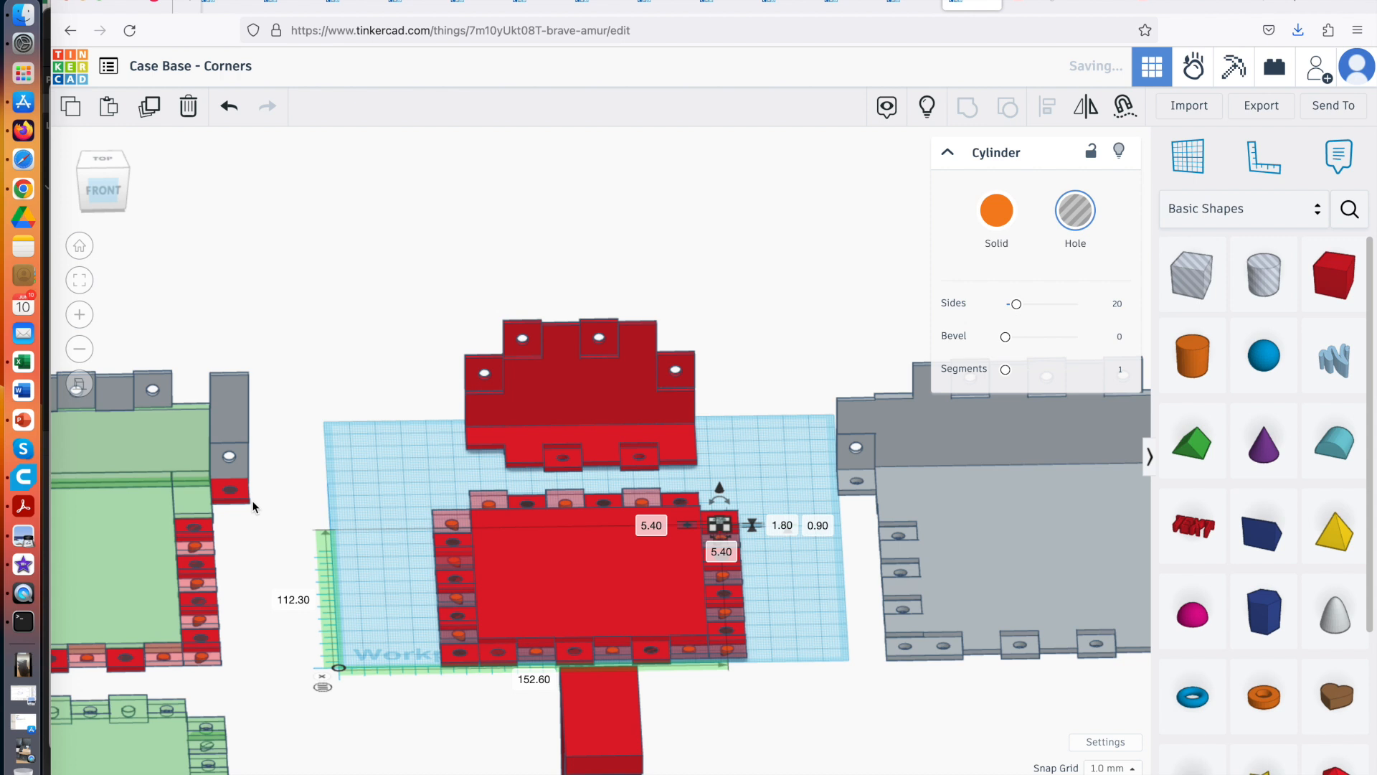
{"action": "left_click", "coordinate": [229, 490]}
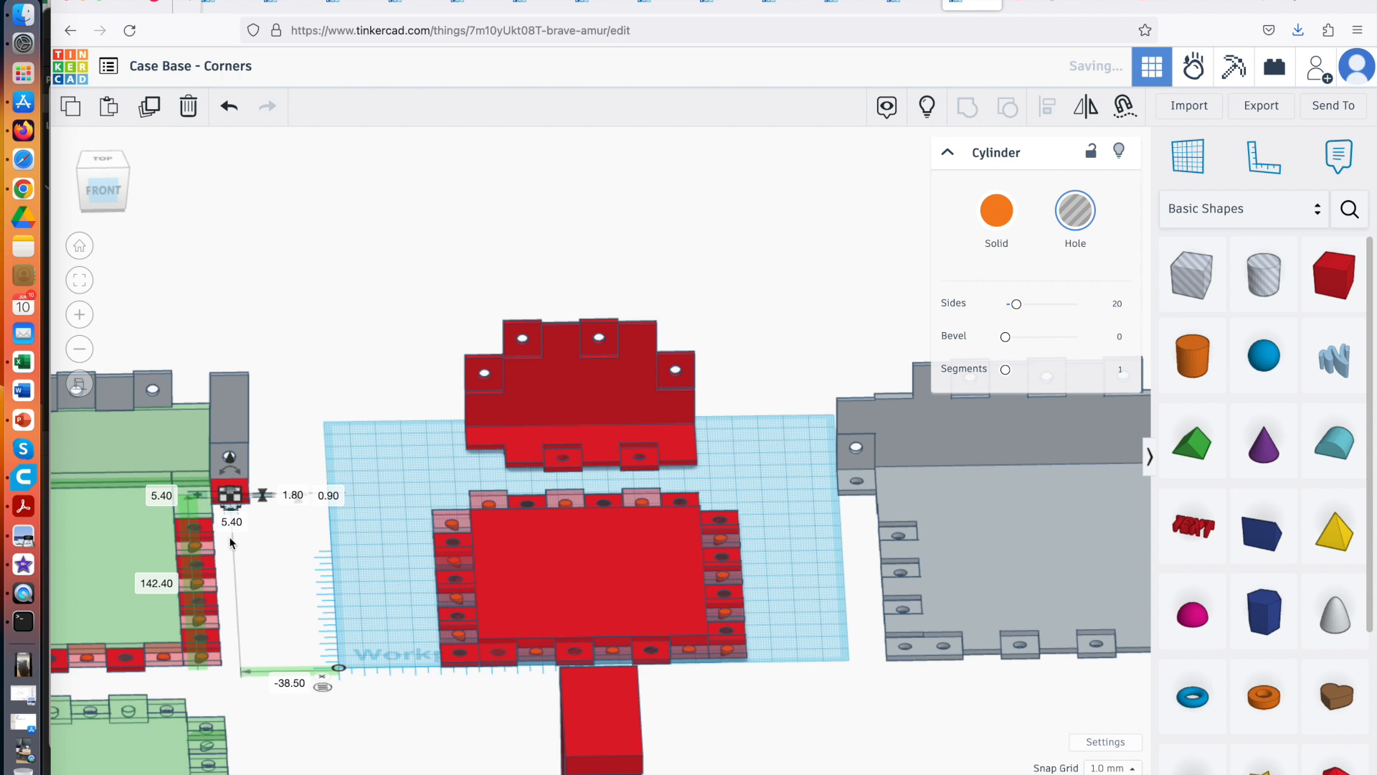
Switch to Finder and open Plant Dimensions v06.xlsx from the Octagon folder
{"action": "left_click", "coordinate": [24, 14]}
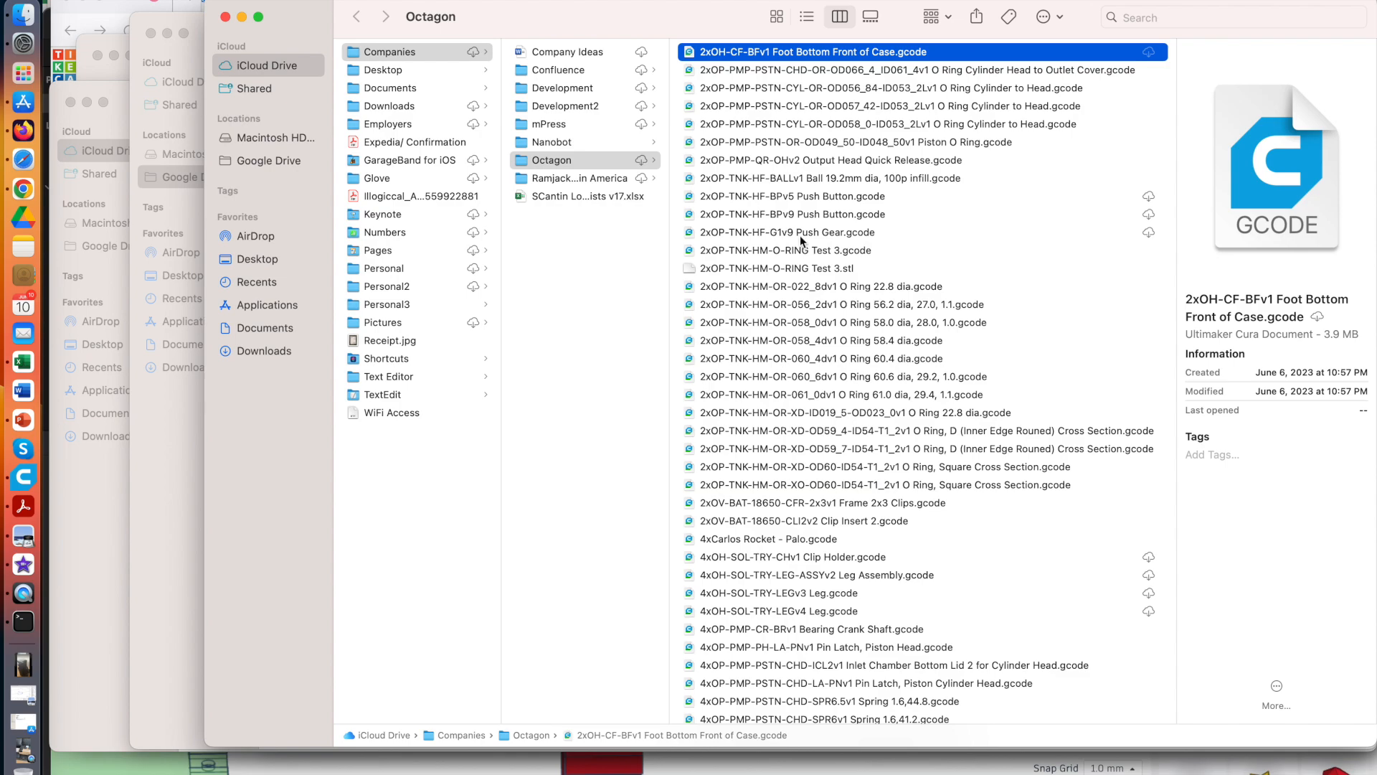
{"action": "scroll", "coordinate": [801, 239], "scroll_direction": "down", "scroll_amount": 20}
{"action": "scroll", "coordinate": [825, 315], "scroll_direction": "down", "scroll_amount": 20}
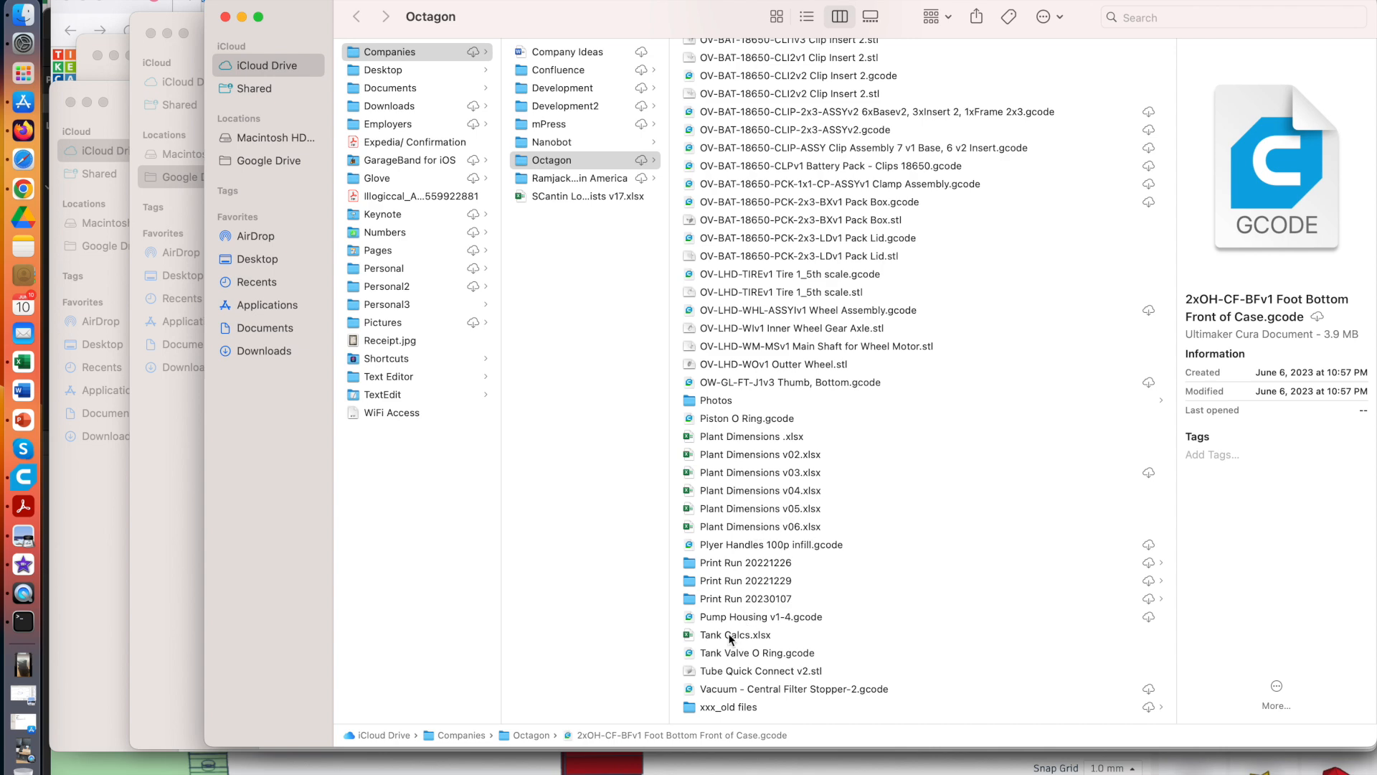
{"action": "double_click", "coordinate": [753, 527]}
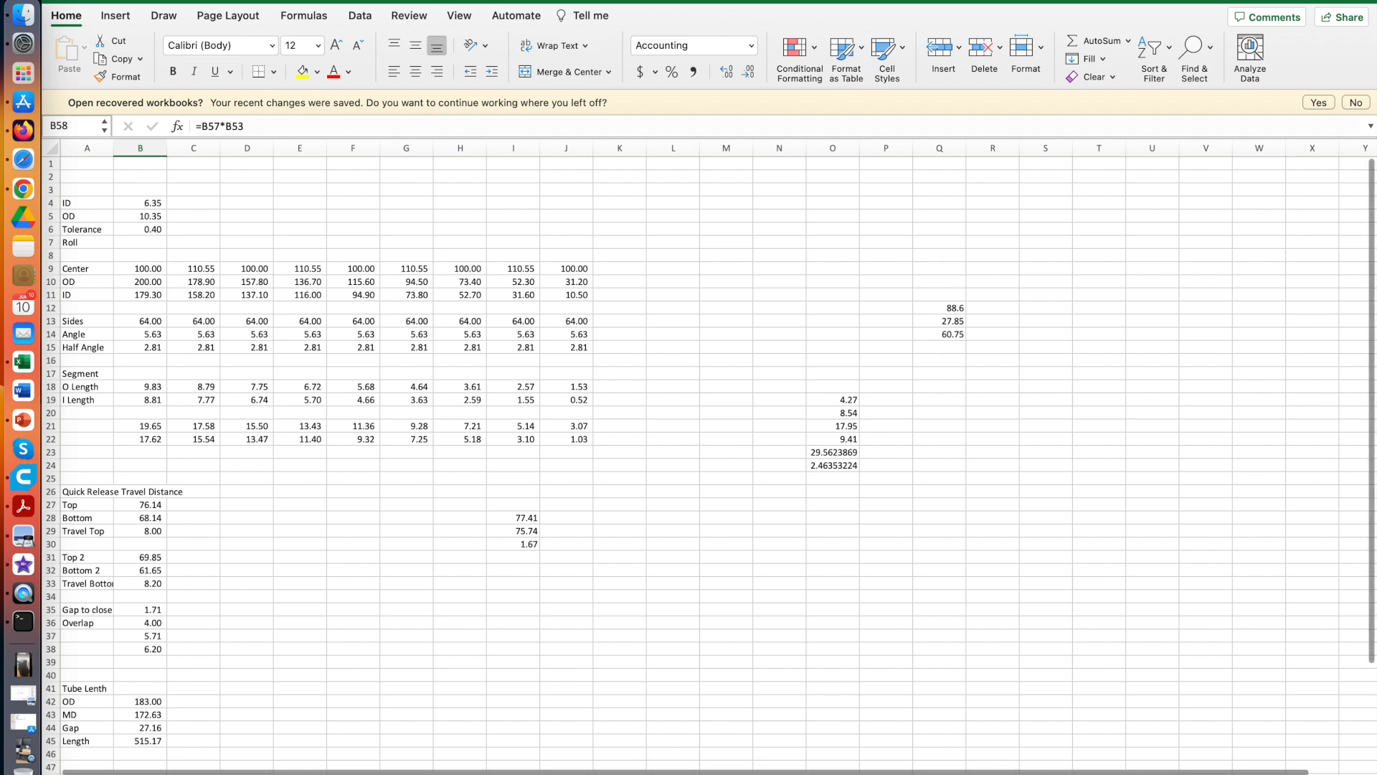
Examine the tile counts, custom distances and color-coded side layouts in the 3D Printer Carry Case worksheet
{"action": "left_click", "coordinate": [441, 774]}
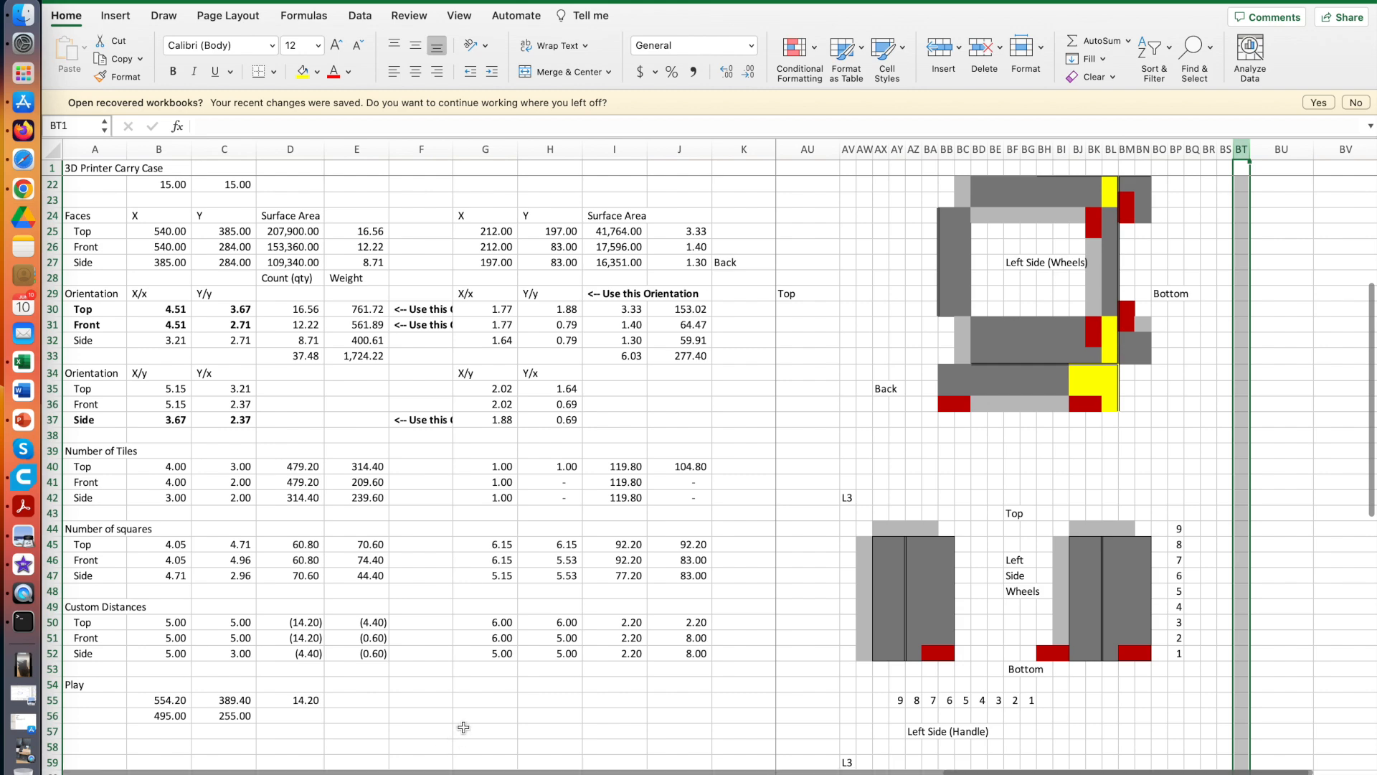
{"action": "scroll", "coordinate": [463, 728], "scroll_direction": "down", "scroll_amount": 5}
{"action": "scroll", "coordinate": [463, 727], "scroll_direction": "up", "scroll_amount": 11}
{"action": "scroll", "coordinate": [463, 727], "scroll_direction": "down", "scroll_amount": 18}
{"action": "scroll", "coordinate": [463, 727], "scroll_direction": "up", "scroll_amount": 5}
{"action": "scroll", "coordinate": [463, 728], "scroll_direction": "up", "scroll_amount": 3}
{"action": "left_click", "coordinate": [484, 554]}
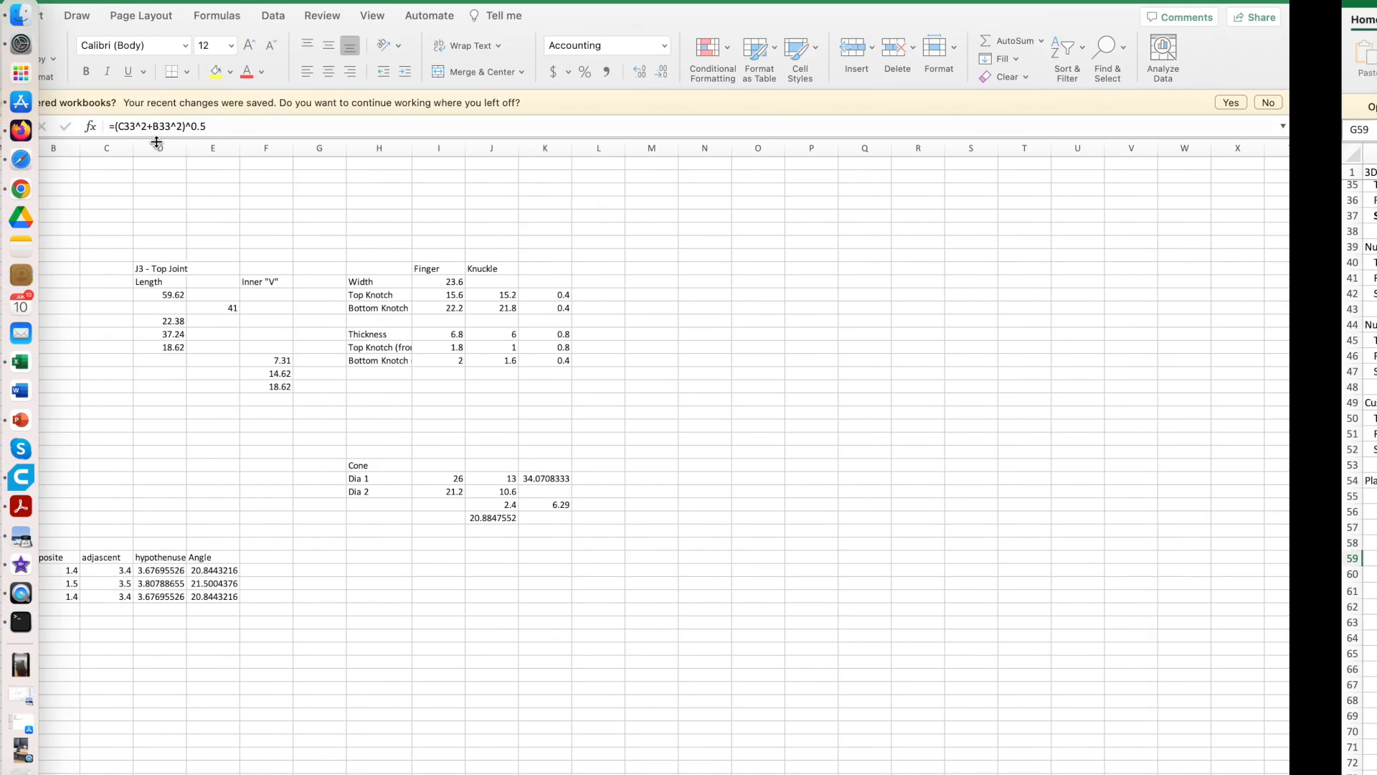
Switch to Tinkercad, select the hole in the base plate's upper end tab, and record its 152.6 horizontal ruler distance in worksheet cell G59
{"action": "key", "text": "super+Tab"}
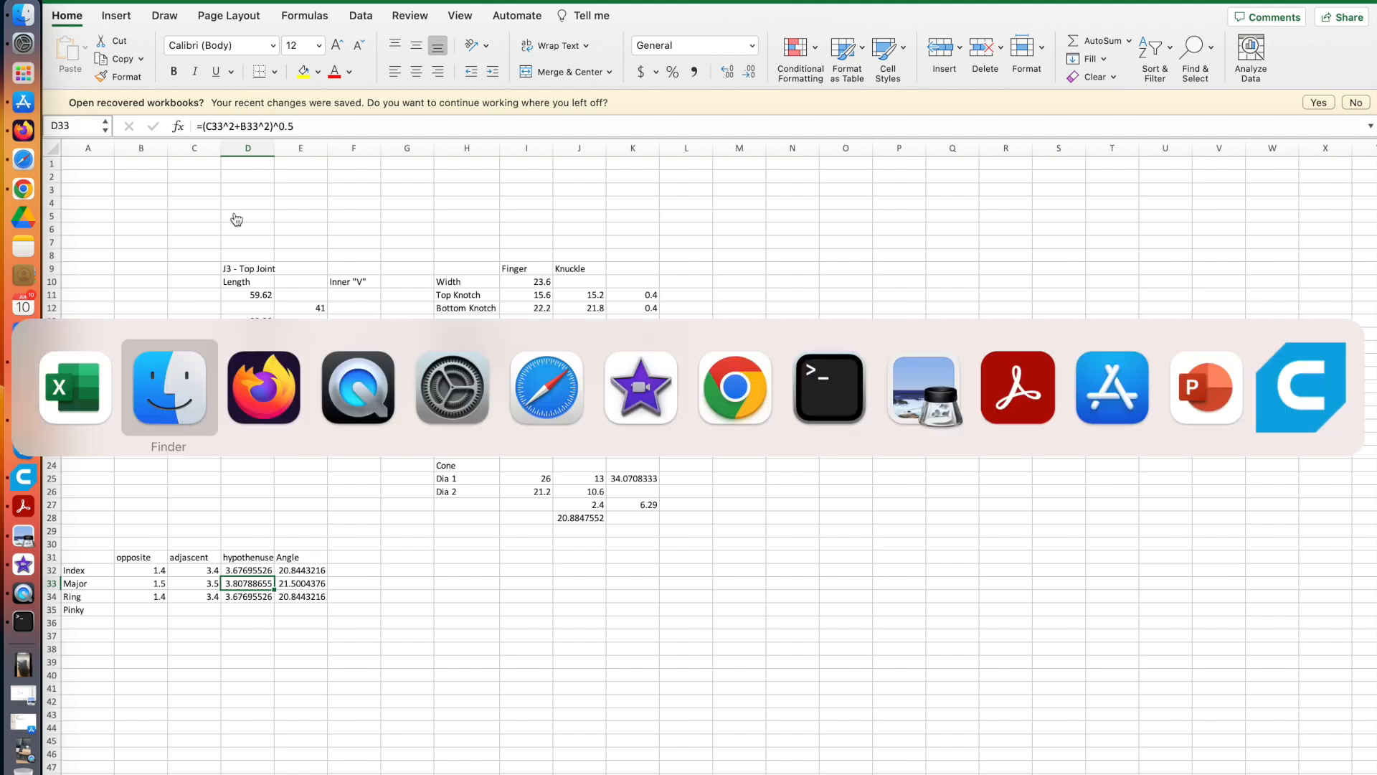
{"action": "key", "text": "super+Tab"}
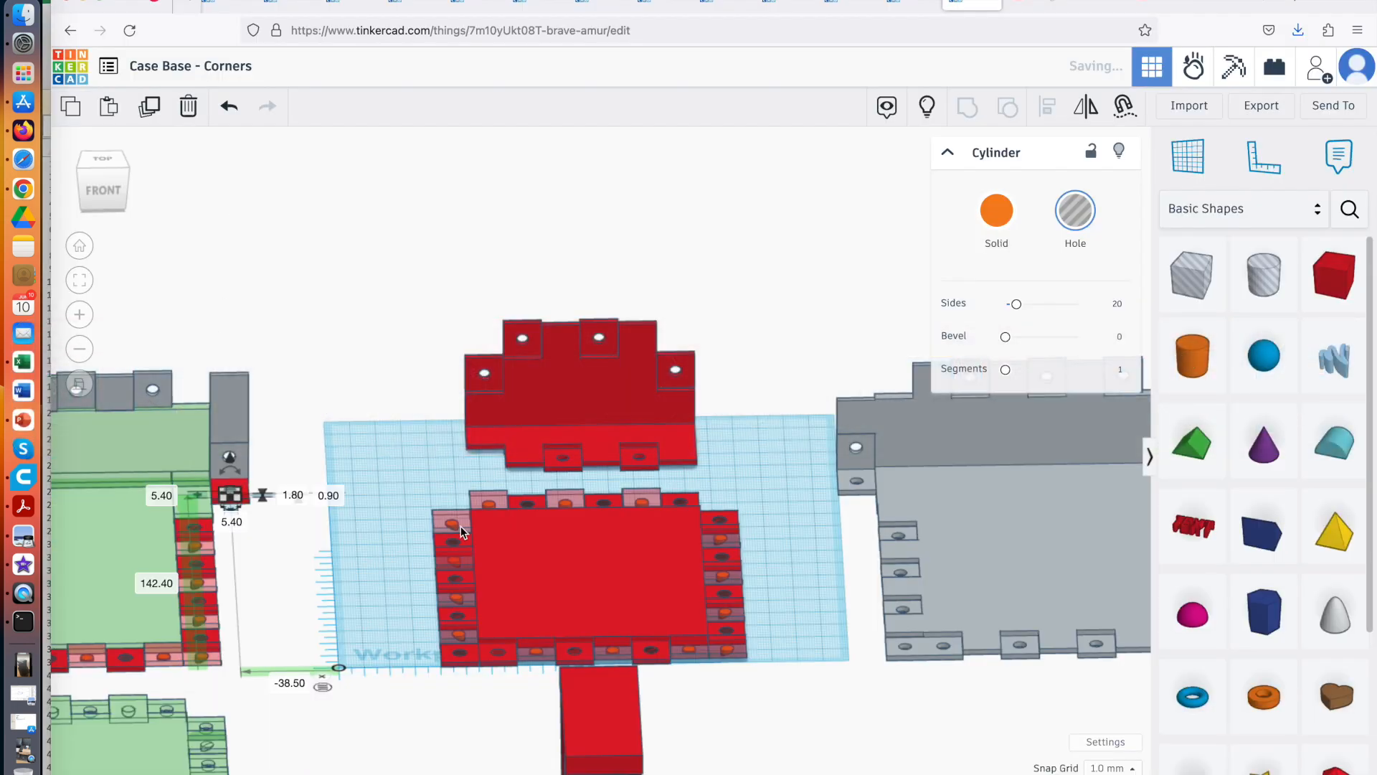
{"action": "left_click", "coordinate": [719, 526]}
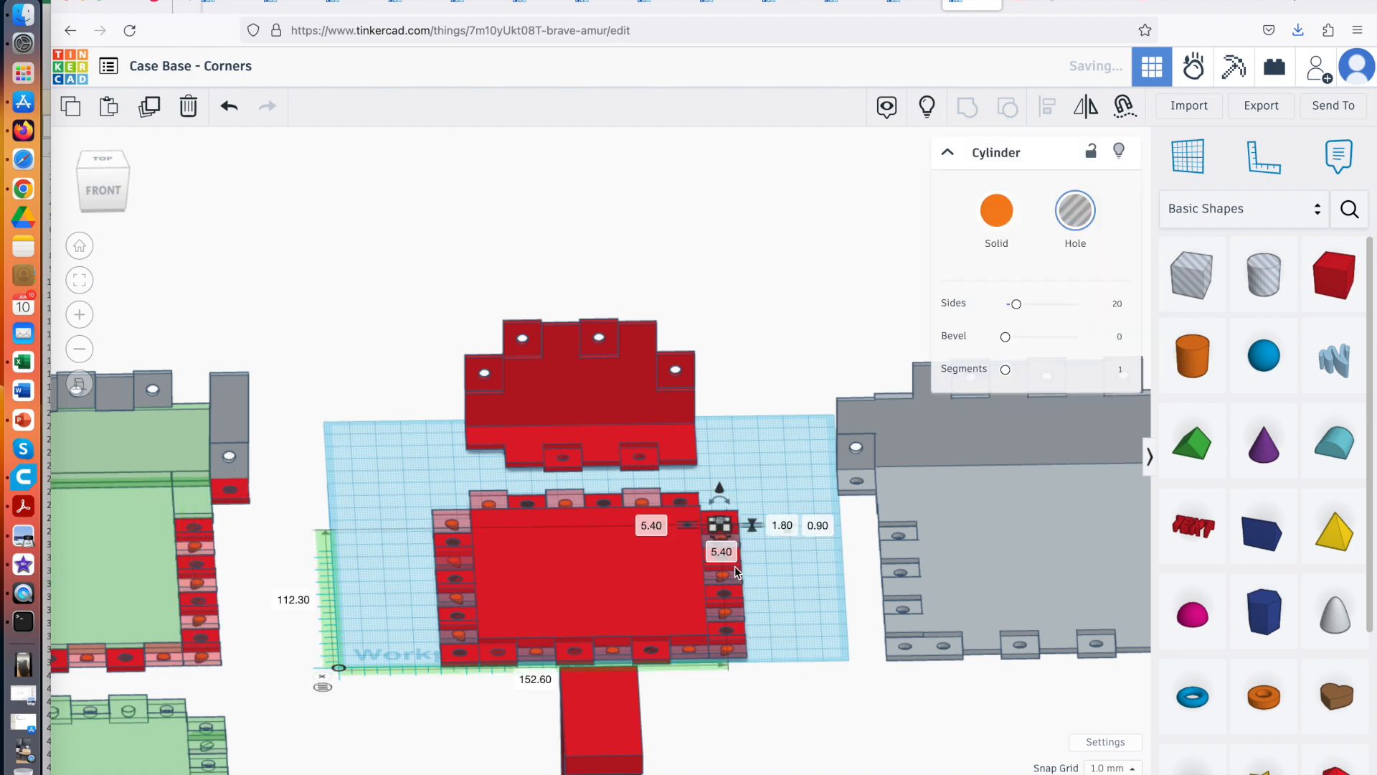
{"action": "key", "text": "super+Tab"}
{"action": "type", "text": "152.6"}
{"action": "key", "text": "Return"}
Select the case model's corner tab hole in Tinkercad and record its horizontal ruler distance as 38.5 in worksheet cell G60
{"action": "key", "text": "super+Tab"}
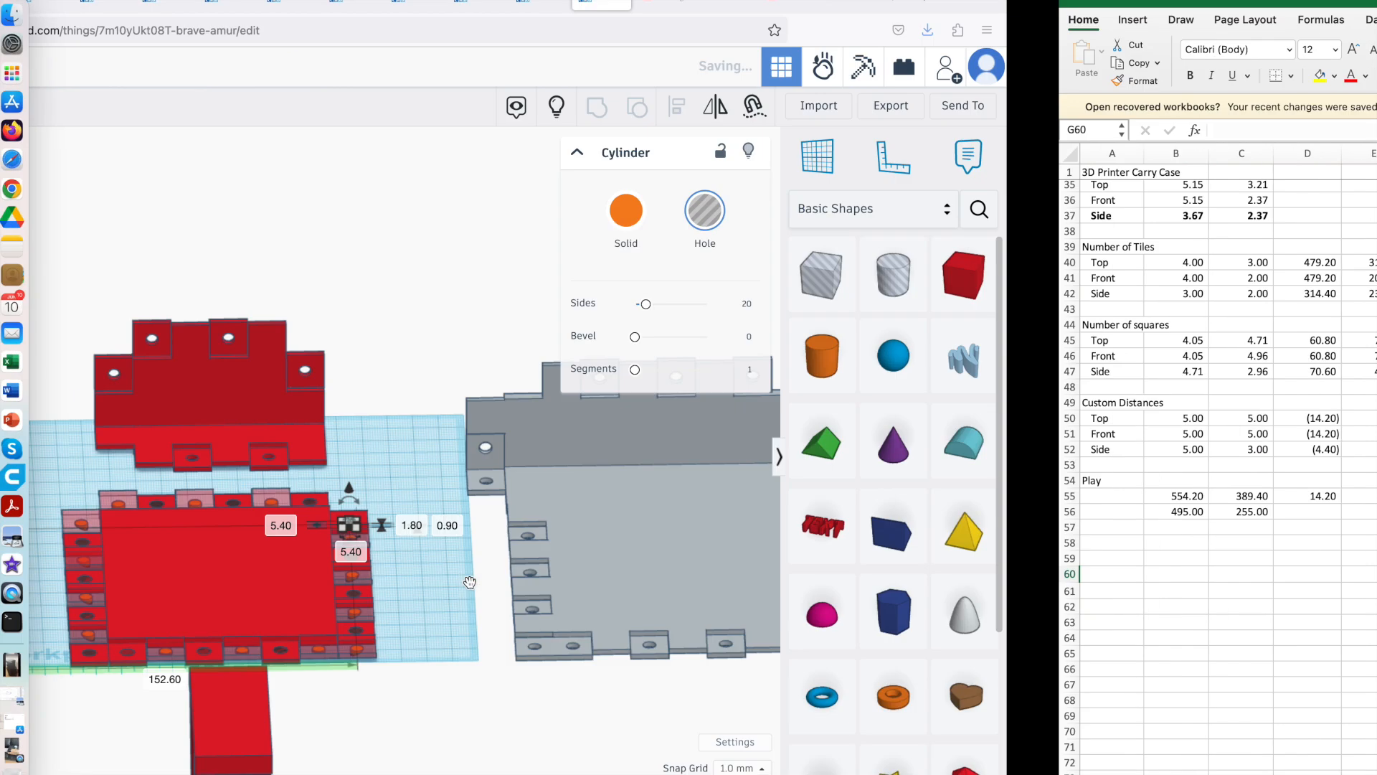
{"action": "left_click_drag", "start_coordinate": [717, 495], "coordinate": [230, 495]}
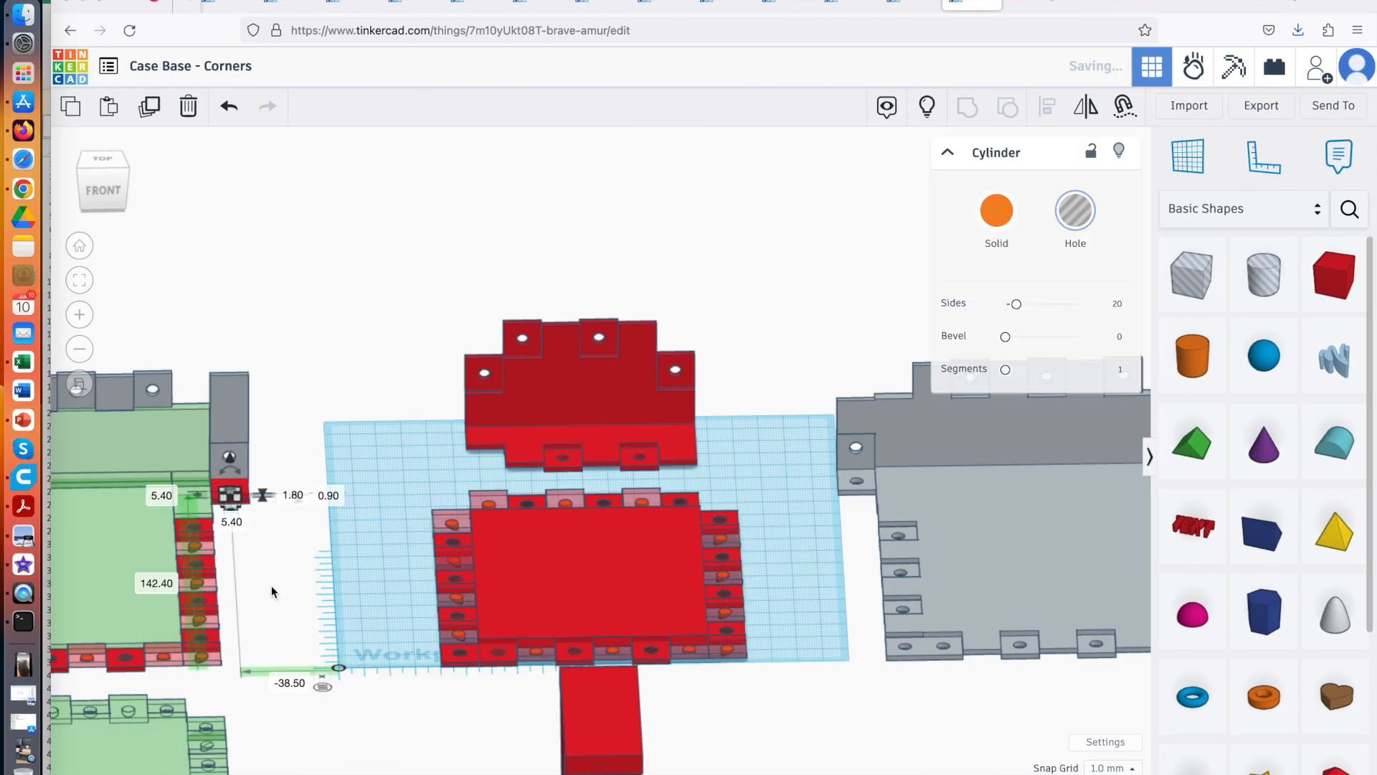
{"action": "key", "text": "super+Tab"}
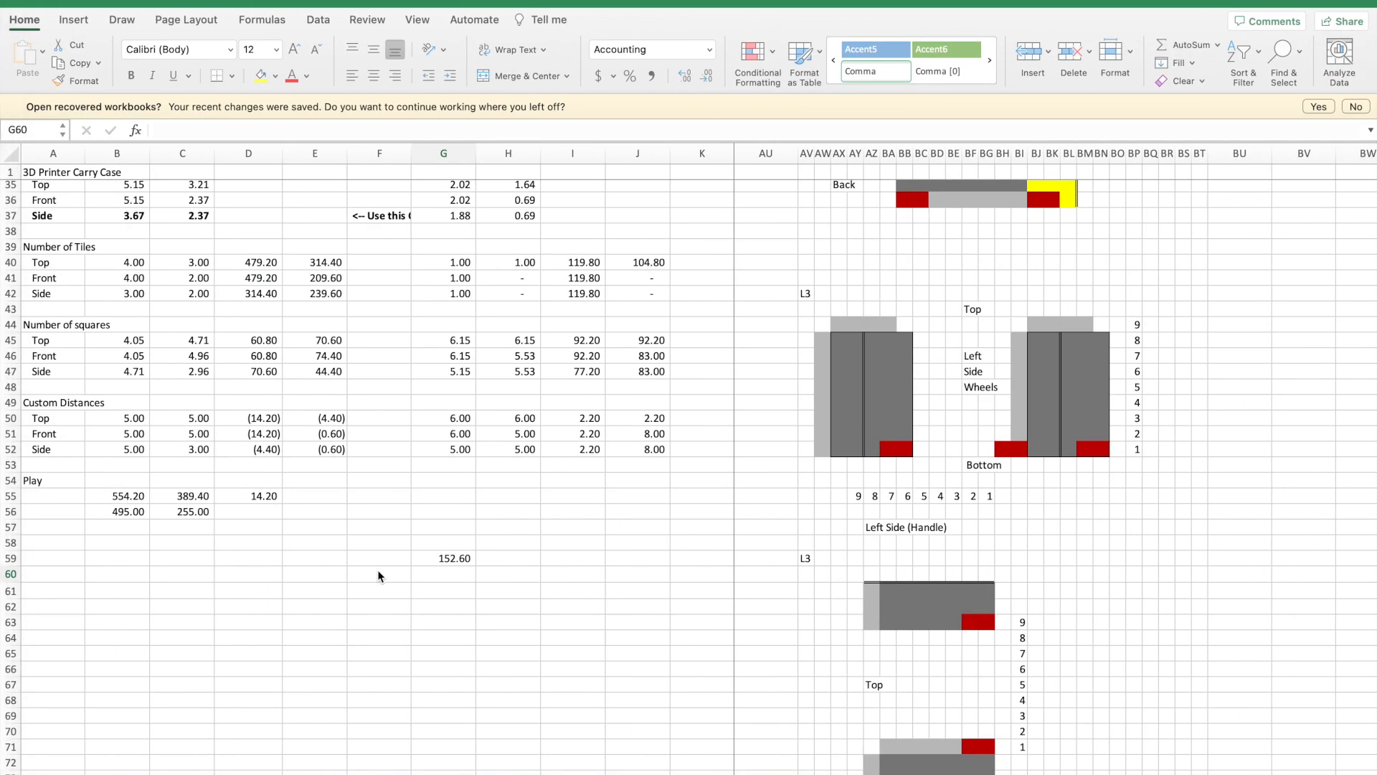
{"action": "type", "text": "38.5"}
{"action": "key", "text": "Return"}
Sum cells G59:G60 in cell G61
{"action": "type", "text": "=sum("}
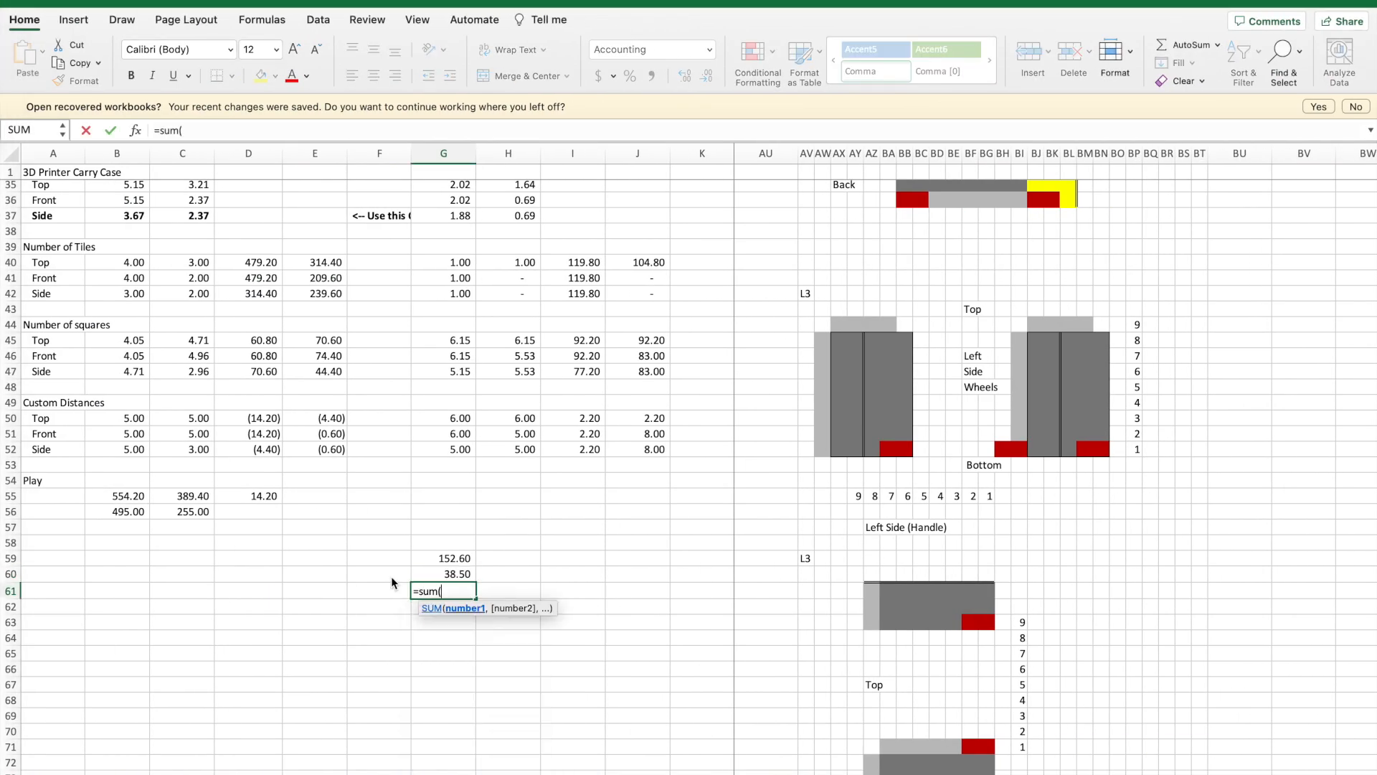
{"action": "key", "text": "Up"}
{"action": "key", "text": "shift+Up"}
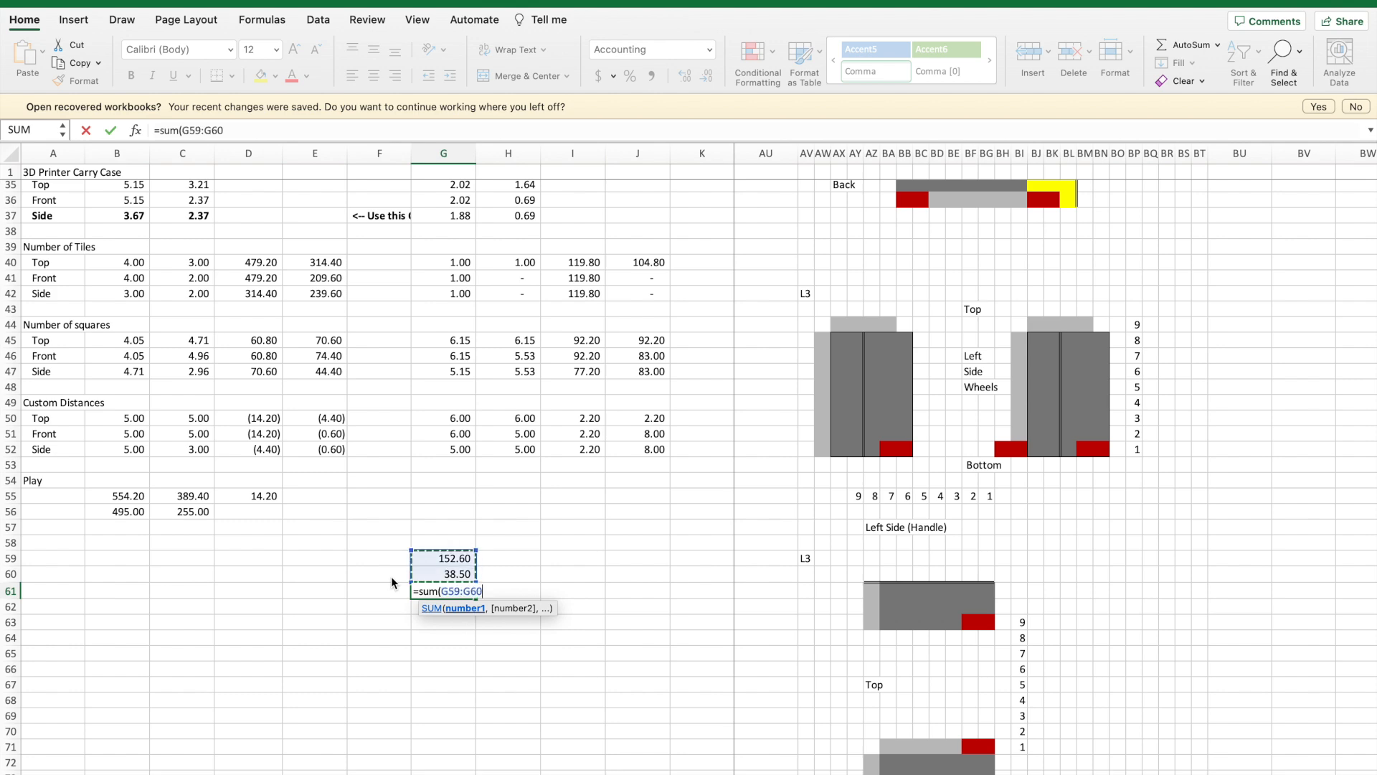
{"action": "key", "text": "Return"}
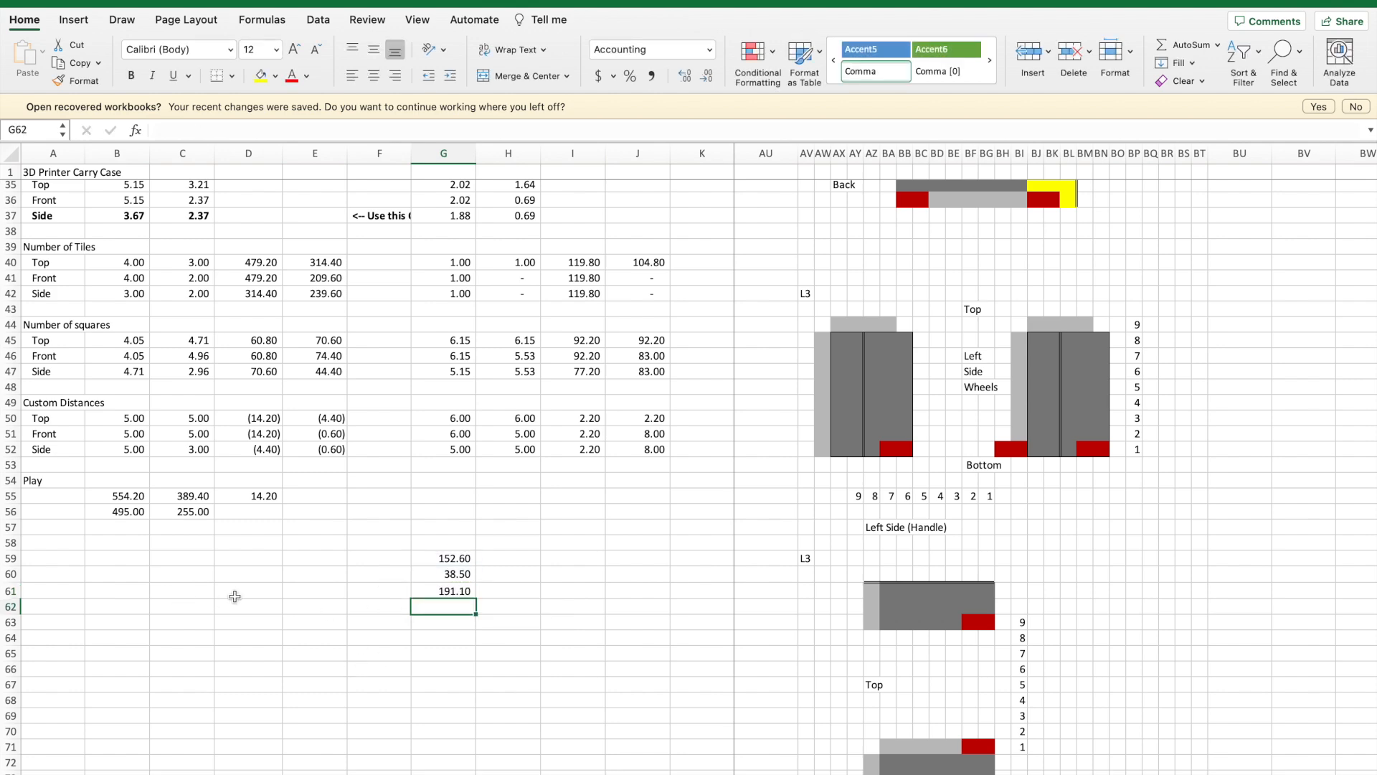
Switch to Tinkercad and duplicate the base plate's upper end tab together with its hole cylinder
{"action": "key", "text": "super+Tab"}
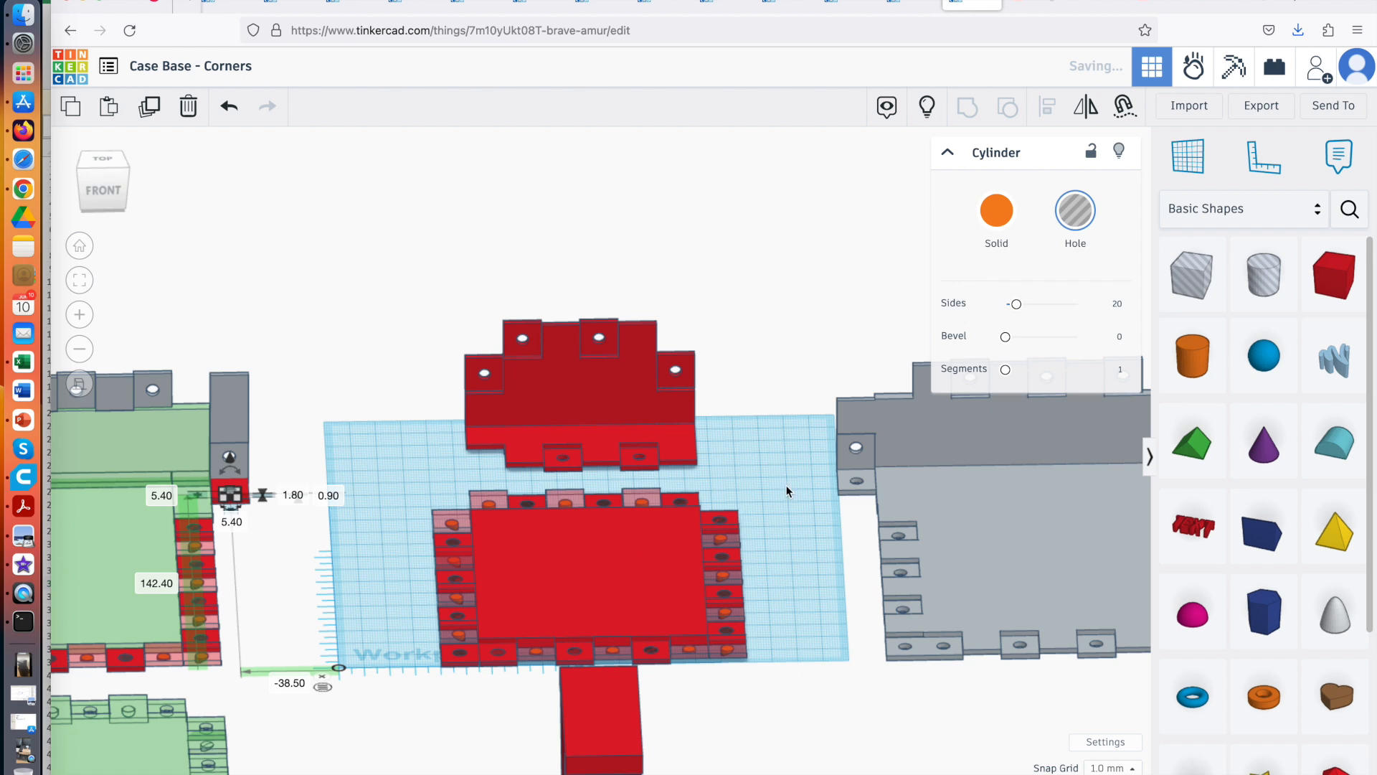
{"action": "left_click", "coordinate": [769, 479]}
{"action": "right_click_drag", "start_coordinate": [755, 484], "coordinate": [746, 527]}
{"action": "left_click_drag", "start_coordinate": [713, 547], "coordinate": [708, 548]}
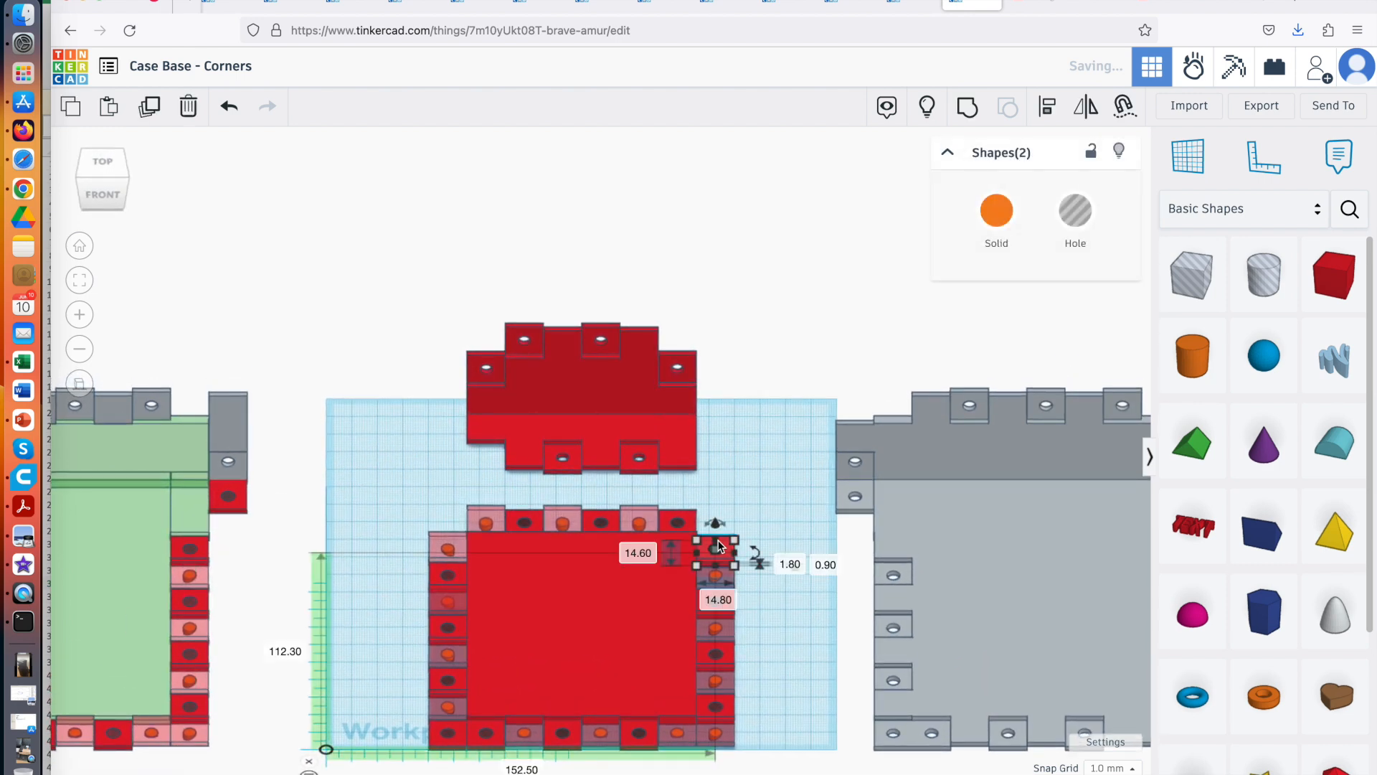
{"action": "left_click", "coordinate": [149, 109]}
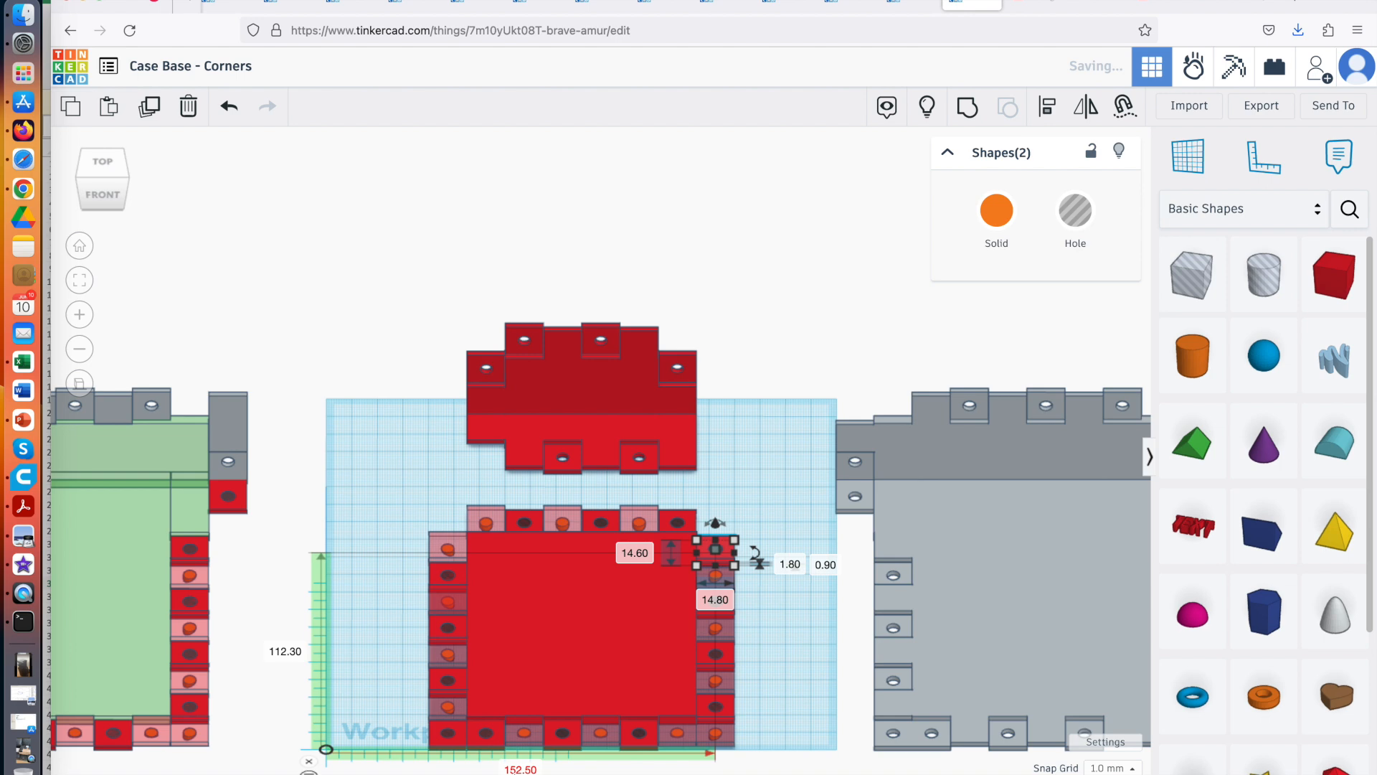
Switch to the worksheet, enter 152.5 in cell G62 and subtract G61 from G62 in cell G63
{"action": "key", "text": "ctrl+Right"}
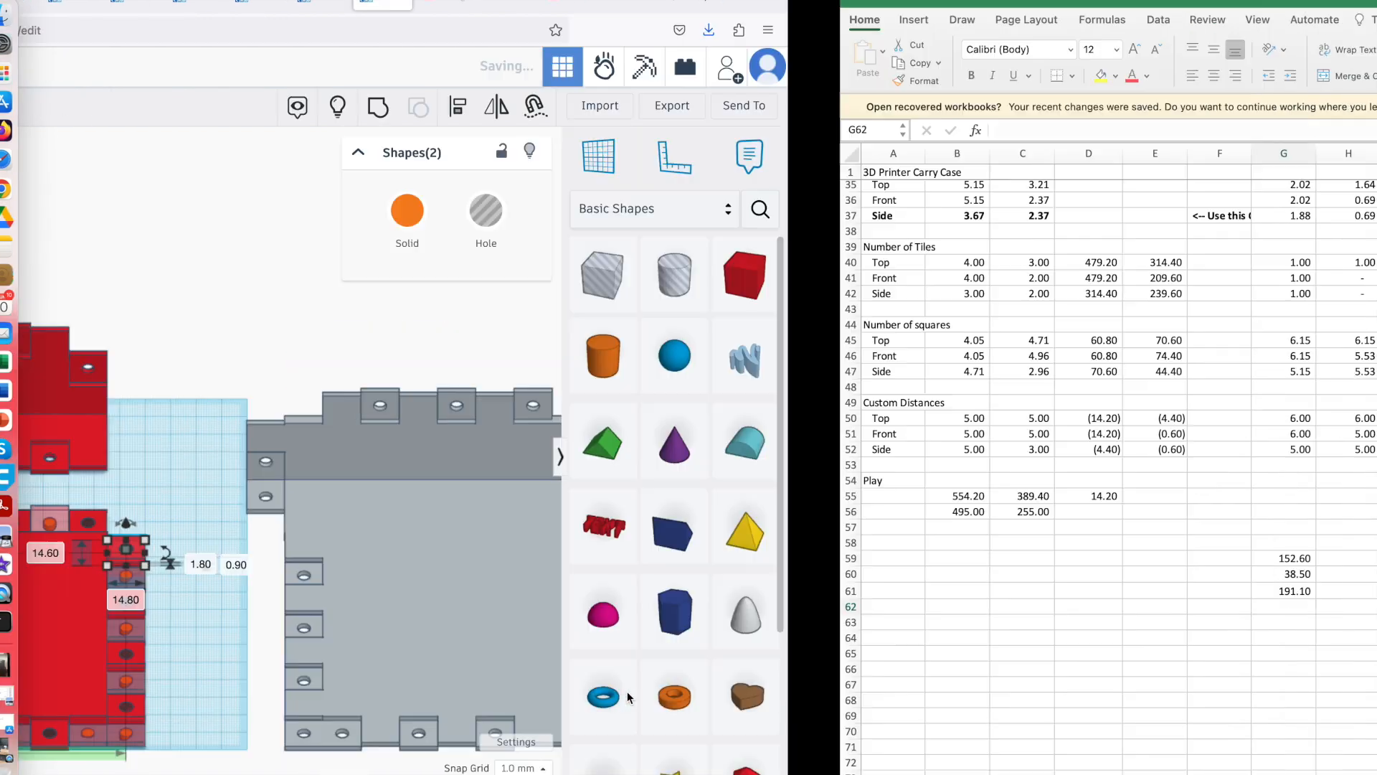
{"action": "type", "text": "152.5"}
{"action": "key", "text": "Return"}
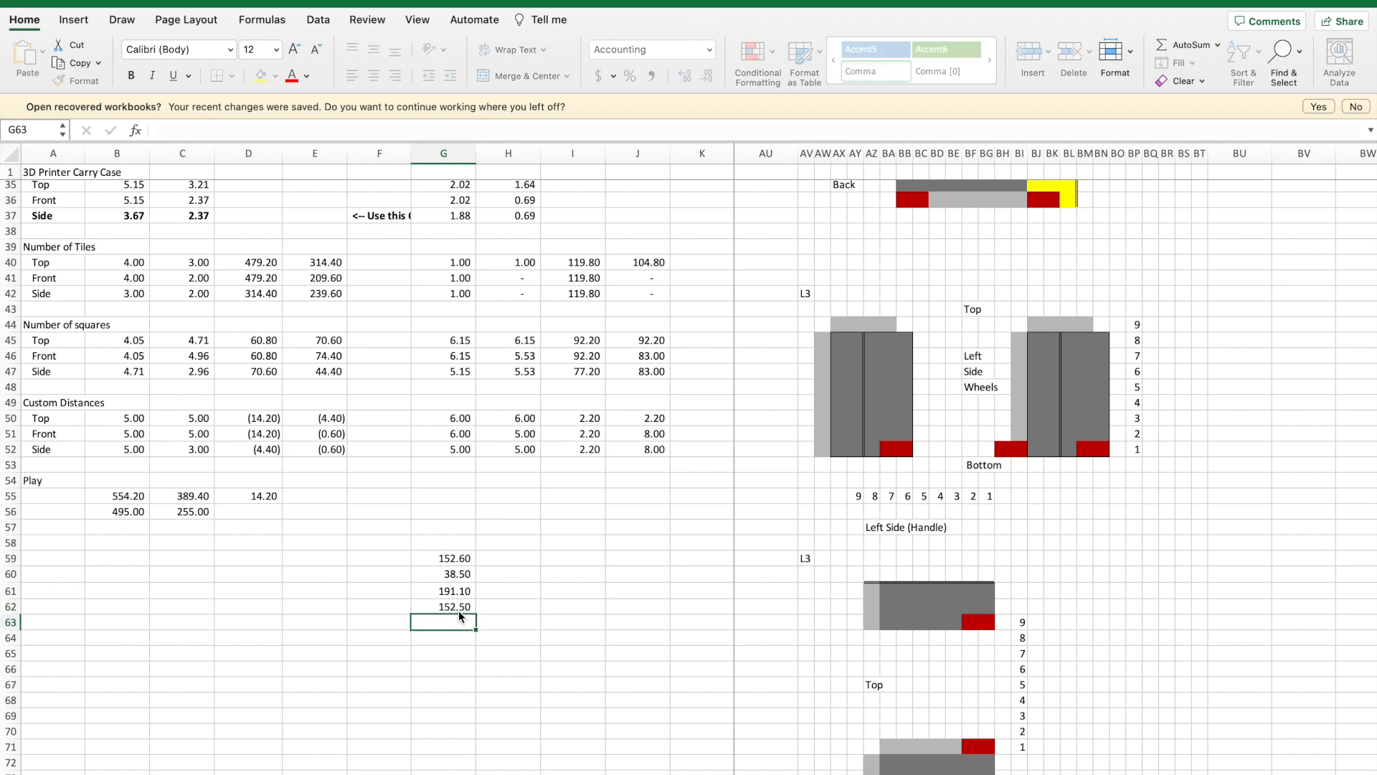
{"action": "type", "text": "="}
{"action": "left_click", "coordinate": [459, 610]}
{"action": "type", "text": "-"}
{"action": "key", "text": "Up"}
{"action": "key", "text": "Up"}
{"action": "key", "text": "Return"}
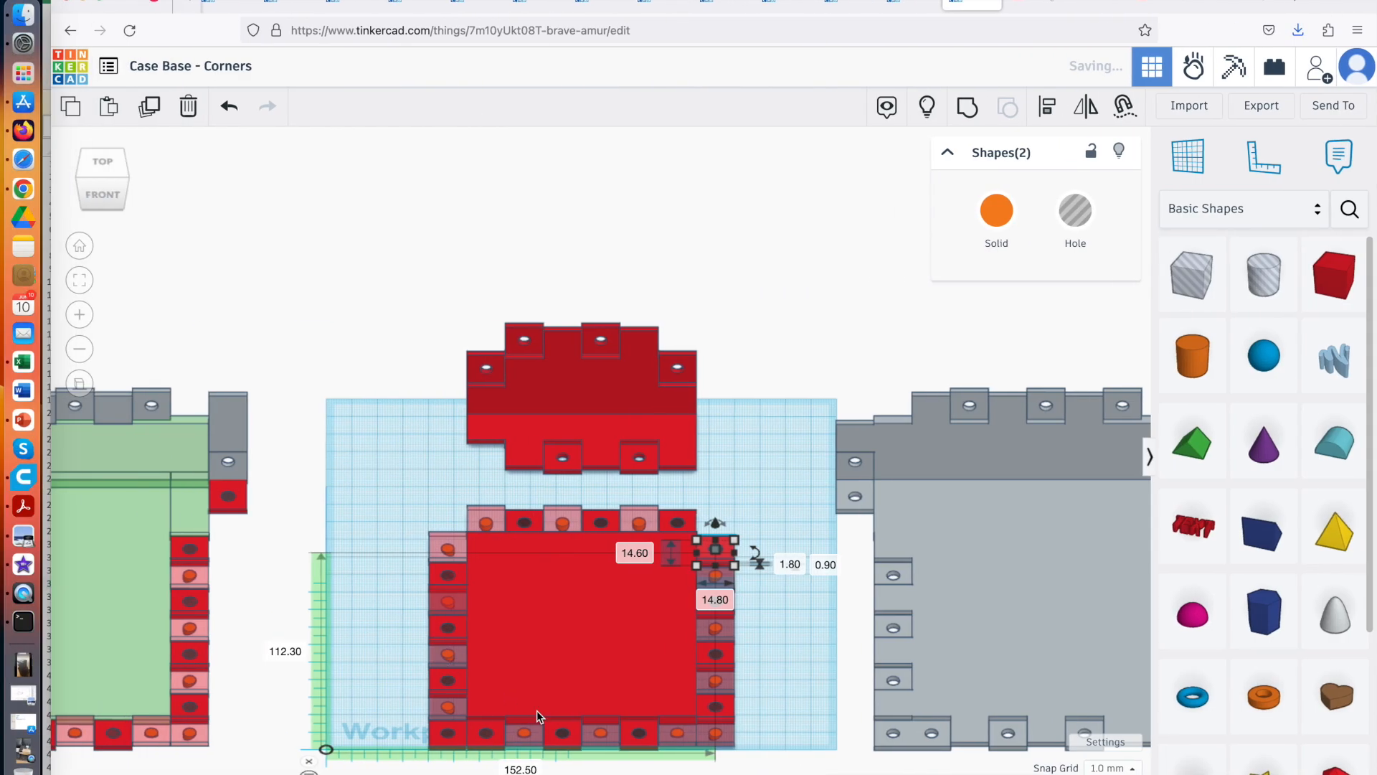
Set the duplicated tab and hole's horizontal ruler distance to -38.6 in Tinkercad
{"action": "left_click", "coordinate": [524, 769]}
{"action": "type", "text": "-38.6"}
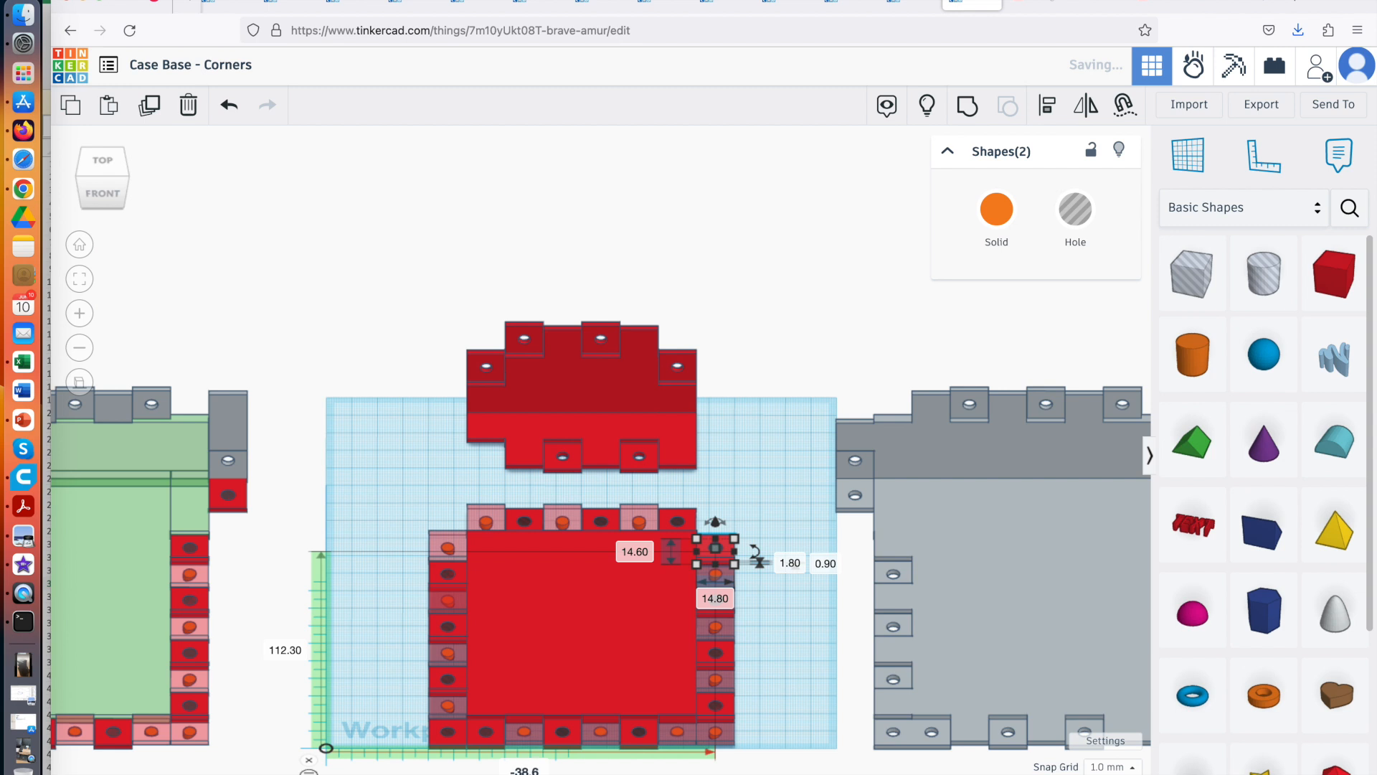
{"action": "key", "text": "Return"}
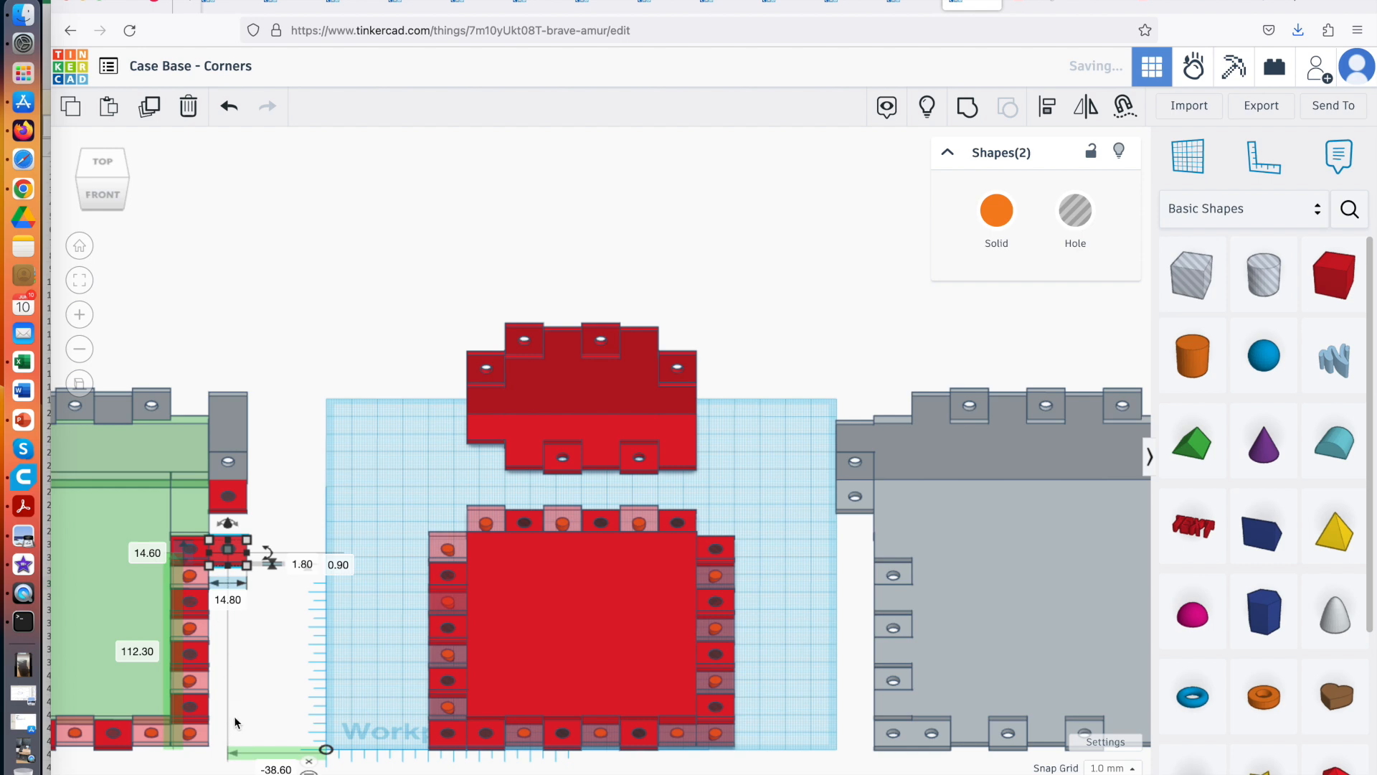
Compare the ruler positions of the duplicated tab and hole with those of a tab and hole in the base plate's upper row
{"action": "right_click_drag", "start_coordinate": [264, 639], "coordinate": [325, 686]}
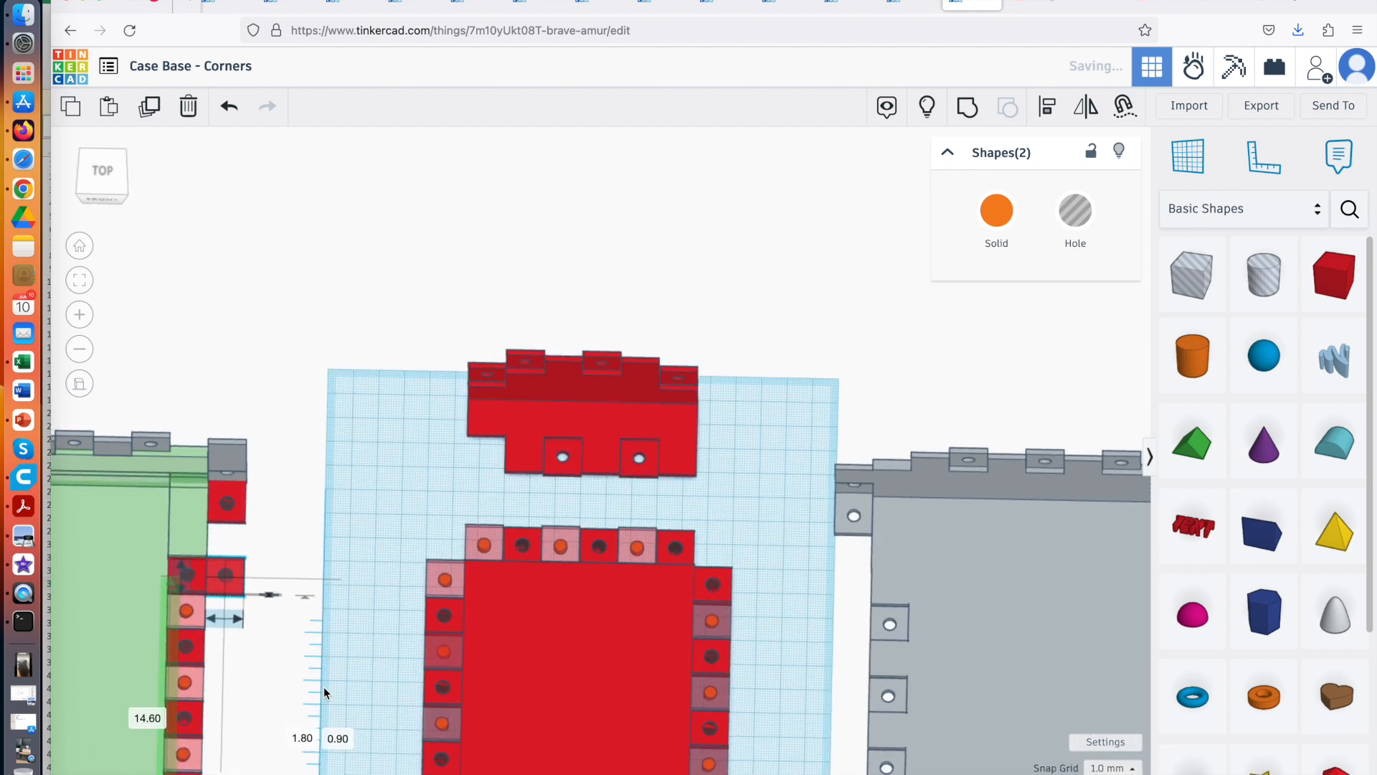
{"action": "scroll", "coordinate": [325, 688], "scroll_direction": "down", "scroll_amount": 3}
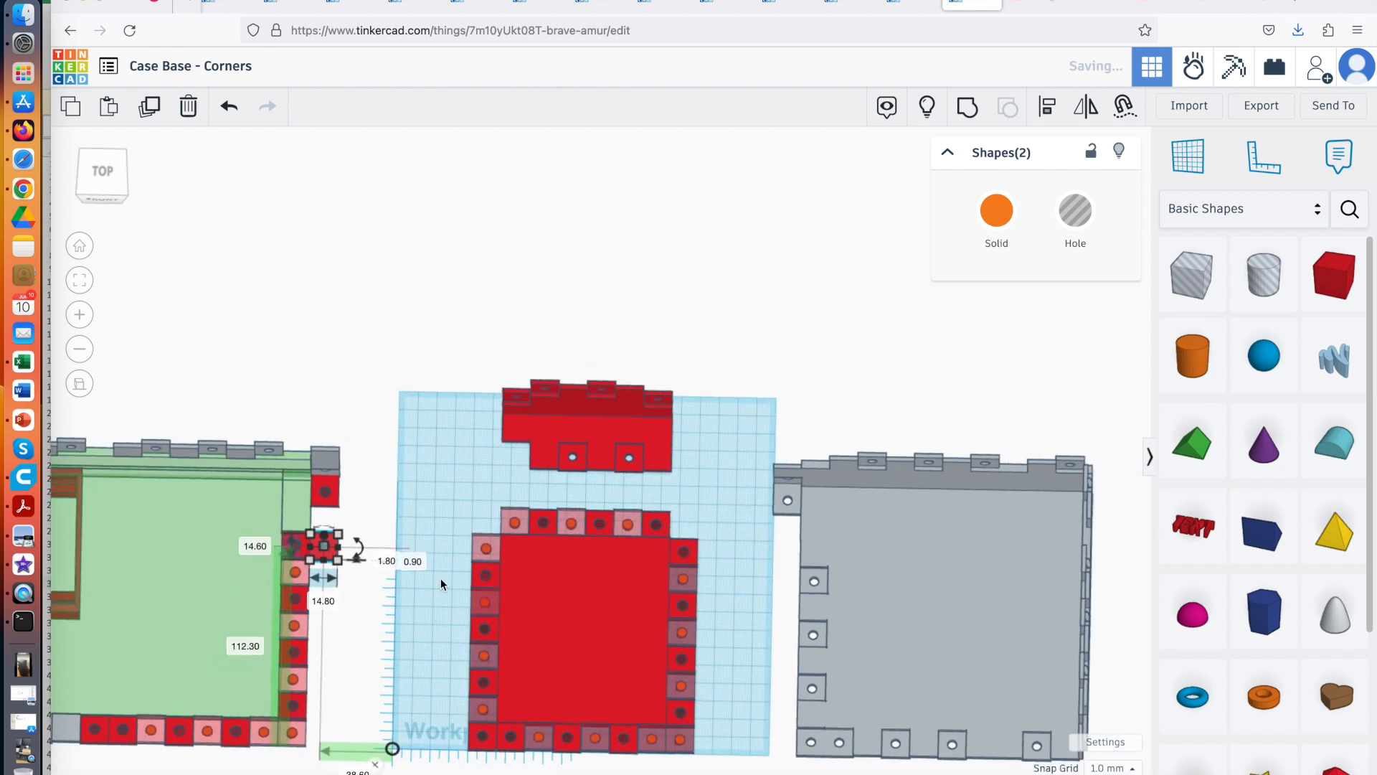
{"action": "left_click", "coordinate": [543, 531]}
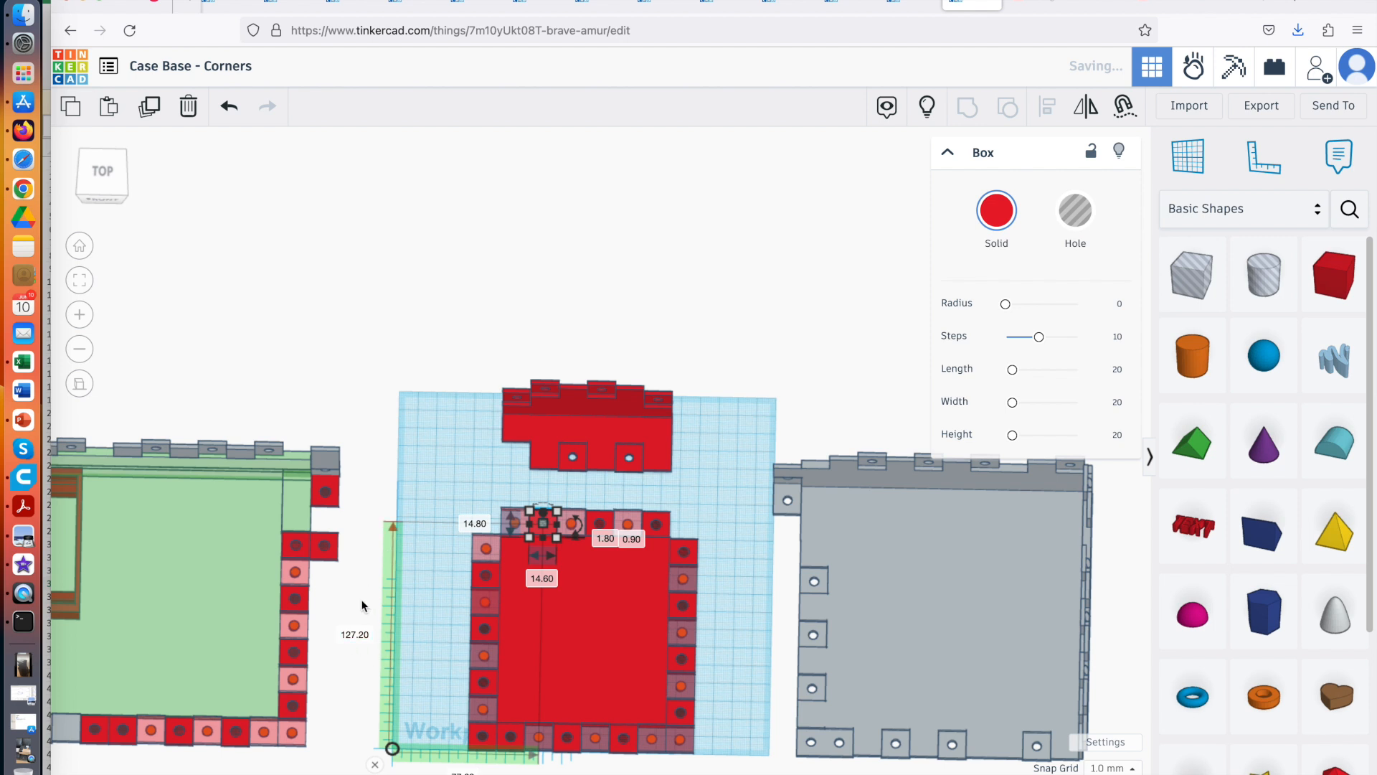
{"action": "left_click", "coordinate": [326, 550]}
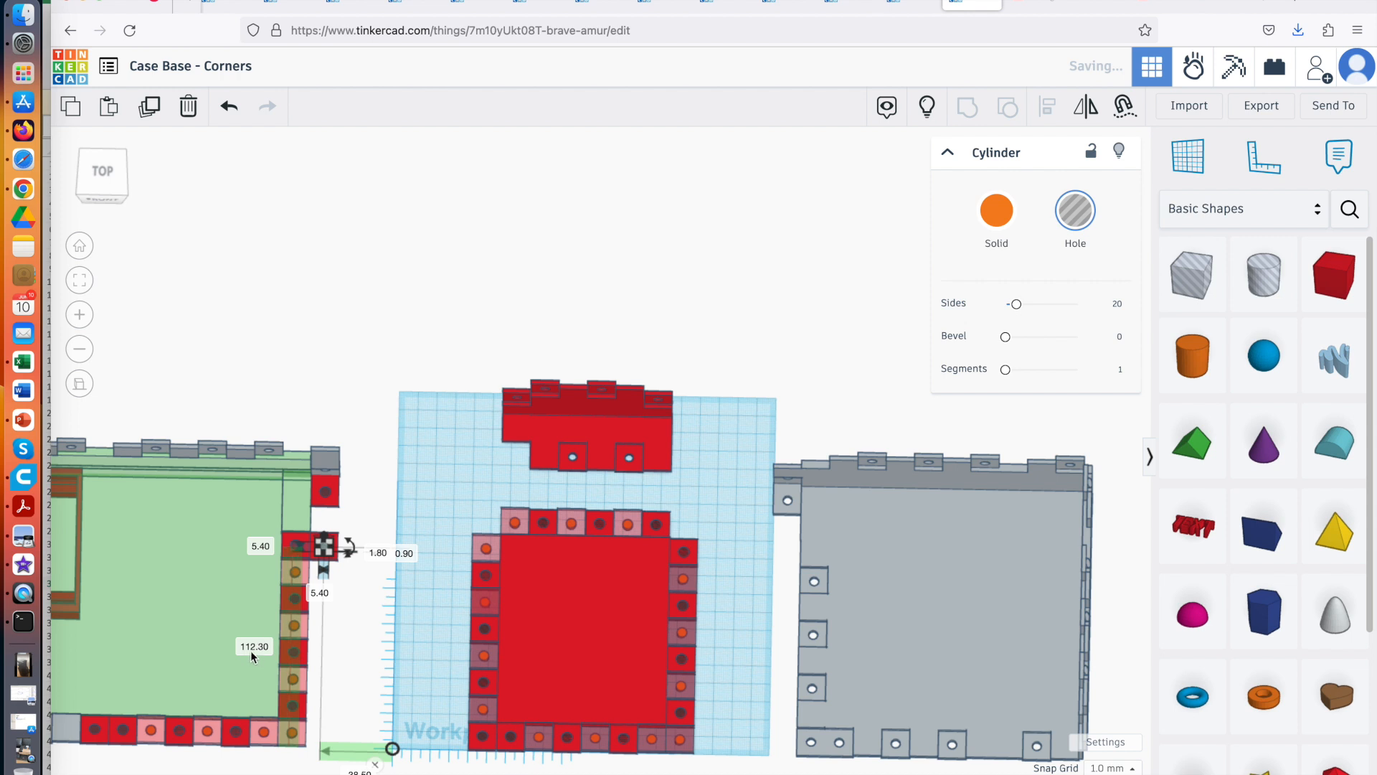
{"action": "key", "text": "ctrl+z"}
{"action": "left_click", "coordinate": [411, 671]}
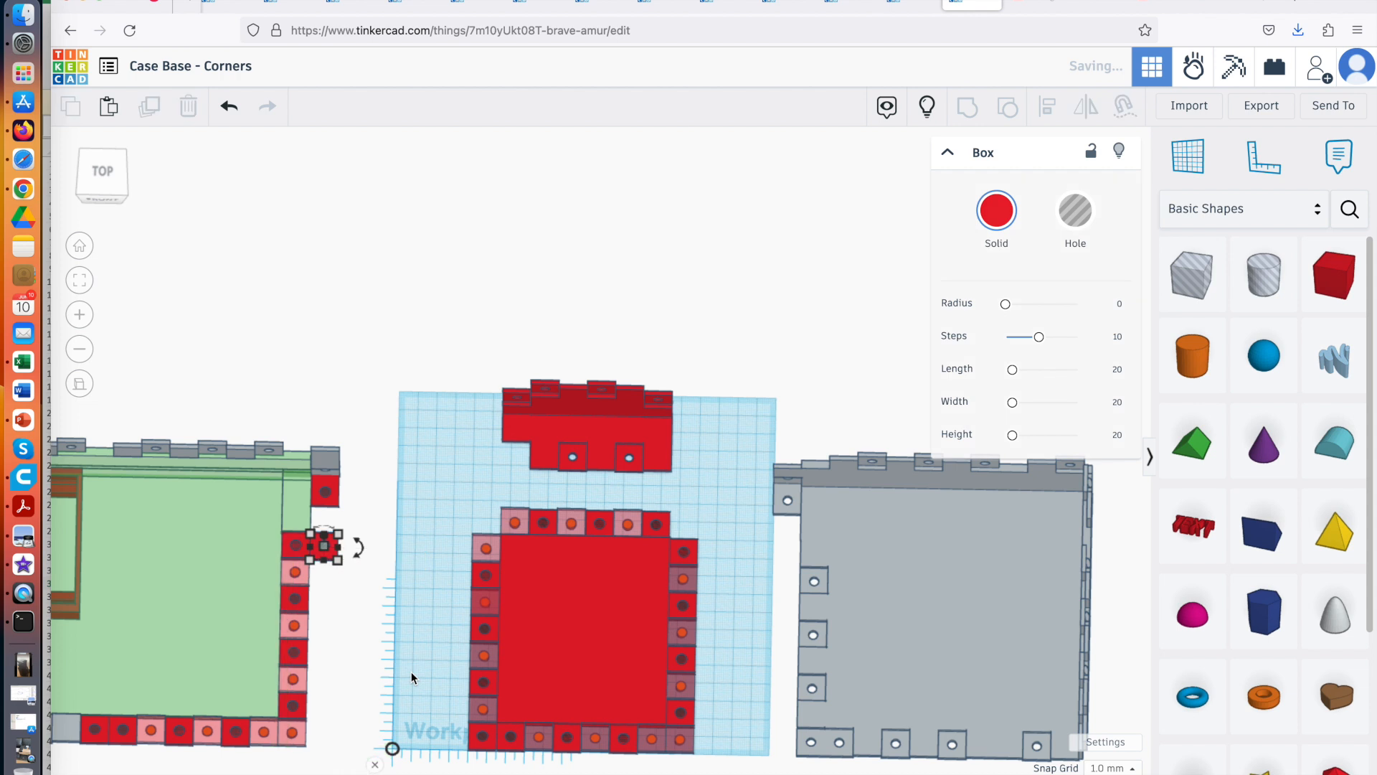
{"action": "left_click", "coordinate": [320, 566]}
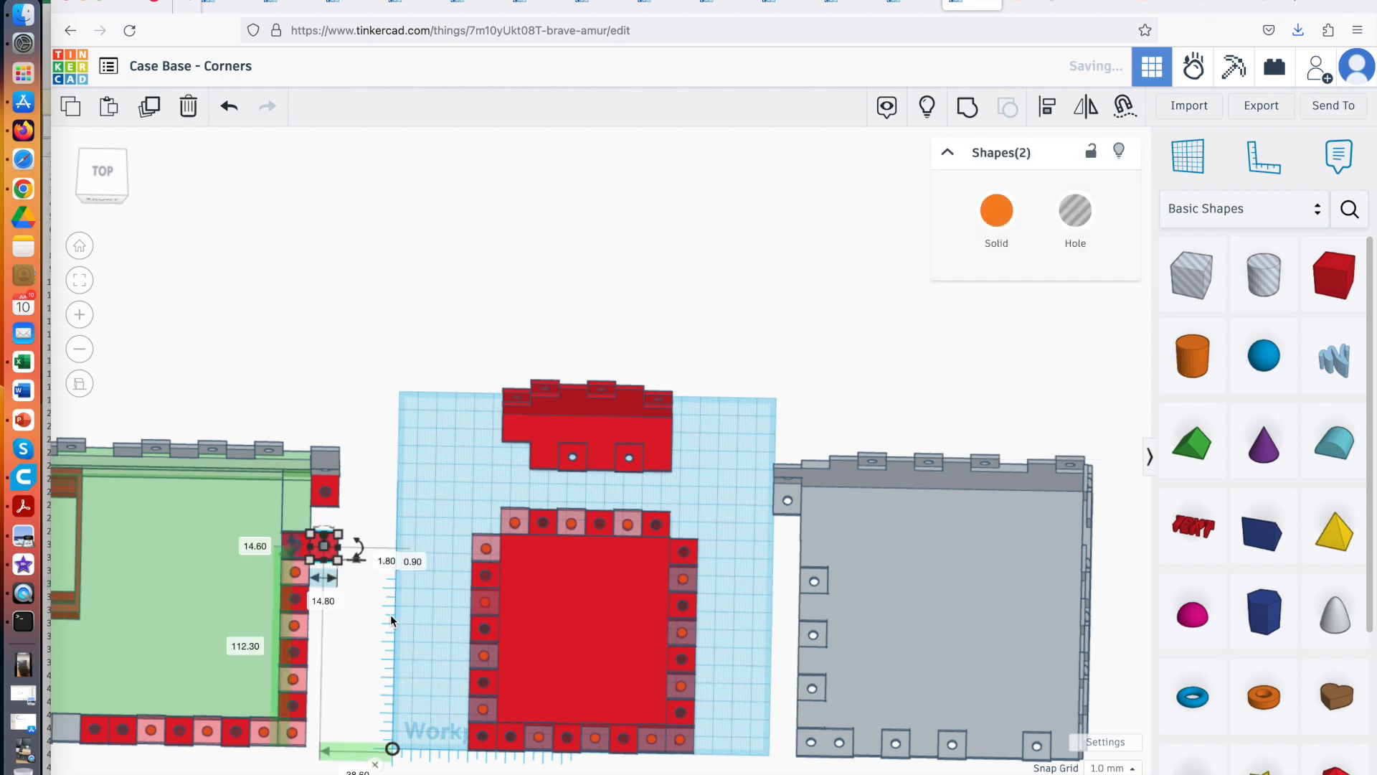
{"action": "left_click", "coordinate": [543, 526]}
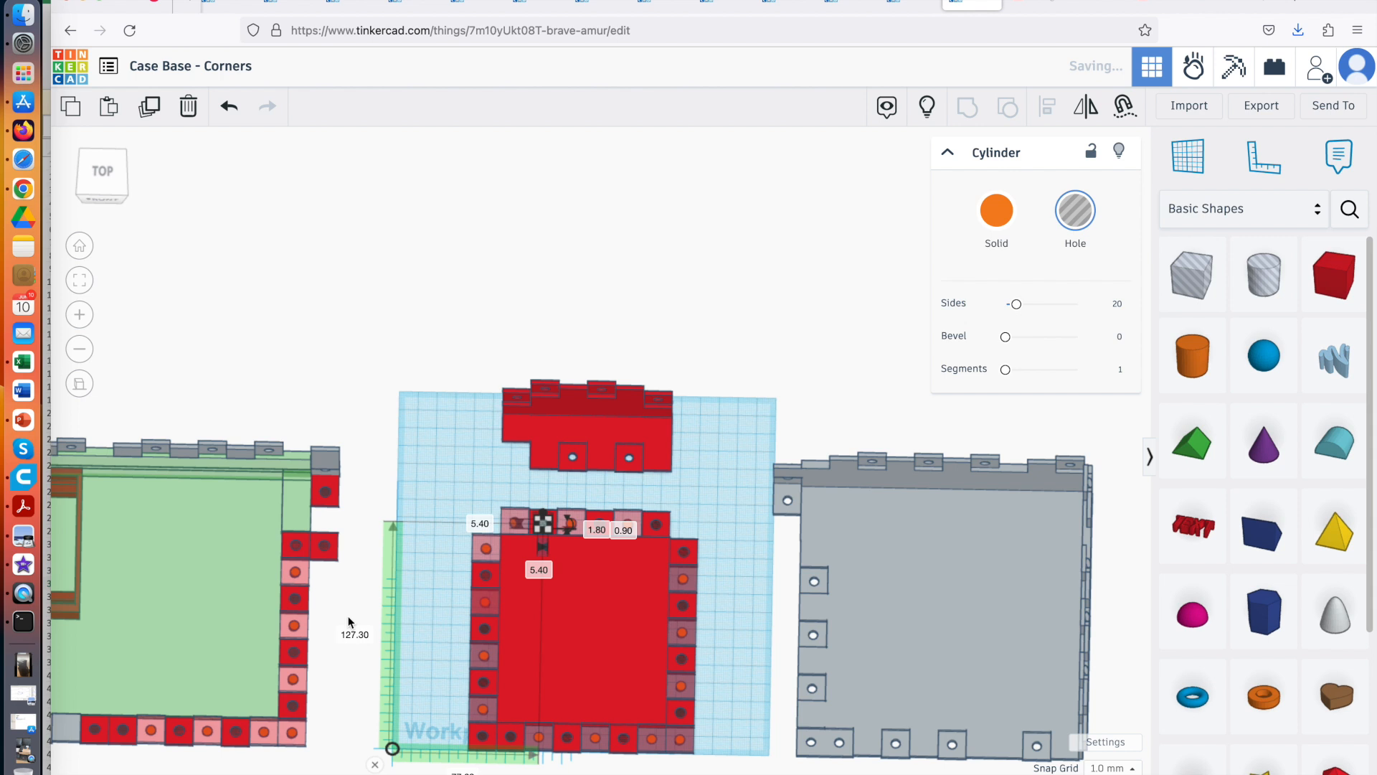
Set the duplicated tab and hole's vertical ruler distance to 127.3, placing them against the case model's corner tab
{"action": "left_click", "coordinate": [322, 572]}
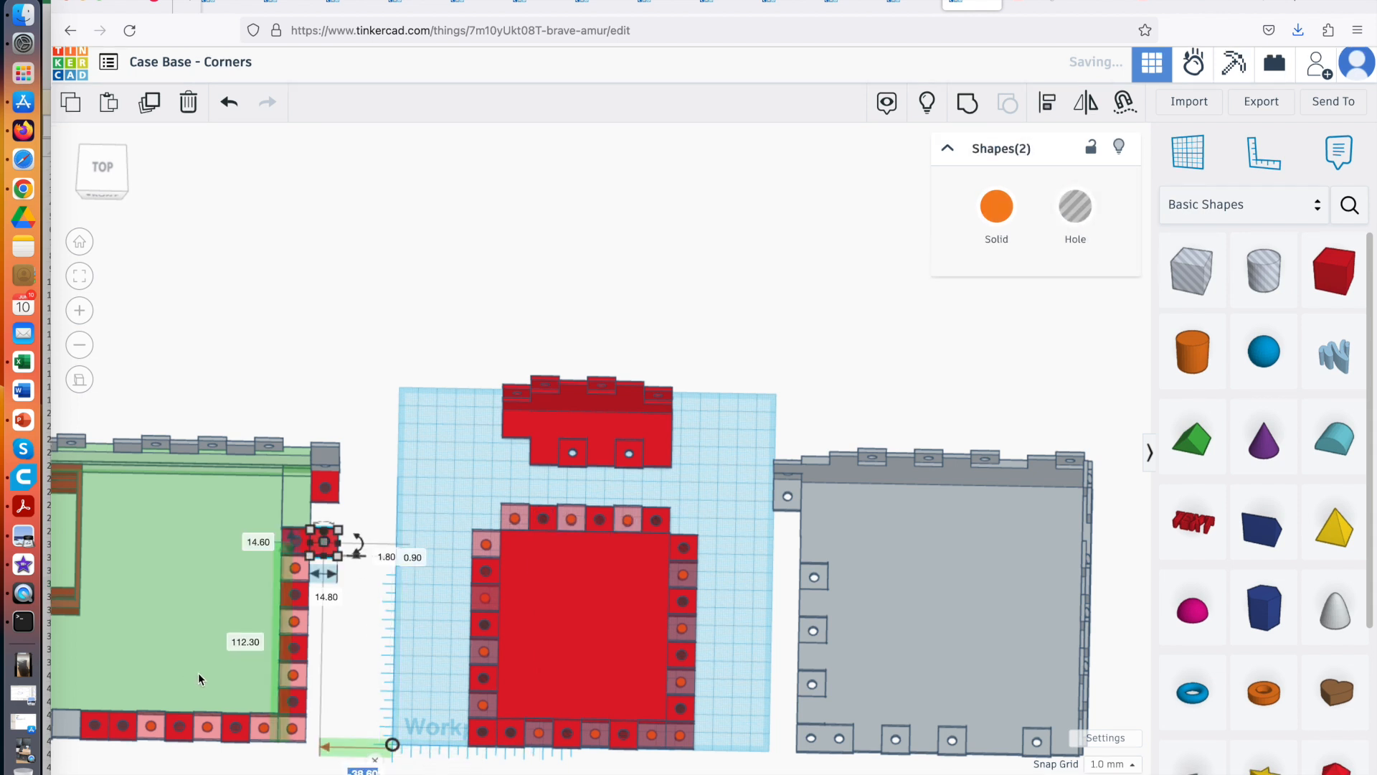
{"action": "left_click", "coordinate": [253, 646]}
{"action": "type", "text": "127.3"}
{"action": "key", "text": "Return"}
Inspect the moved tab next to the case model's corner tab, checking the ruler positions of its box and hole cylinder
{"action": "scroll", "coordinate": [266, 638], "scroll_direction": "up", "scroll_amount": 2}
{"action": "scroll", "coordinate": [266, 631], "scroll_direction": "up", "scroll_amount": 1}
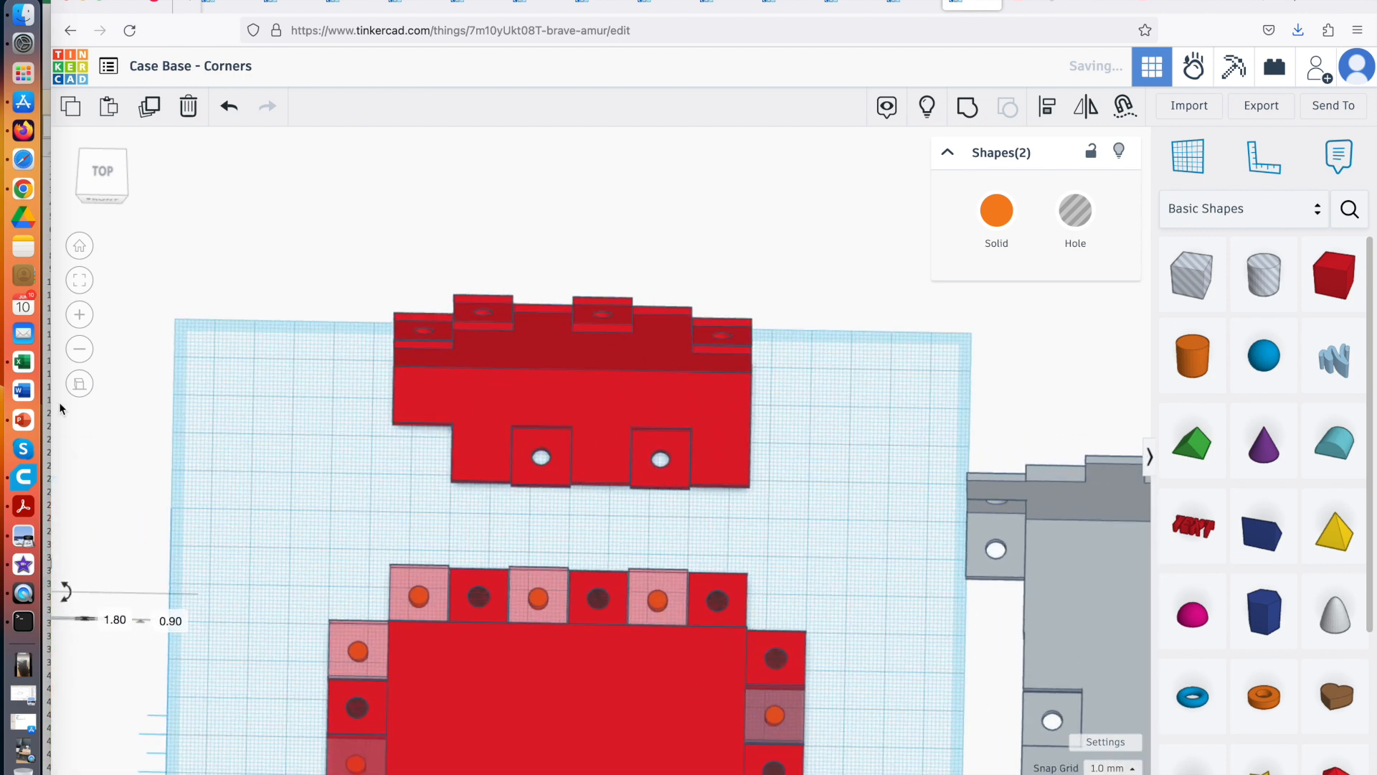
{"action": "left_click", "coordinate": [80, 281]}
{"action": "left_click", "coordinate": [818, 517]}
{"action": "scroll", "coordinate": [818, 517], "scroll_direction": "down", "scroll_amount": 3}
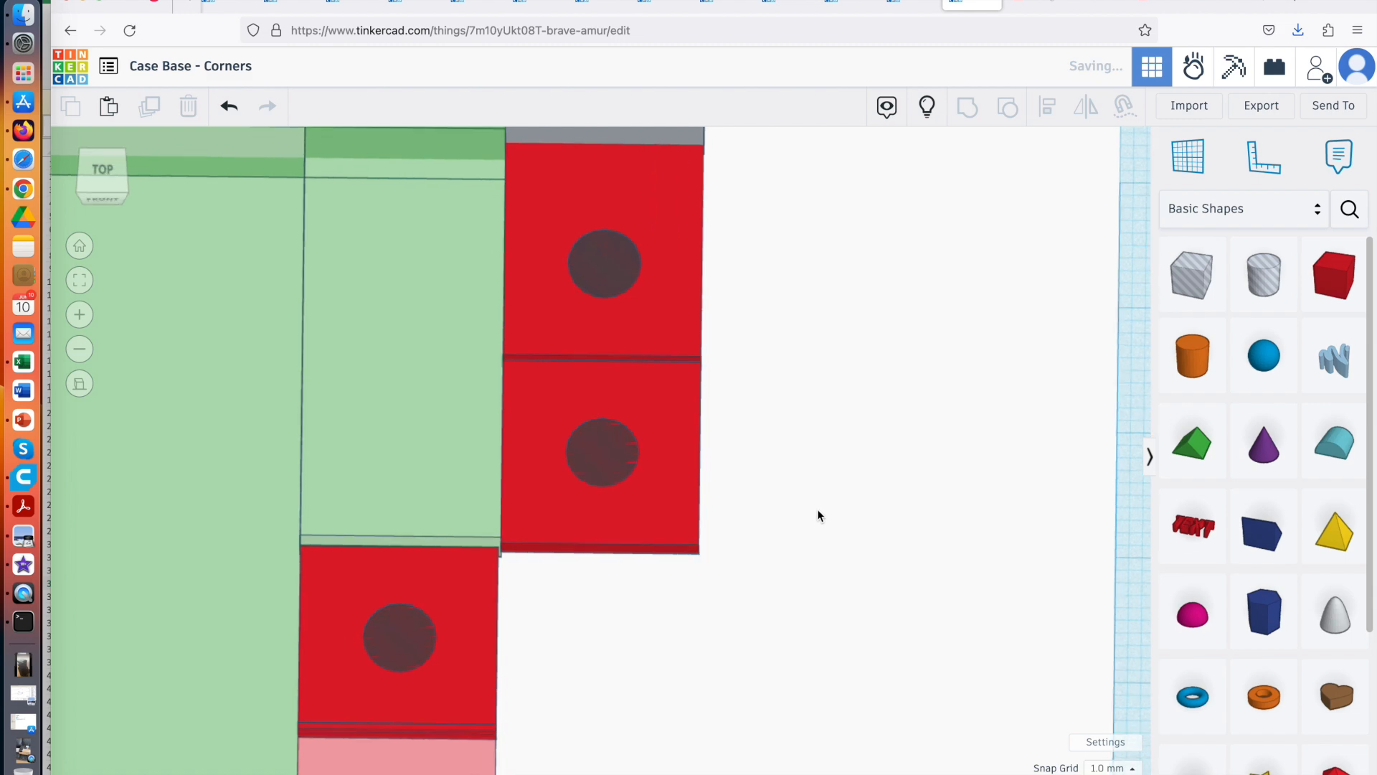
{"action": "left_click", "coordinate": [608, 459]}
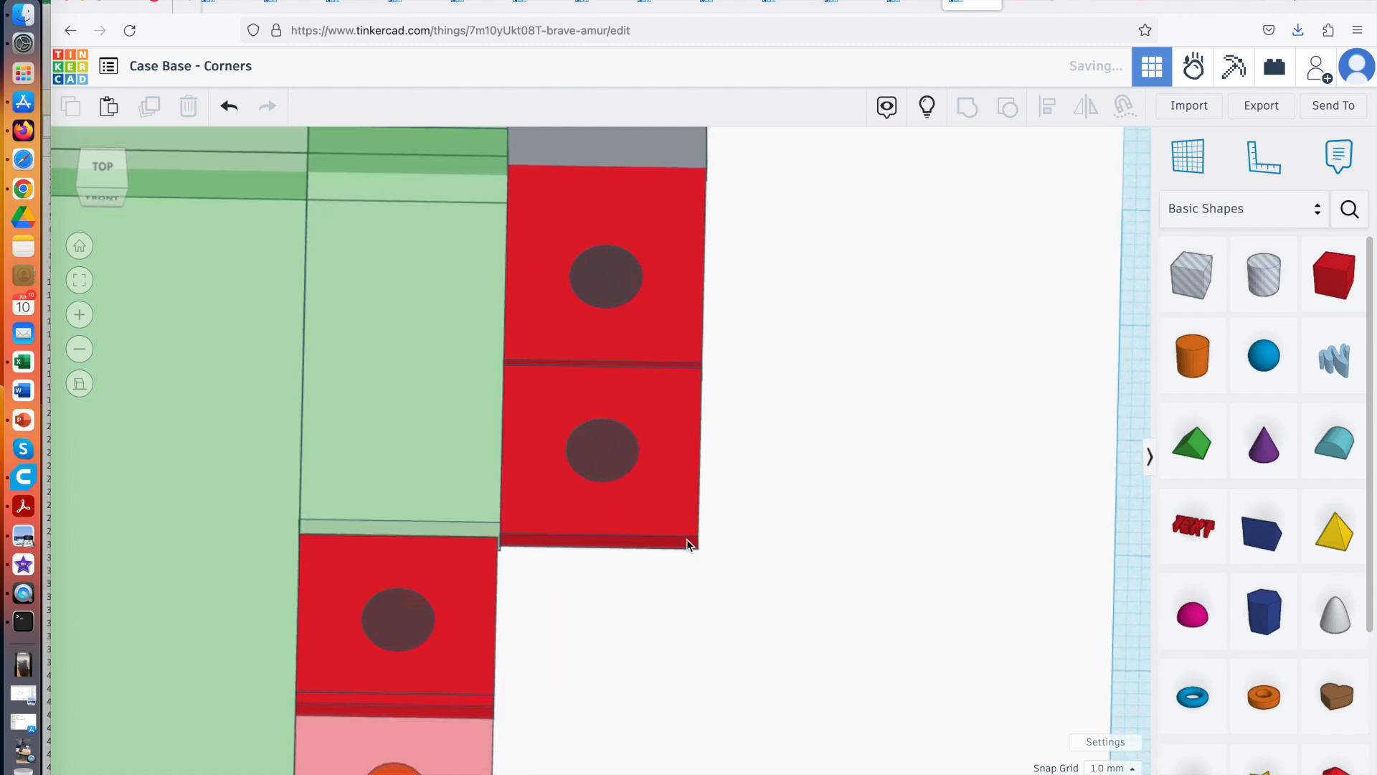
{"action": "scroll", "coordinate": [691, 542], "scroll_direction": "down", "scroll_amount": 5}
{"action": "scroll", "coordinate": [692, 542], "scroll_direction": "up", "scroll_amount": 2}
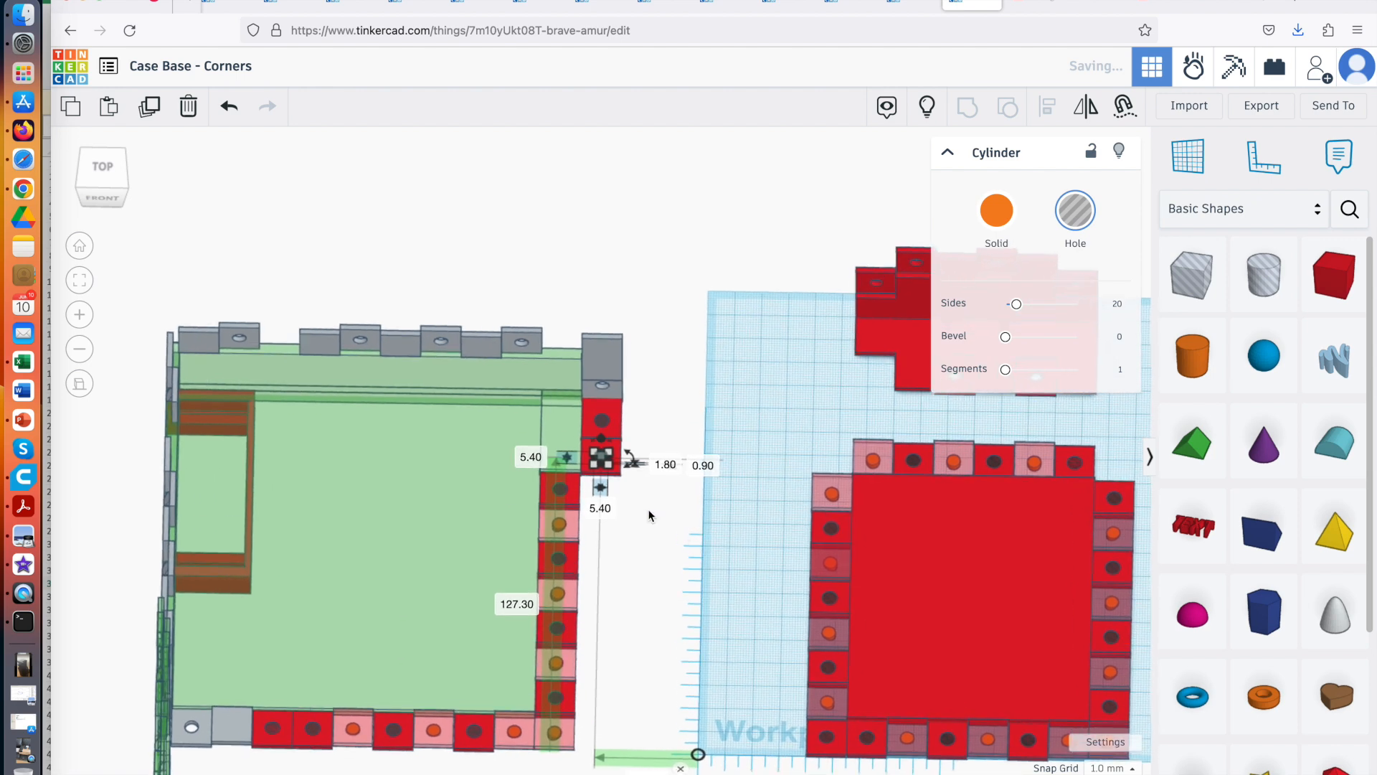
{"action": "left_click", "coordinate": [627, 443]}
{"action": "left_click", "coordinate": [618, 452]}
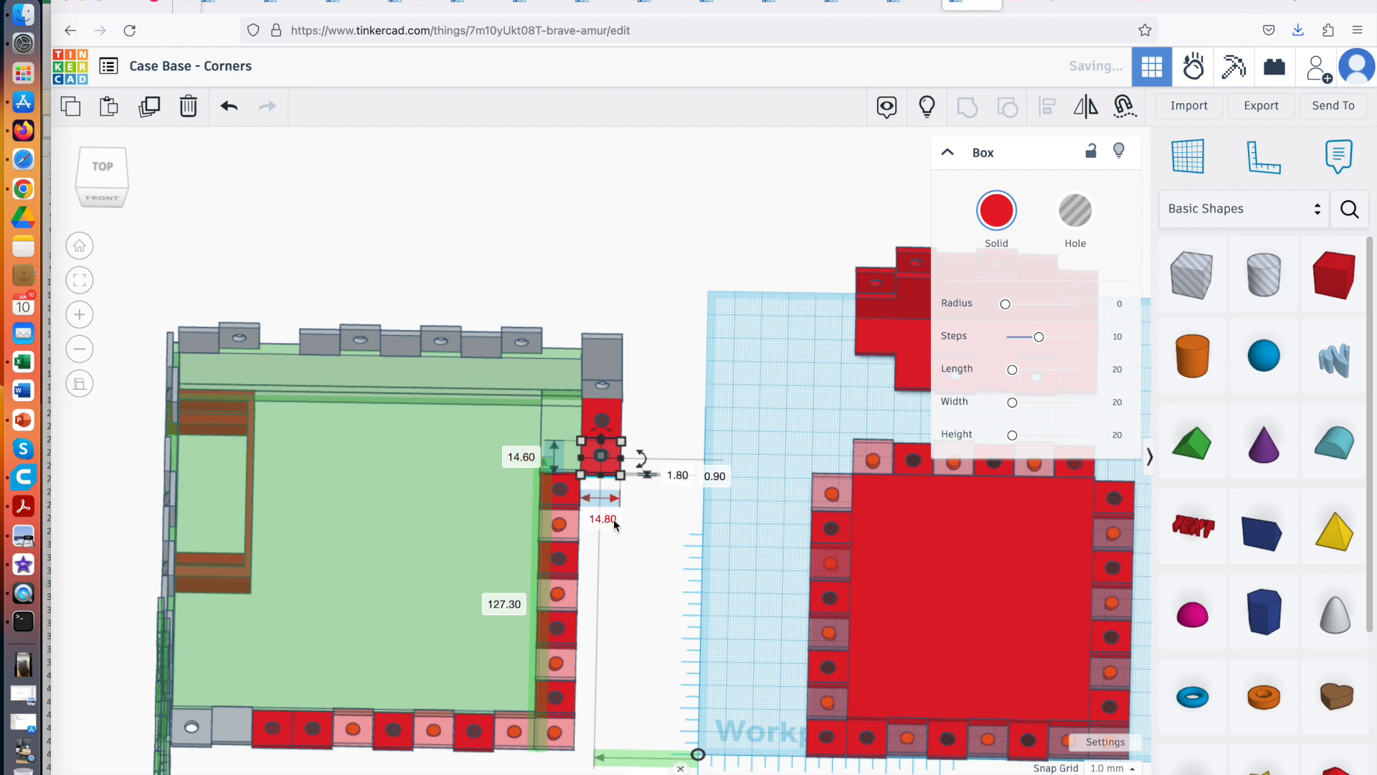
{"action": "mouse_move", "coordinate": [642, 460]}
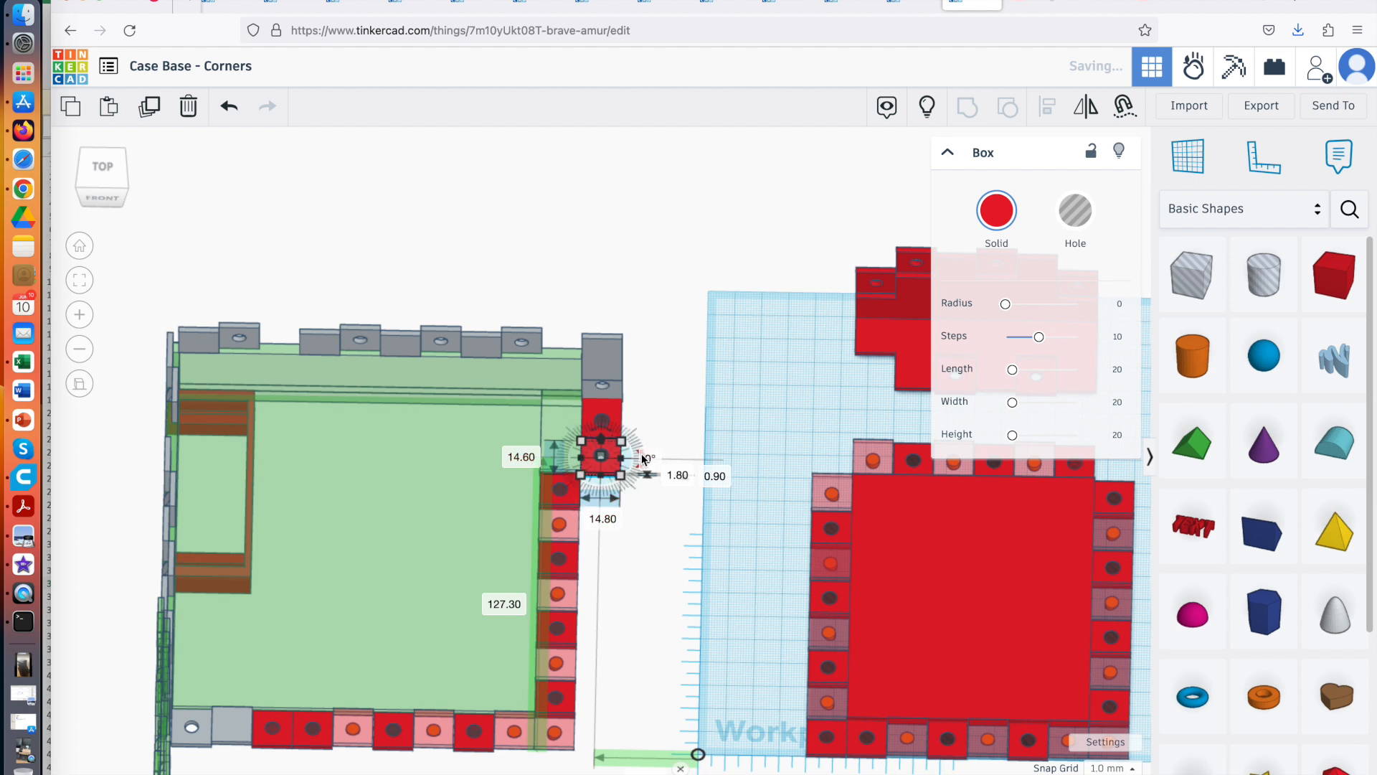
Examine how the two stacked corner tabs line up with the case wall and edge tabs from several angles
{"action": "left_click", "coordinate": [664, 577]}
{"action": "scroll", "coordinate": [649, 549], "scroll_direction": "up", "scroll_amount": 6}
{"action": "right_click_drag", "start_coordinate": [676, 534], "coordinate": [733, 630]}
{"action": "scroll", "coordinate": [733, 630], "scroll_direction": "down", "scroll_amount": 2}
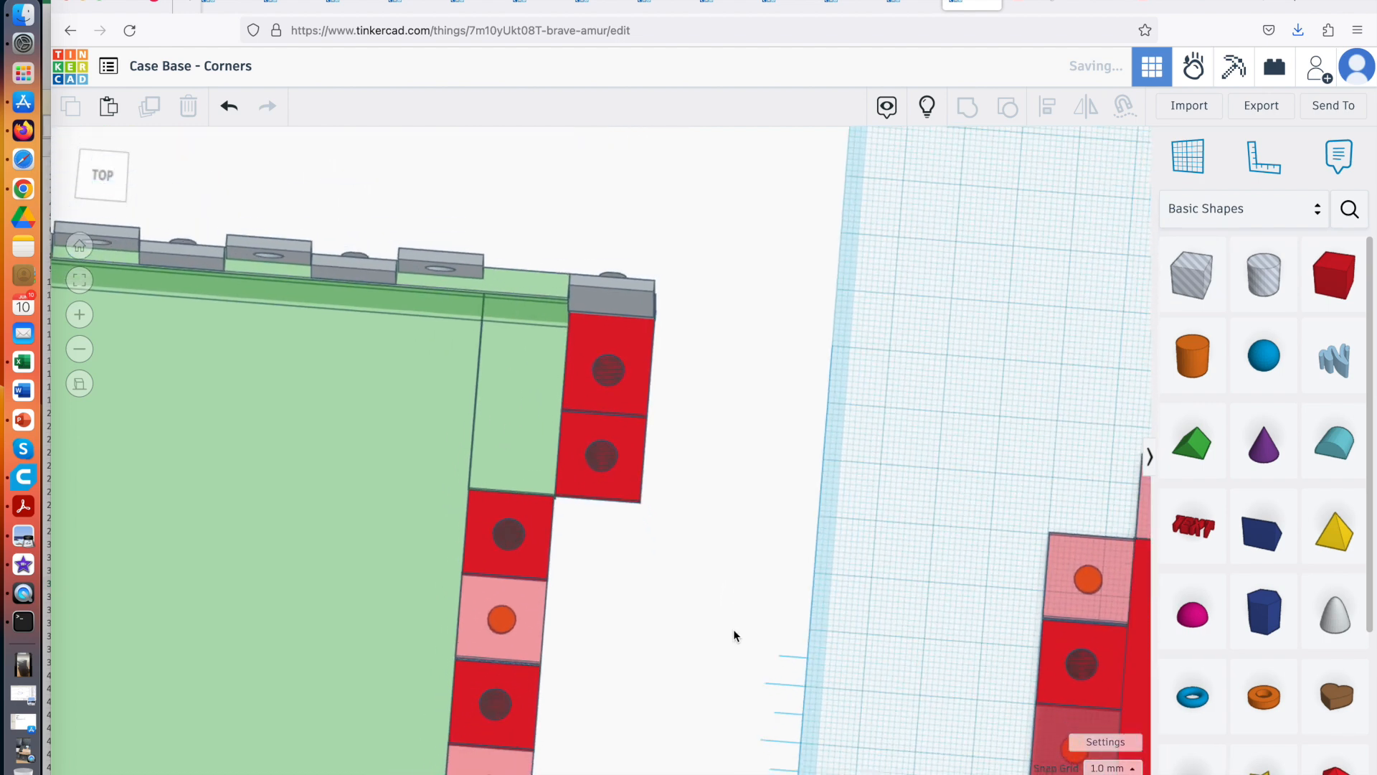
{"action": "scroll", "coordinate": [733, 630], "scroll_direction": "down", "scroll_amount": 2}
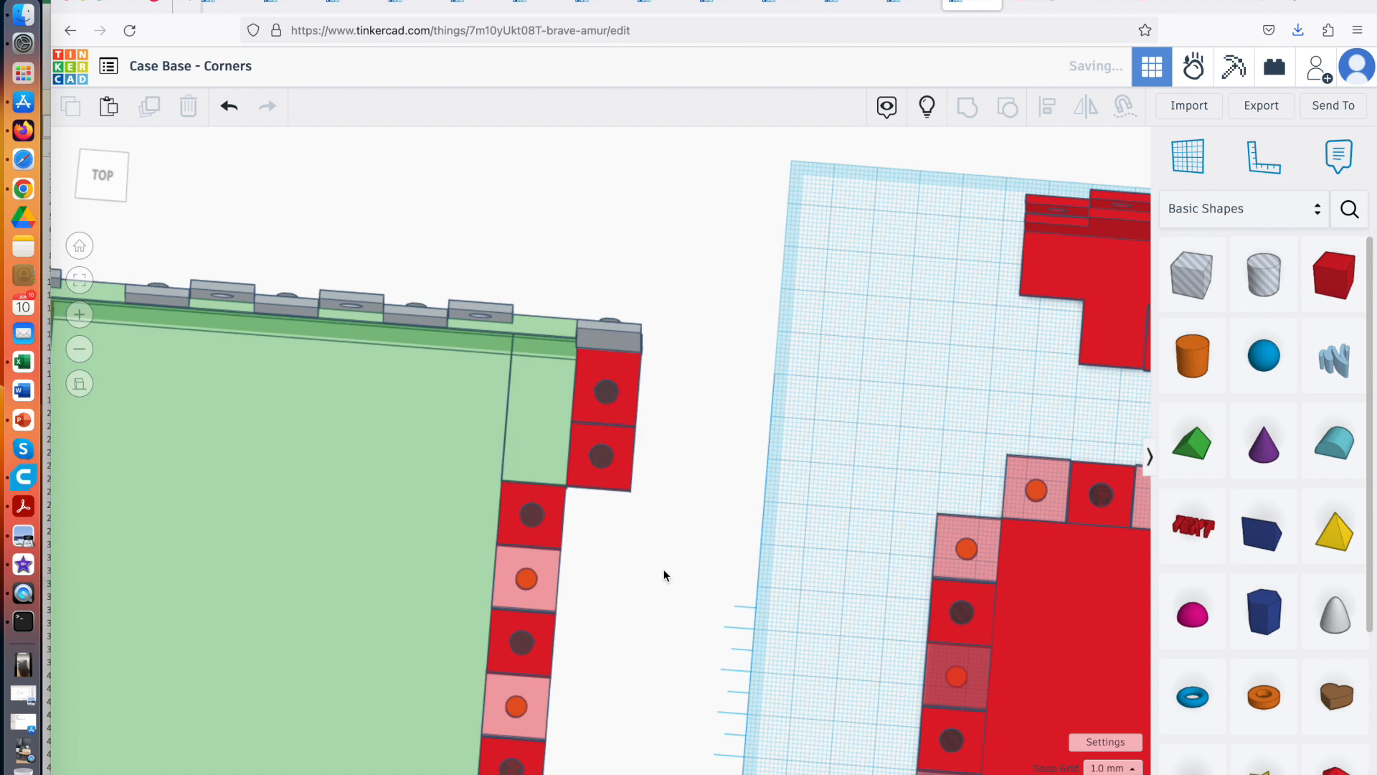
{"action": "right_click_drag", "start_coordinate": [597, 570], "coordinate": [513, 553]}
{"action": "scroll", "coordinate": [552, 552], "scroll_direction": "up", "scroll_amount": 3}
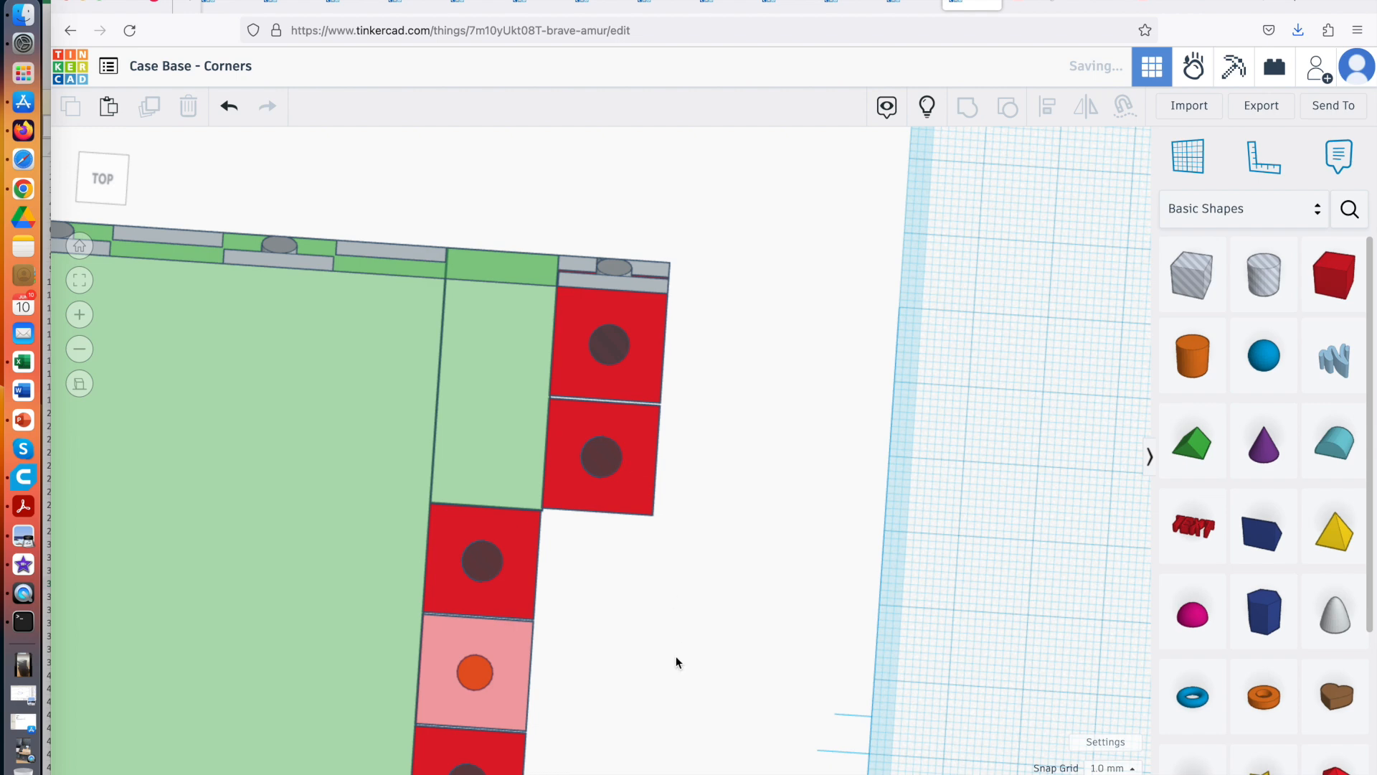
{"action": "right_click_drag", "start_coordinate": [676, 656], "coordinate": [670, 516]}
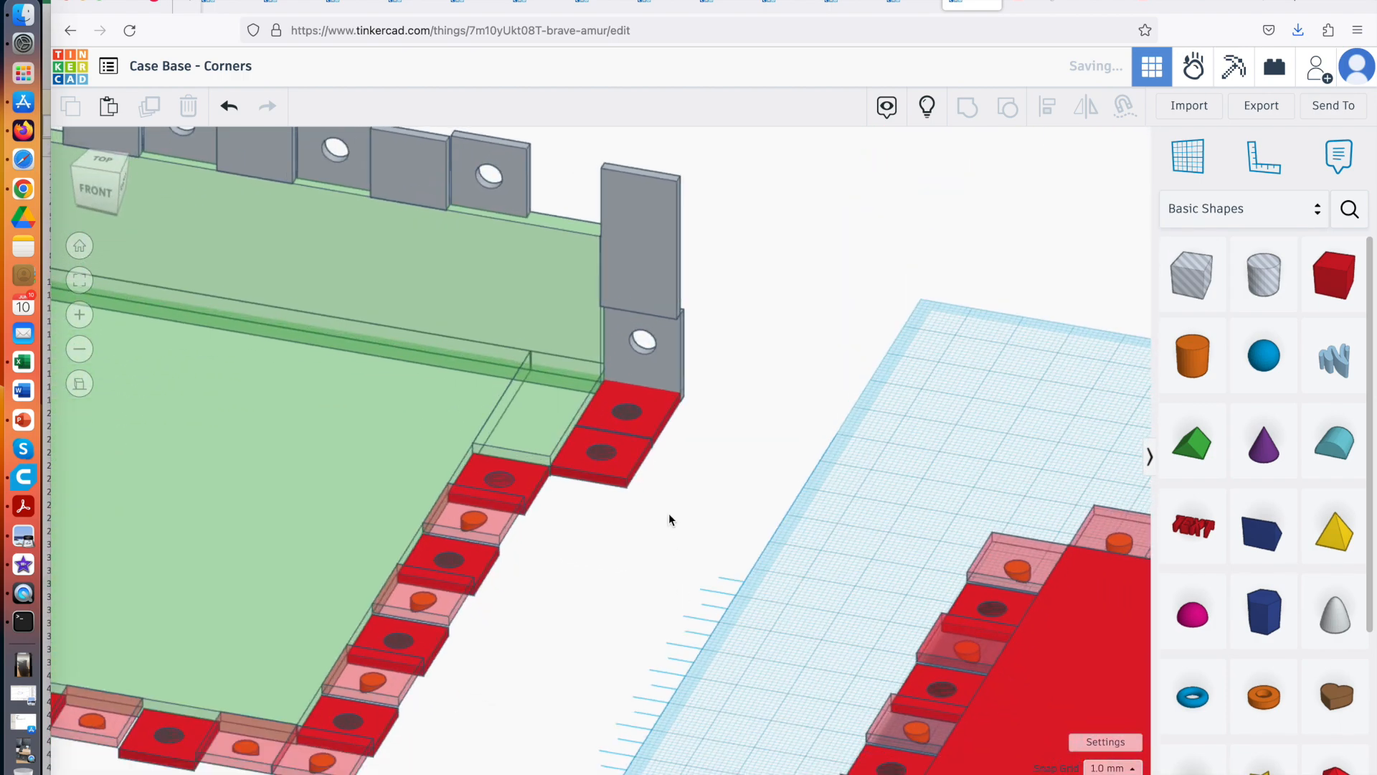
Check the ruler positions and lengths of the two stacked corner tab boxes beside the case model's wall
{"action": "right_click_drag", "start_coordinate": [652, 452], "coordinate": [601, 507]}
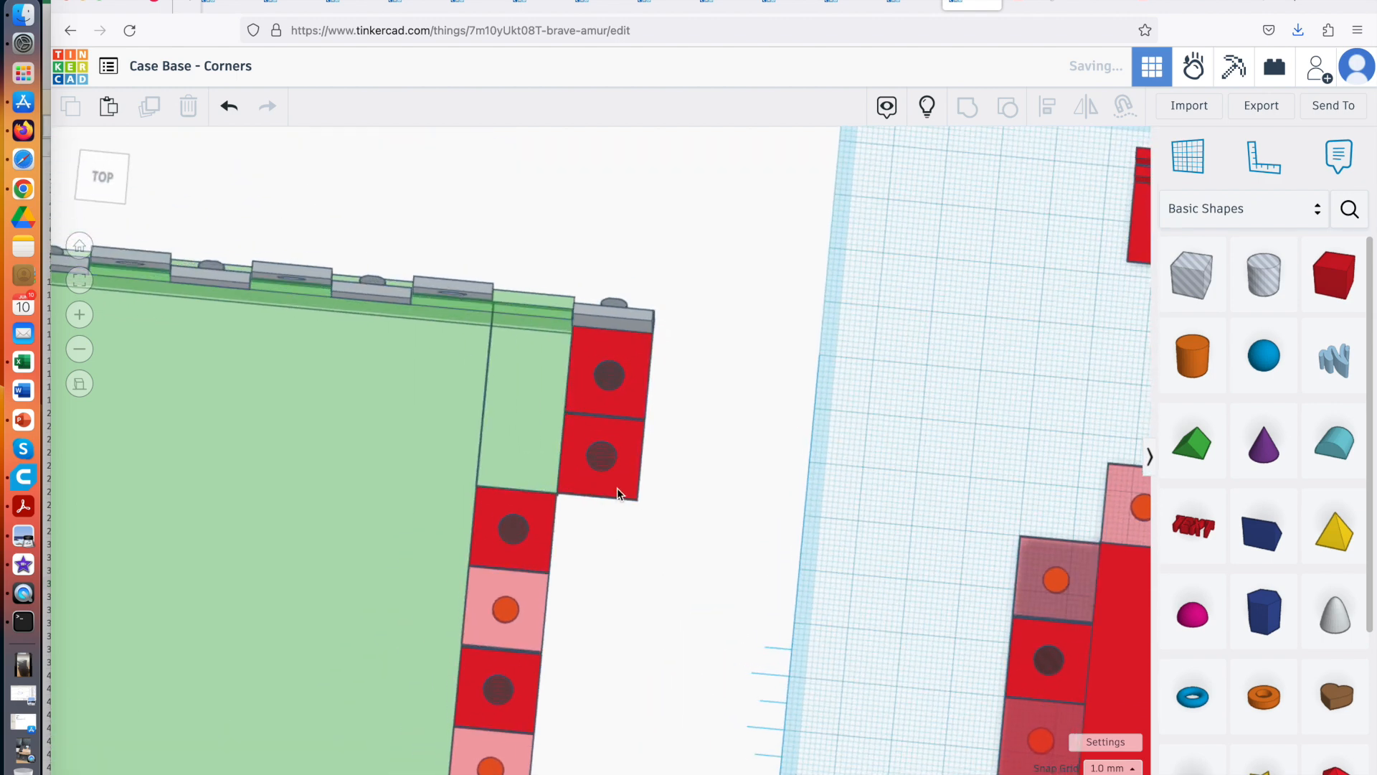
{"action": "left_click", "coordinate": [617, 488]}
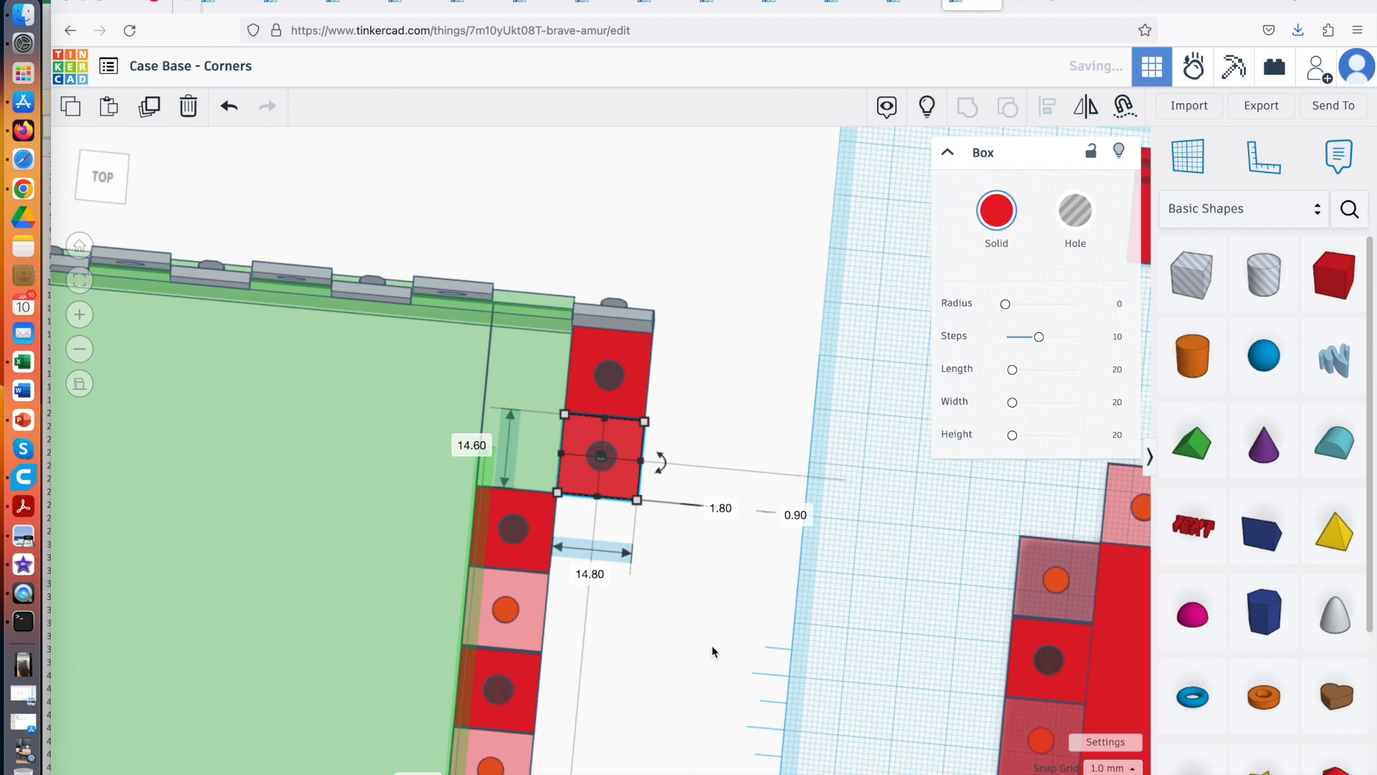
{"action": "scroll", "coordinate": [716, 586], "scroll_direction": "down", "scroll_amount": 2}
{"action": "scroll", "coordinate": [715, 584], "scroll_direction": "down", "scroll_amount": 5}
{"action": "left_click", "coordinate": [619, 680]}
{"action": "scroll", "coordinate": [621, 570], "scroll_direction": "up", "scroll_amount": 5}
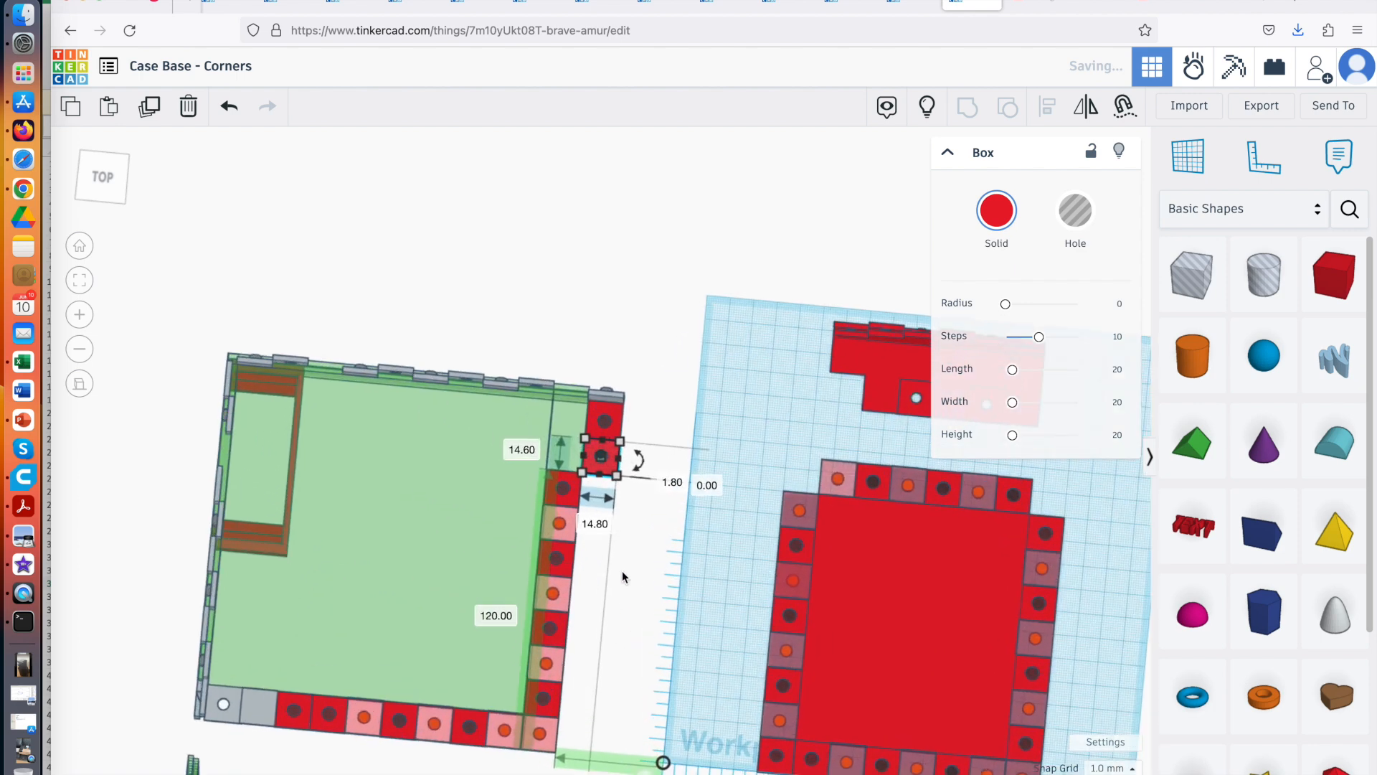
{"action": "scroll", "coordinate": [649, 519], "scroll_direction": "up", "scroll_amount": 4}
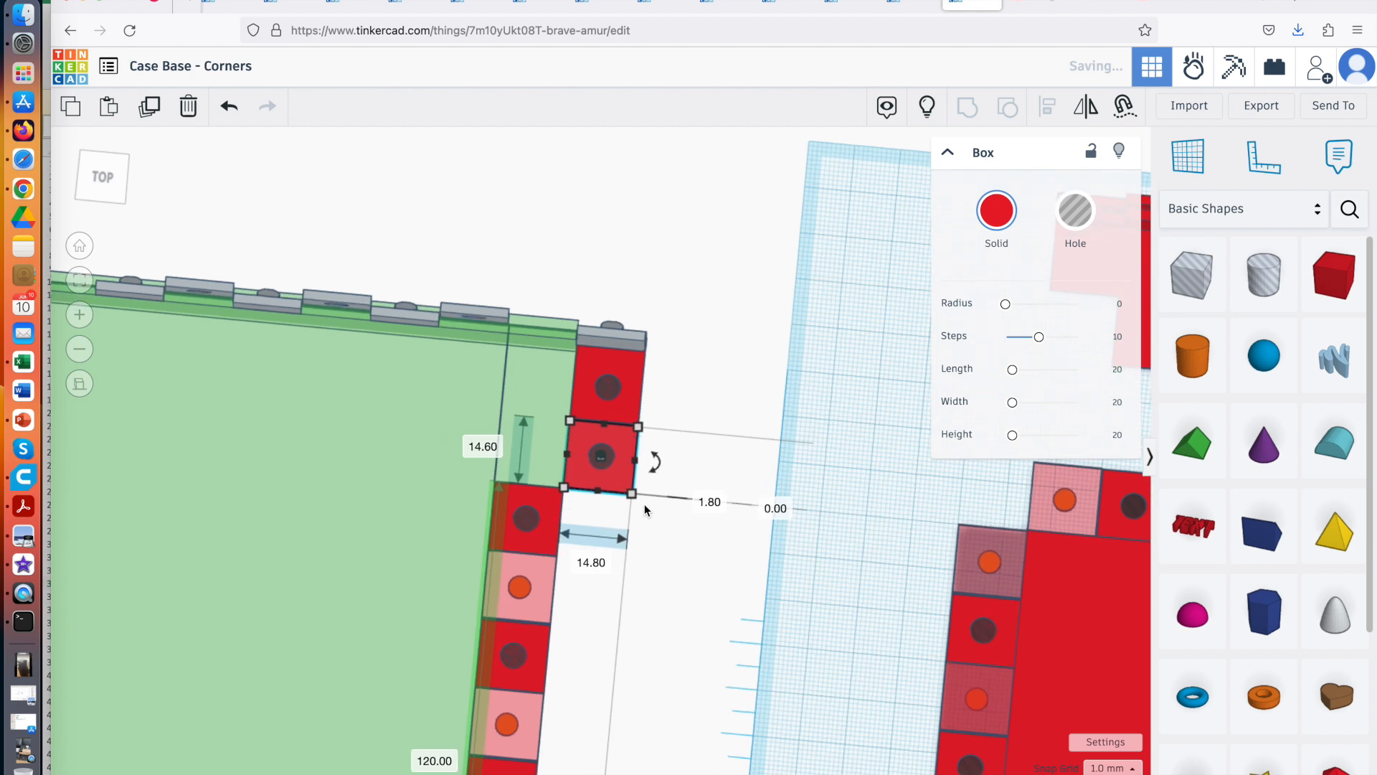
{"action": "scroll", "coordinate": [655, 544], "scroll_direction": "down", "scroll_amount": 1}
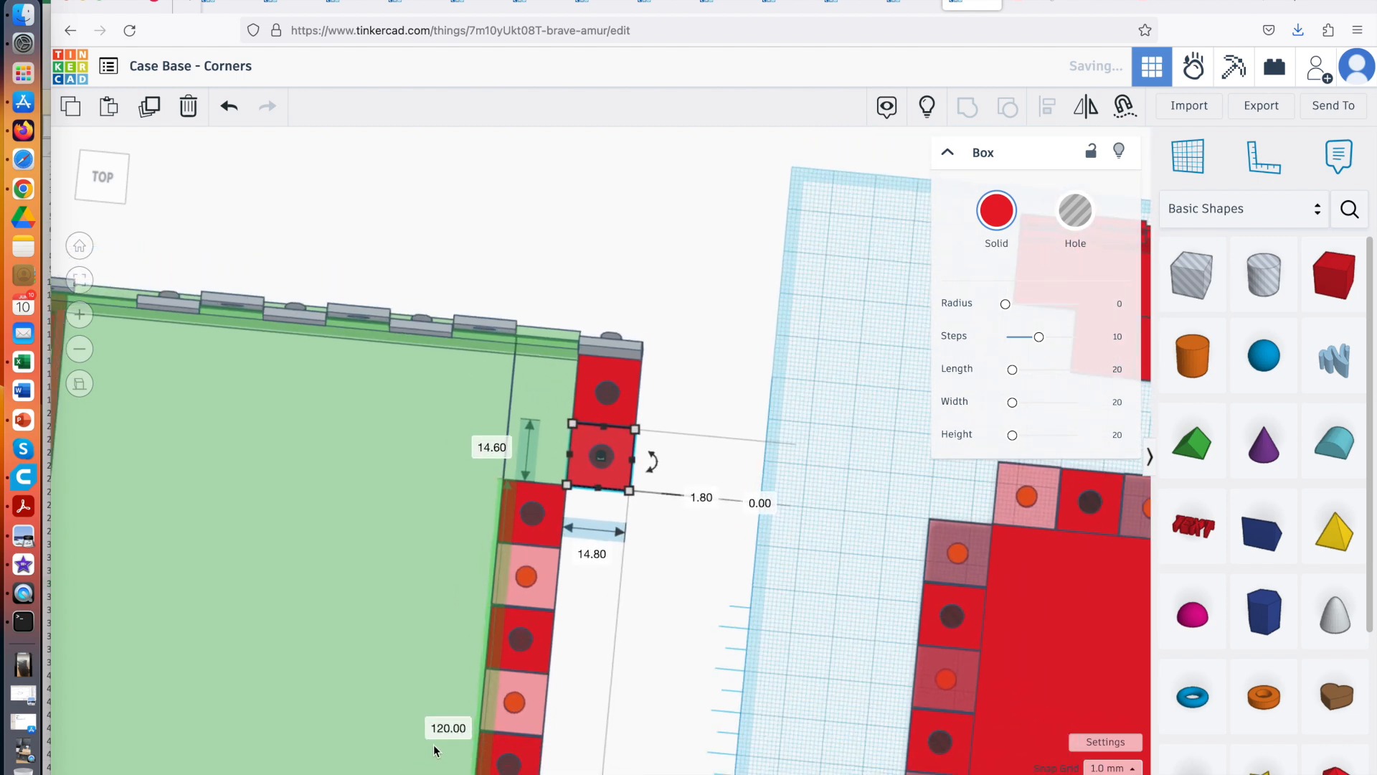
{"action": "right_click_drag", "start_coordinate": [728, 581], "coordinate": [617, 425]}
{"action": "left_click", "coordinate": [617, 427]}
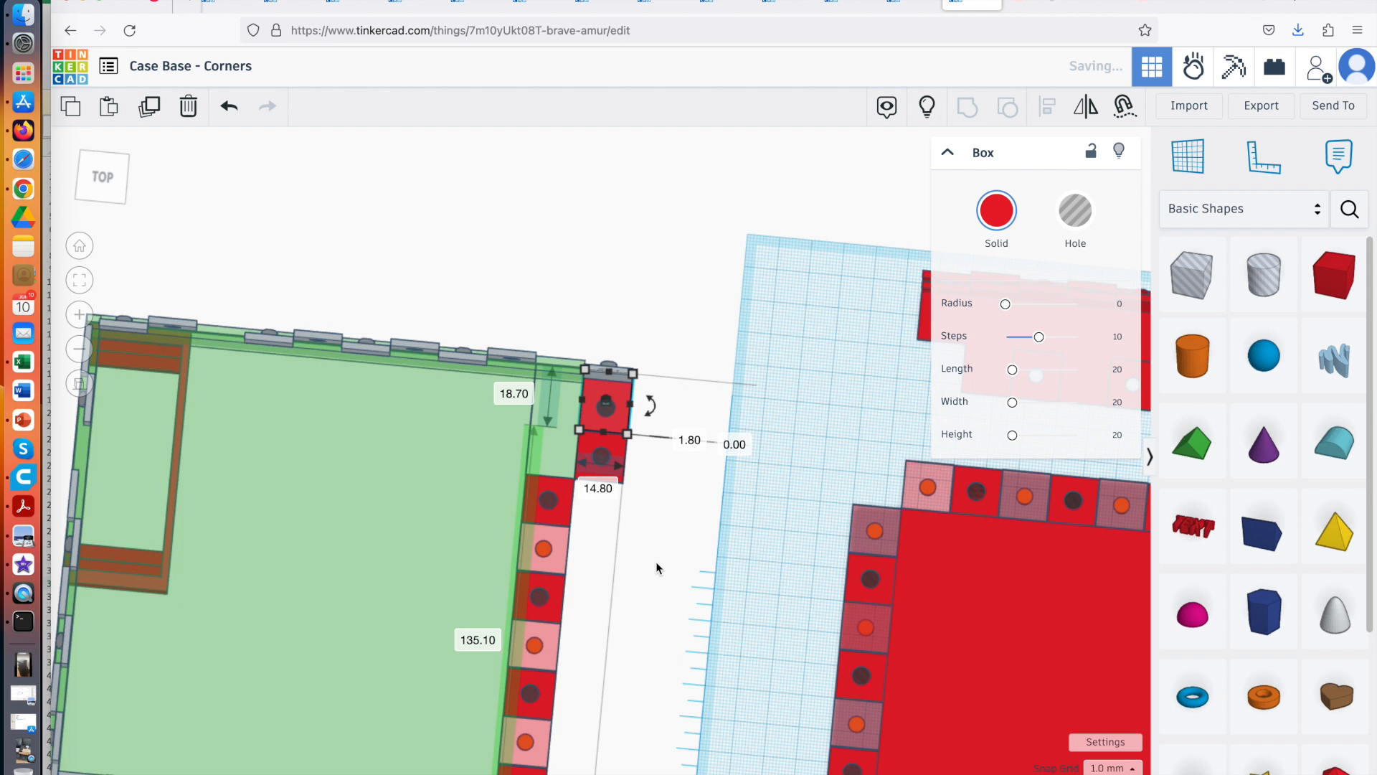
{"action": "left_click", "coordinate": [672, 542]}
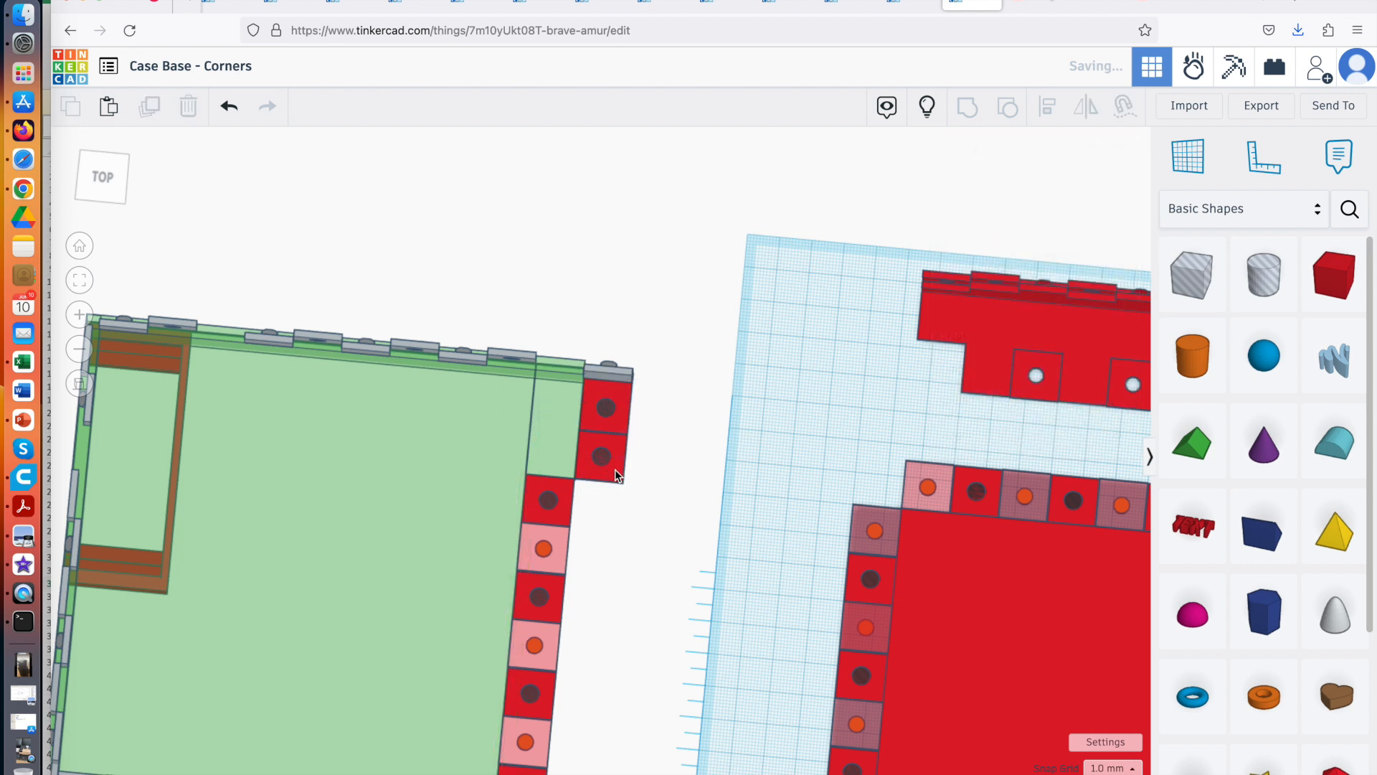
Lengthen the lower corner tab box so that it closes the gap to the tab box above it
{"action": "left_click", "coordinate": [614, 469]}
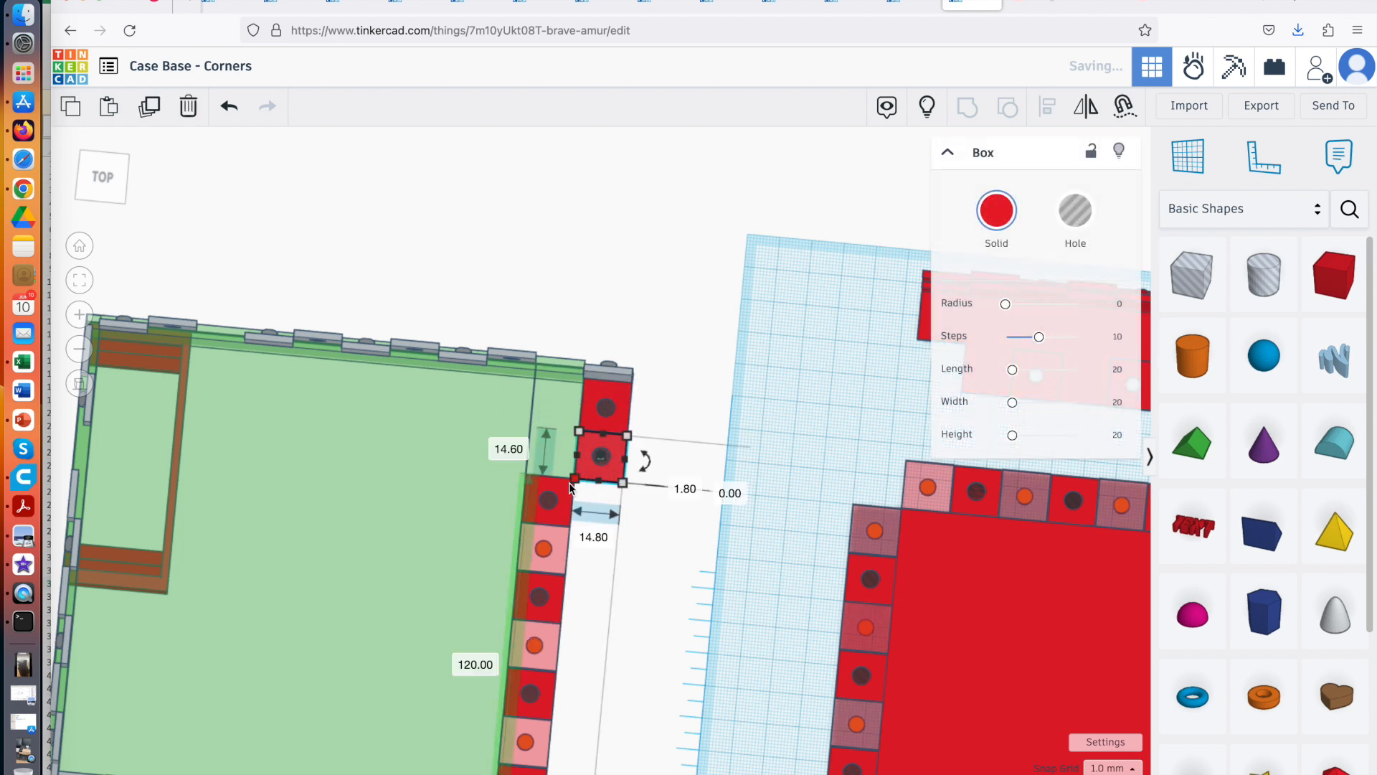
{"action": "left_click", "coordinate": [513, 452]}
{"action": "key", "text": "Right"}
{"action": "key", "text": "Left"}
{"action": "key", "text": "BackSpace"}
{"action": "type", "text": "1"}
{"action": "key", "text": "Left"}
{"action": "key", "text": "Left"}
{"action": "key", "text": "BackSpace"}
{"action": "type", "text": "0."}
{"action": "left_click", "coordinate": [682, 494]}
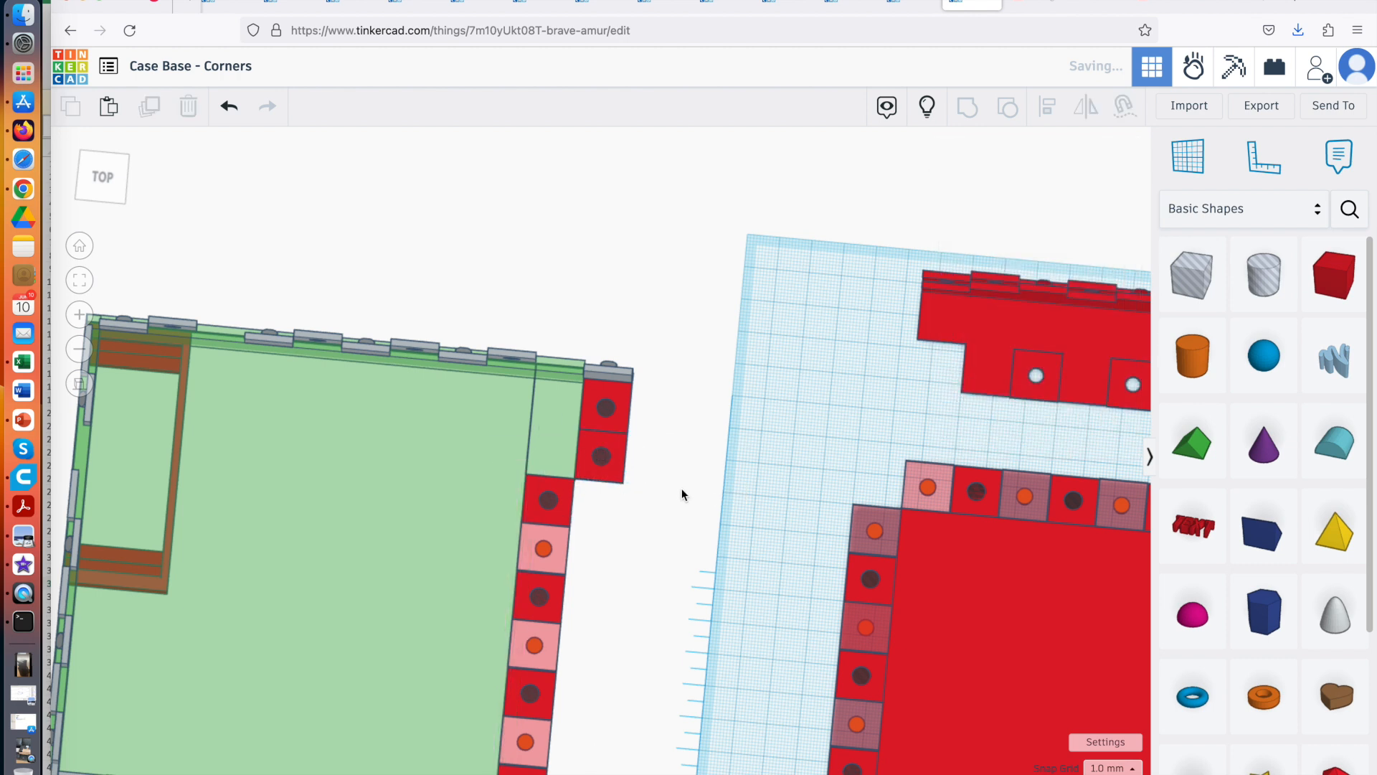
Group the two stacked corner tabs with their wall tab and hole cylinders, and color the group gray
{"action": "left_click", "coordinate": [605, 405]}
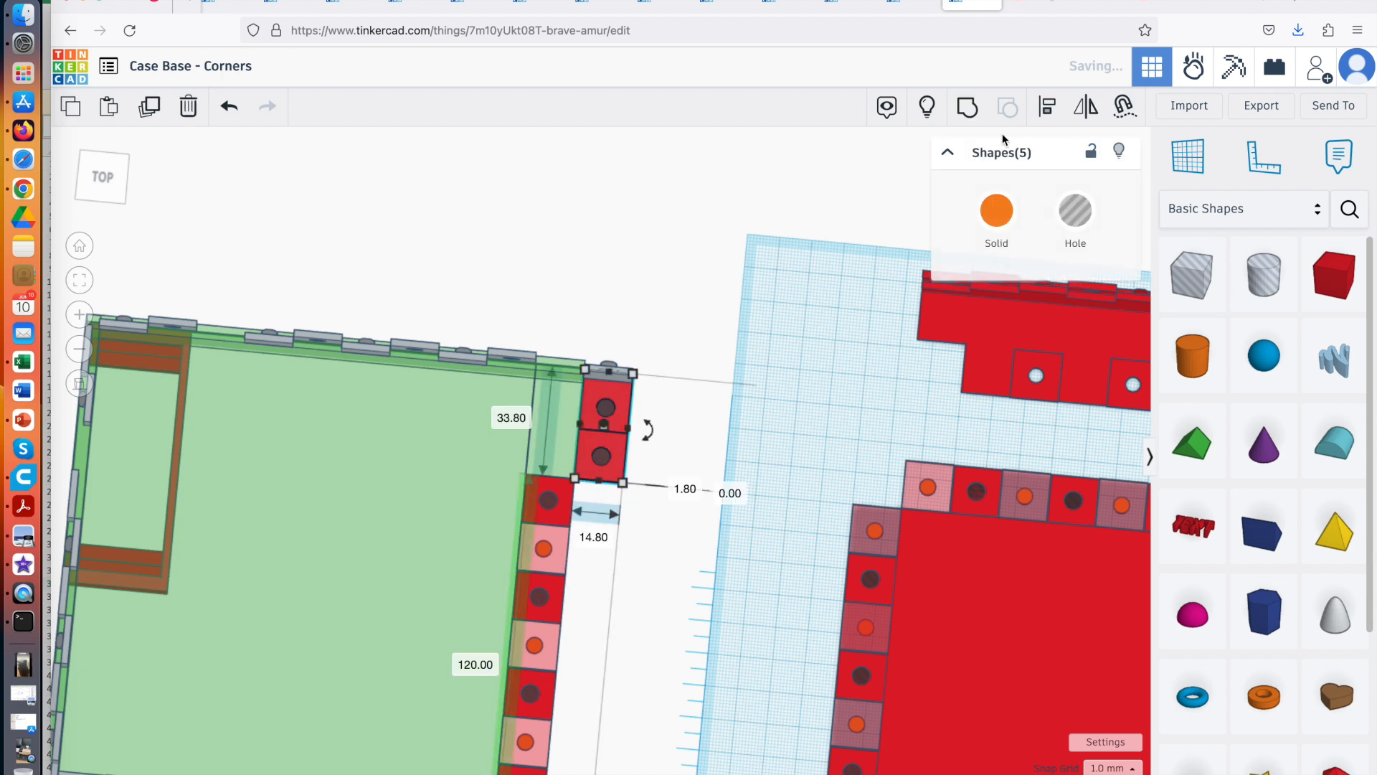
{"action": "left_click", "coordinate": [973, 113]}
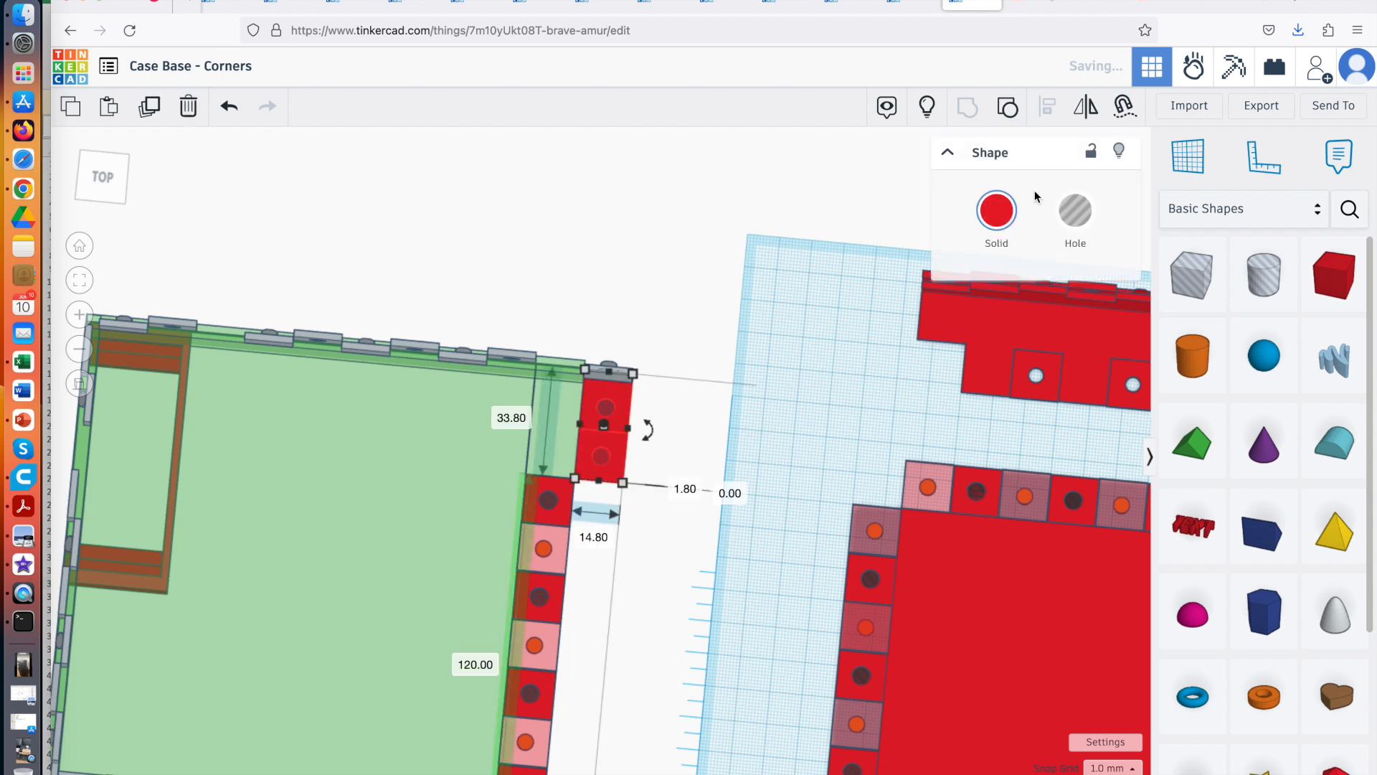
{"action": "left_click", "coordinate": [996, 212]}
{"action": "left_click", "coordinate": [1273, 393]}
{"action": "left_click", "coordinate": [767, 458]}
Group all parts of the upper green case model, including its edge tabs, holes and corner piece
{"action": "right_click_drag", "start_coordinate": [768, 457], "coordinate": [753, 506]}
{"action": "scroll", "coordinate": [739, 506], "scroll_direction": "down", "scroll_amount": 5}
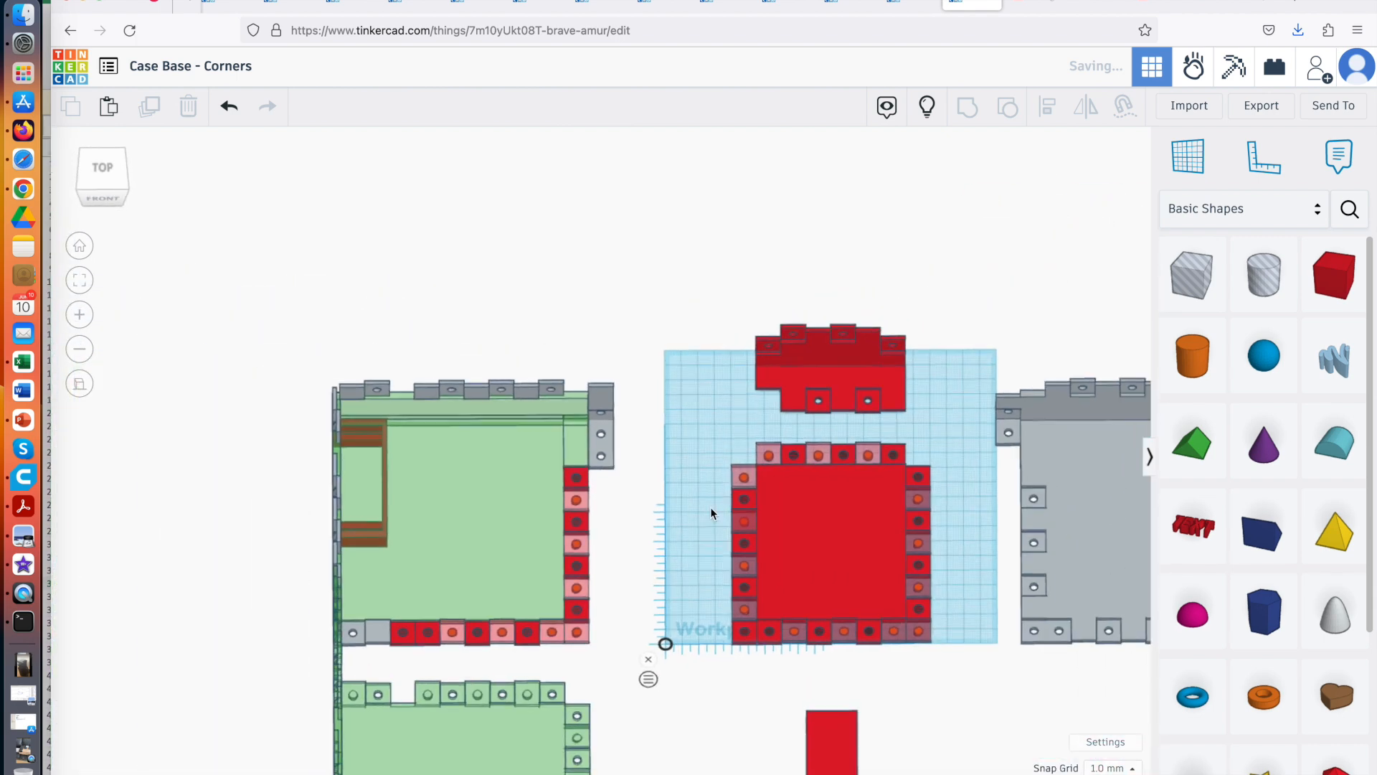
{"action": "scroll", "coordinate": [639, 578], "scroll_direction": "up", "scroll_amount": 2}
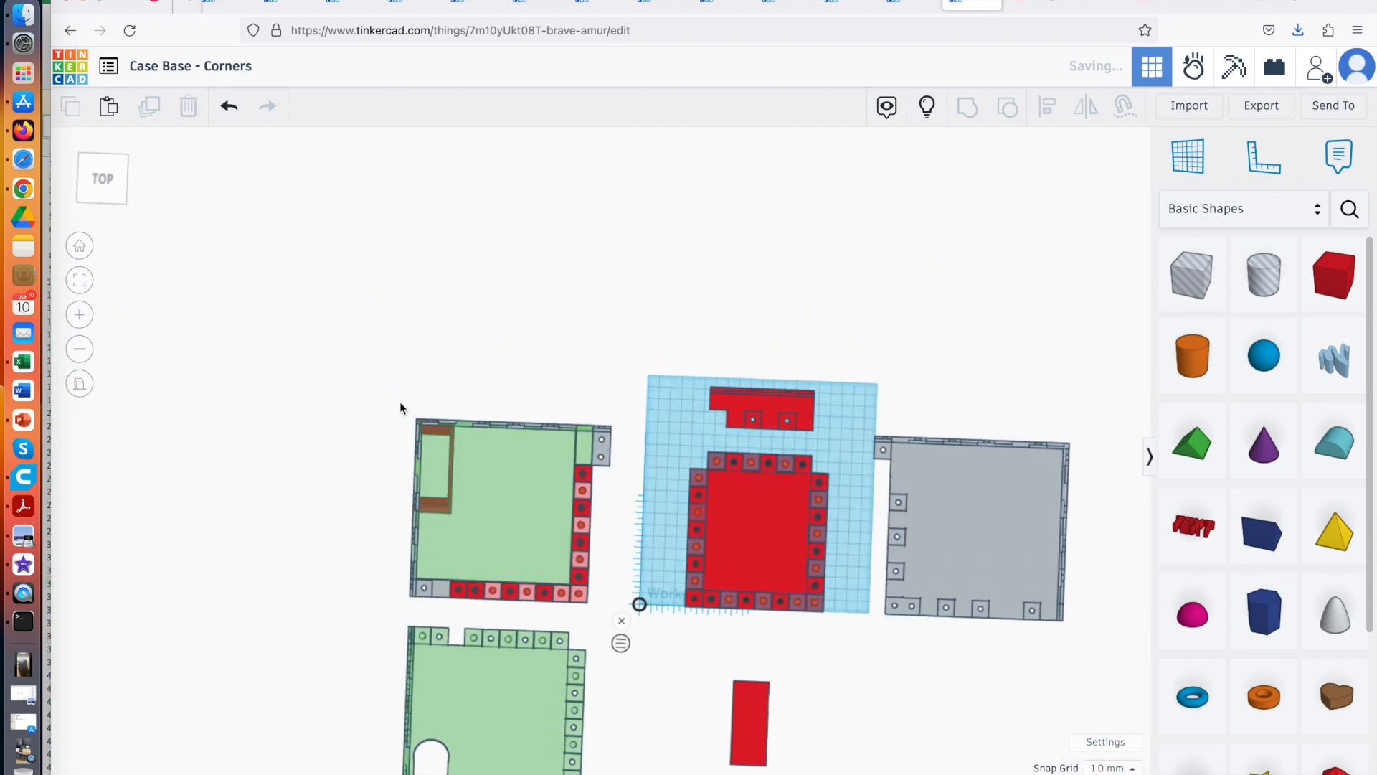
{"action": "left_click_drag", "start_coordinate": [316, 369], "coordinate": [621, 605]}
{"action": "left_click", "coordinate": [967, 107]}
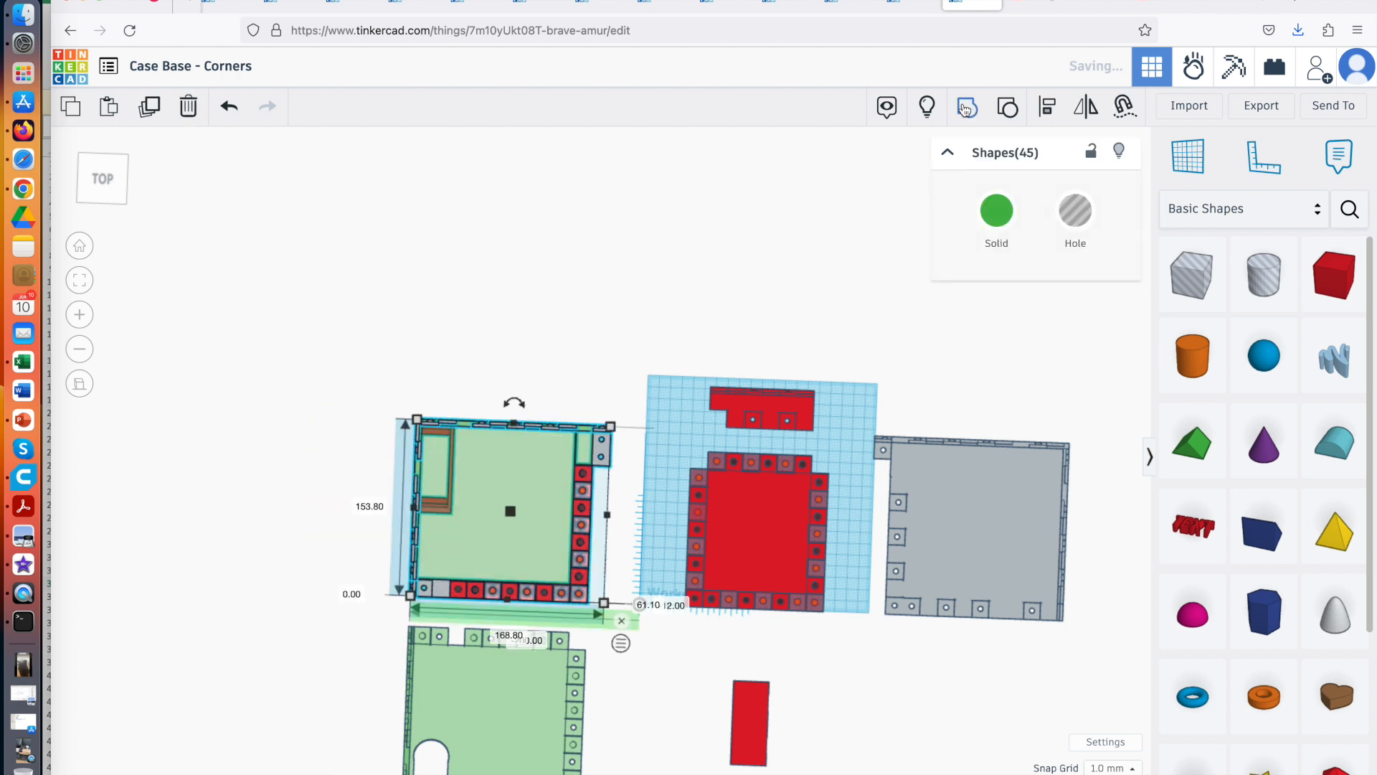
{"action": "left_click", "coordinate": [617, 393]}
Recolor the grouped upper green case model gray
{"action": "scroll", "coordinate": [627, 381], "scroll_direction": "down", "scroll_amount": 3}
{"action": "right_click_drag", "start_coordinate": [627, 380], "coordinate": [728, 416]}
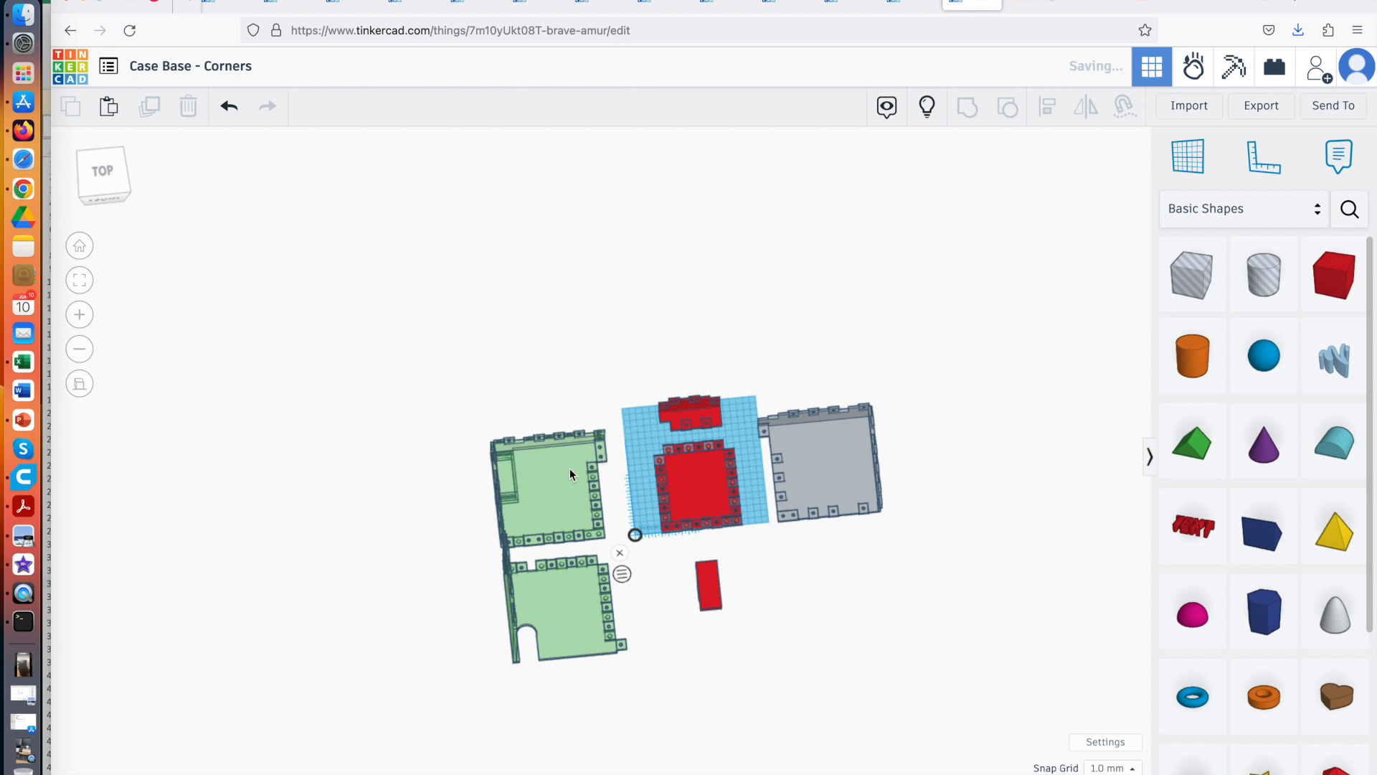
{"action": "left_click", "coordinate": [569, 488]}
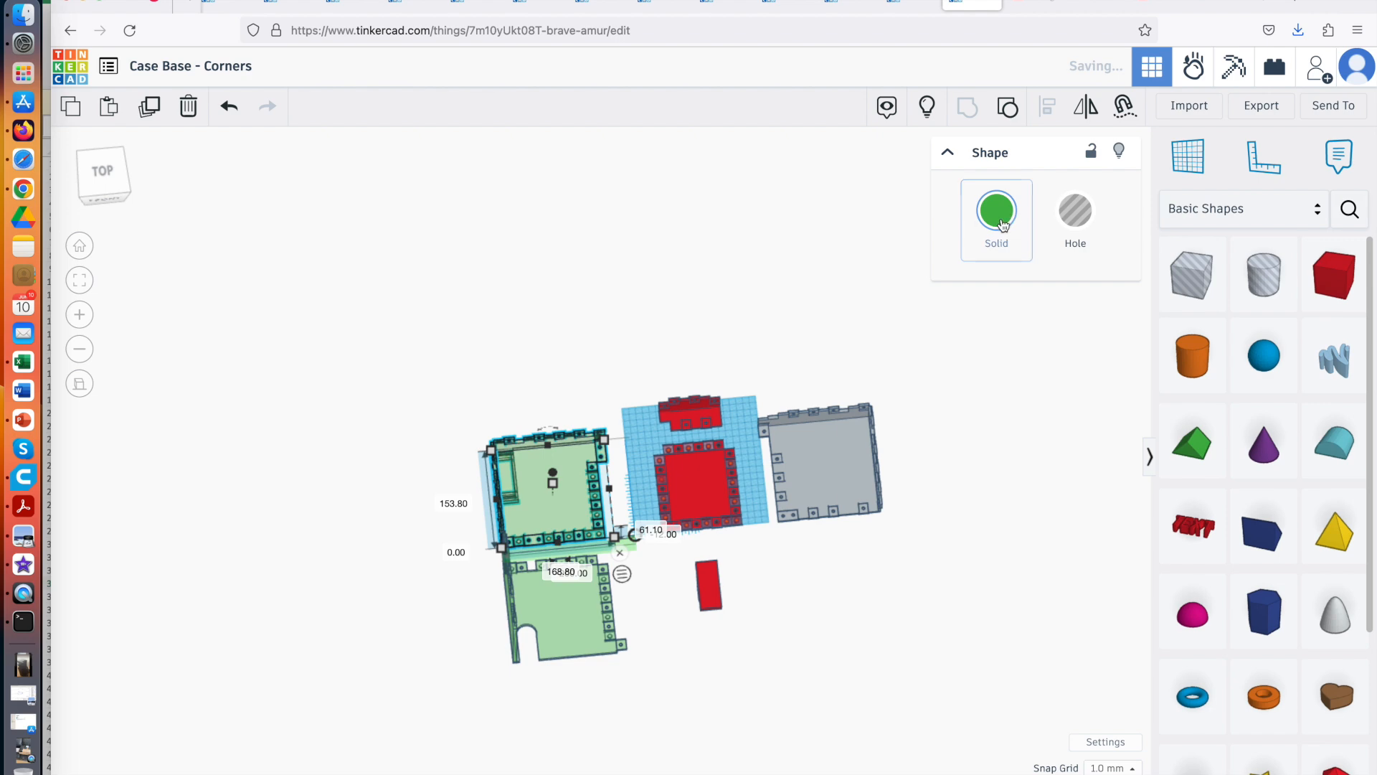
{"action": "left_click", "coordinate": [996, 212]}
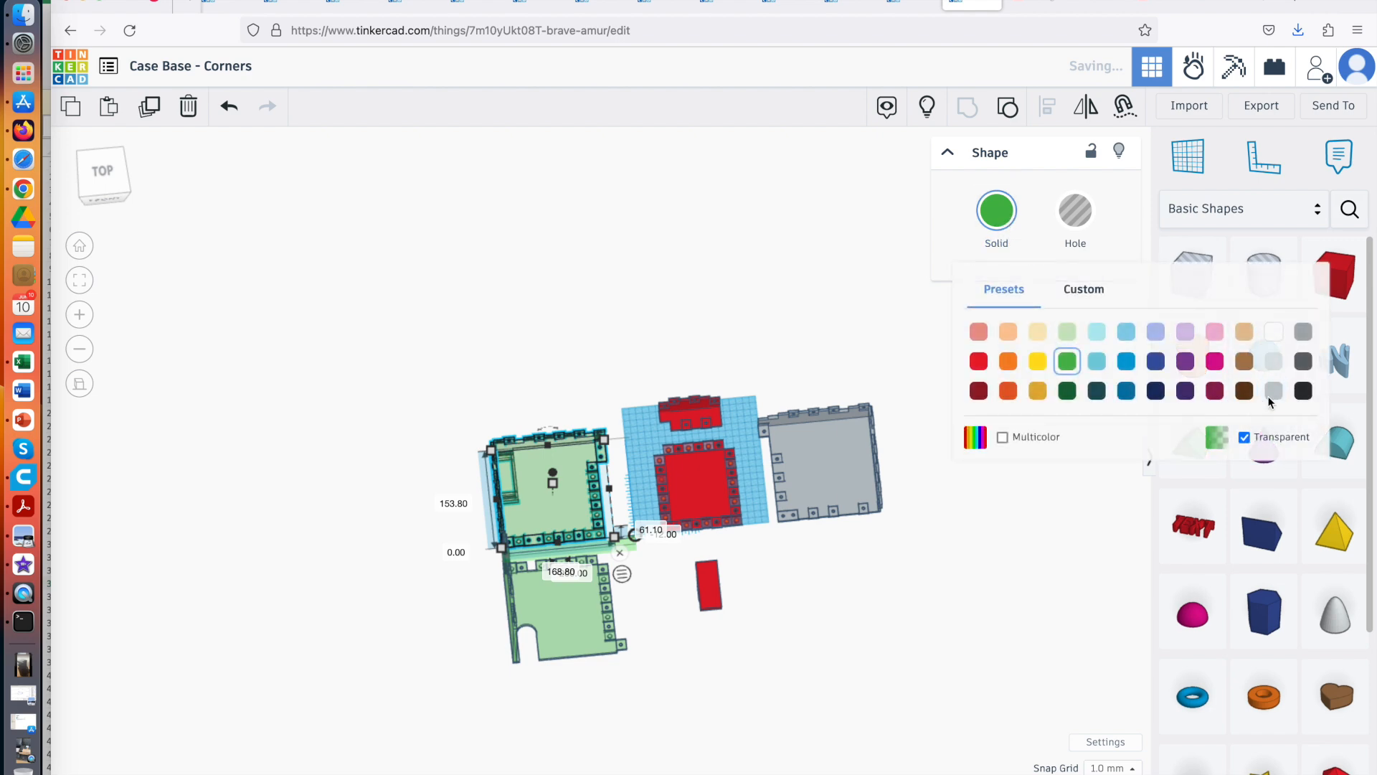
{"action": "left_click", "coordinate": [988, 497]}
{"action": "left_click", "coordinate": [992, 499]}
Turn off transparency for the gray case model so that it is solid
{"action": "right_click_drag", "start_coordinate": [948, 464], "coordinate": [955, 380]}
{"action": "scroll", "coordinate": [871, 398], "scroll_direction": "up", "scroll_amount": 3}
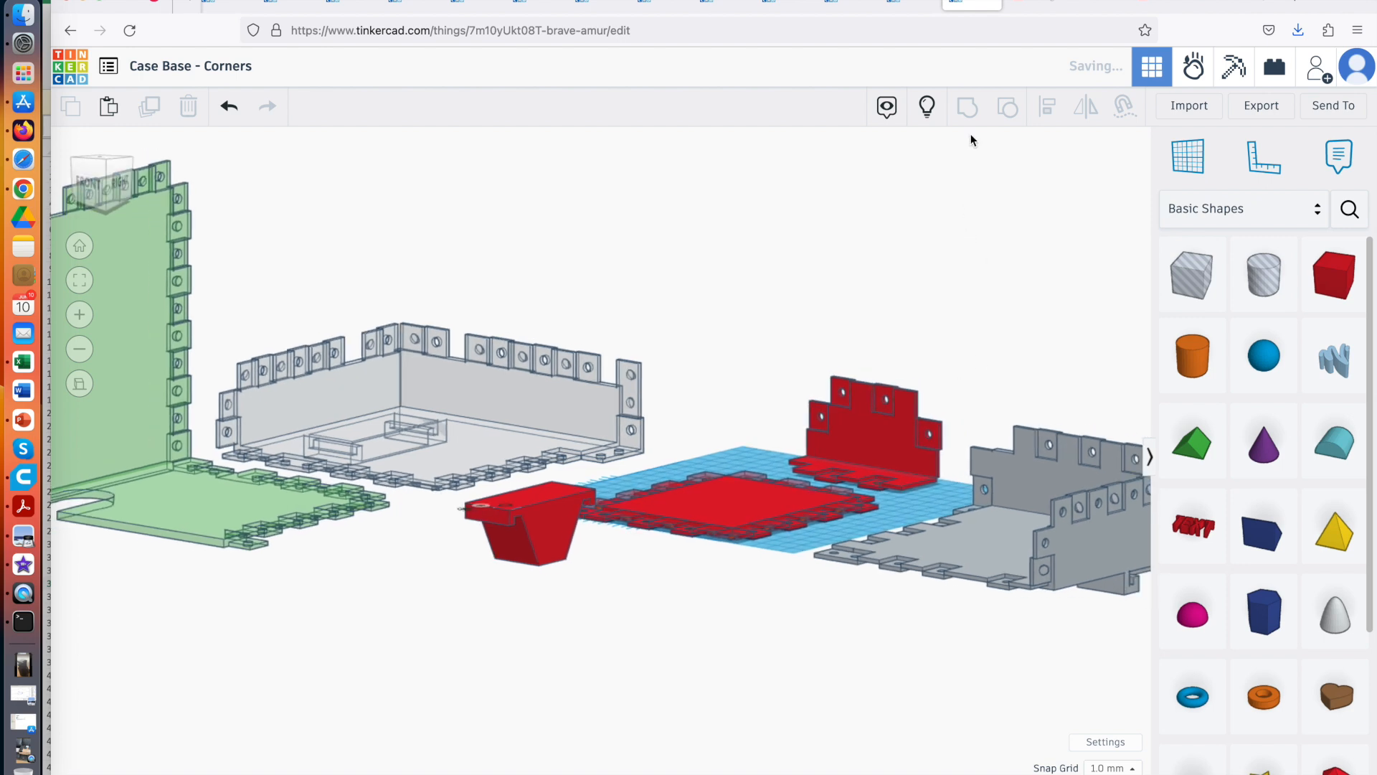
{"action": "right_click_drag", "start_coordinate": [670, 410], "coordinate": [699, 408]}
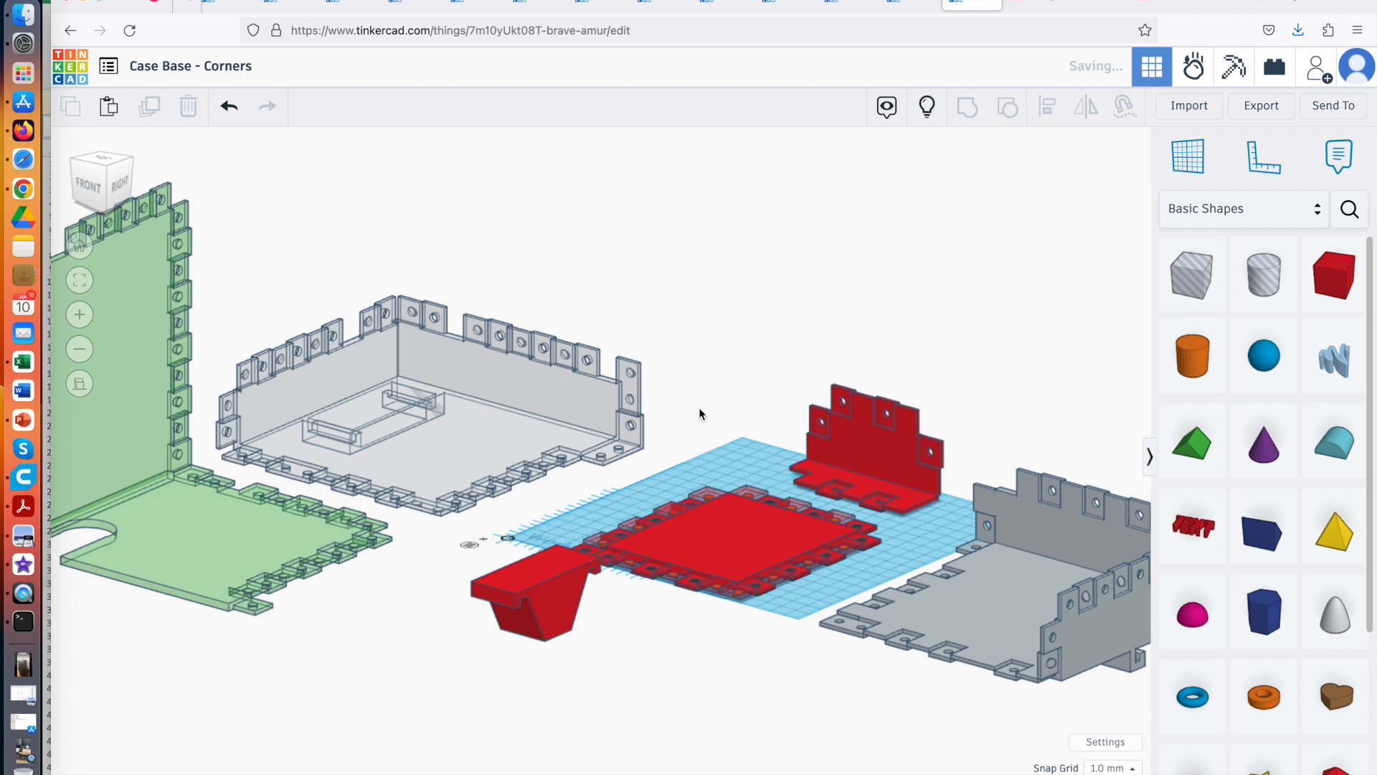
{"action": "left_click", "coordinate": [571, 433]}
{"action": "left_click", "coordinate": [997, 210]}
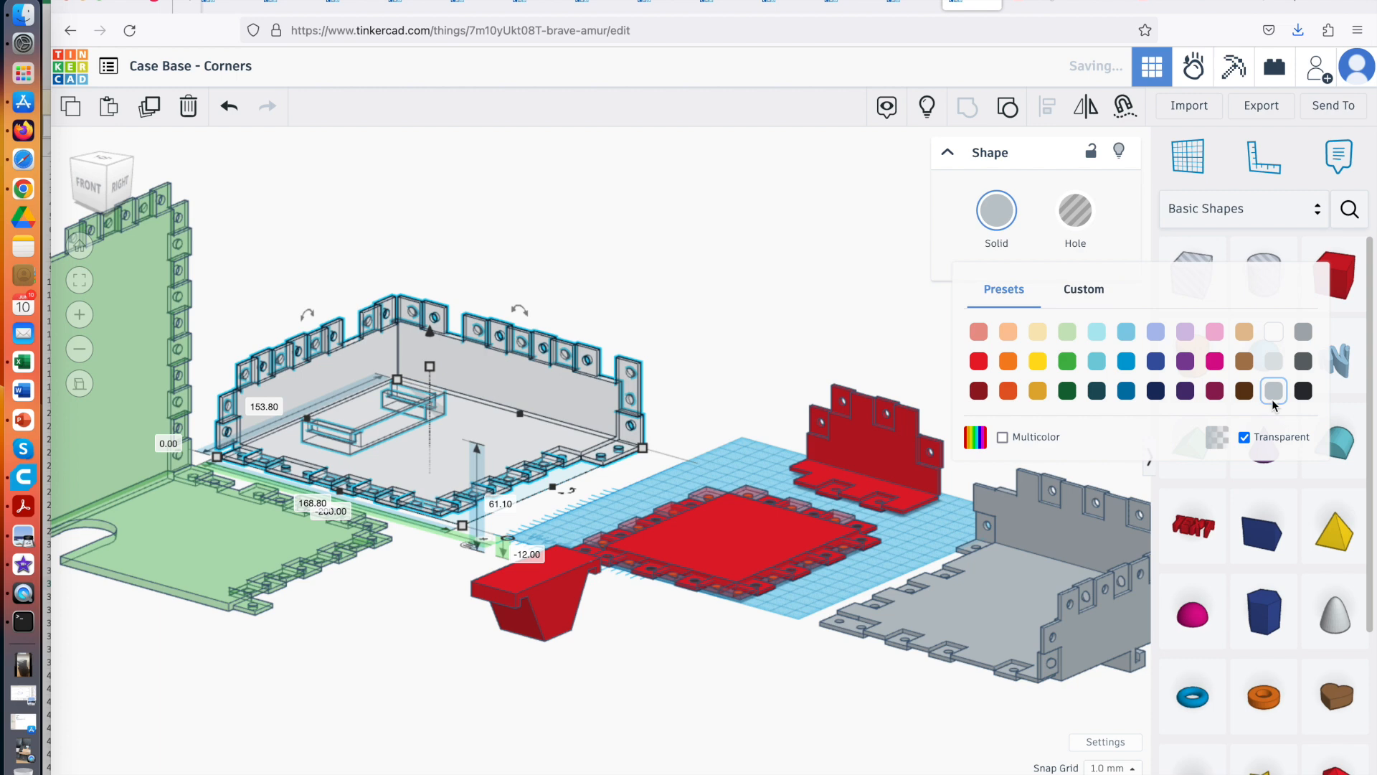
{"action": "left_click", "coordinate": [1245, 437]}
{"action": "left_click", "coordinate": [687, 339]}
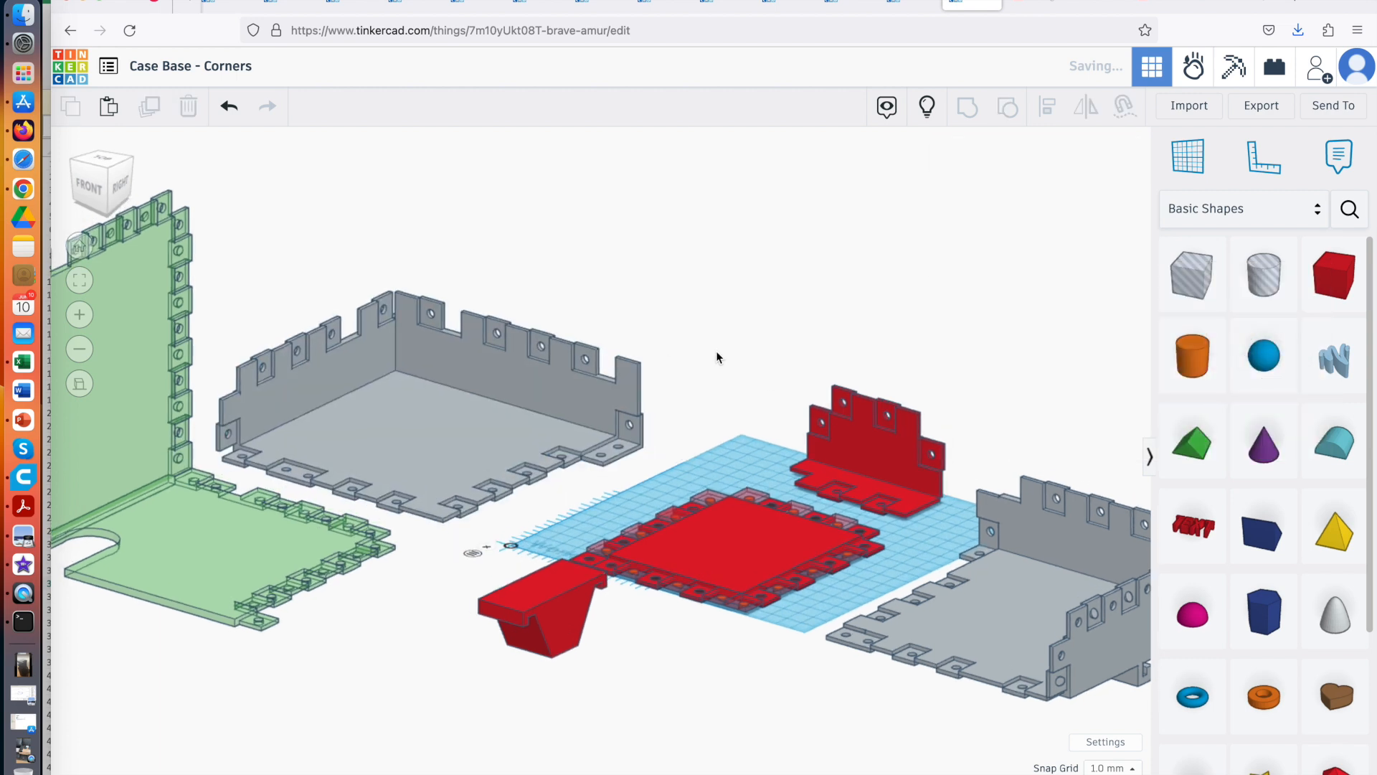
Inspect the grouped case model's corner tabs and cut holes where the wall meets the base
{"action": "scroll", "coordinate": [718, 356], "scroll_direction": "up", "scroll_amount": 5}
{"action": "mouse_move", "coordinate": [729, 351]}
{"action": "right_mouse_down"}
{"action": "mouse_move", "coordinate": [728, 337]}
{"action": "mouse_move", "coordinate": [725, 357]}
{"action": "right_mouse_up"}
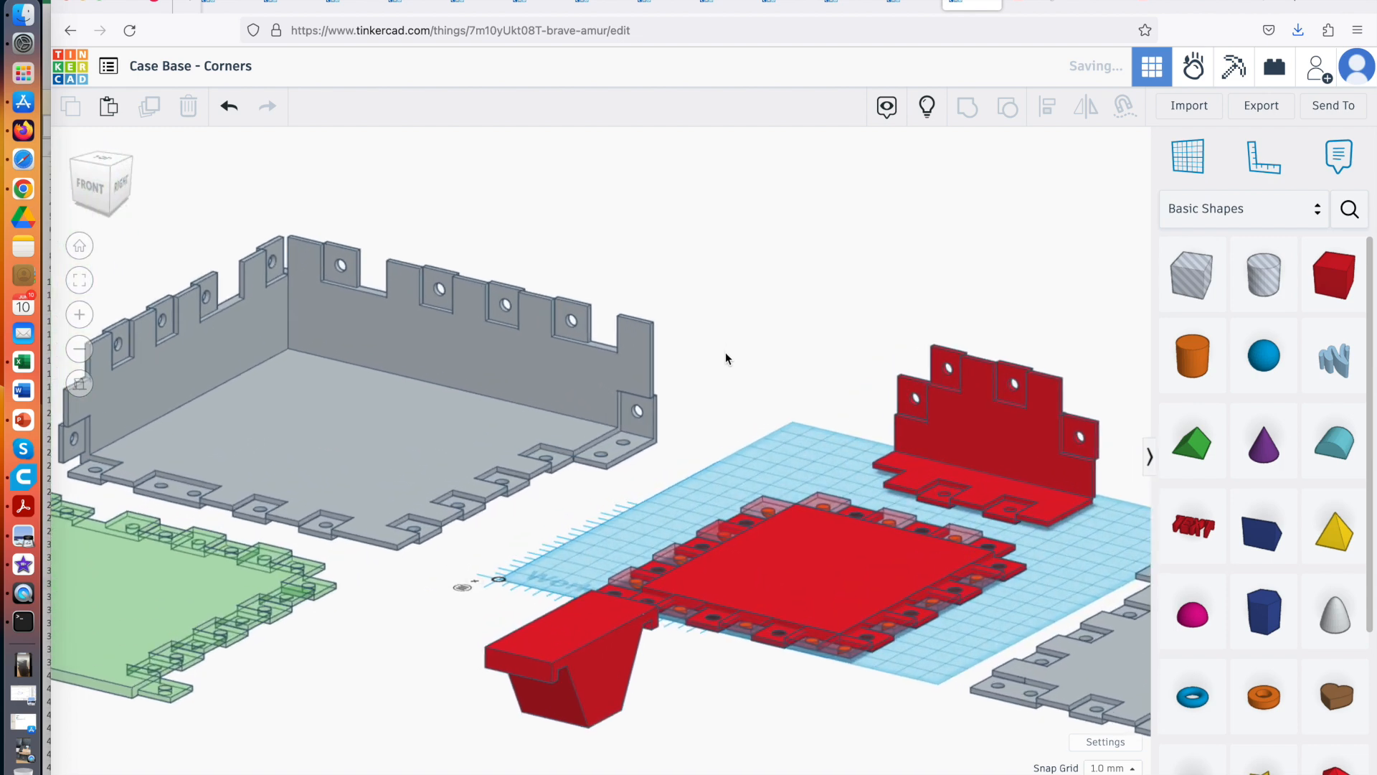
{"action": "scroll", "coordinate": [725, 352], "scroll_direction": "up", "scroll_amount": 5}
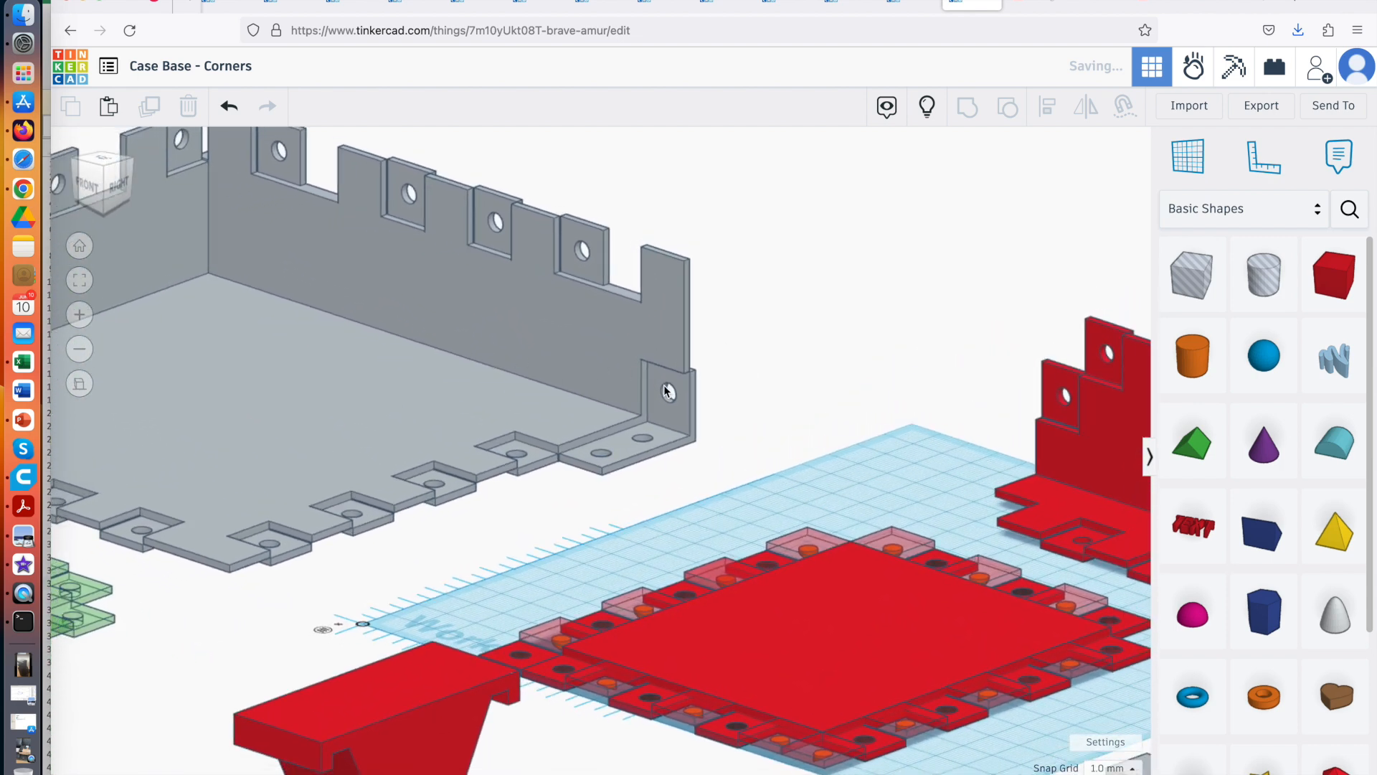
{"action": "right_click_drag", "start_coordinate": [591, 400], "coordinate": [585, 338]}
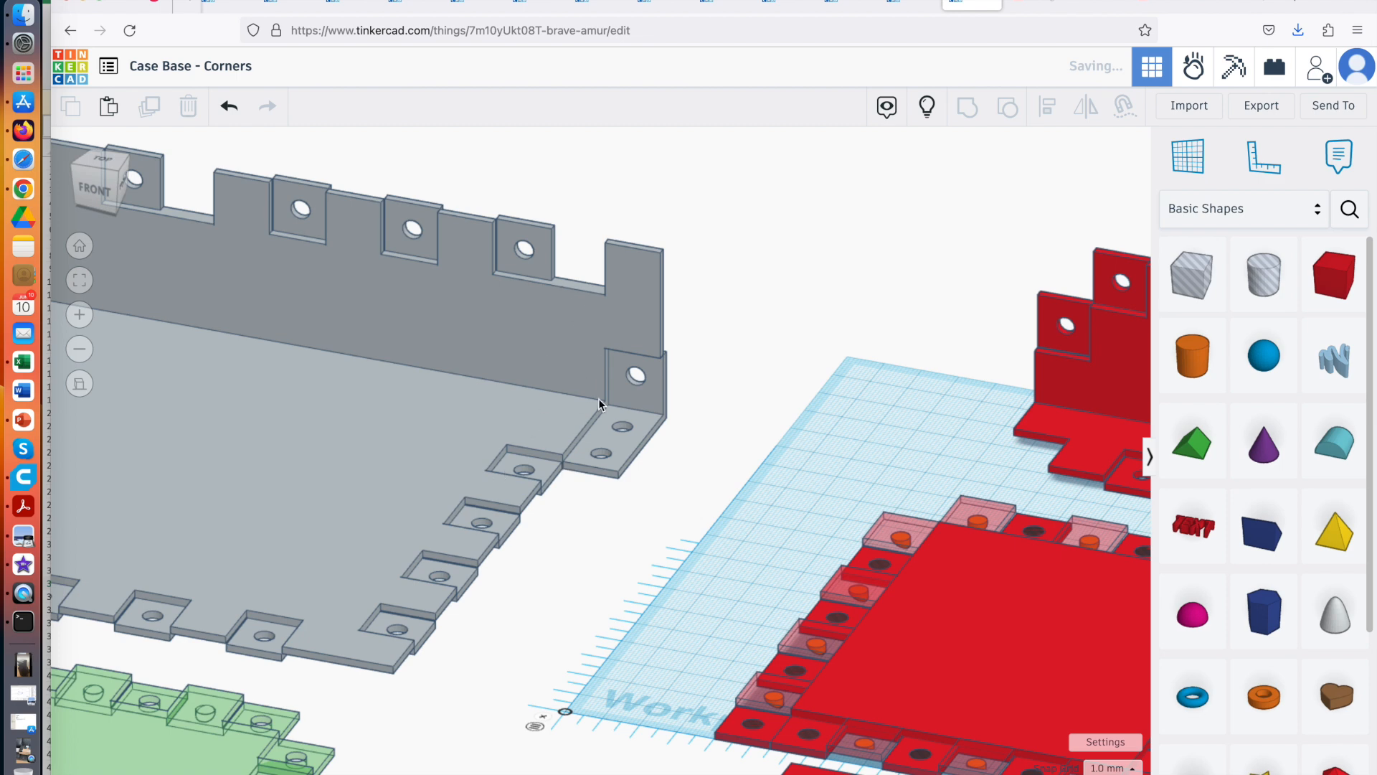
{"action": "scroll", "coordinate": [701, 389], "scroll_direction": "down", "scroll_amount": 5}
{"action": "mouse_move", "coordinate": [701, 389]}
{"action": "right_mouse_down"}
{"action": "mouse_move", "coordinate": [653, 416]}
{"action": "mouse_move", "coordinate": [699, 409]}
{"action": "right_mouse_up"}
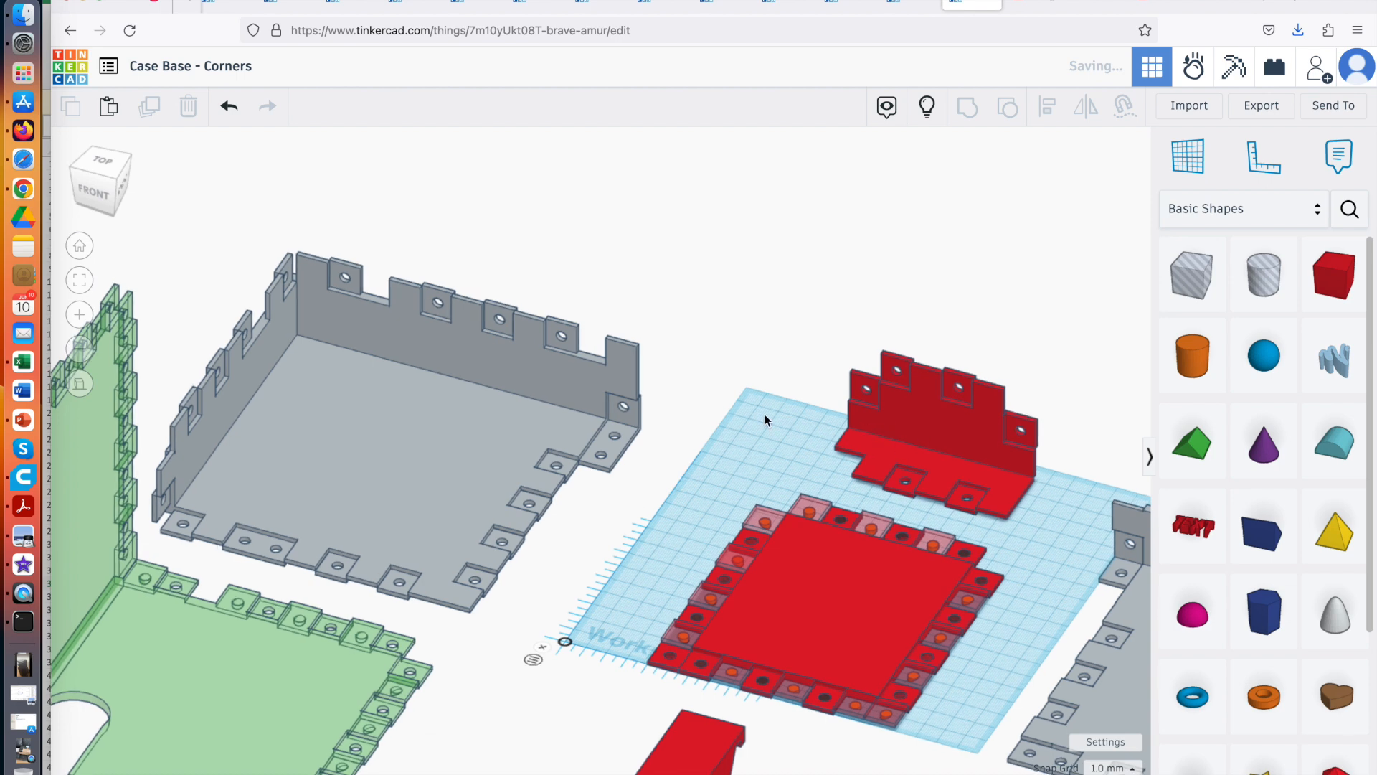
{"action": "scroll", "coordinate": [762, 416], "scroll_direction": "down", "scroll_amount": 3}
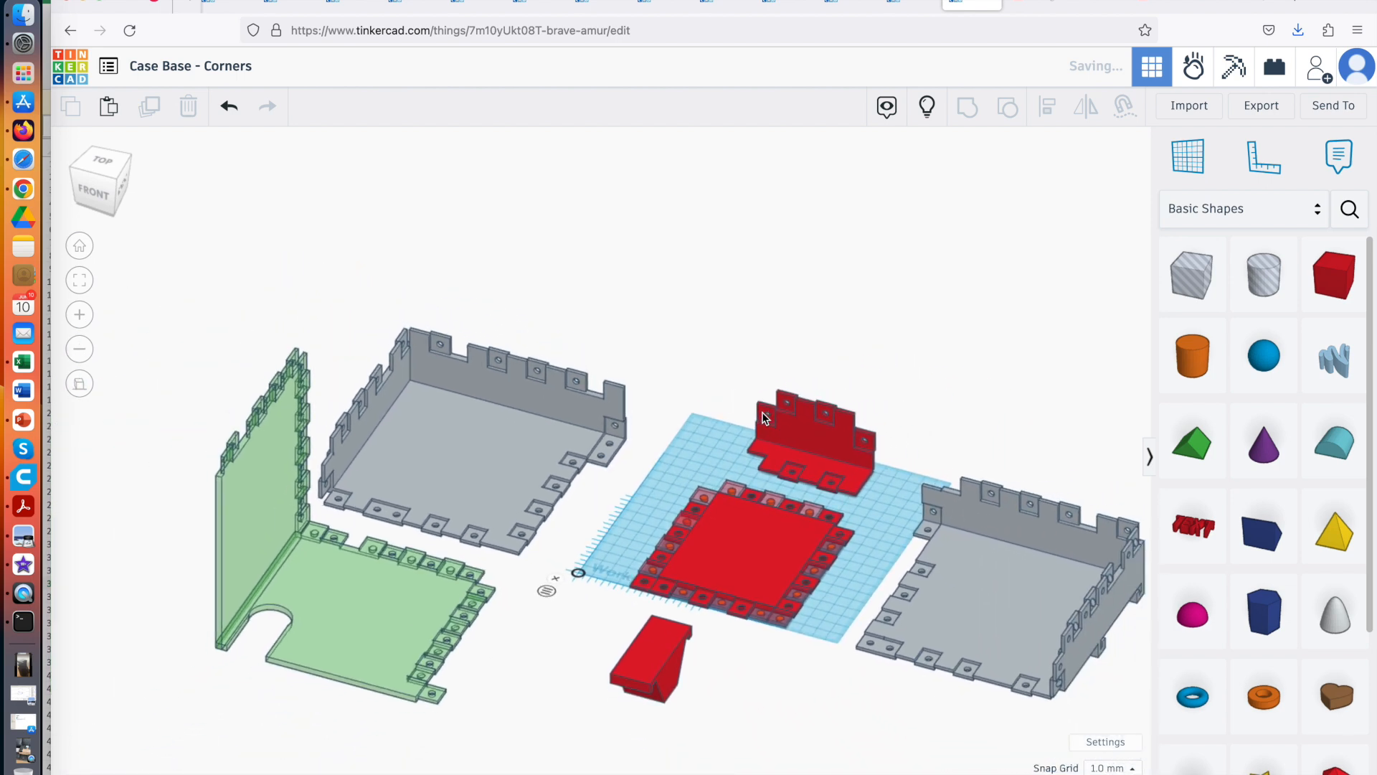
Compare the gray case model's tab layout with the green, red and other gray case pieces from several angles
{"action": "right_click_drag", "start_coordinate": [707, 428], "coordinate": [672, 393]}
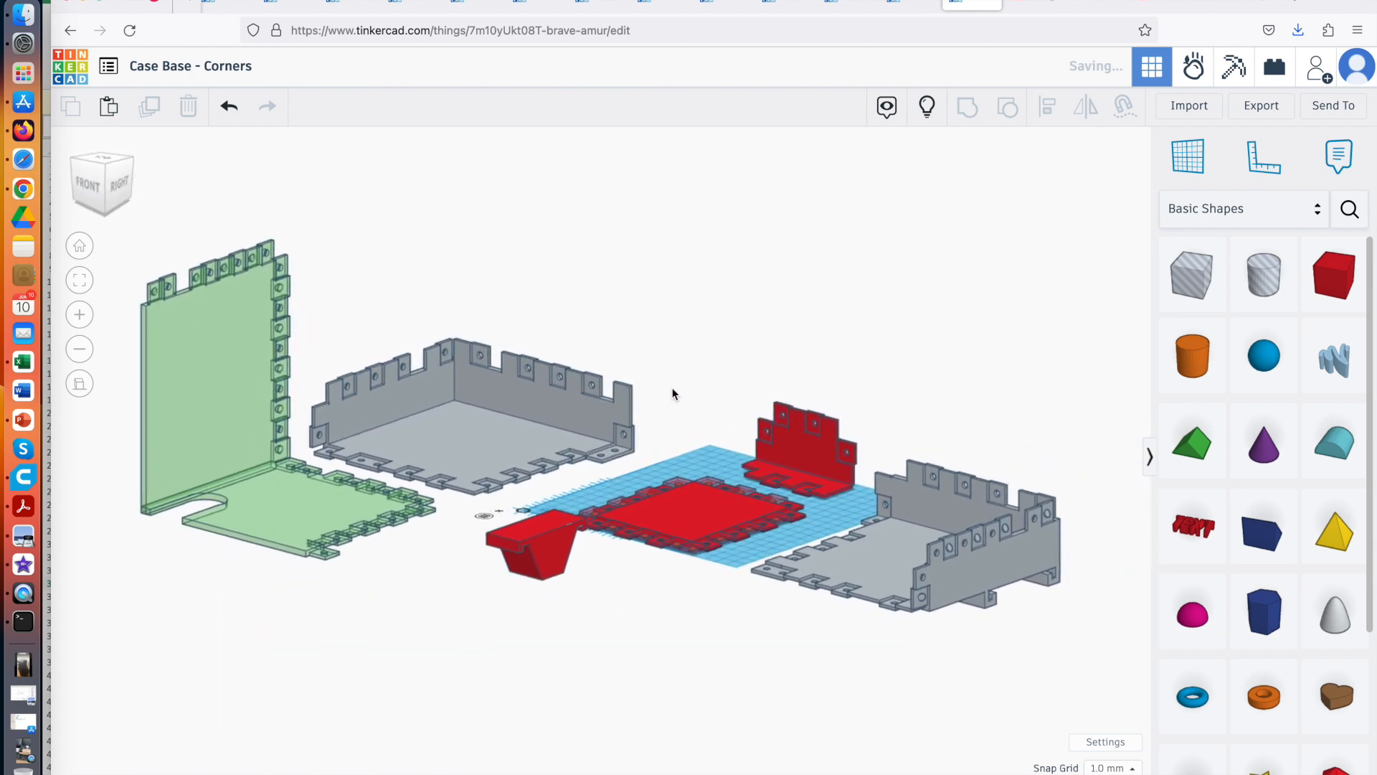
{"action": "scroll", "coordinate": [673, 393], "scroll_direction": "up", "scroll_amount": 3}
{"action": "scroll", "coordinate": [673, 393], "scroll_direction": "down", "scroll_amount": 3}
{"action": "right_click_drag", "start_coordinate": [720, 386], "coordinate": [738, 421]}
{"action": "mouse_move", "coordinate": [687, 373]}
{"action": "right_mouse_down"}
{"action": "mouse_move", "coordinate": [733, 394]}
{"action": "mouse_move", "coordinate": [670, 398]}
{"action": "mouse_move", "coordinate": [701, 383]}
{"action": "right_mouse_up"}
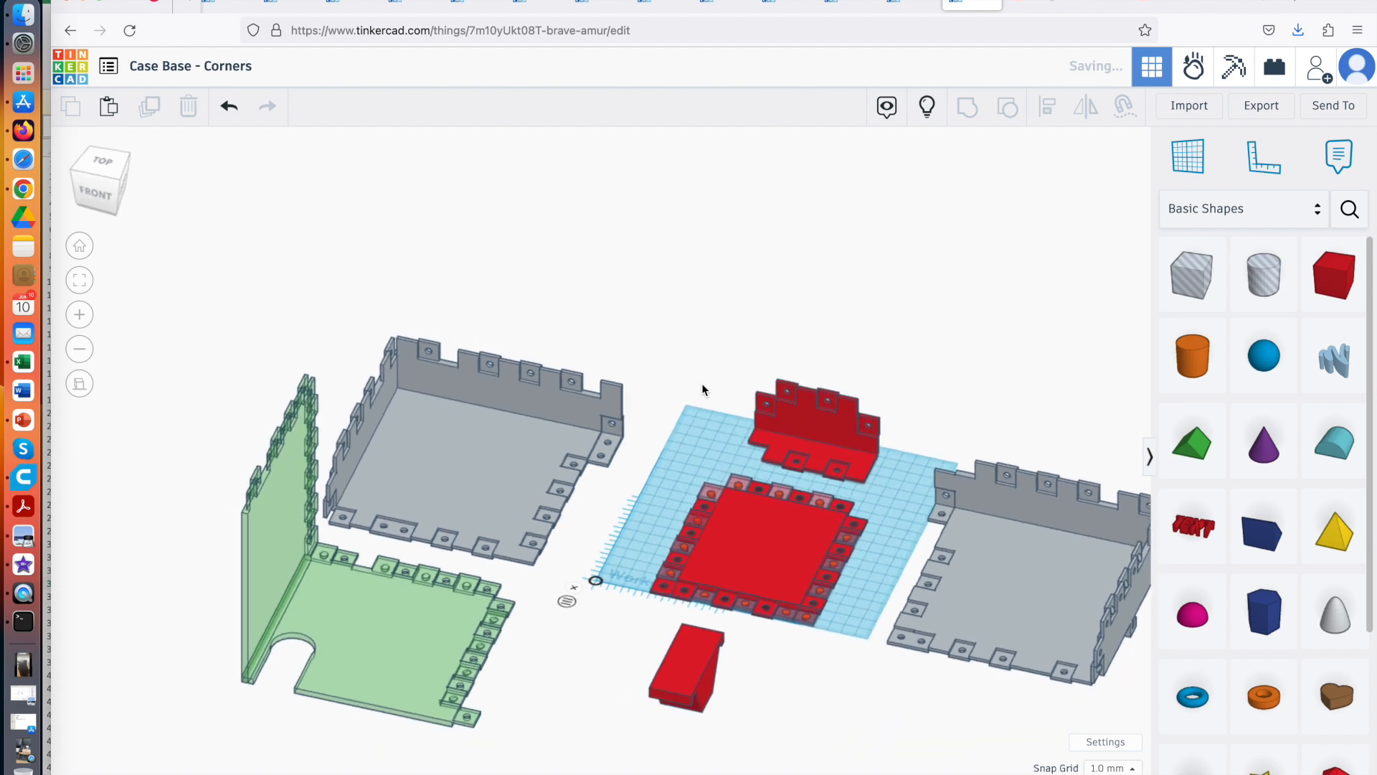
{"action": "scroll", "coordinate": [640, 375], "scroll_direction": "down", "scroll_amount": 2}
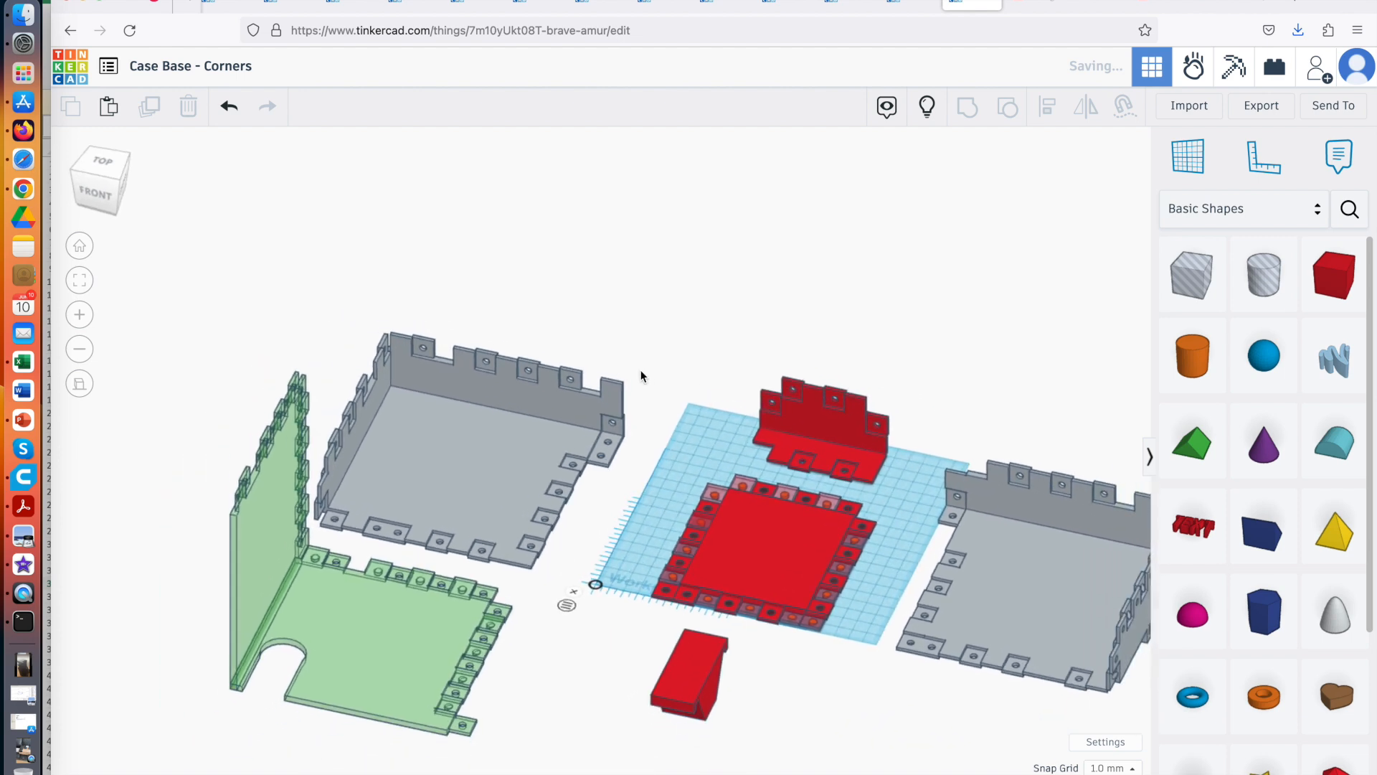
{"action": "scroll", "coordinate": [673, 373], "scroll_direction": "up", "scroll_amount": 5}
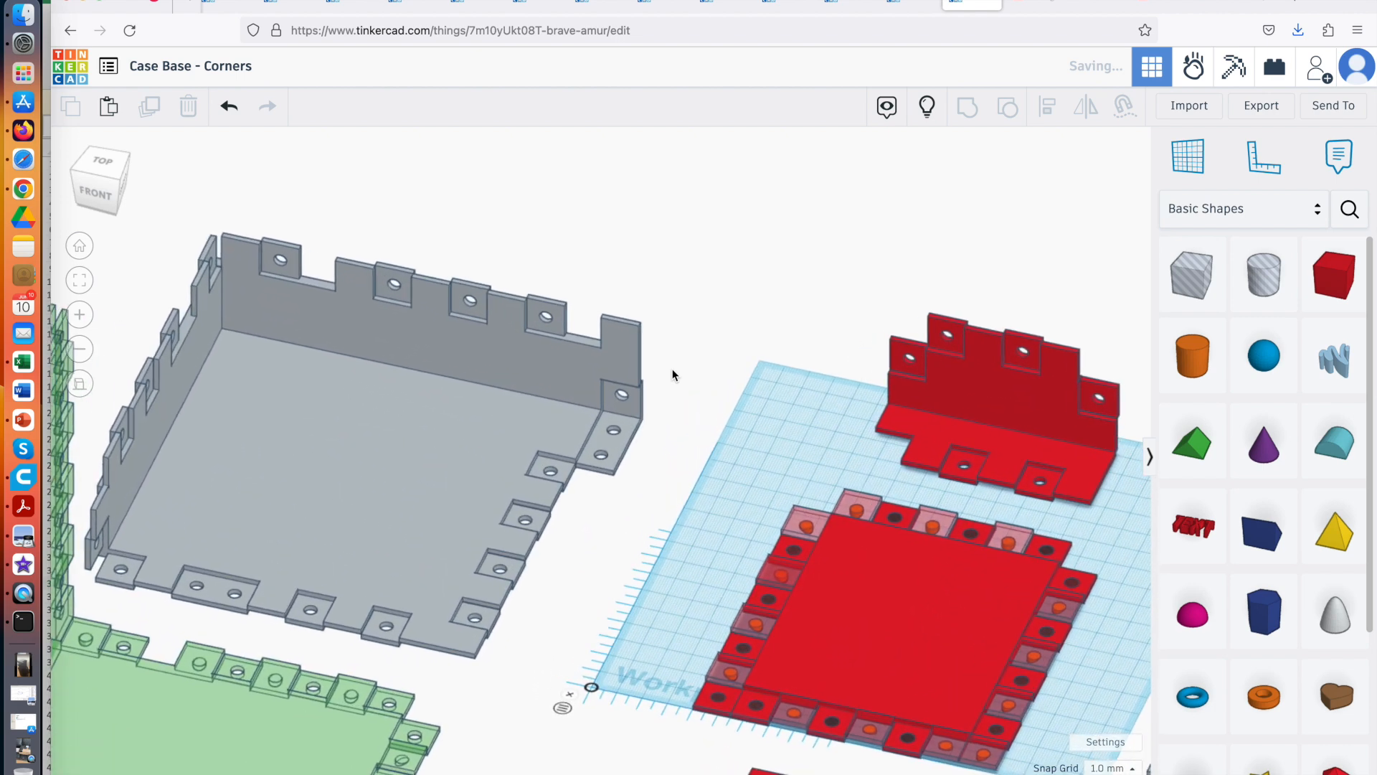
{"action": "right_click_drag", "start_coordinate": [694, 407], "coordinate": [702, 356]}
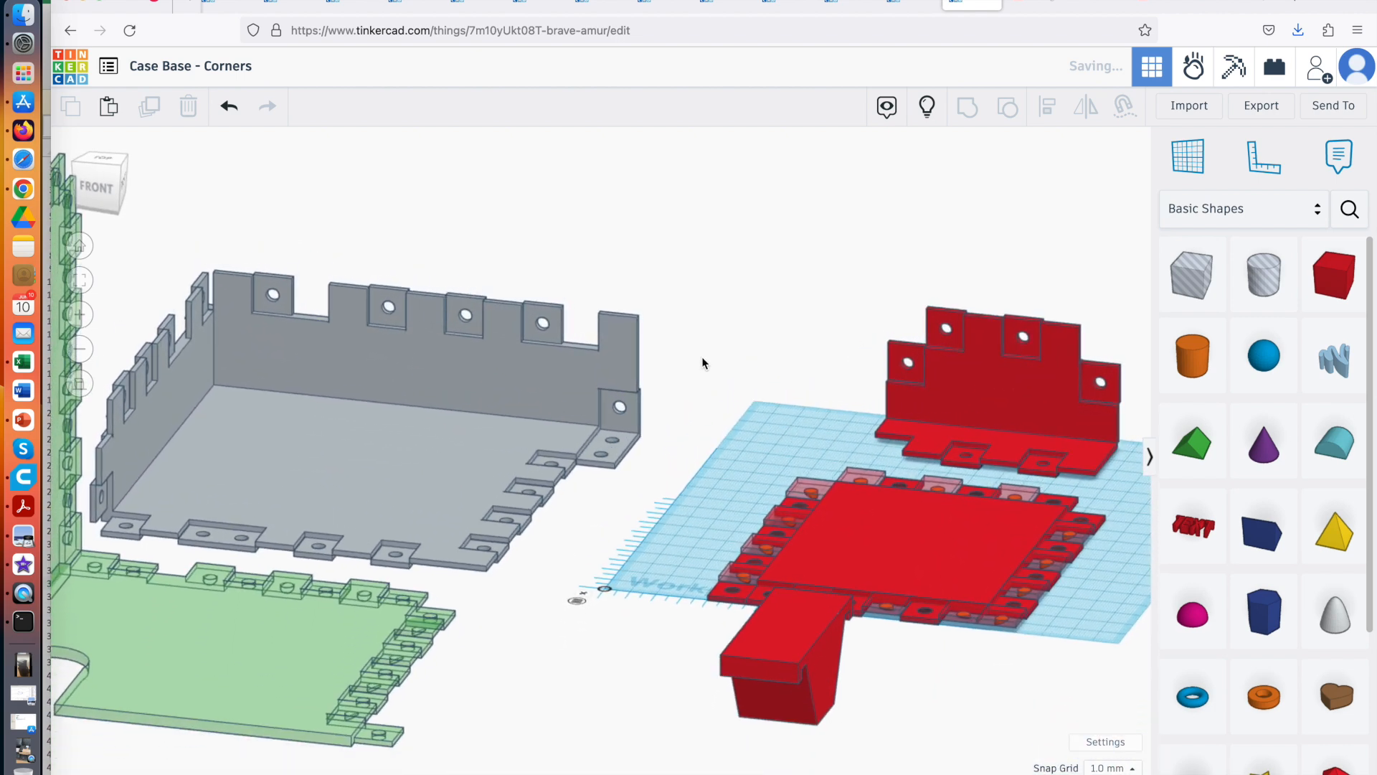
{"action": "right_click_drag", "start_coordinate": [670, 433], "coordinate": [563, 432]}
Select the red wedge-shaped bracket and compare it with the rails beneath the gray case models from the side
{"action": "left_click", "coordinate": [479, 543]}
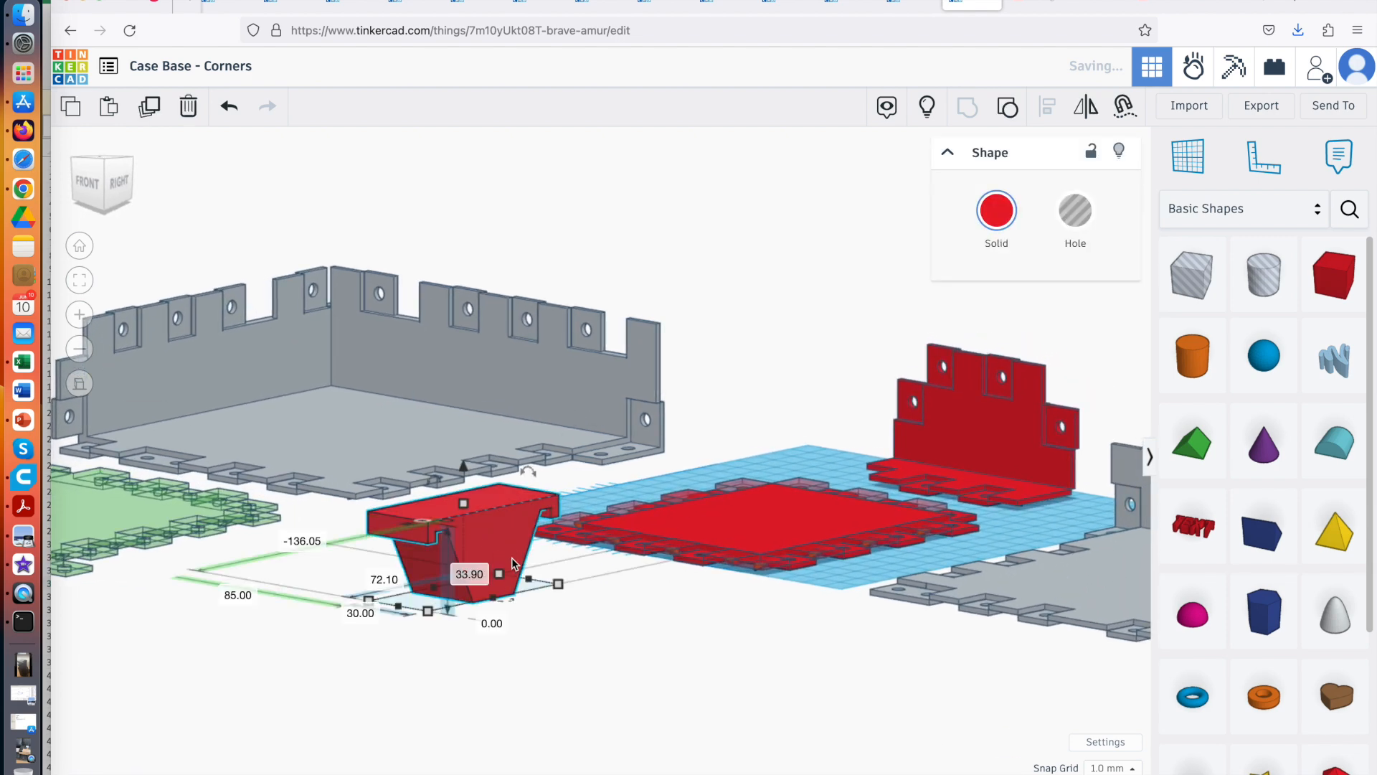
{"action": "right_click_drag", "start_coordinate": [622, 553], "coordinate": [504, 591]}
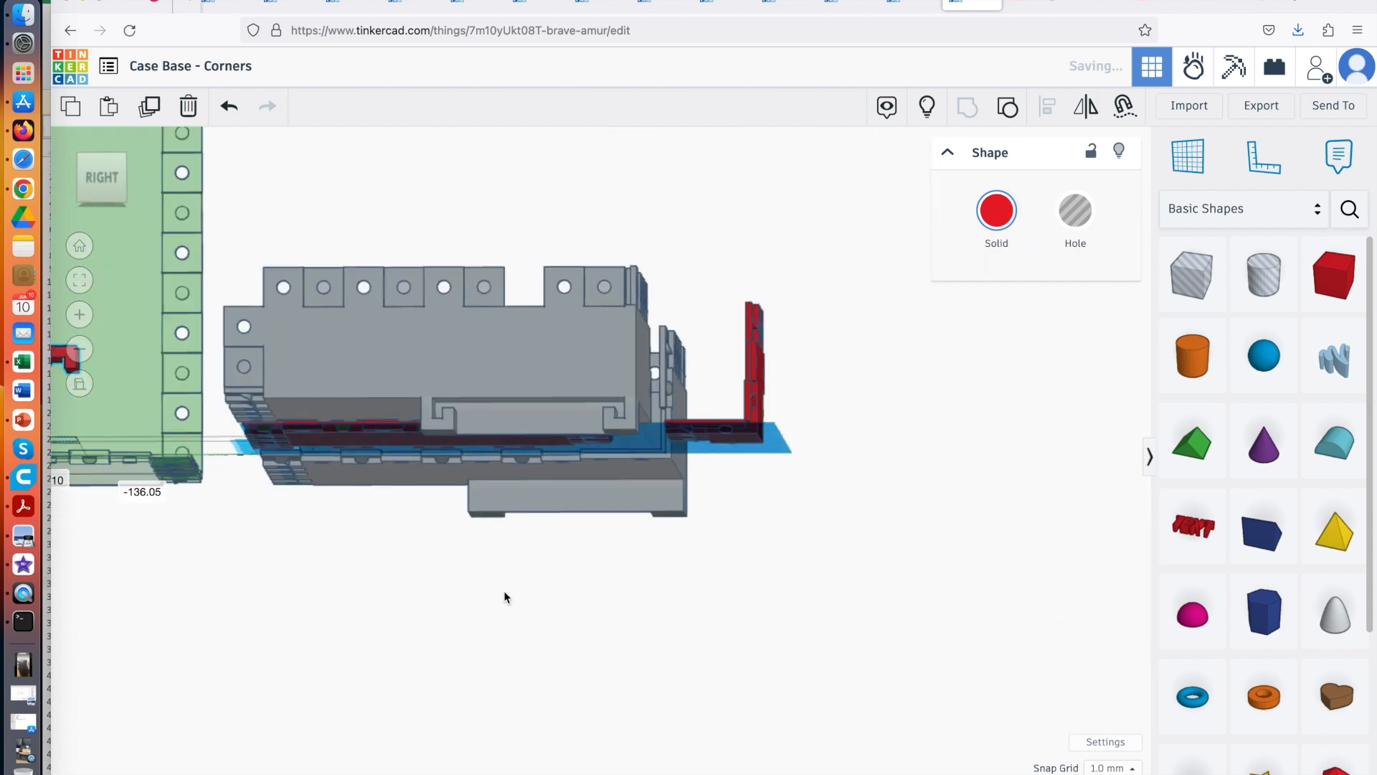
{"action": "scroll", "coordinate": [571, 515], "scroll_direction": "down", "scroll_amount": 3}
{"action": "scroll", "coordinate": [452, 539], "scroll_direction": "up", "scroll_amount": 2}
{"action": "right_click_drag", "start_coordinate": [460, 543], "coordinate": [351, 549]}
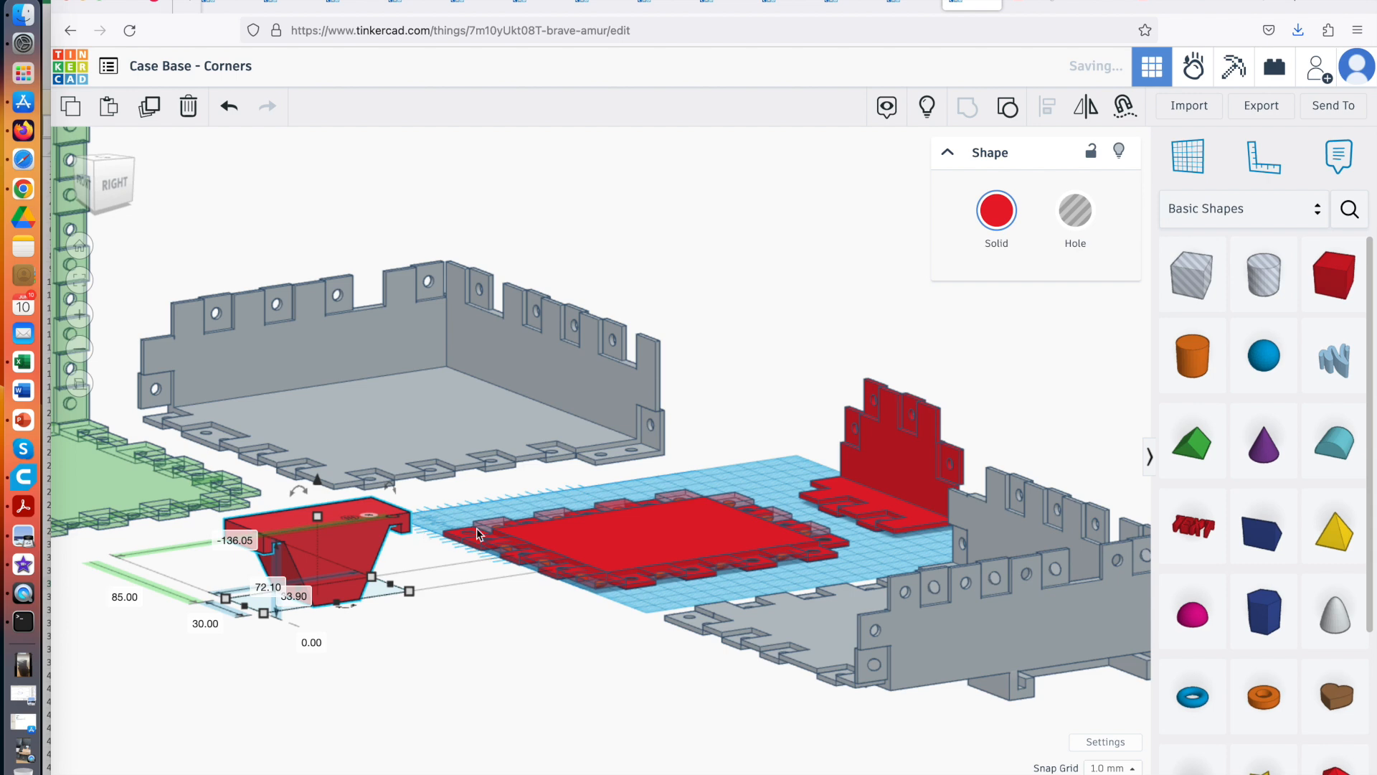
{"action": "scroll", "coordinate": [476, 527], "scroll_direction": "down", "scroll_amount": 3}
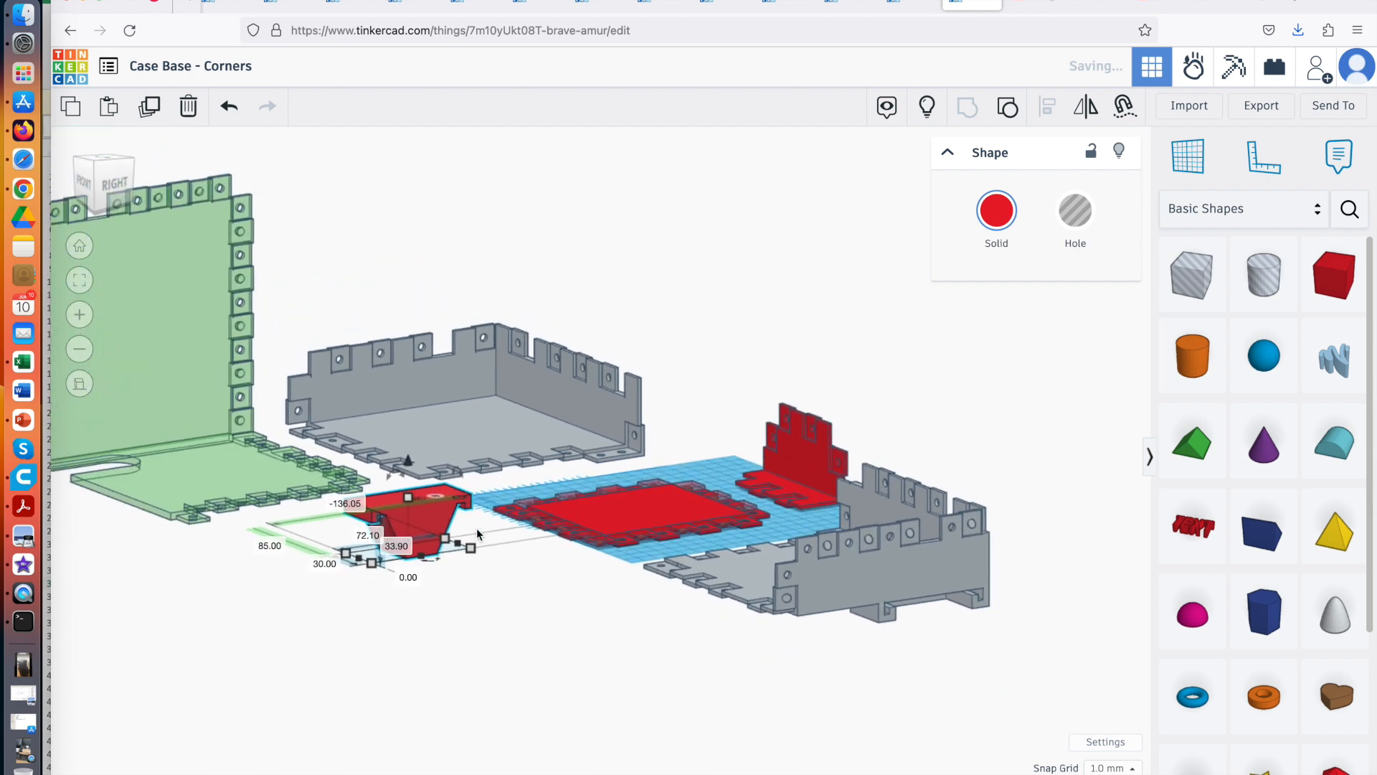
Compare the green, gray and red case pieces from the front, from behind and from above
{"action": "right_click_drag", "start_coordinate": [388, 579], "coordinate": [249, 627]}
{"action": "right_click_drag", "start_coordinate": [563, 671], "coordinate": [485, 662]}
{"action": "scroll", "coordinate": [485, 661], "scroll_direction": "down", "scroll_amount": 5}
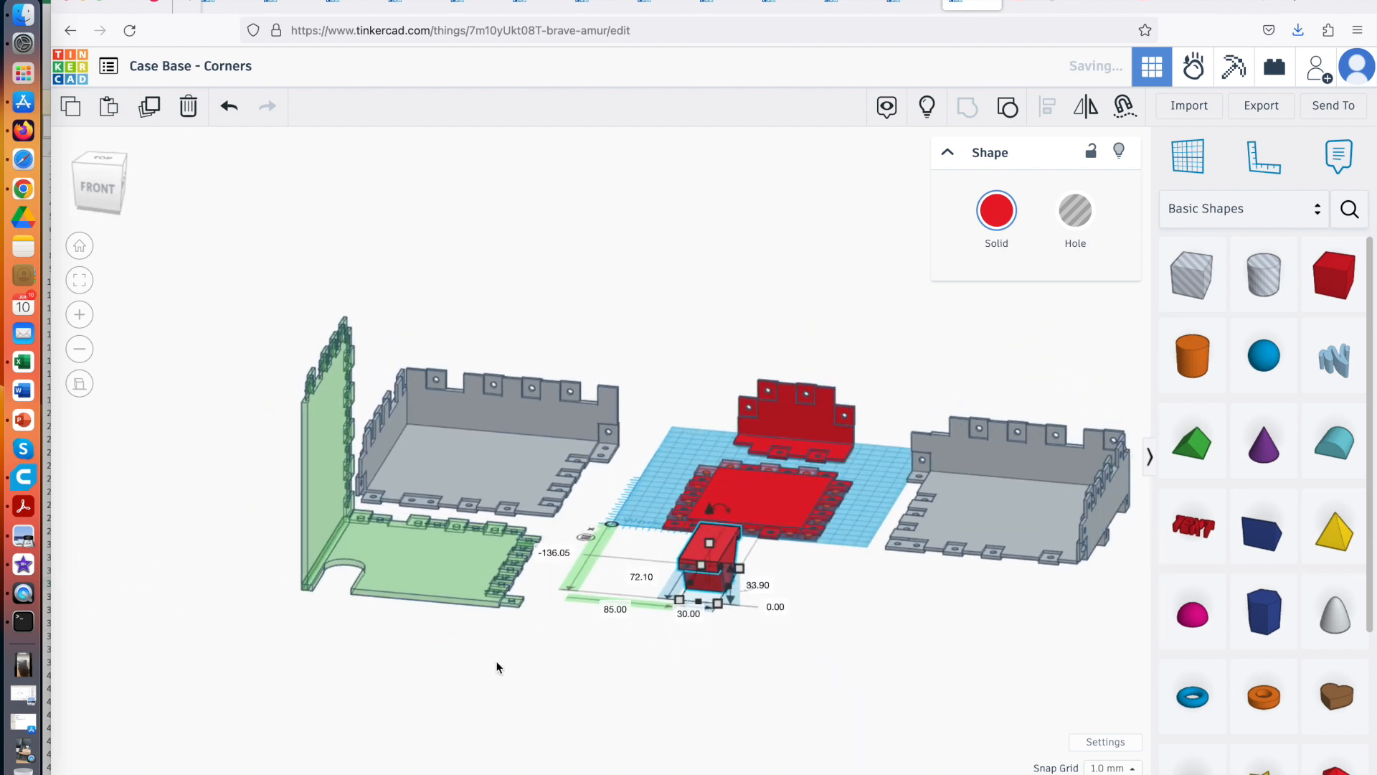
{"action": "right_click_drag", "start_coordinate": [790, 686], "coordinate": [899, 555]}
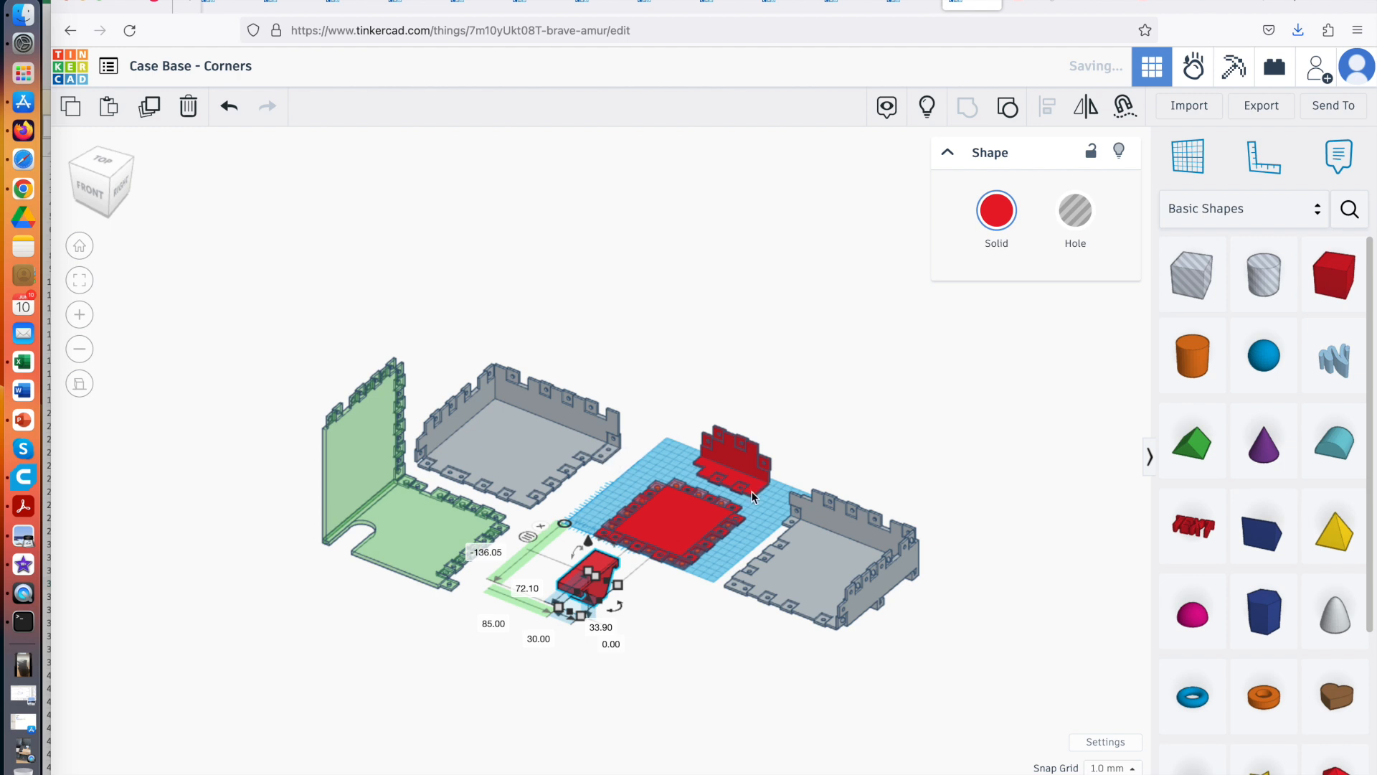
{"action": "right_click_drag", "start_coordinate": [754, 495], "coordinate": [673, 497]}
{"action": "scroll", "coordinate": [673, 495], "scroll_direction": "up", "scroll_amount": 10}
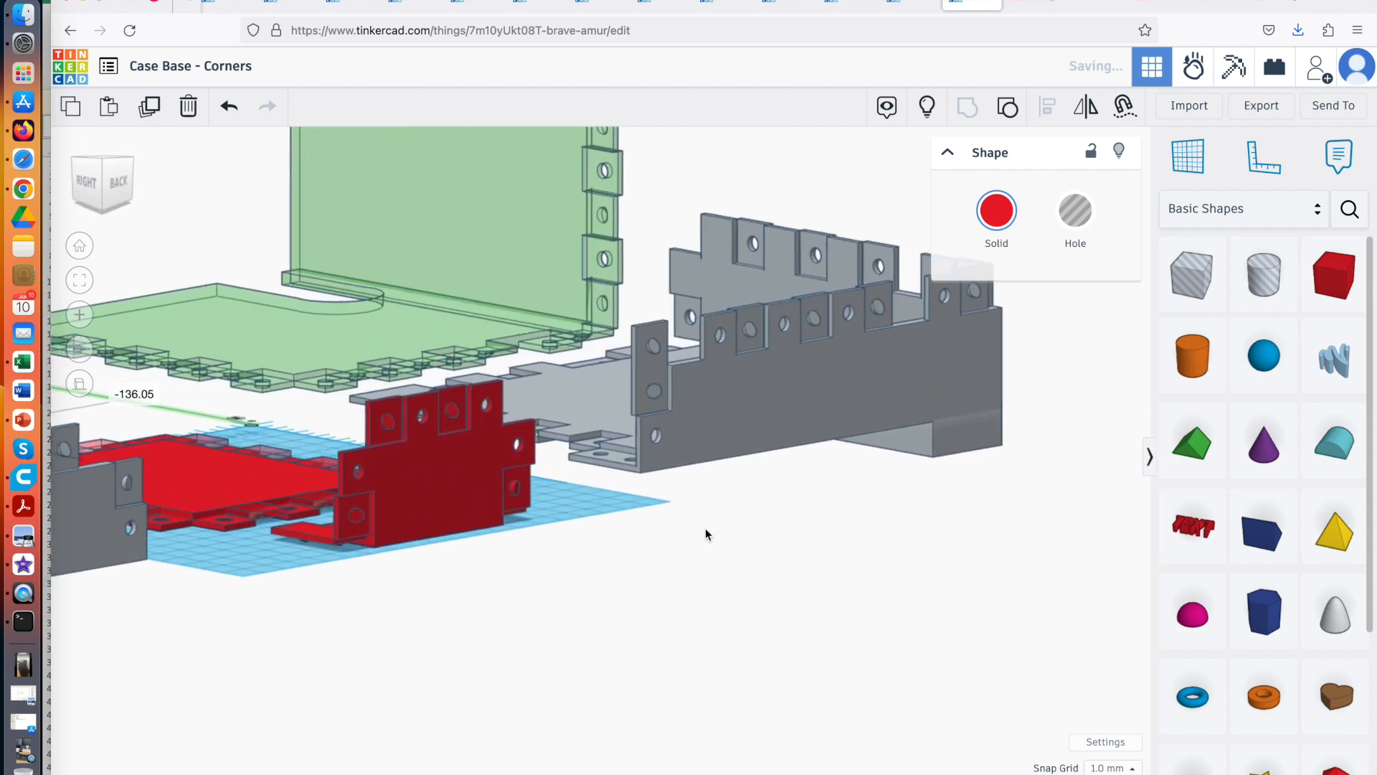
{"action": "right_click_drag", "start_coordinate": [692, 497], "coordinate": [684, 594]}
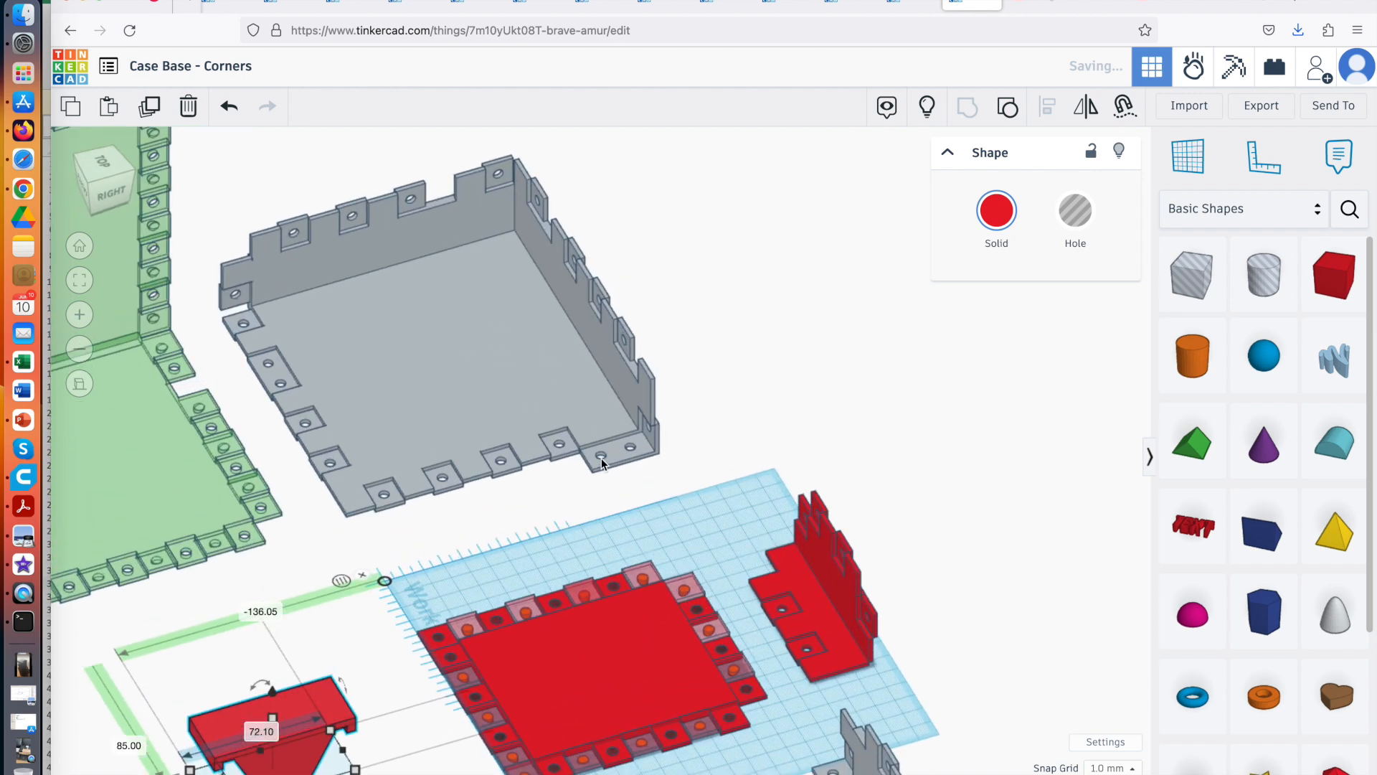
Deselect the red wedge-shaped bracket and examine the corner tabs and holes of the gray case model beside the green piece up close
{"action": "scroll", "coordinate": [597, 469], "scroll_direction": "up", "scroll_amount": 5}
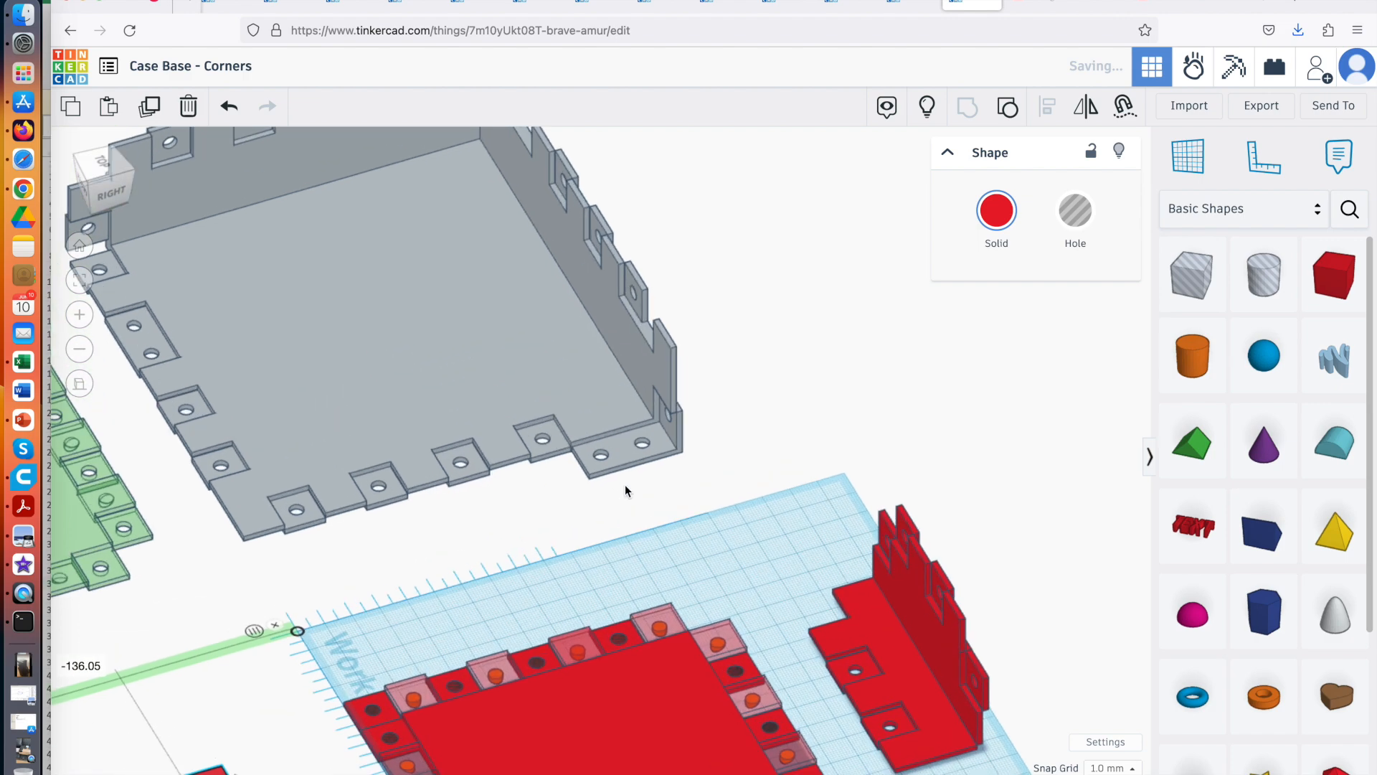
{"action": "scroll", "coordinate": [630, 496], "scroll_direction": "down", "scroll_amount": 6}
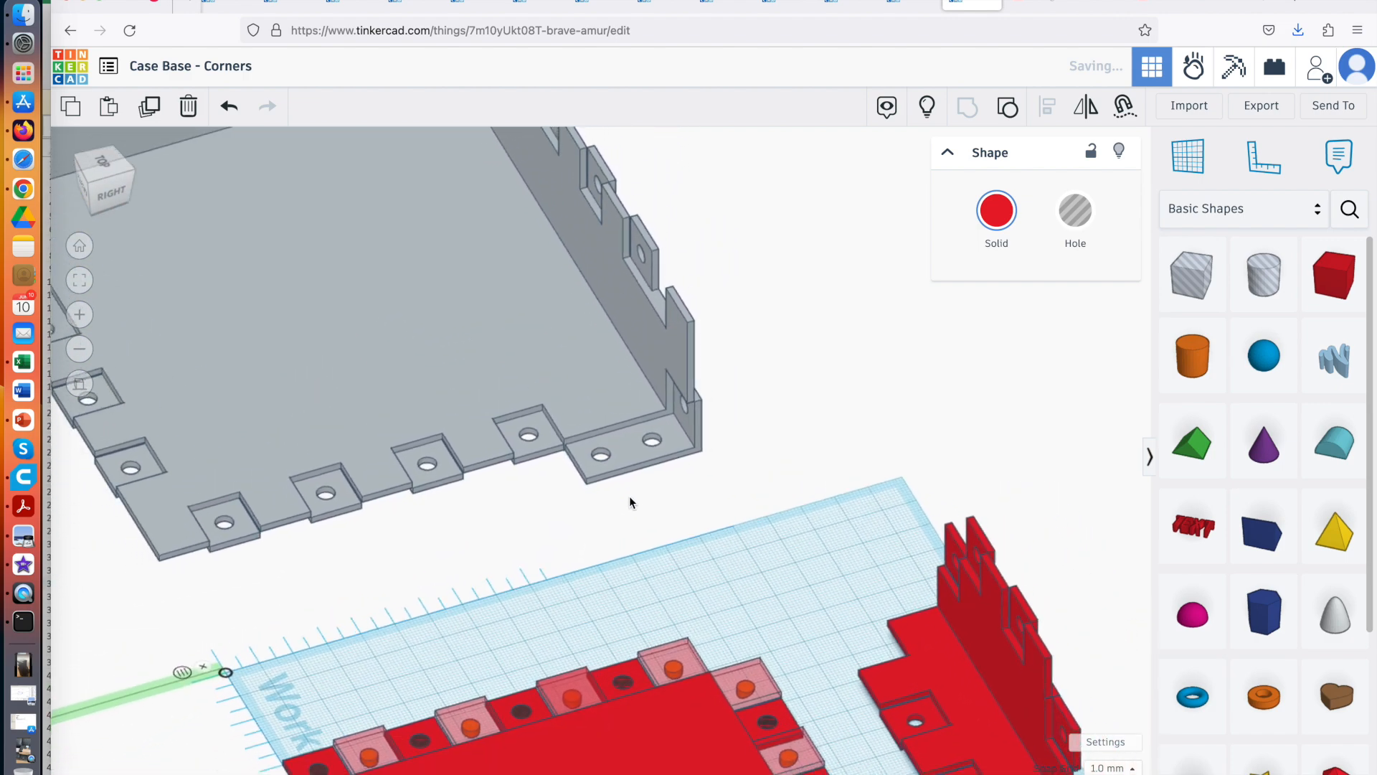
{"action": "right_click_drag", "start_coordinate": [630, 497], "coordinate": [717, 492]}
{"action": "scroll", "coordinate": [717, 492], "scroll_direction": "down", "scroll_amount": 5}
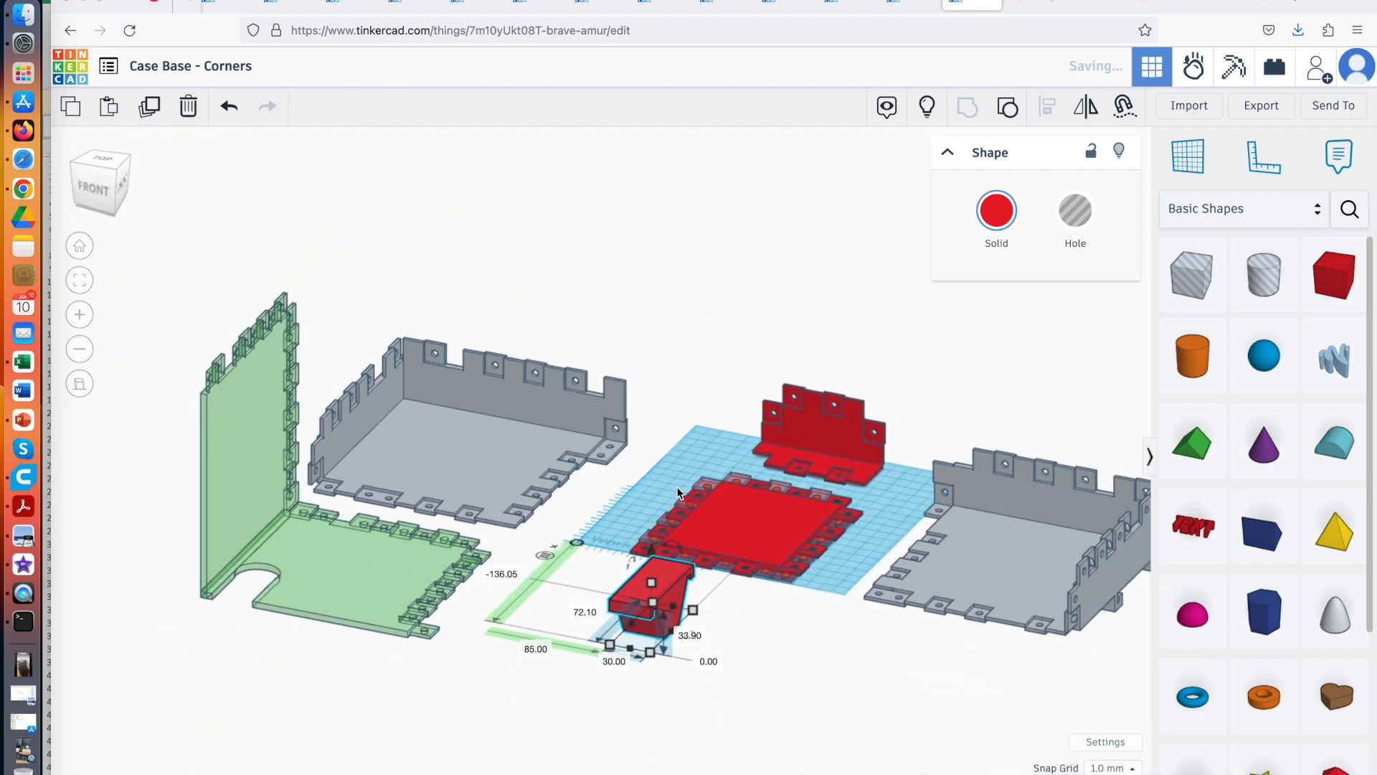
{"action": "left_click", "coordinate": [746, 534]}
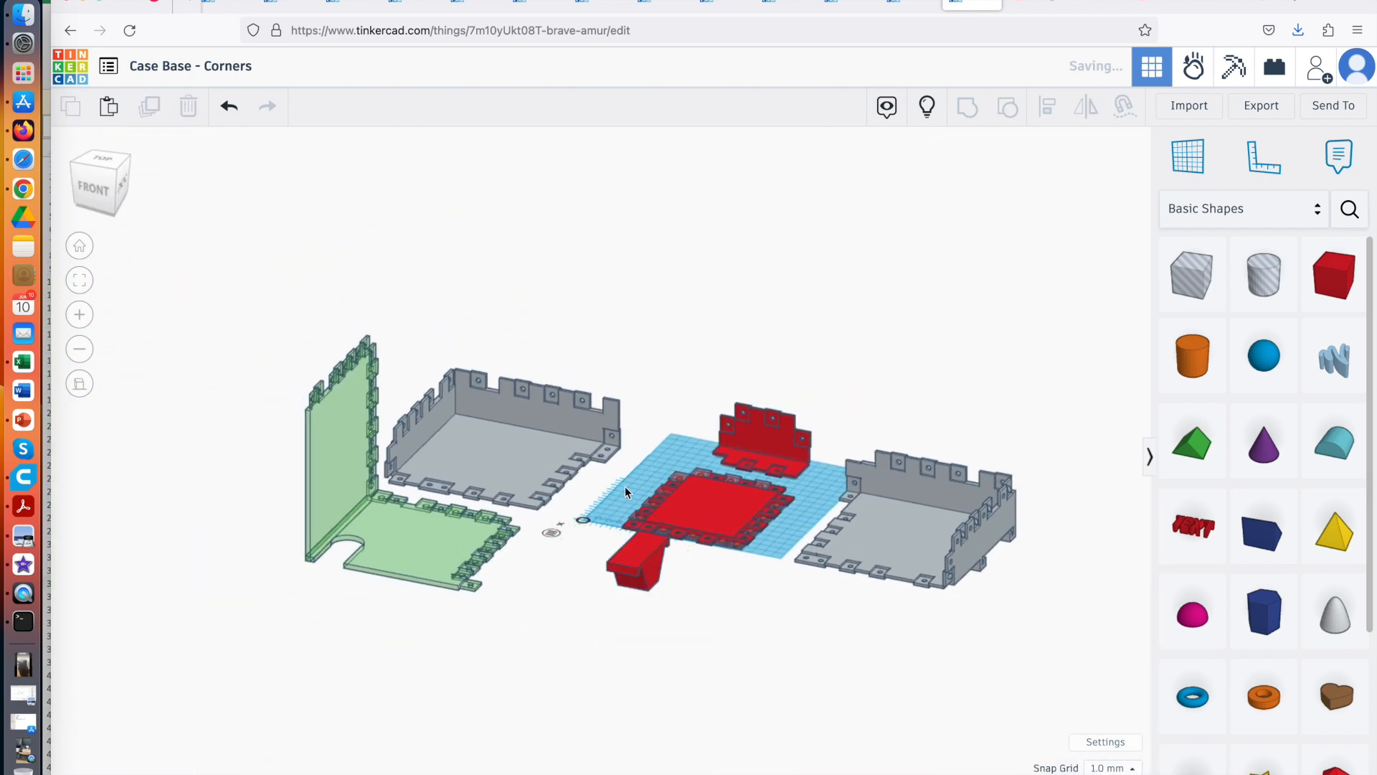
{"action": "scroll", "coordinate": [634, 481], "scroll_direction": "up", "scroll_amount": 5}
{"action": "scroll", "coordinate": [634, 481], "scroll_direction": "down", "scroll_amount": 1}
{"action": "scroll", "coordinate": [634, 482], "scroll_direction": "up", "scroll_amount": 6}
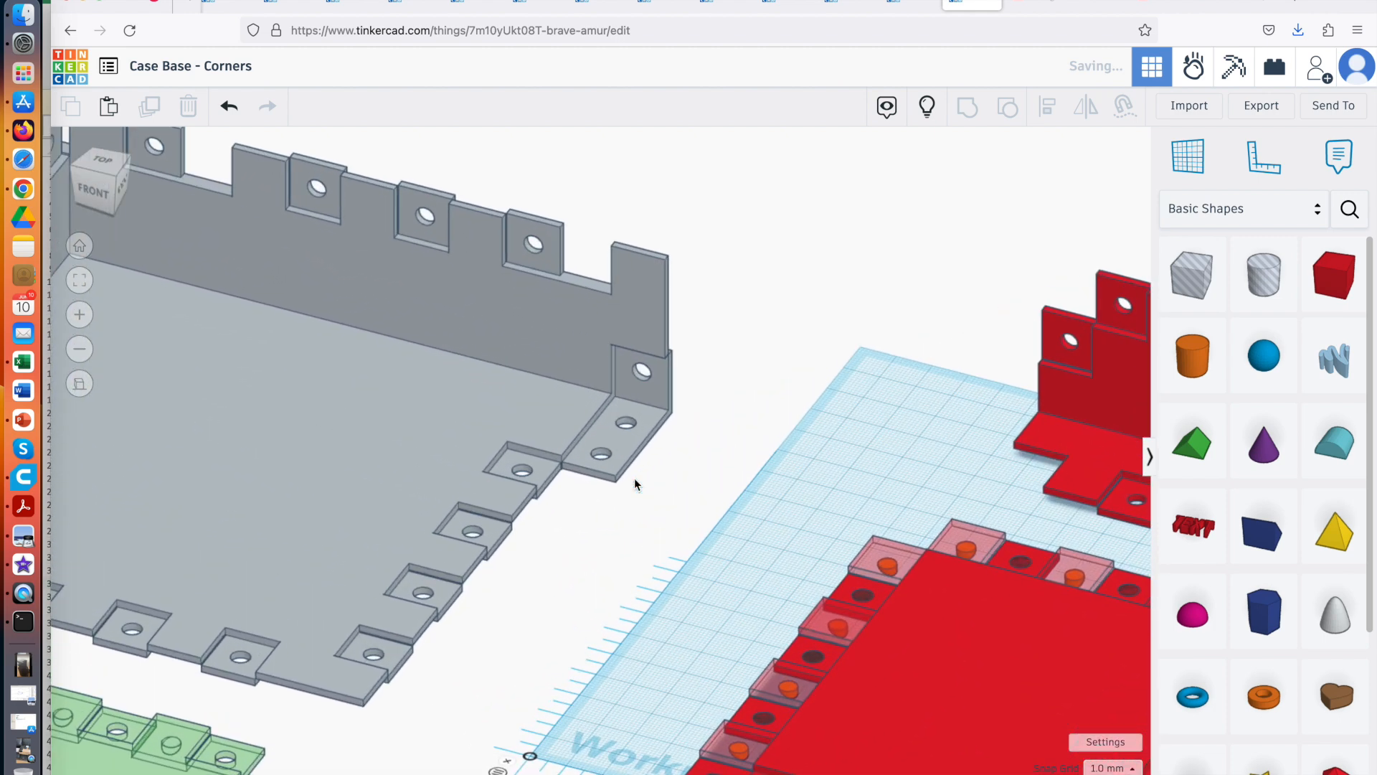
{"action": "scroll", "coordinate": [674, 523], "scroll_direction": "down", "scroll_amount": 4}
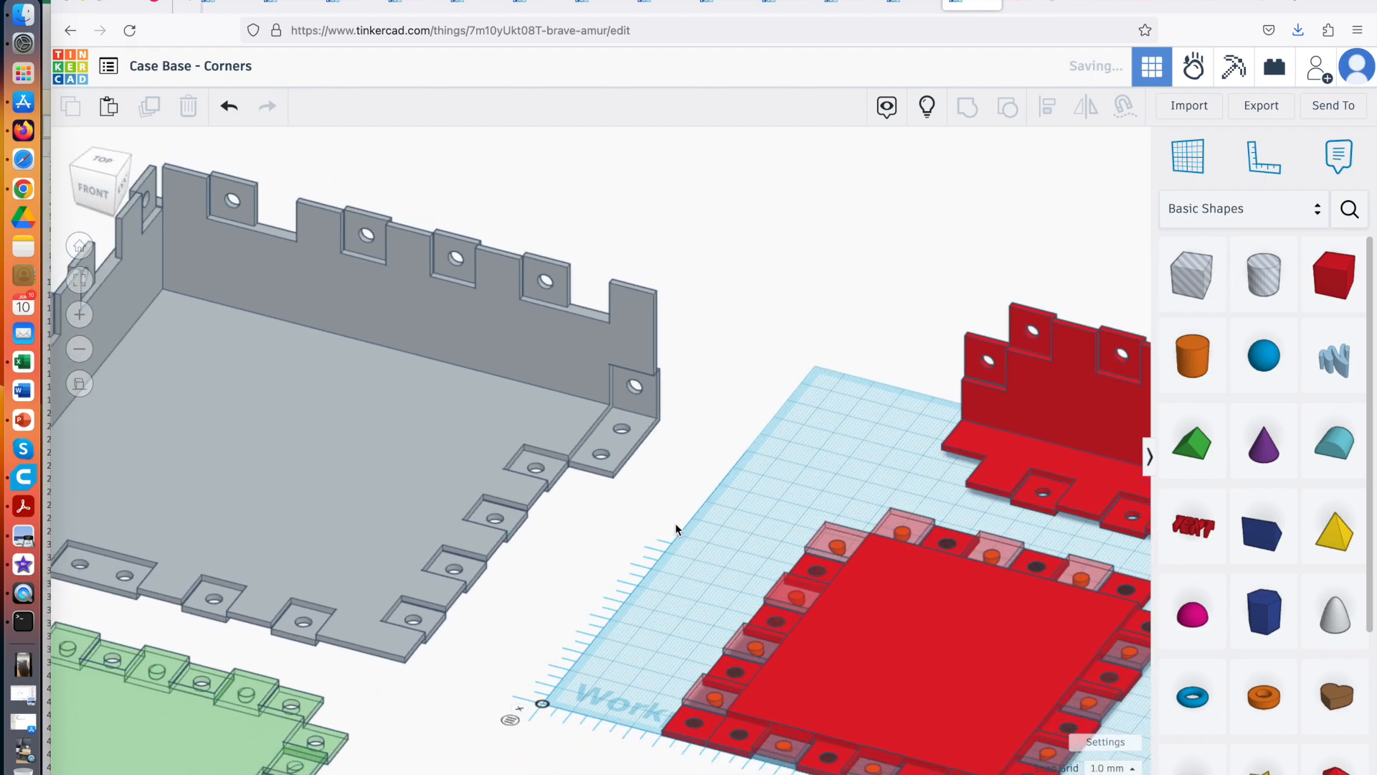